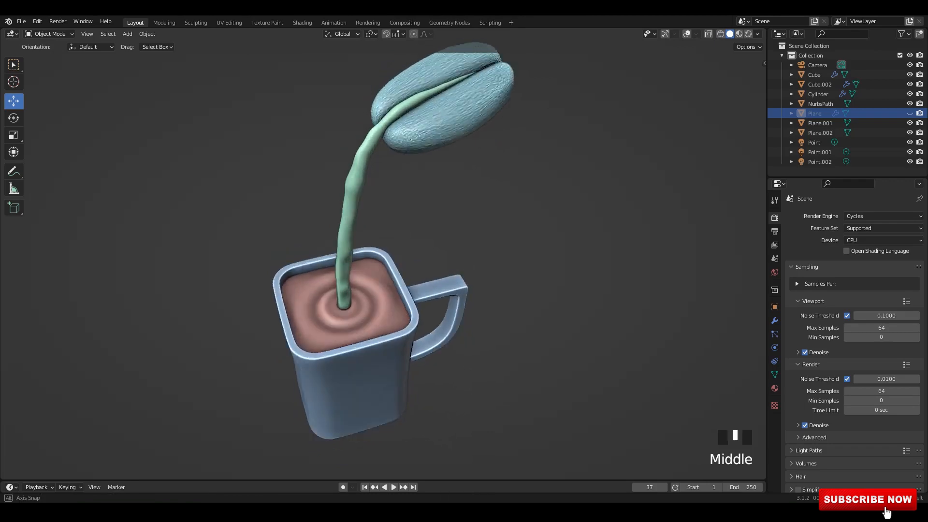
Step: Examine the finished mug, liquid stream and coffee bean model up close from several angles
{"action": "middle_click_drag", "start_coordinate": [406, 204], "coordinate": [368, 309], "text": "shift"}
{"action": "scroll", "coordinate": [382, 261], "scroll_direction": "up", "scroll_amount": 4}
{"action": "middle_click_drag", "start_coordinate": [382, 261], "coordinate": [425, 295]}
{"action": "scroll", "coordinate": [411, 261], "scroll_direction": "down", "scroll_amount": 4}
{"action": "scroll", "coordinate": [377, 261], "scroll_direction": "up", "scroll_amount": 3}
{"action": "middle_click_drag", "start_coordinate": [425, 295], "coordinate": [396, 203], "text": "shift"}
Step: Review the finished coffee scene with its materials displayed, then check its rendered image
{"action": "left_click", "coordinate": [757, 34]}
{"action": "left_click", "coordinate": [750, 115]}
{"action": "left_click", "coordinate": [667, 149]}
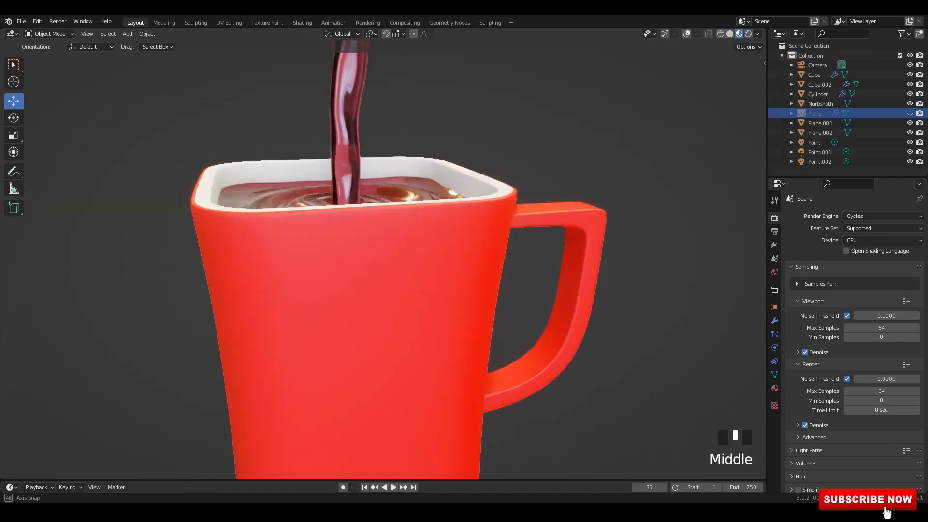
{"action": "scroll", "coordinate": [387, 262], "scroll_direction": "down", "scroll_amount": 4}
{"action": "scroll", "coordinate": [382, 261], "scroll_direction": "up", "scroll_amount": 3}
{"action": "scroll", "coordinate": [382, 261], "scroll_direction": "down", "scroll_amount": 2}
{"action": "scroll", "coordinate": [382, 261], "scroll_direction": "up", "scroll_amount": 1}
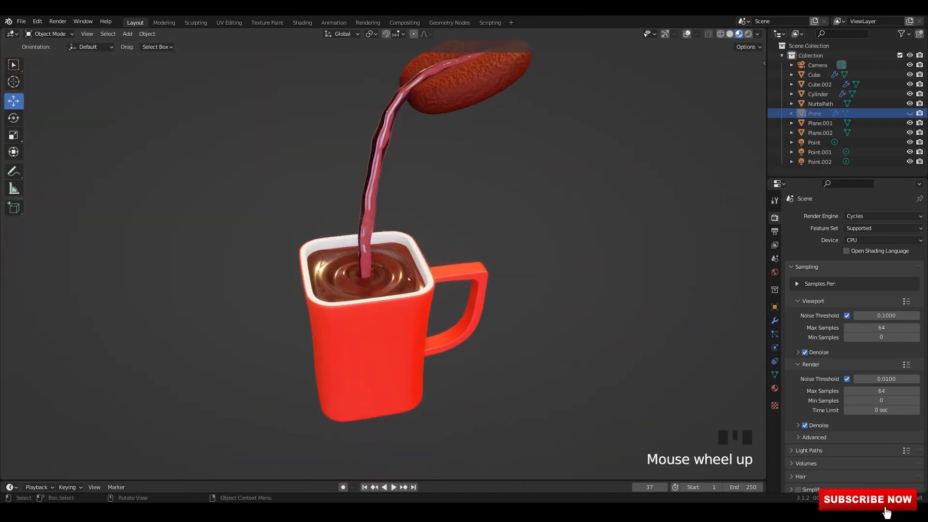
{"action": "middle_click_drag", "start_coordinate": [382, 261], "coordinate": [372, 242], "text": "shift"}
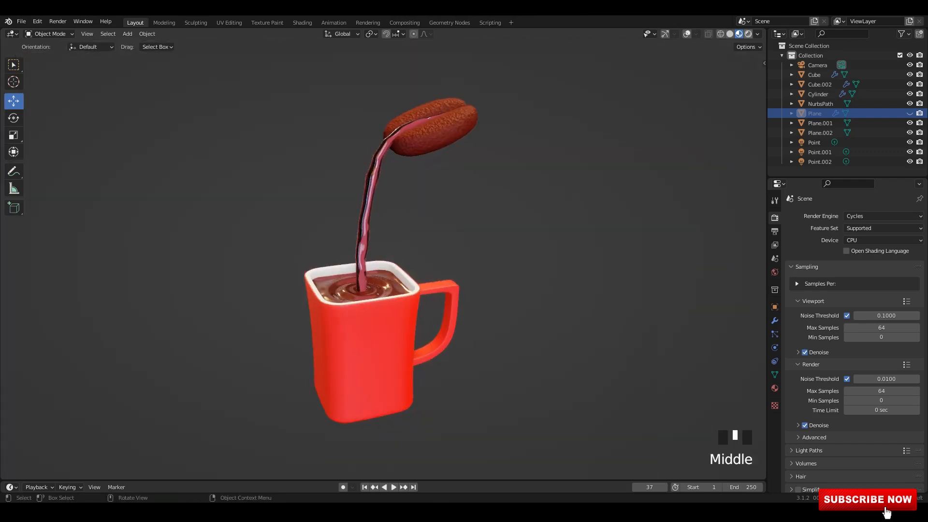
{"action": "key", "text": "KP_0"}
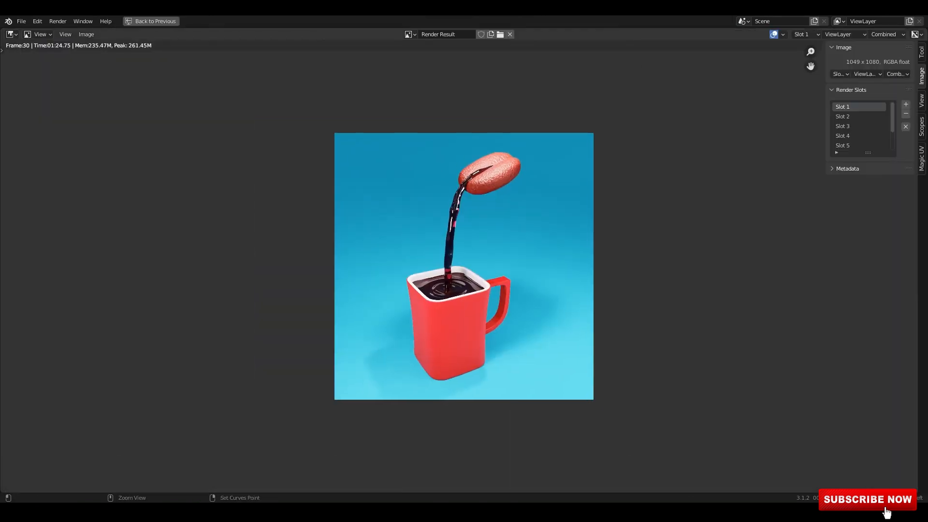
{"action": "scroll", "coordinate": [420, 284], "scroll_direction": "up", "scroll_amount": 3}
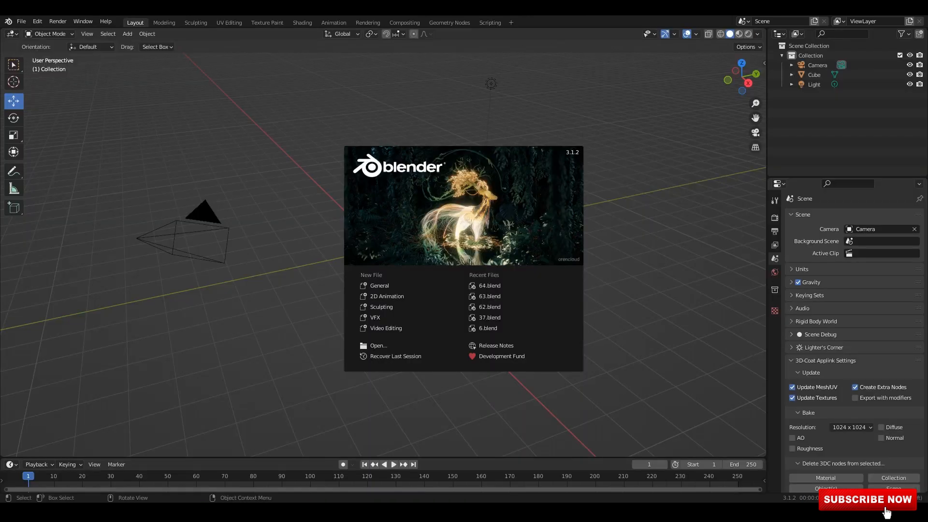
Step: Dismiss the splash screen and start the Shortcut VUr key display
{"action": "key", "text": "Escape"}
{"action": "key", "text": "n"}
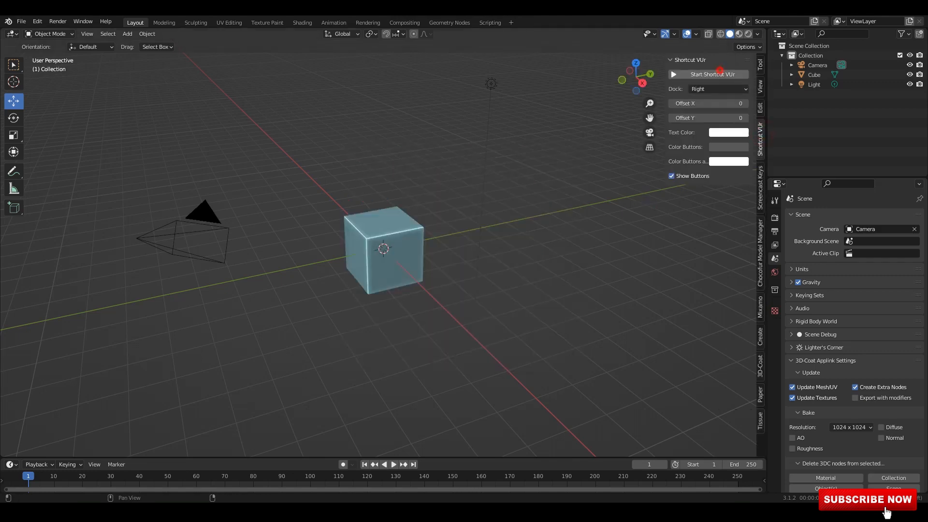
{"action": "left_click", "coordinate": [720, 72]}
{"action": "key", "text": "n"}
Step: Flatten the default cube by scaling it down along the Z axis
{"action": "middle_click_drag", "start_coordinate": [612, 221], "coordinate": [591, 225]}
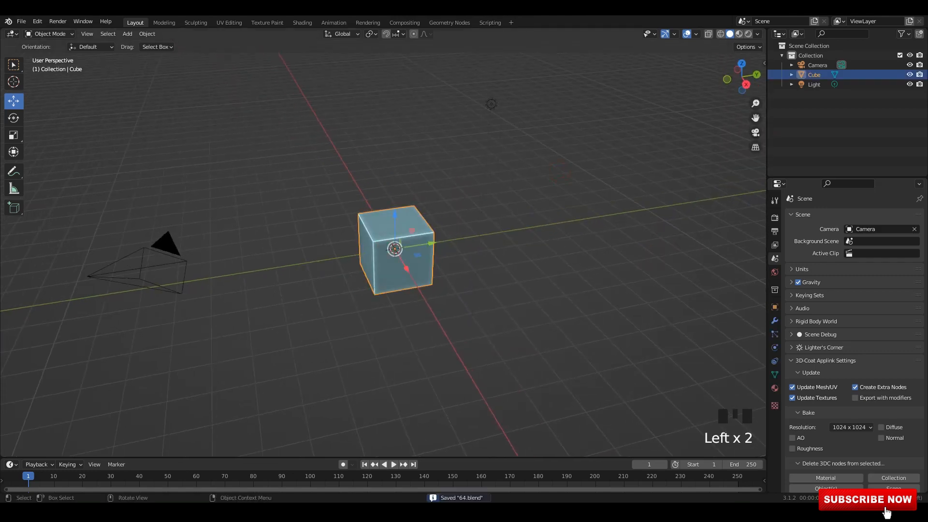
{"action": "key", "text": "KP_Decimal"}
{"action": "middle_click_drag", "start_coordinate": [503, 270], "coordinate": [578, 256]}
{"action": "scroll", "coordinate": [576, 256], "scroll_direction": "down", "scroll_amount": 2}
{"action": "key", "text": "s"}
{"action": "key", "text": "z"}
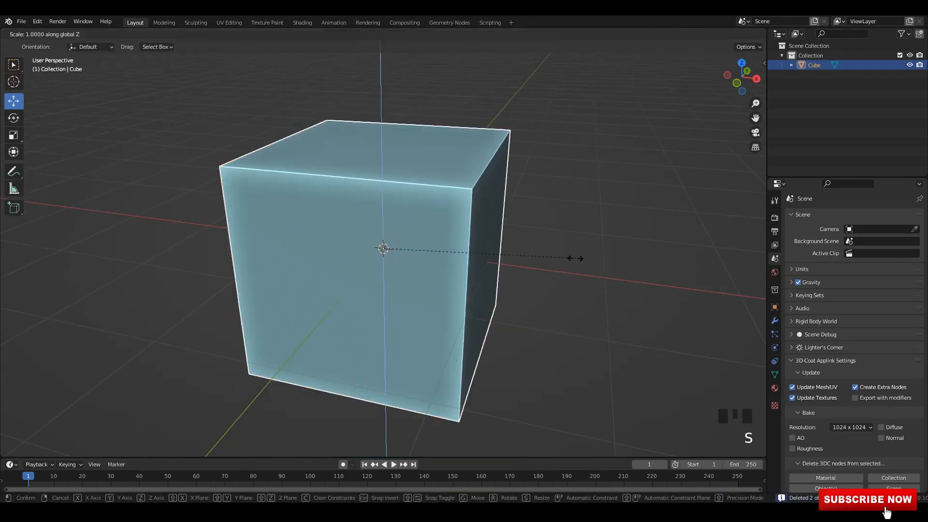
{"action": "left_click", "coordinate": [467, 251]}
Step: Narrow the flattened cube along the X axis in the top view so it is longer along Y
{"action": "key", "text": "KP_7"}
{"action": "scroll", "coordinate": [467, 251], "scroll_direction": "down", "scroll_amount": 1}
{"action": "key", "text": "s"}
{"action": "key", "text": "x"}
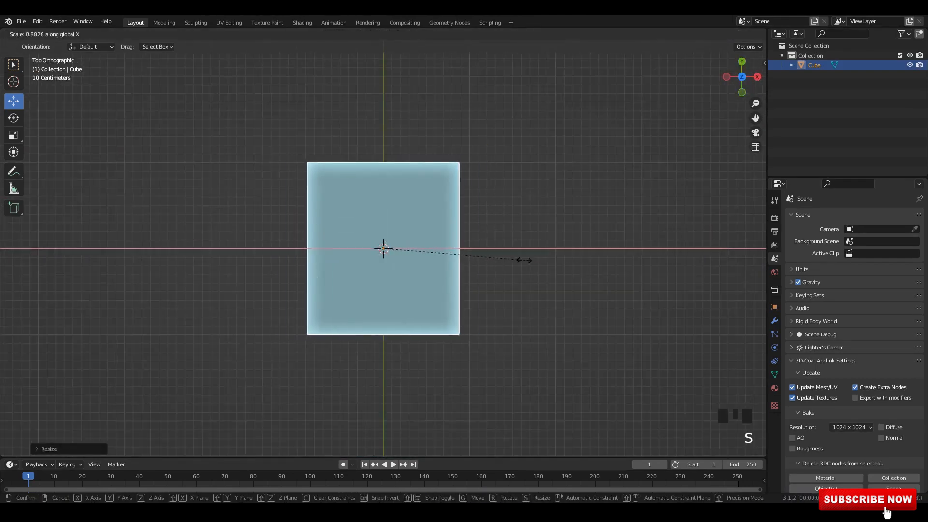
{"action": "left_click", "coordinate": [474, 255]}
Step: Apply all transforms to the resized cube
{"action": "key", "text": "Tab"}
{"action": "middle_click_drag", "start_coordinate": [475, 255], "coordinate": [483, 218]}
{"action": "middle_click_drag", "start_coordinate": [435, 248], "coordinate": [437, 228]}
{"action": "key", "text": "Tab"}
{"action": "left_click", "coordinate": [438, 227]}
{"action": "key", "text": "ctrl+a"}
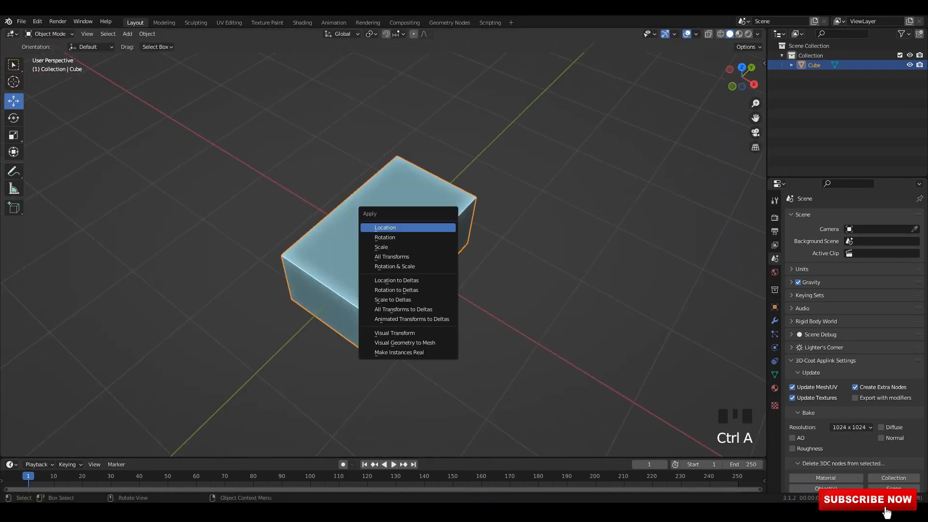
{"action": "left_click", "coordinate": [438, 257]}
Step: Add a level 3 Subdivision Surface modifier to the box
{"action": "key", "text": "Tab"}
{"action": "key", "text": "Tab"}
{"action": "key", "text": "ctrl+3"}
Step: Cut a centred edge loop lengthwise around the box, splitting its width into two halves
{"action": "key", "text": "Tab"}
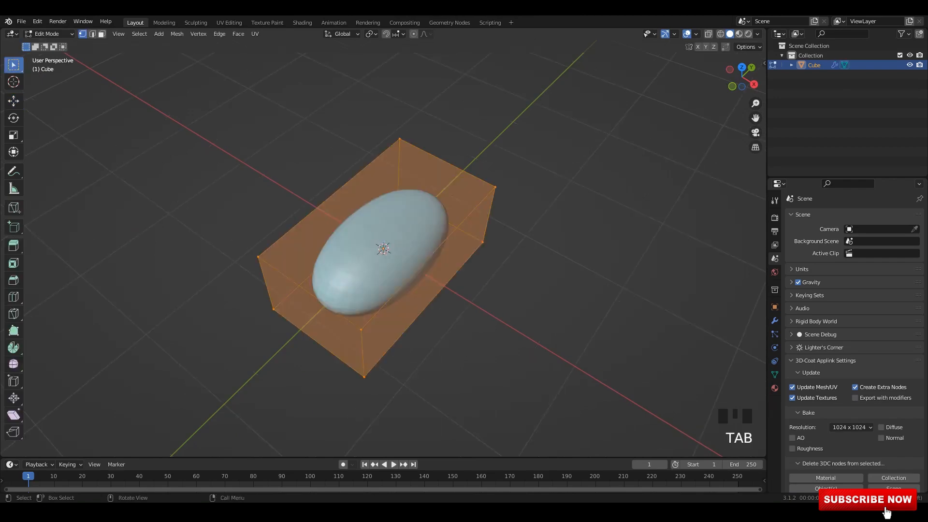
{"action": "scroll", "coordinate": [382, 249], "scroll_direction": "up", "scroll_amount": 1}
{"action": "key", "text": "ctrl+r"}
{"action": "key", "text": "Return"}
Step: Lower the central top edge along Z in an X-ray front view to form the bean's groove
{"action": "key", "text": "KP_1"}
{"action": "key", "text": "alt+z"}
{"action": "key", "text": "shift+space"}
{"action": "key", "text": "g"}
{"action": "scroll", "coordinate": [383, 249], "scroll_direction": "up", "scroll_amount": 2}
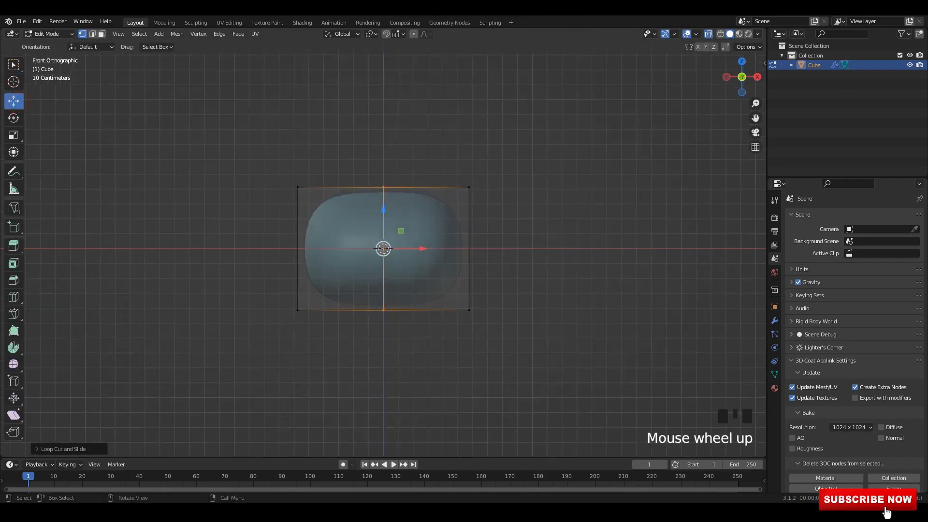
{"action": "left_click_drag", "start_coordinate": [407, 152], "coordinate": [407, 153]}
{"action": "left_click_drag", "start_coordinate": [383, 148], "coordinate": [383, 165]}
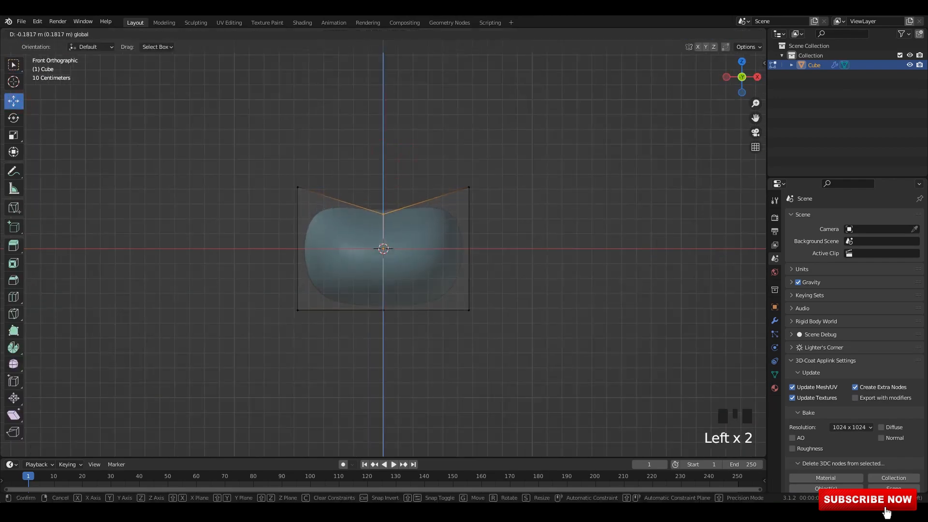
{"action": "middle_click_drag", "start_coordinate": [385, 196], "coordinate": [369, 220]}
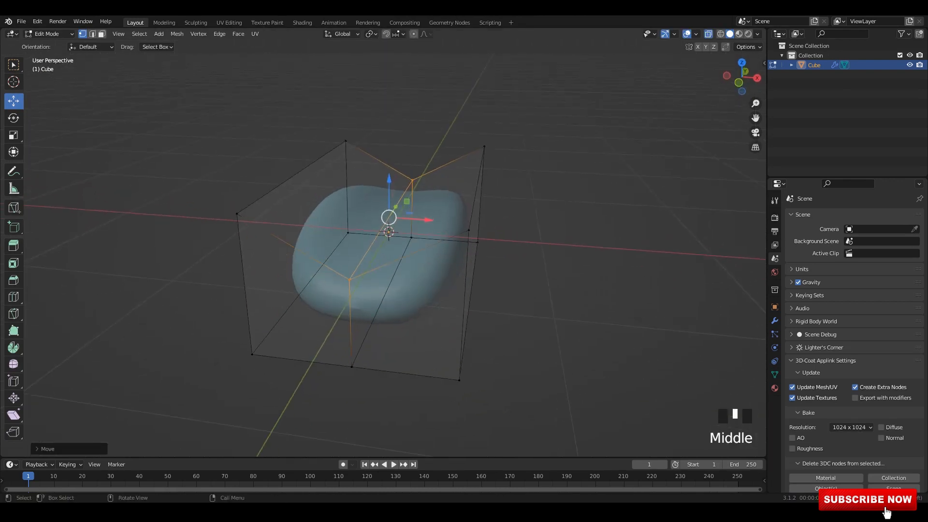
Step: Bevel the central lengthwise edge loop into a narrow strip around the mesh
{"action": "key", "text": "alt+z"}
{"action": "key", "text": "alt+z"}
{"action": "key", "text": "alt+z"}
{"action": "key", "text": "alt+z"}
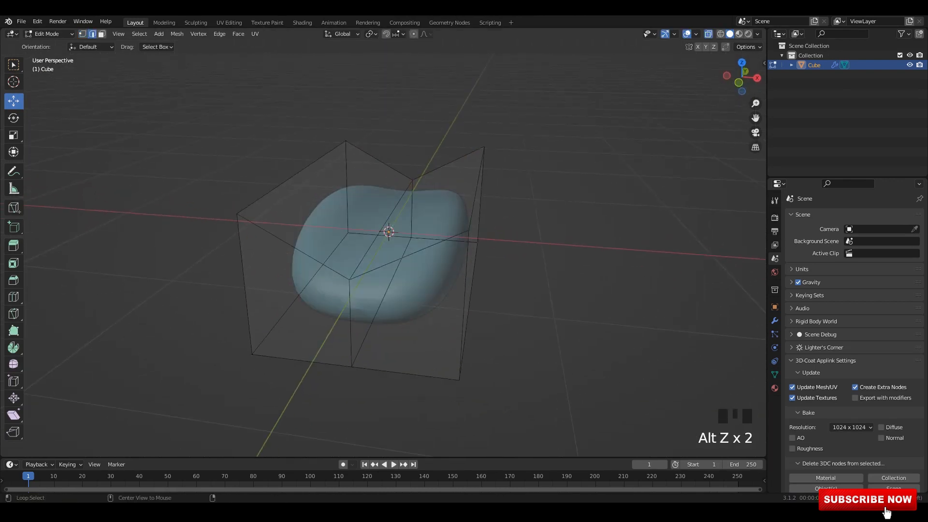
{"action": "left_click", "coordinate": [371, 249], "text": "alt+shift"}
{"action": "key", "text": "alt+z"}
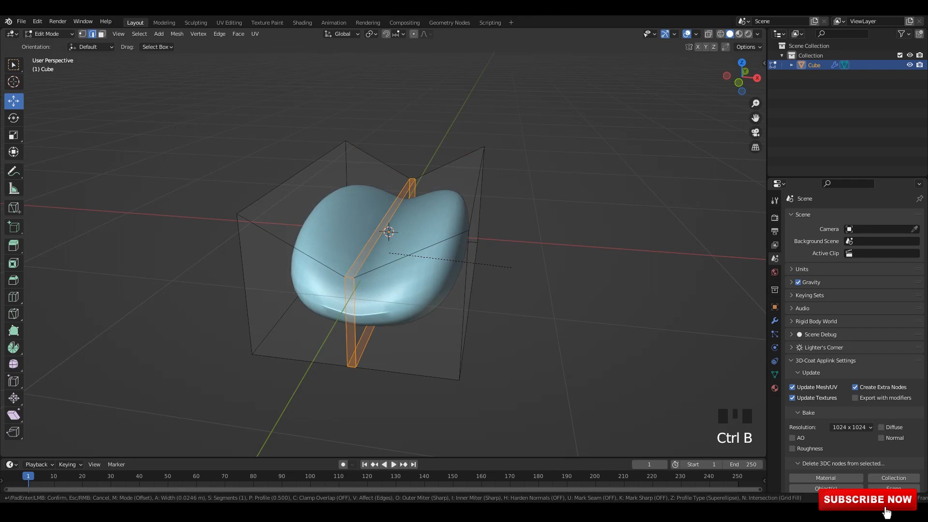
{"action": "key", "text": "Tab"}
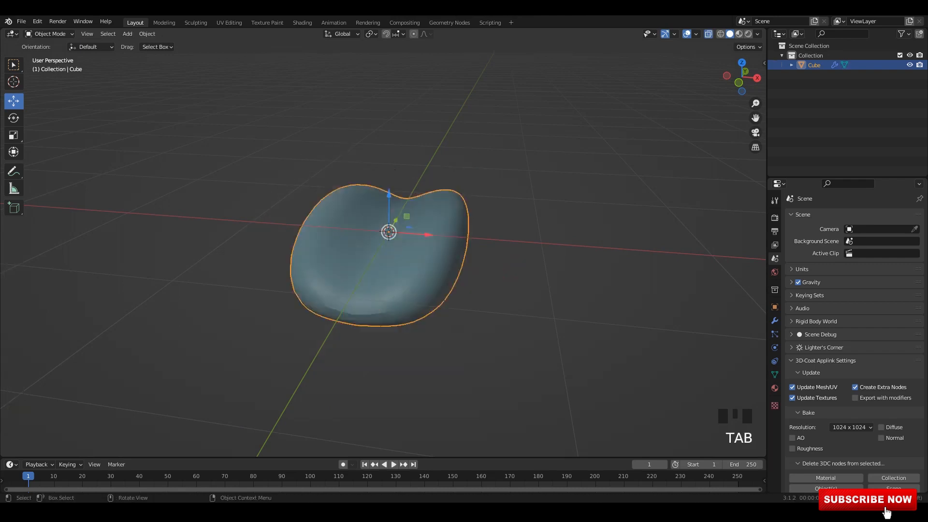
Step: Add a lengthwise loop cut midway across each half, on both sides of the central strip
{"action": "middle_click_drag", "start_coordinate": [513, 269], "coordinate": [544, 268]}
{"action": "key", "text": "Tab"}
{"action": "double_click", "coordinate": [479, 244]}
{"action": "key", "text": "ctrl+r"}
{"action": "double_click", "coordinate": [368, 249]}
Step: Raise the top edges of the two new loops about 0.21 m along Z and bring them closer together
{"action": "middle_click_drag", "start_coordinate": [368, 248], "coordinate": [339, 246]}
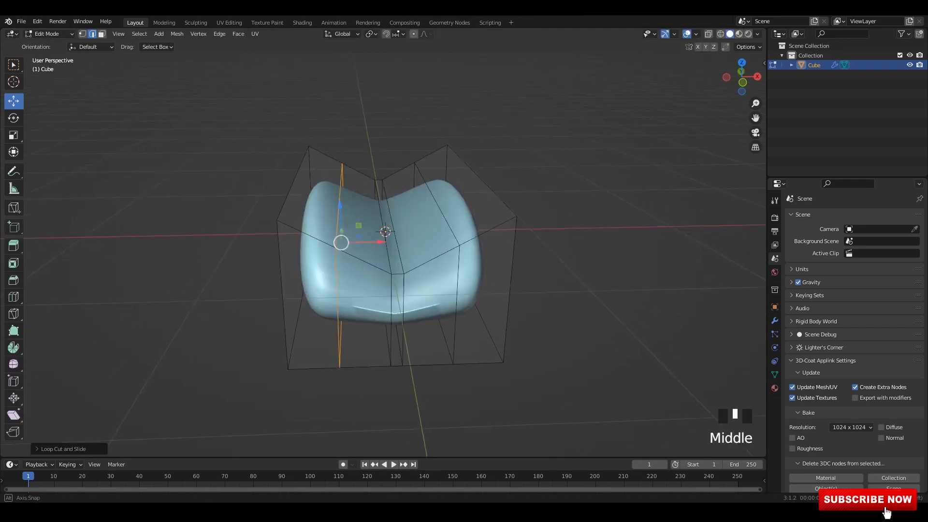
{"action": "left_click", "coordinate": [340, 195]}
{"action": "left_click", "coordinate": [429, 191], "text": "shift"}
{"action": "middle_click_drag", "start_coordinate": [429, 190], "coordinate": [459, 191], "text": "alt"}
{"action": "left_click_drag", "start_coordinate": [384, 161], "coordinate": [386, 203]}
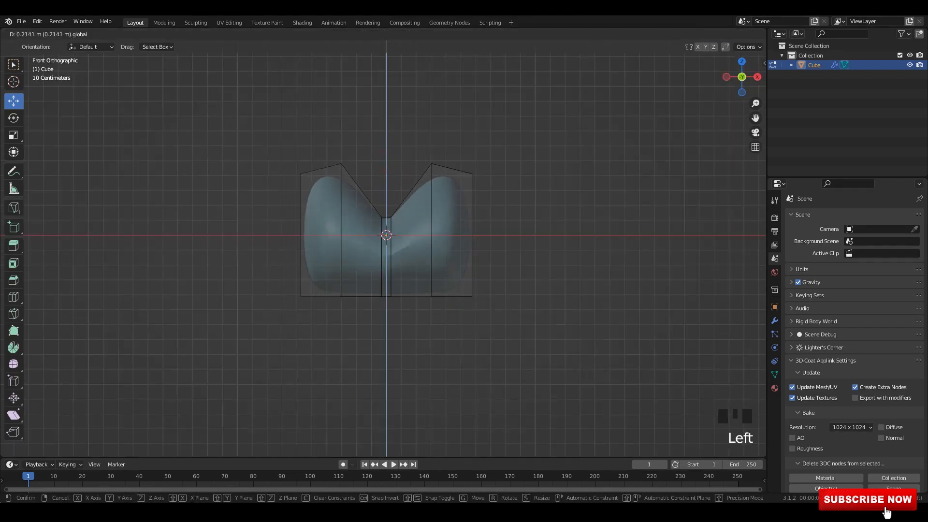
{"action": "key", "text": "s"}
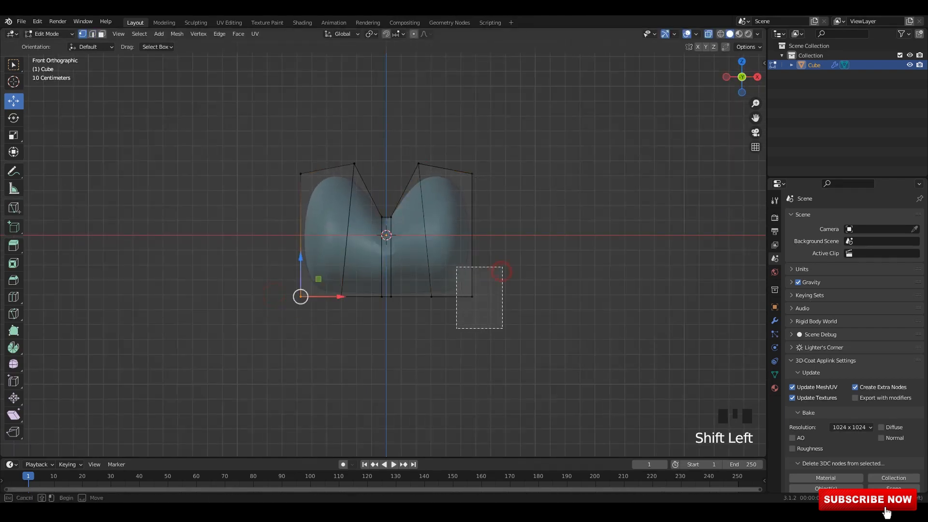
Step: Raise the bottom outer corner vertices and lower the top outer ones to round the bean's front profile
{"action": "left_click_drag", "start_coordinate": [502, 269], "coordinate": [503, 269], "text": "shift"}
{"action": "left_click_drag", "start_coordinate": [386, 257], "coordinate": [386, 220]}
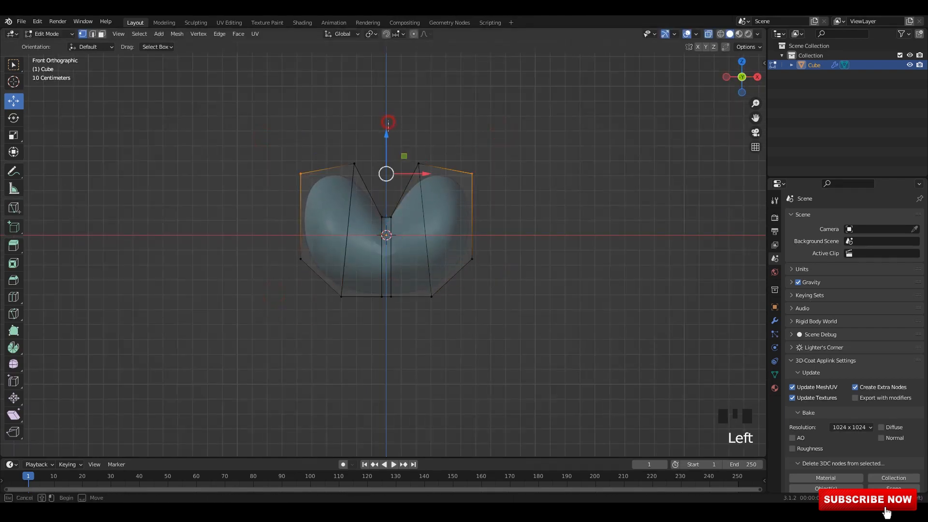
{"action": "left_click_drag", "start_coordinate": [528, 139], "coordinate": [455, 189], "text": "shift"}
{"action": "left_click_drag", "start_coordinate": [387, 134], "coordinate": [386, 151]}
{"action": "middle_click_drag", "start_coordinate": [464, 193], "coordinate": [483, 232]}
{"action": "key", "text": "Tab"}
{"action": "left_click", "coordinate": [582, 230]}
{"action": "key", "text": "Tab"}
Step: Select all vertices at the +Y end of the bean in an X-ray side view and align them into a flat end
{"action": "middle_click_drag", "start_coordinate": [396, 242], "coordinate": [464, 242], "text": "alt"}
{"action": "key", "text": "alt+z"}
{"action": "scroll", "coordinate": [396, 254], "scroll_direction": "up", "scroll_amount": 2}
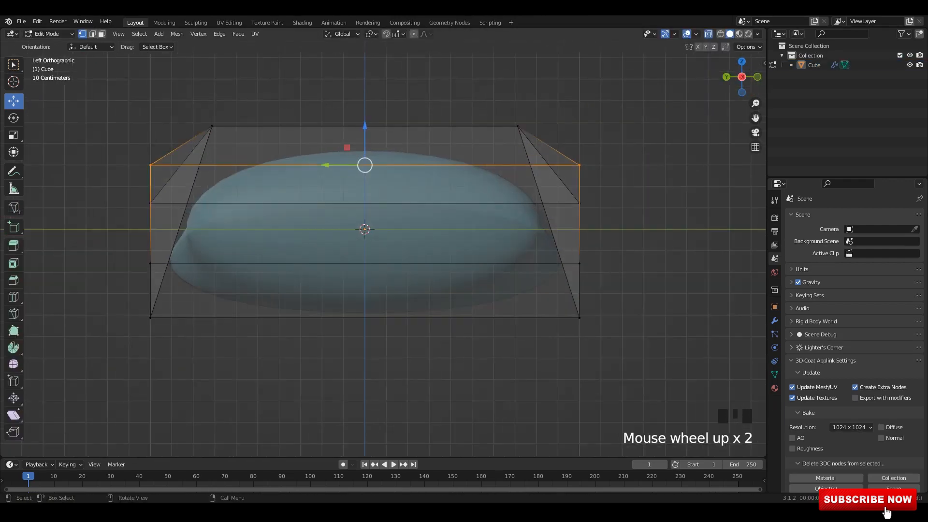
{"action": "key", "text": "alt+z"}
{"action": "middle_click_drag", "start_coordinate": [395, 254], "coordinate": [450, 261]}
{"action": "key", "text": "alt+z"}
{"action": "key", "text": "alt+z"}
{"action": "key", "text": "alt+z"}
{"action": "left_click_drag", "start_coordinate": [66, 70], "coordinate": [265, 383]}
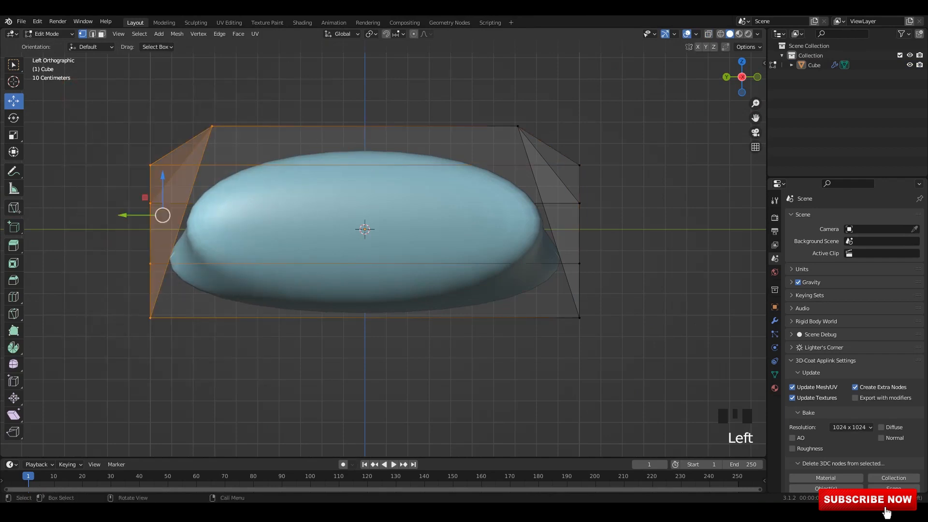
{"action": "key", "text": "s"}
{"action": "key", "text": "x"}
{"action": "key", "text": "alt+z"}
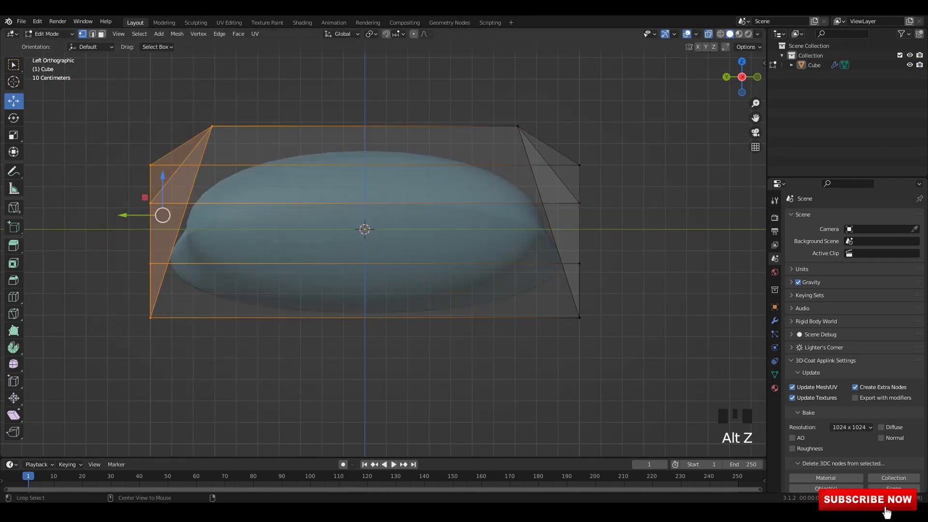
{"action": "left_click", "coordinate": [300, 190]}
{"action": "left_click", "coordinate": [350, 235]}
Step: Select all vertices at the opposite end of the bean and flatten them with a Y scale of 0
{"action": "left_click_drag", "start_coordinate": [415, 60], "coordinate": [639, 360]}
{"action": "key", "text": "s"}
{"action": "key", "text": "y"}
{"action": "key", "text": "0"}
{"action": "left_click", "coordinate": [559, 218]}
Step: Return to Object Mode and apply all transforms to the bean
{"action": "key", "text": "alt+z"}
{"action": "middle_click_drag", "start_coordinate": [556, 220], "coordinate": [488, 241]}
{"action": "key", "text": "Tab"}
{"action": "key", "text": "Tab"}
{"action": "key", "text": "alt+z"}
{"action": "key", "text": "alt+z"}
{"action": "key", "text": "Tab"}
{"action": "key", "text": "ctrl+a"}
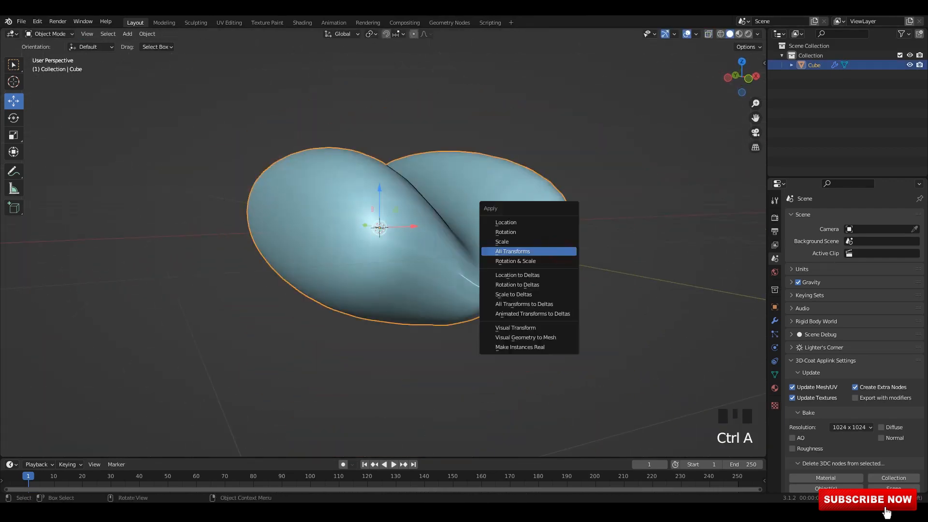
{"action": "left_click", "coordinate": [506, 251]}
{"action": "left_click", "coordinate": [506, 253]}
Step: Lower the bean's two ridge edges and its top outer corners along Z to make the profile flatter
{"action": "middle_click_drag", "start_coordinate": [532, 193], "coordinate": [451, 223]}
{"action": "left_click", "coordinate": [467, 217]}
{"action": "key", "text": "Tab"}
{"action": "key", "text": "2"}
{"action": "left_click", "coordinate": [456, 175]}
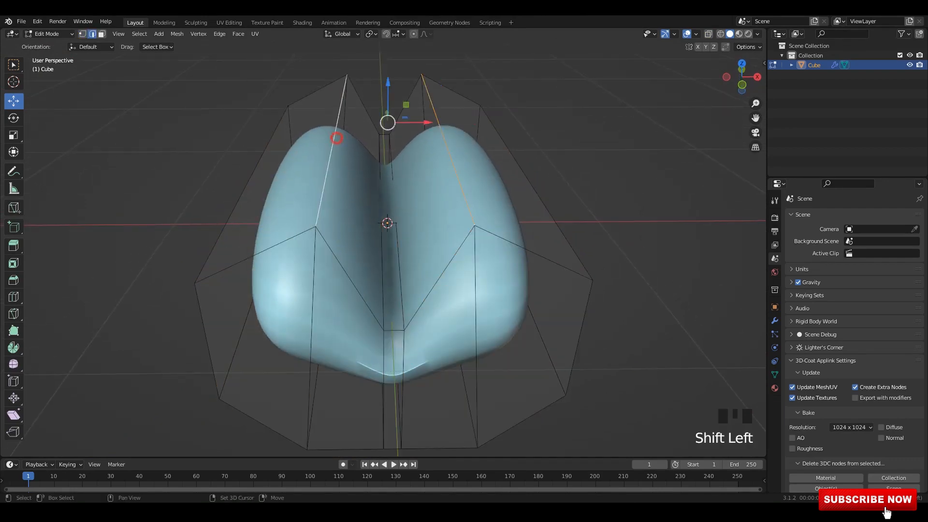
{"action": "key", "text": "KP_1"}
{"action": "key", "text": "alt+z"}
{"action": "left_click_drag", "start_coordinate": [390, 88], "coordinate": [390, 147]}
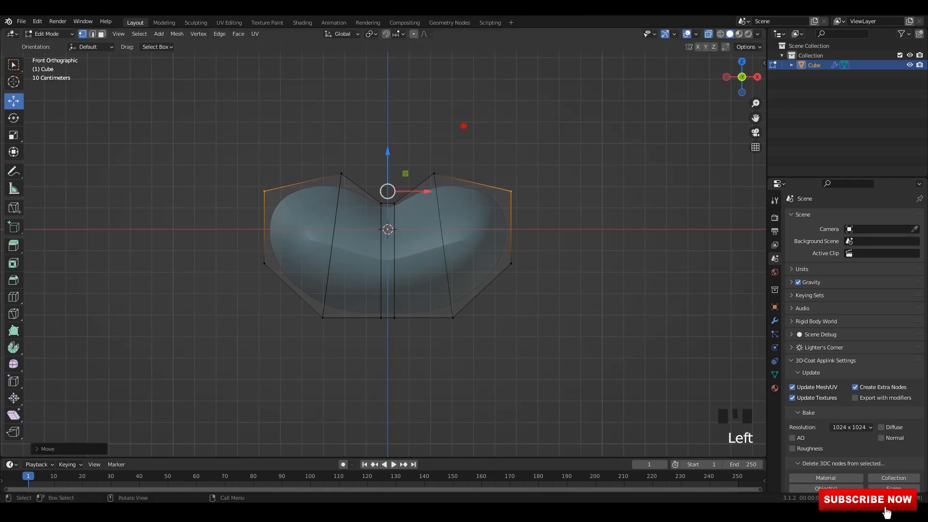
Step: Spread the two ridge edges farther apart by scaling them along the X axis
{"action": "key", "text": "s"}
{"action": "key", "text": "x"}
{"action": "left_click", "coordinate": [672, 170]}
{"action": "middle_click_drag", "start_coordinate": [669, 171], "coordinate": [648, 242]}
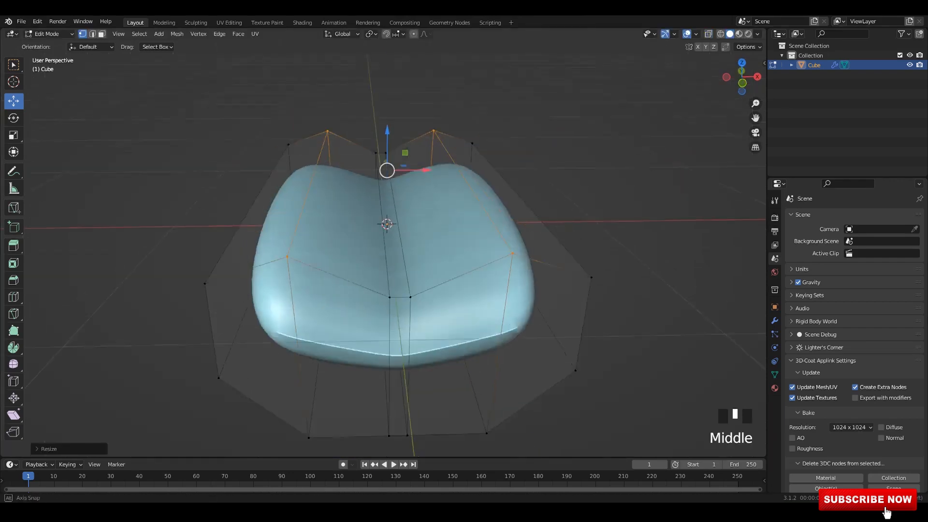
{"action": "key", "text": "Tab"}
{"action": "scroll", "coordinate": [580, 242], "scroll_direction": "down", "scroll_amount": 1}
Step: Select the end vertices of both bean halves in an X-ray top view, leaving out the central strip
{"action": "key", "text": "Tab"}
{"action": "middle_click_drag", "start_coordinate": [556, 203], "coordinate": [556, 252], "text": "alt"}
{"action": "middle_click_drag", "start_coordinate": [522, 194], "coordinate": [517, 302], "text": "shift"}
{"action": "scroll", "coordinate": [517, 290], "scroll_direction": "up", "scroll_amount": 1}
{"action": "left_click_drag", "start_coordinate": [230, 117], "coordinate": [346, 199]}
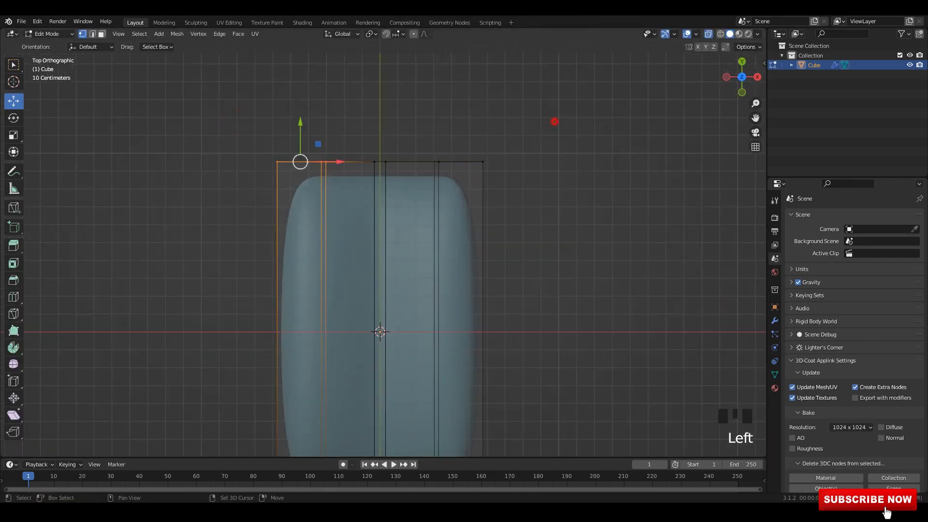
{"action": "left_click_drag", "start_coordinate": [554, 121], "coordinate": [420, 186], "text": "shift"}
{"action": "scroll", "coordinate": [420, 218], "scroll_direction": "down", "scroll_amount": 1}
{"action": "middle_click_drag", "start_coordinate": [396, 290], "coordinate": [413, 192], "text": "shift"}
{"action": "left_click_drag", "start_coordinate": [278, 294], "coordinate": [369, 392], "text": "shift"}
{"action": "left_click_drag", "start_coordinate": [531, 314], "coordinate": [422, 399], "text": "shift"}
{"action": "middle_click_drag", "start_coordinate": [537, 285], "coordinate": [535, 334], "text": "shift"}
{"action": "key", "text": "s"}
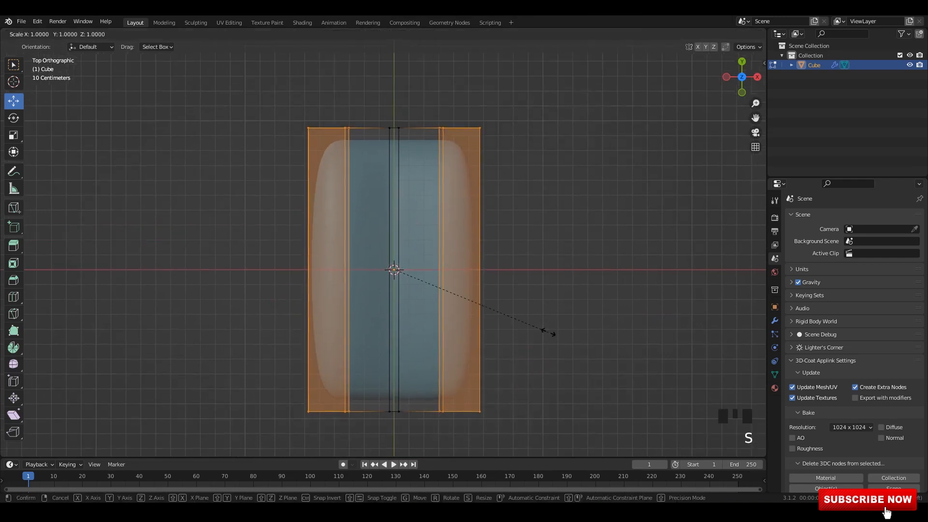
{"action": "key", "text": "x"}
{"action": "right_click", "coordinate": [554, 321]}
Step: Scale the selected side vertices inward along the Y axis so both halves are shorter than the central strip
{"action": "key", "text": "s"}
{"action": "key", "text": "y"}
{"action": "left_click", "coordinate": [525, 305]}
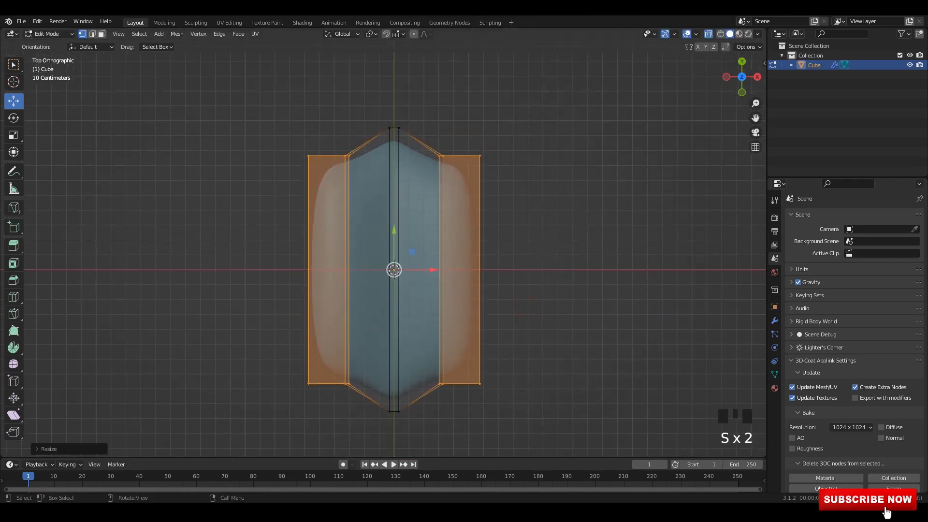
Step: Select the outermost corner vertices at both ends and pull them inward to round the bean's outline
{"action": "left_click", "coordinate": [308, 156]}
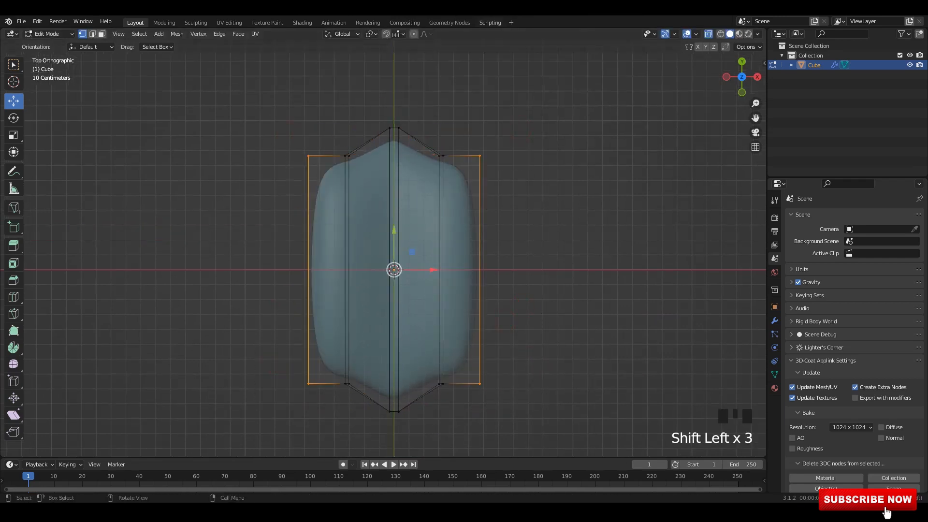
{"action": "middle_click_drag", "start_coordinate": [435, 270], "coordinate": [435, 212]}
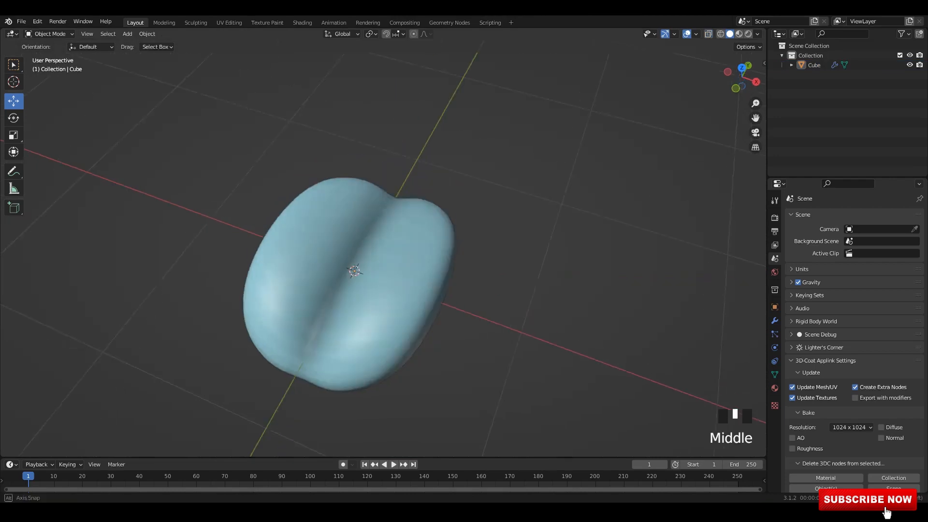
{"action": "key", "text": "Tab"}
{"action": "scroll", "coordinate": [435, 212], "scroll_direction": "down", "scroll_amount": 1}
{"action": "key", "text": "Tab"}
{"action": "left_click", "coordinate": [531, 339]}
{"action": "middle_click_drag", "start_coordinate": [435, 290], "coordinate": [556, 285]}
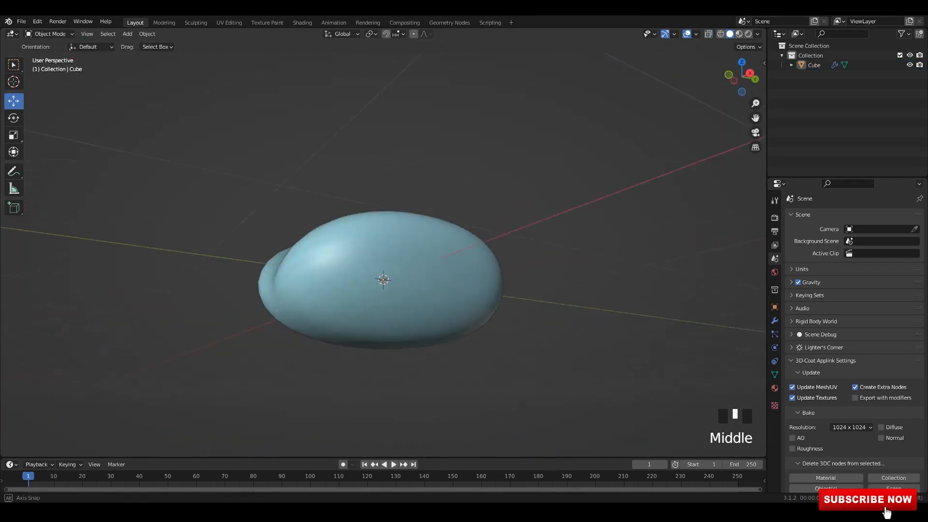
{"action": "middle_click_drag", "start_coordinate": [484, 261], "coordinate": [479, 320]}
Step: Open the bean's mesh for editing in an X-ray front view
{"action": "left_click", "coordinate": [426, 300]}
{"action": "key", "text": "Tab"}
{"action": "key", "text": "alt+z"}
{"action": "middle_click_drag", "start_coordinate": [416, 290], "coordinate": [484, 288], "text": "alt"}
{"action": "scroll", "coordinate": [415, 280], "scroll_direction": "up", "scroll_amount": 1}
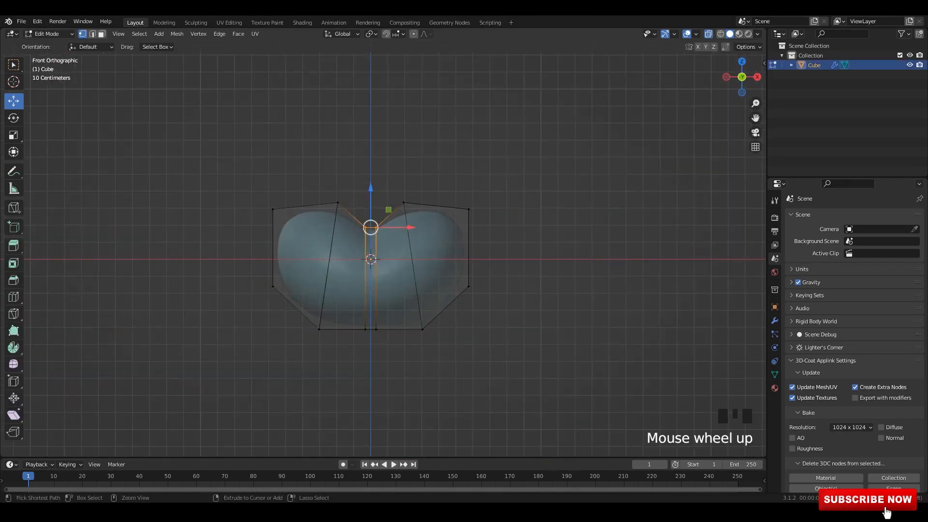
Step: Try to scale the vertices of the bean's central groove
{"action": "key", "text": "s"}
{"action": "left_click", "coordinate": [532, 269]}
{"action": "key", "text": "alt+z"}
{"action": "middle_click_drag", "start_coordinate": [532, 269], "coordinate": [537, 290]}
{"action": "key", "text": "ctrl+z"}
{"action": "key", "text": "ctrl+z"}
Step: Select the outermost side vertices at mid height on both halves and scale them outward along the X axis
{"action": "key", "text": "alt+z"}
{"action": "left_click_drag", "start_coordinate": [447, 232], "coordinate": [483, 271]}
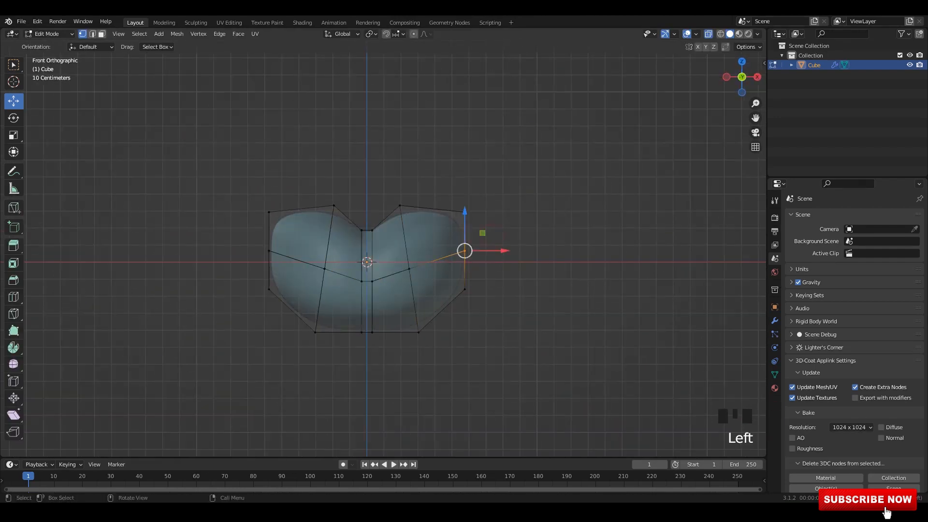
{"action": "left_click_drag", "start_coordinate": [249, 232], "coordinate": [288, 271], "text": "shift"}
{"action": "scroll", "coordinate": [382, 261], "scroll_direction": "up", "scroll_amount": 1}
{"action": "key", "text": "s"}
{"action": "key", "text": "x"}
{"action": "middle_click_drag", "start_coordinate": [489, 258], "coordinate": [522, 251], "text": "shift"}
{"action": "left_click", "coordinate": [491, 264]}
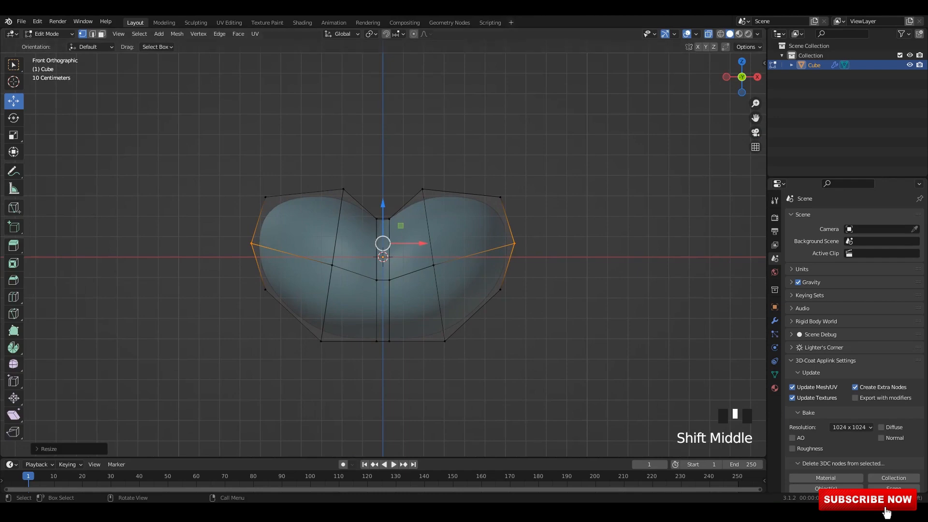
{"action": "scroll", "coordinate": [382, 258], "scroll_direction": "up", "scroll_amount": 2}
{"action": "scroll", "coordinate": [383, 261], "scroll_direction": "down", "scroll_amount": 2}
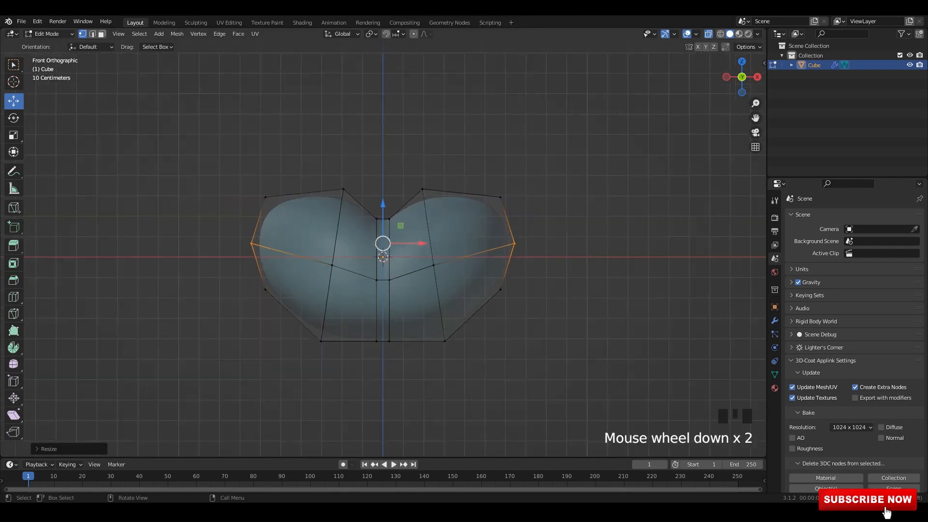
{"action": "middle_click_drag", "start_coordinate": [382, 261], "coordinate": [386, 241]}
{"action": "key", "text": "alt+z"}
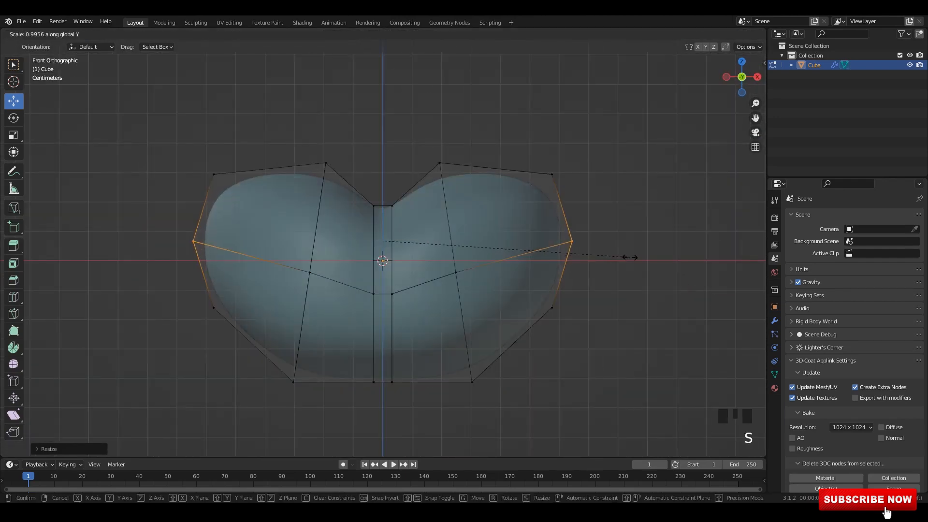
{"action": "middle_click_drag", "start_coordinate": [383, 261], "coordinate": [435, 261]}
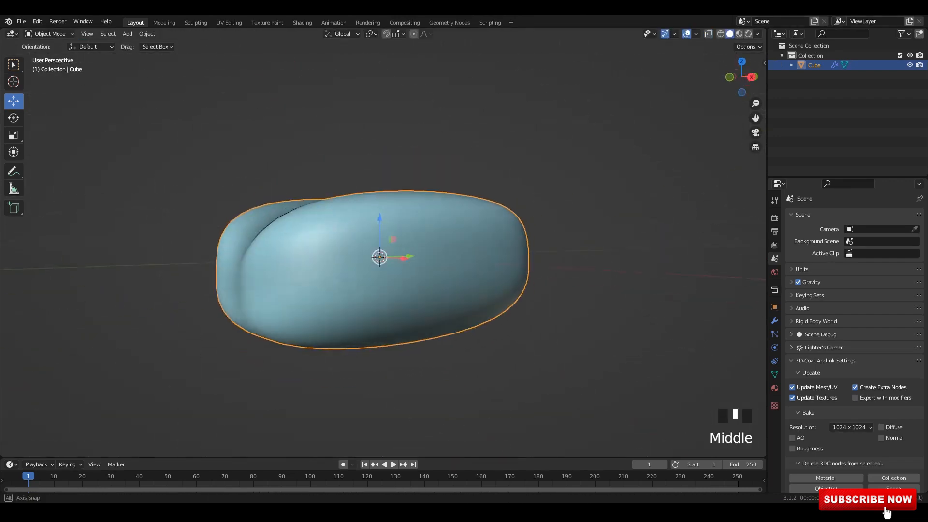
Step: Add a crosswise loop cut at the middle of the bean and flatten both ends along the Z axis
{"action": "key", "text": "Tab"}
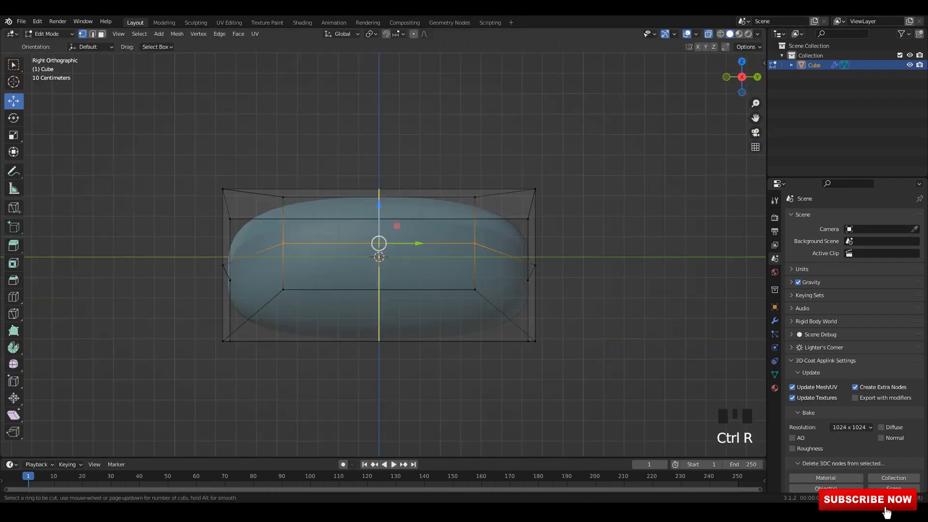
{"action": "key", "text": "alt+z"}
{"action": "left_click_drag", "start_coordinate": [108, 113], "coordinate": [310, 364]}
{"action": "left_click_drag", "start_coordinate": [661, 139], "coordinate": [442, 371], "text": "shift"}
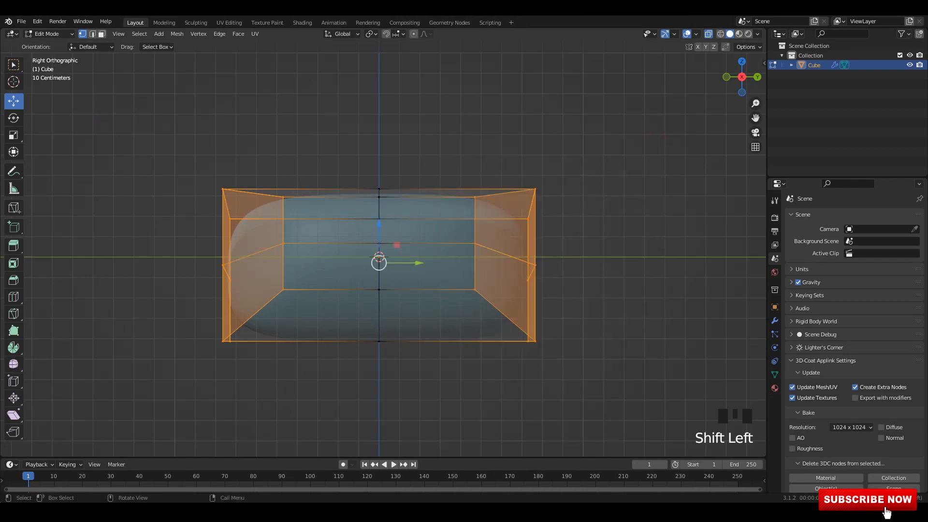
{"action": "left_click", "coordinate": [549, 329]}
{"action": "middle_click_drag", "start_coordinate": [548, 330], "coordinate": [483, 411]}
{"action": "key", "text": "alt+z"}
{"action": "key", "text": "Tab"}
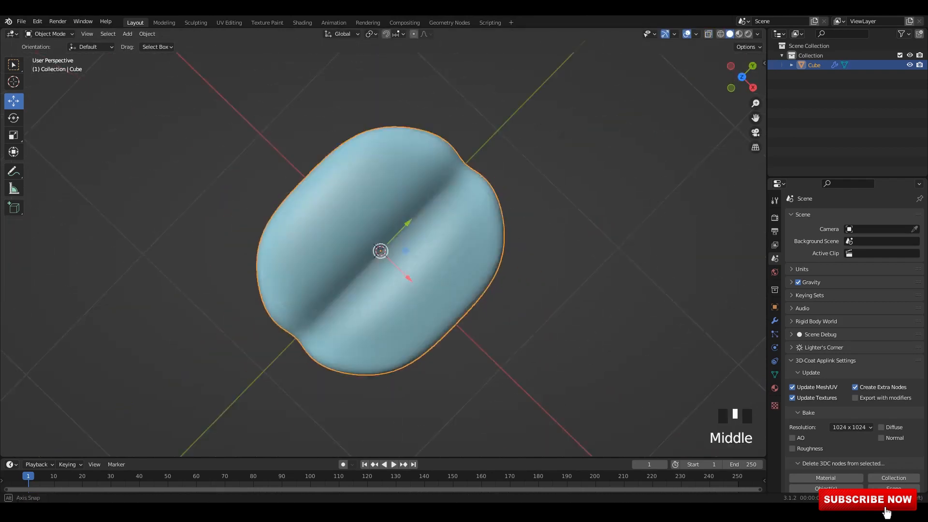
Step: Select all vertices at both ends in the top view and scale them outward along Y to lengthen the bean
{"action": "middle_click_drag", "start_coordinate": [484, 339], "coordinate": [464, 339], "text": "alt"}
{"action": "key", "text": "Tab"}
{"action": "key", "text": "alt+z"}
{"action": "left_click_drag", "start_coordinate": [580, 448], "coordinate": [425, 71]}
{"action": "left_click_drag", "start_coordinate": [222, 92], "coordinate": [328, 402], "text": "shift"}
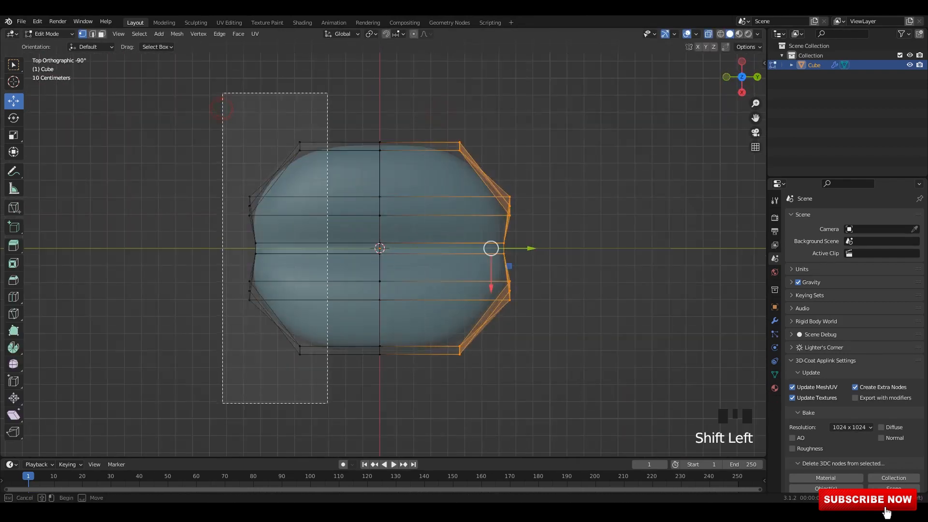
{"action": "middle_click_drag", "start_coordinate": [338, 392], "coordinate": [311, 408], "text": "shift"}
{"action": "key", "text": "s"}
{"action": "right_click", "coordinate": [557, 265]}
{"action": "key", "text": "s"}
{"action": "key", "text": "y"}
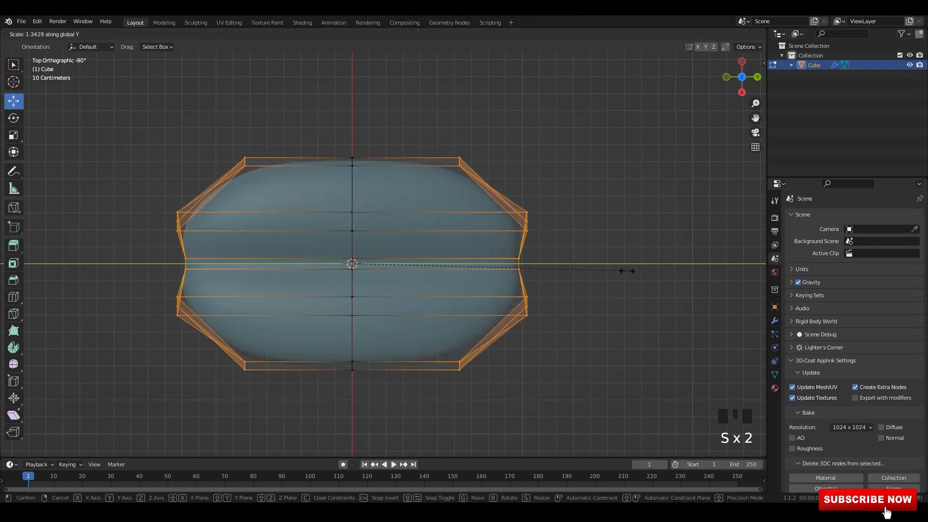
{"action": "left_click", "coordinate": [645, 272]}
Step: Check the lengthened bean from several angles in solid view and save the file
{"action": "key", "text": "alt+z"}
{"action": "key", "text": "Tab"}
{"action": "middle_click_drag", "start_coordinate": [488, 271], "coordinate": [508, 237]}
{"action": "left_click", "coordinate": [450, 257]}
{"action": "left_click", "coordinate": [449, 257]}
{"action": "scroll", "coordinate": [527, 244], "scroll_direction": "up", "scroll_amount": 3}
{"action": "key", "text": "Tab"}
{"action": "key", "text": "alt+z"}
{"action": "key", "text": "alt+z"}
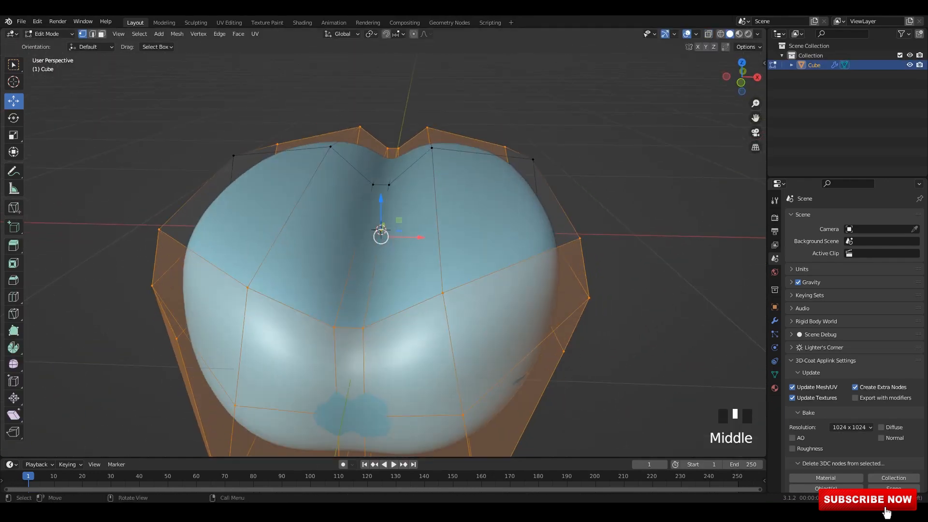
{"action": "key", "text": "Tab"}
{"action": "middle_click_drag", "start_coordinate": [512, 193], "coordinate": [650, 225]}
{"action": "key", "text": "ctrl+s"}
Step: Select the lower vertices of the bean in an X-ray front view and save the file
{"action": "key", "text": "Tab"}
{"action": "scroll", "coordinate": [542, 232], "scroll_direction": "up", "scroll_amount": 2}
{"action": "mouse_move", "coordinate": [580, 232]}
{"action": "middle_mouse_down", "text": "alt"}
{"action": "mouse_move", "coordinate": [541, 232]}
{"action": "mouse_move", "coordinate": [580, 232]}
{"action": "middle_mouse_up", "text": "alt"}
{"action": "key", "text": "alt+z"}
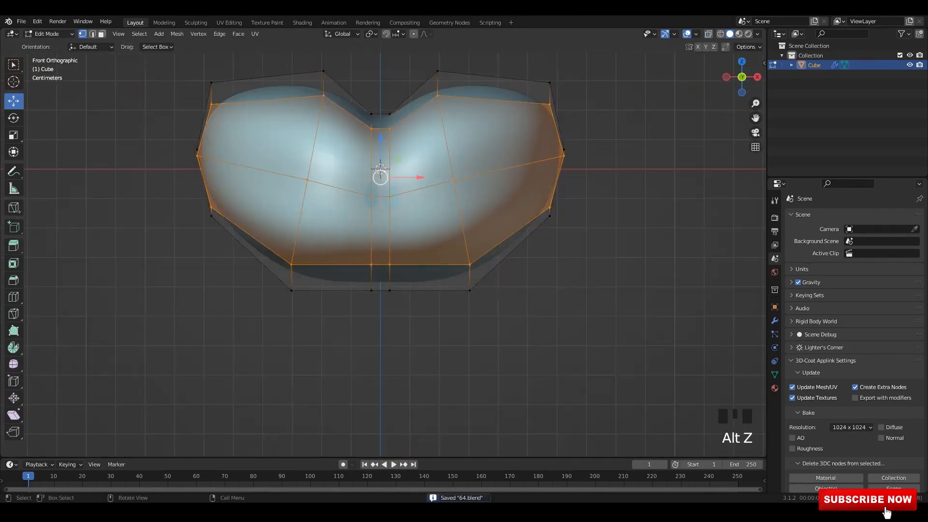
{"action": "scroll", "coordinate": [370, 240], "scroll_direction": "up", "scroll_amount": 1}
{"action": "left_click_drag", "start_coordinate": [249, 254], "coordinate": [300, 322]}
{"action": "middle_click_drag", "start_coordinate": [300, 300], "coordinate": [290, 341], "text": "shift"}
{"action": "key", "text": "ctrl+s"}
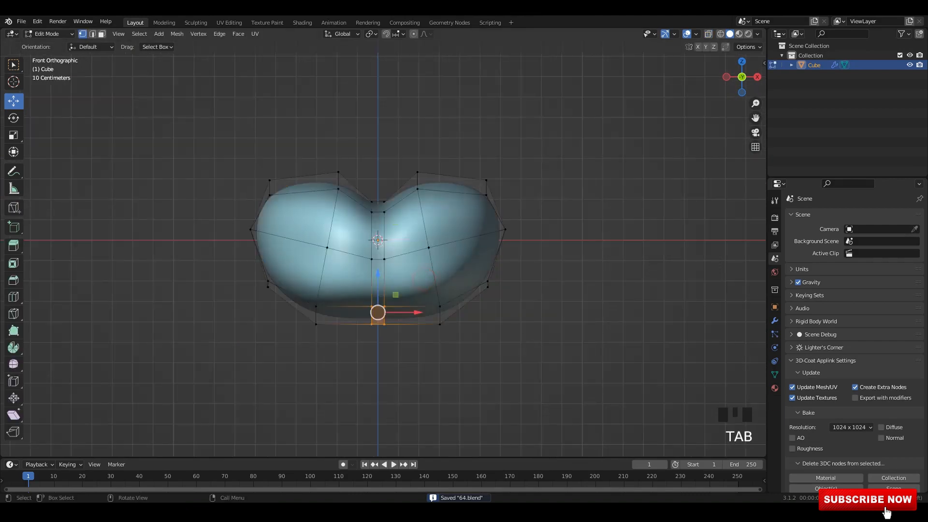
Step: Slide the two central edges on the underside apart and scale the inner vertex pair inward along X
{"action": "scroll", "coordinate": [387, 242], "scroll_direction": "up", "scroll_amount": 2}
{"action": "middle_click_drag", "start_coordinate": [372, 309], "coordinate": [390, 303], "text": "shift"}
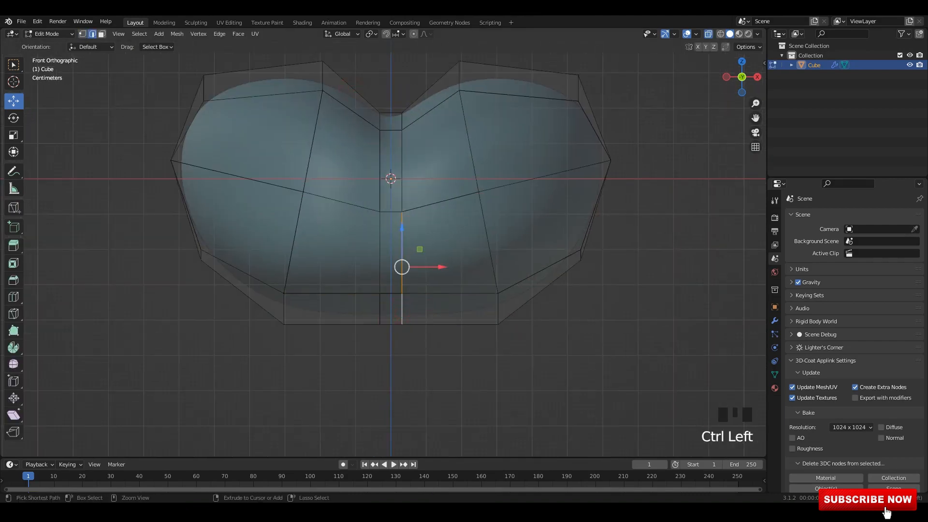
{"action": "left_click", "coordinate": [381, 309]}
{"action": "scroll", "coordinate": [381, 308], "scroll_direction": "down", "scroll_amount": 1}
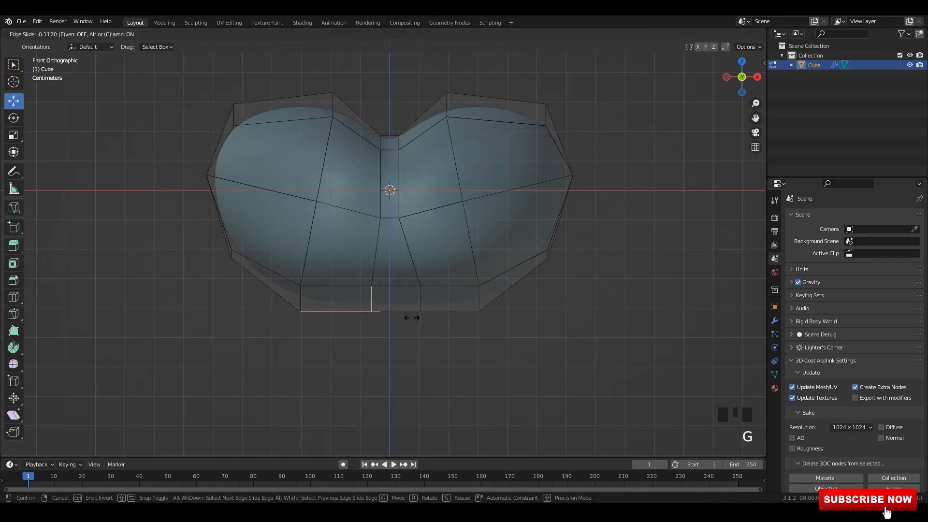
{"action": "left_click", "coordinate": [400, 318]}
{"action": "scroll", "coordinate": [329, 270], "scroll_direction": "up", "scroll_amount": 2}
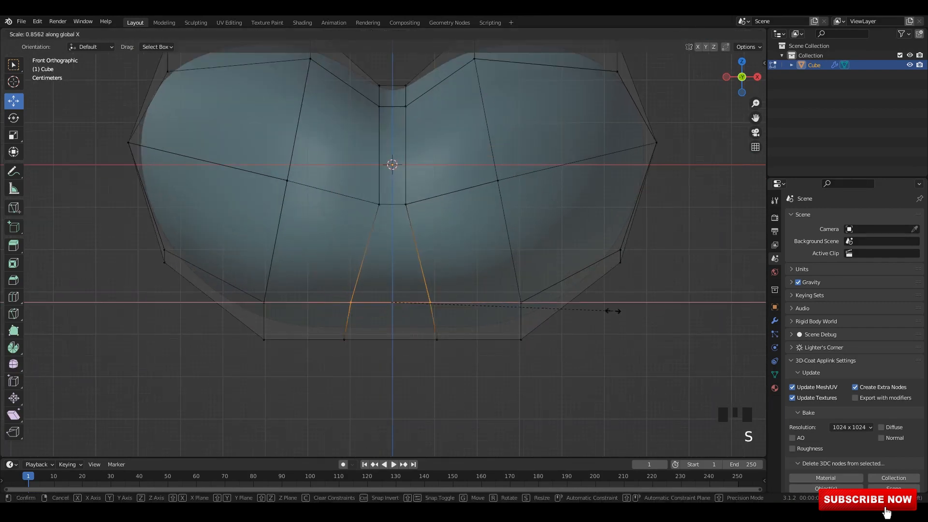
{"action": "left_click", "coordinate": [593, 315]}
{"action": "scroll", "coordinate": [388, 292], "scroll_direction": "down", "scroll_amount": 6}
{"action": "middle_click_drag", "start_coordinate": [387, 292], "coordinate": [385, 224]}
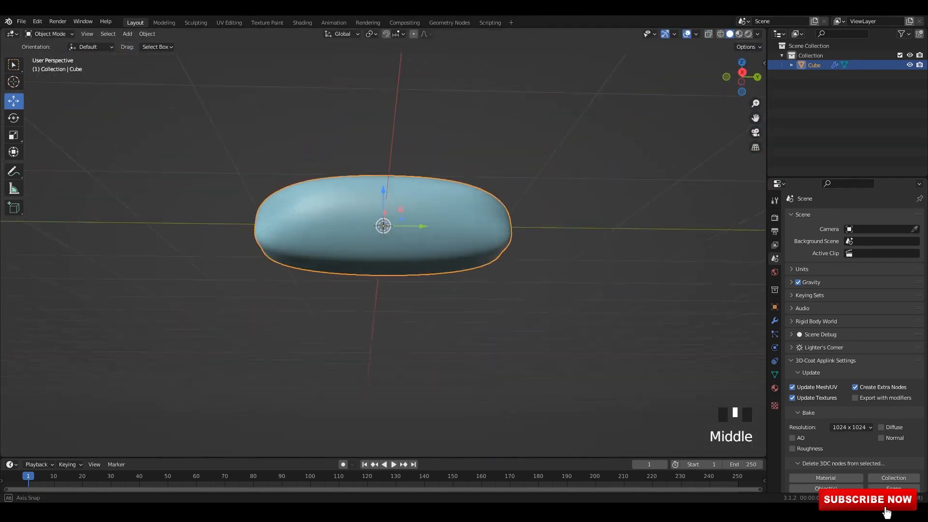
Step: Lower the central vertices on the bean's underside along the Z axis and check the rounded bottom
{"action": "key", "text": "Tab"}
{"action": "key", "text": "KP_1"}
{"action": "scroll", "coordinate": [385, 224], "scroll_direction": "up", "scroll_amount": 5}
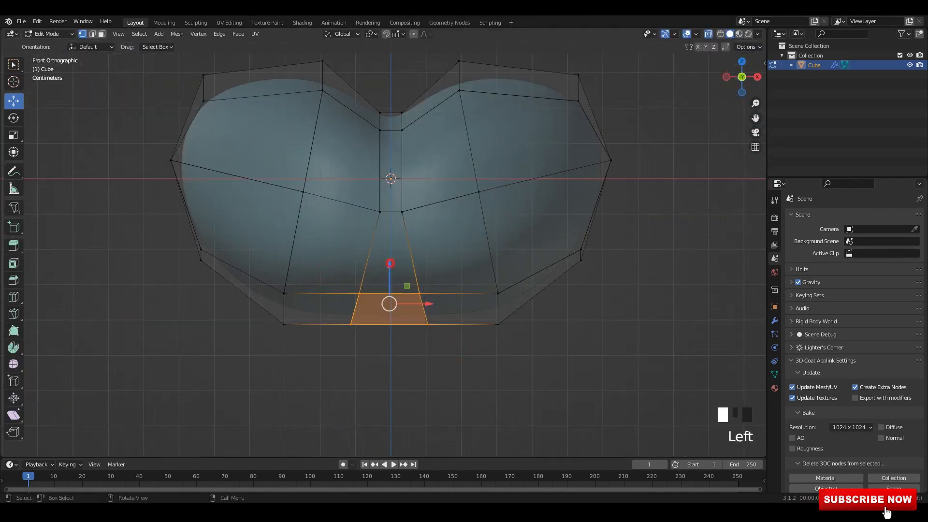
{"action": "mouse_move", "coordinate": [387, 223]}
{"action": "middle_mouse_down"}
{"action": "mouse_move", "coordinate": [367, 251]}
{"action": "mouse_move", "coordinate": [339, 261]}
{"action": "mouse_move", "coordinate": [358, 232]}
{"action": "mouse_move", "coordinate": [382, 222]}
{"action": "middle_mouse_up"}
{"action": "key", "text": "Tab"}
{"action": "middle_click", "coordinate": [382, 222], "text": "alt"}
{"action": "middle_click", "coordinate": [382, 221], "text": "alt"}
Step: Lower the upper vertices of the middle cross-section along the Z axis in the side view
{"action": "key", "text": "Tab"}
{"action": "scroll", "coordinate": [382, 221], "scroll_direction": "up", "scroll_amount": 3}
{"action": "left_click", "coordinate": [370, 198]}
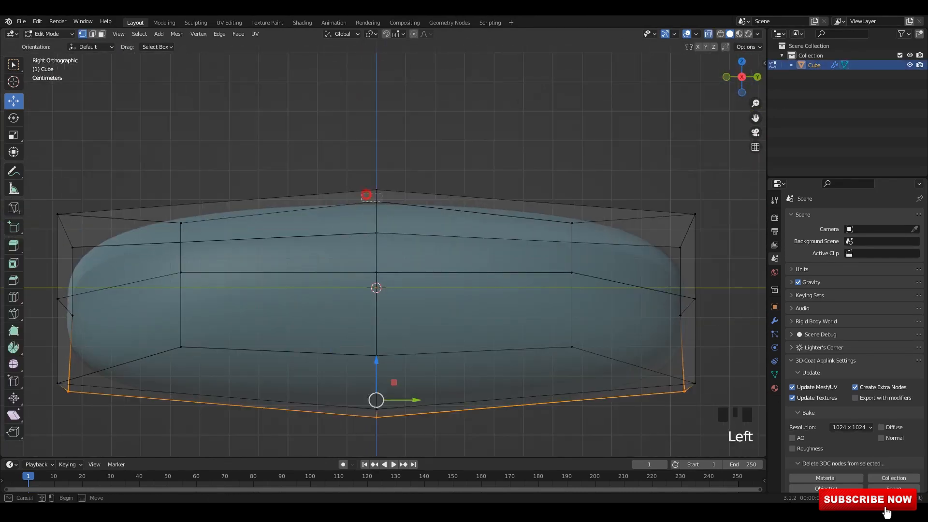
{"action": "left_click_drag", "start_coordinate": [375, 170], "coordinate": [376, 167]}
{"action": "key", "text": "ctrl+z"}
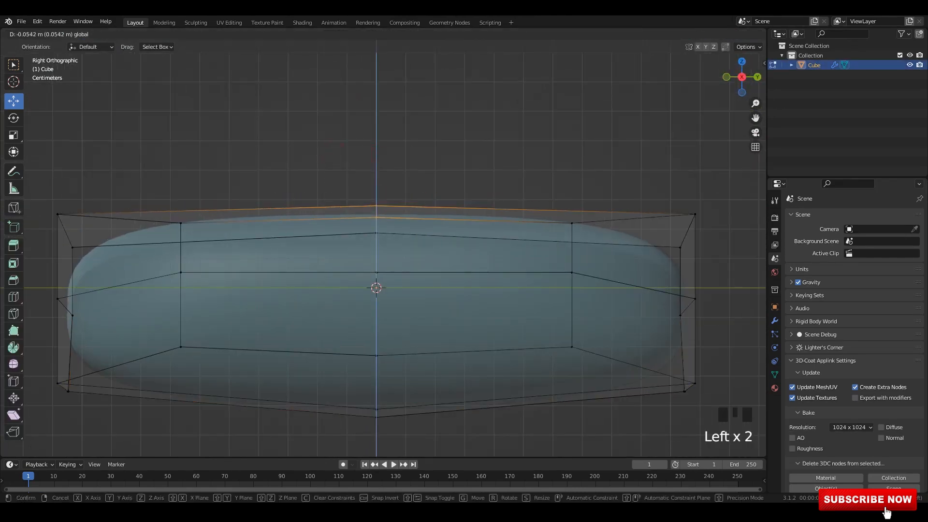
{"action": "key", "text": "alt+z"}
{"action": "middle_click_drag", "start_coordinate": [377, 290], "coordinate": [403, 247], "text": "shift"}
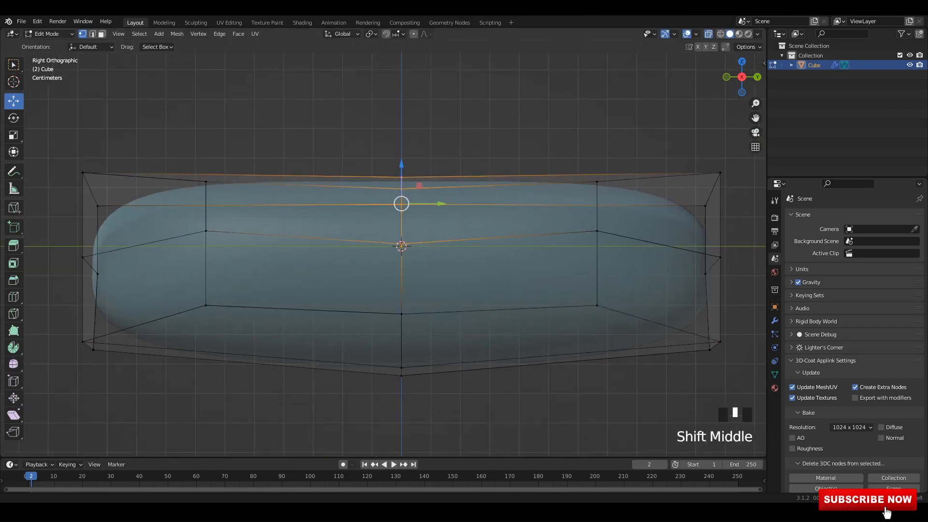
{"action": "left_click", "coordinate": [709, 33]}
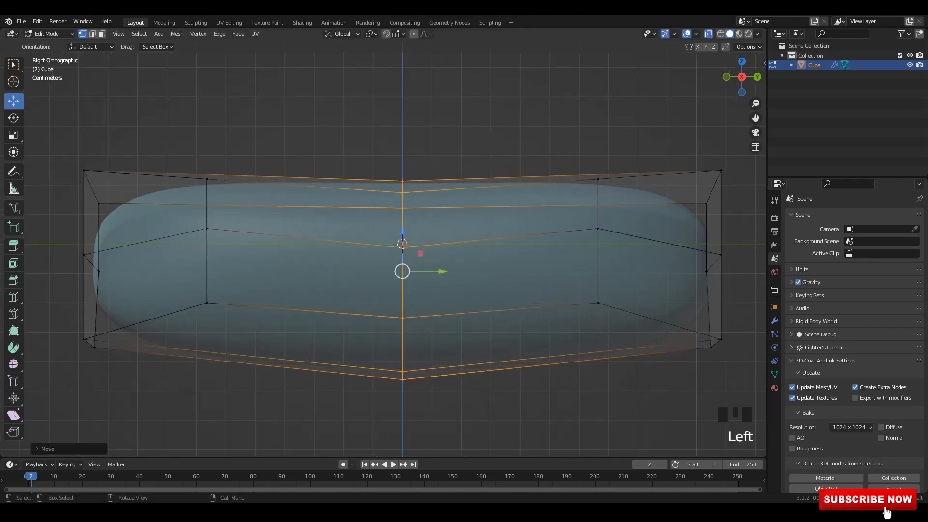
Step: Select the lower row of side vertices in the side view and move it down along the Z axis
{"action": "left_click_drag", "start_coordinate": [163, 272], "coordinate": [623, 333]}
{"action": "left_click_drag", "start_coordinate": [402, 275], "coordinate": [402, 288]}
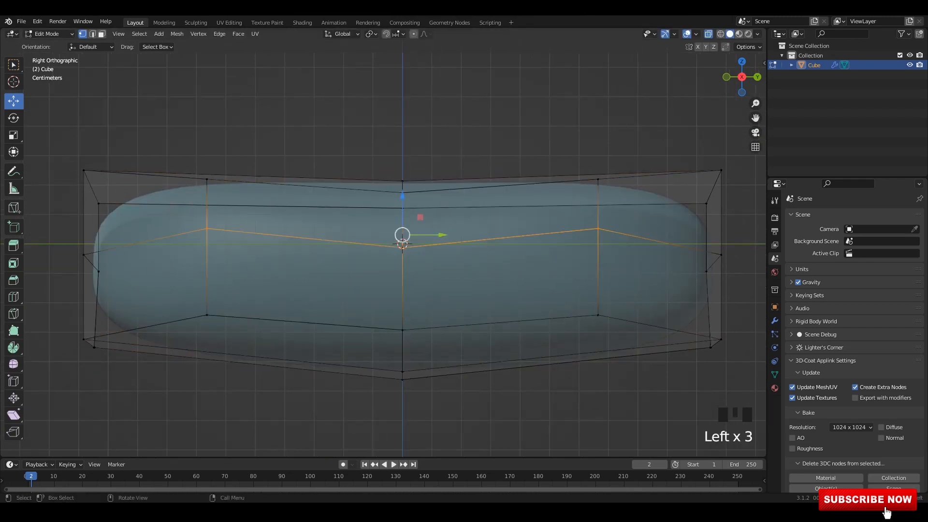
{"action": "key", "text": "alt+z"}
{"action": "middle_click_drag", "start_coordinate": [402, 245], "coordinate": [464, 208]}
Step: Select the middle cross-section in an X-ray top view and scale it outward along X
{"action": "key", "text": "Tab"}
{"action": "middle_click", "coordinate": [391, 242], "text": "alt"}
{"action": "key", "text": "Tab"}
{"action": "key", "text": "alt+z"}
{"action": "left_click_drag", "start_coordinate": [197, 194], "coordinate": [556, 271]}
{"action": "key", "text": "s"}
{"action": "key", "text": "x"}
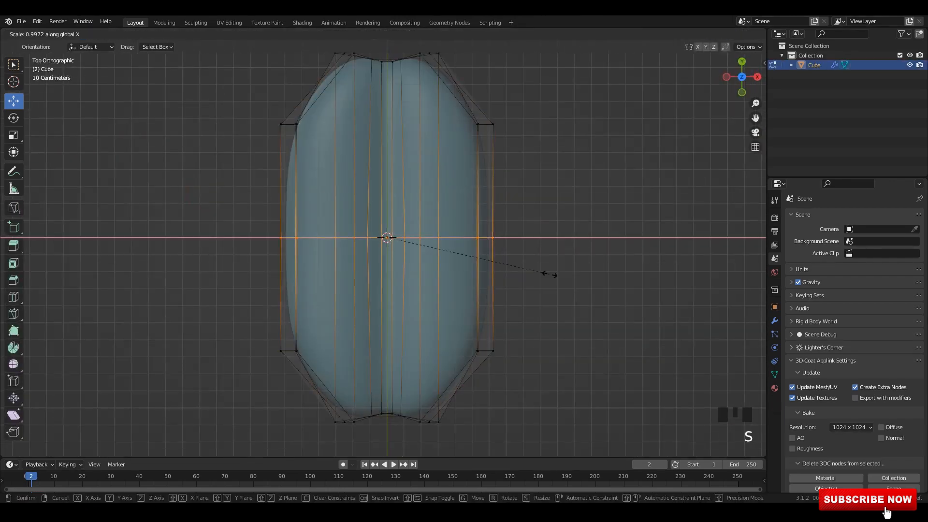
{"action": "left_click", "coordinate": [573, 272]}
Step: Select the outer side vertices near both ends and scale them outward along the Y axis
{"action": "left_click_drag", "start_coordinate": [253, 97], "coordinate": [560, 174]}
{"action": "left_click_drag", "start_coordinate": [253, 328], "coordinate": [560, 377], "text": "shift"}
{"action": "key", "text": "s"}
{"action": "key", "text": "x"}
{"action": "key", "text": "y"}
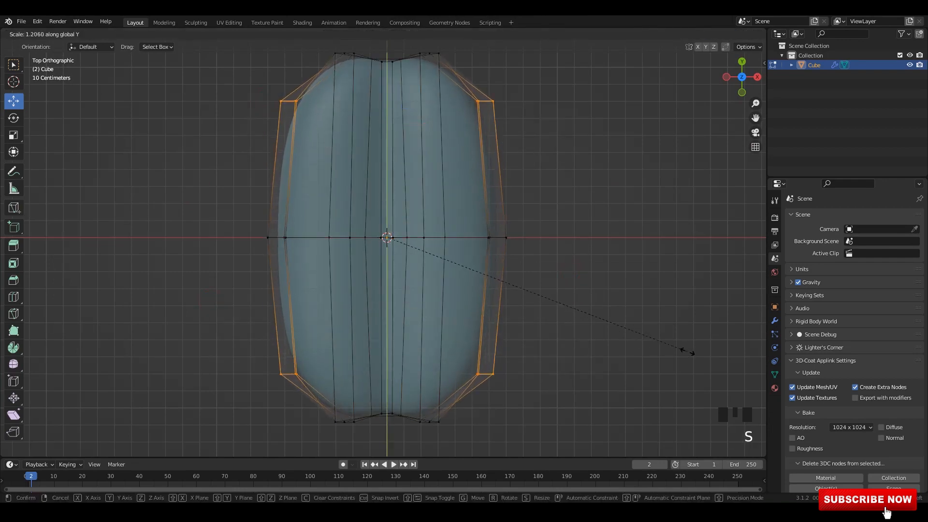
{"action": "left_click", "coordinate": [654, 271]}
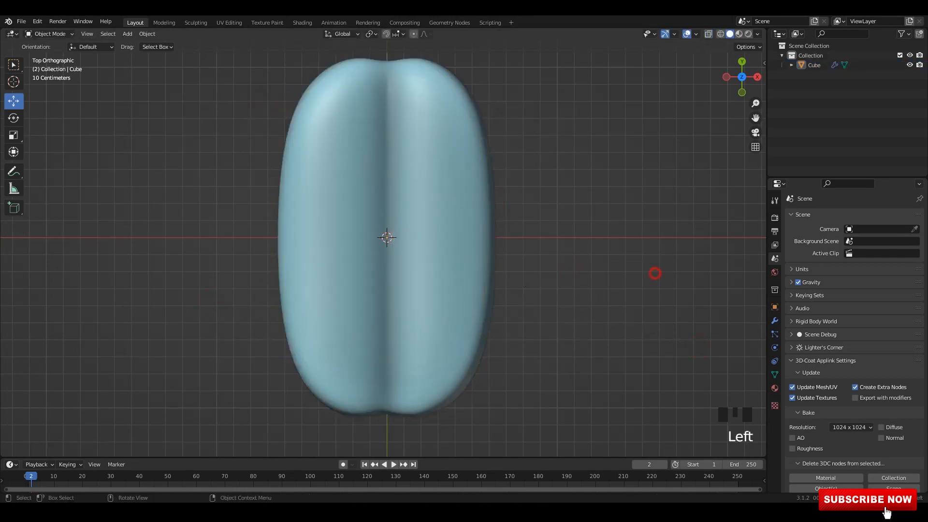
Step: Raise the top ridge vertices of both bean halves along the Z axis in the front view
{"action": "middle_click_drag", "start_coordinate": [655, 271], "coordinate": [638, 281]}
{"action": "key", "text": "Tab"}
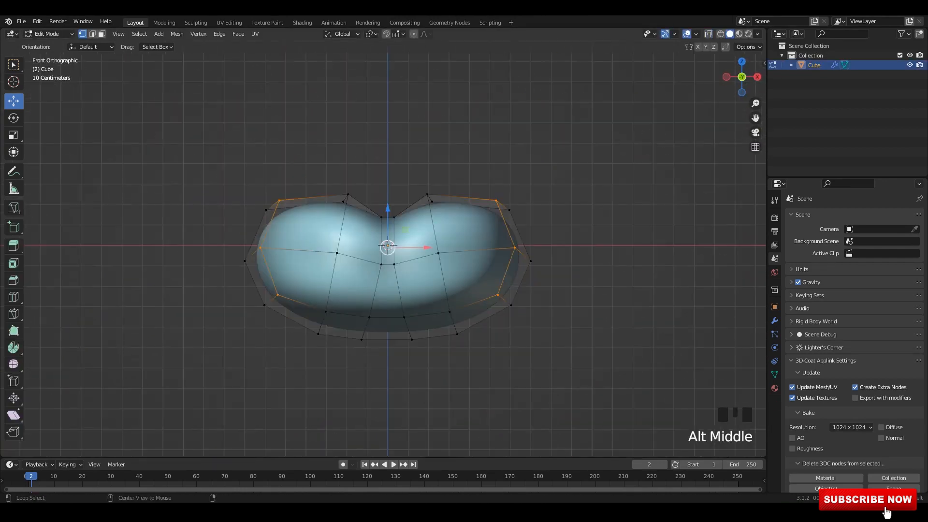
{"action": "scroll", "coordinate": [391, 247], "scroll_direction": "up", "scroll_amount": 3}
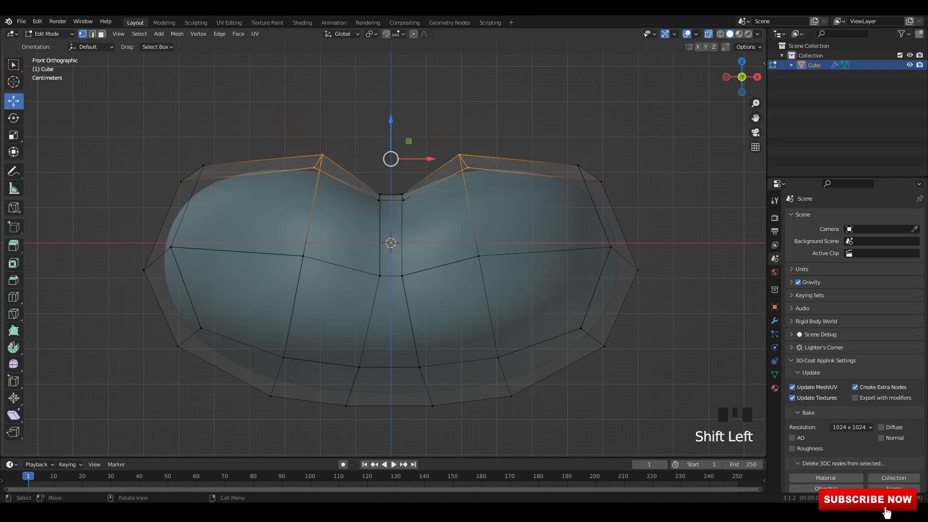
{"action": "left_click_drag", "start_coordinate": [391, 125], "coordinate": [391, 104]}
{"action": "key", "text": "alt+z"}
{"action": "middle_click_drag", "start_coordinate": [547, 145], "coordinate": [464, 186]}
{"action": "key", "text": "Tab"}
{"action": "left_click", "coordinate": [574, 216]}
Step: Lower the top vertices at both ends slightly in the side view and scale them inward
{"action": "key", "text": "Tab"}
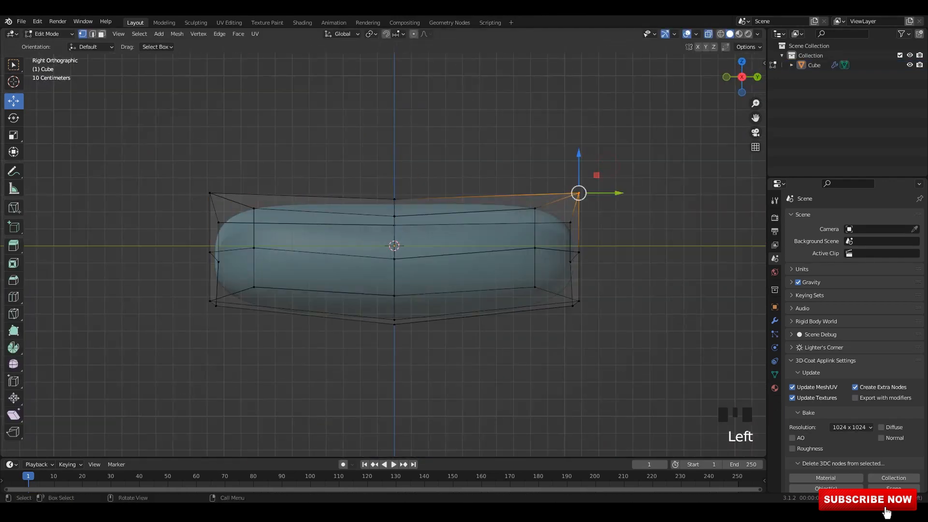
{"action": "left_click_drag", "start_coordinate": [394, 193], "coordinate": [394, 200]}
{"action": "left_click", "coordinate": [599, 194]}
{"action": "key", "text": "s"}
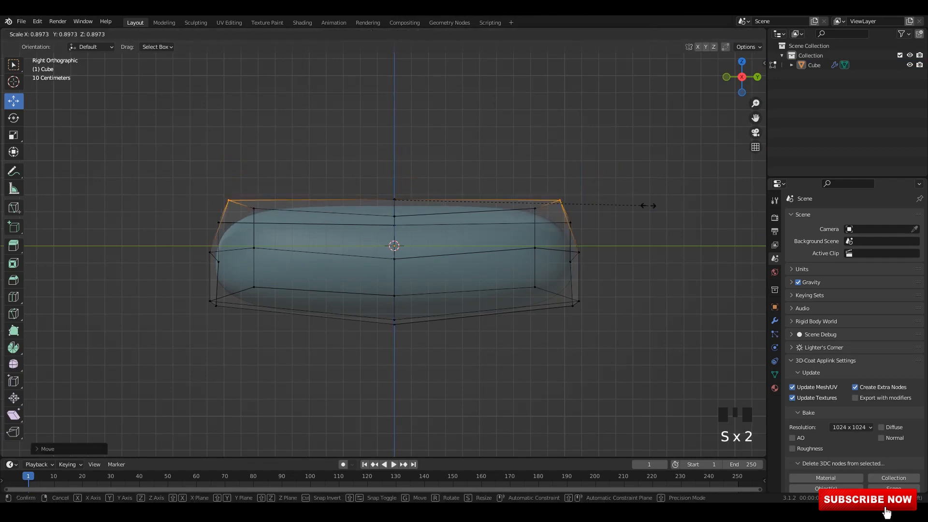
{"action": "left_click", "coordinate": [655, 205]}
{"action": "key", "text": "alt+z"}
{"action": "key", "text": "Tab"}
{"action": "left_click", "coordinate": [584, 186]}
{"action": "middle_click_drag", "start_coordinate": [527, 140], "coordinate": [588, 200]}
{"action": "left_click", "coordinate": [611, 227]}
Step: Widen the bean's middle further by scaling up its central vertex row in the top view
{"action": "middle_click_drag", "start_coordinate": [466, 203], "coordinate": [627, 307]}
{"action": "key", "text": "Tab"}
{"action": "left_click_drag", "start_coordinate": [628, 307], "coordinate": [151, 217]}
{"action": "key", "text": "s"}
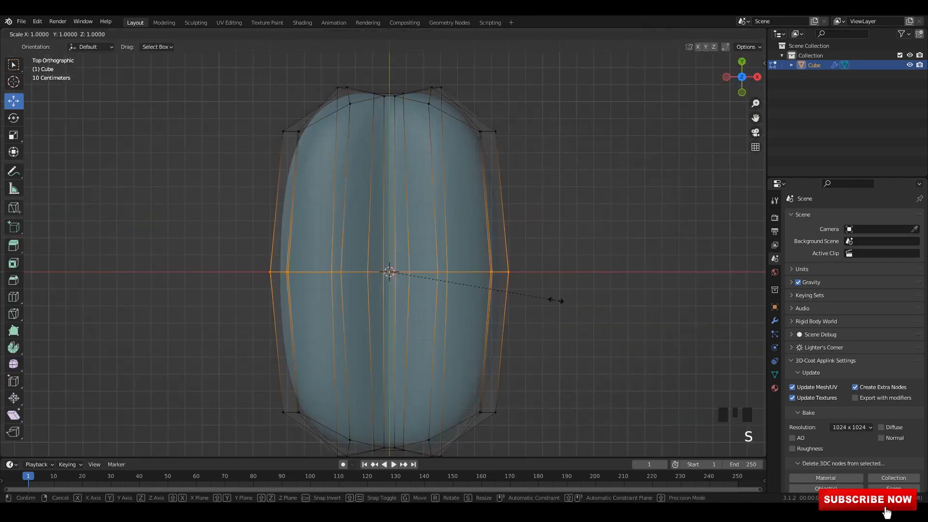
{"action": "left_click", "coordinate": [582, 301]}
{"action": "key", "text": "Tab"}
{"action": "left_click", "coordinate": [601, 254]}
{"action": "middle_click_drag", "start_coordinate": [582, 300], "coordinate": [522, 242]}
Step: Move the whole bean up along the Z axis, well above the world origin
{"action": "left_click", "coordinate": [508, 237]}
{"action": "key", "text": "ctrl+a"}
{"action": "key", "text": "Tab"}
{"action": "key", "text": "alt+z"}
{"action": "middle_click_drag", "start_coordinate": [436, 261], "coordinate": [445, 286], "text": "shift"}
{"action": "key", "text": "Tab"}
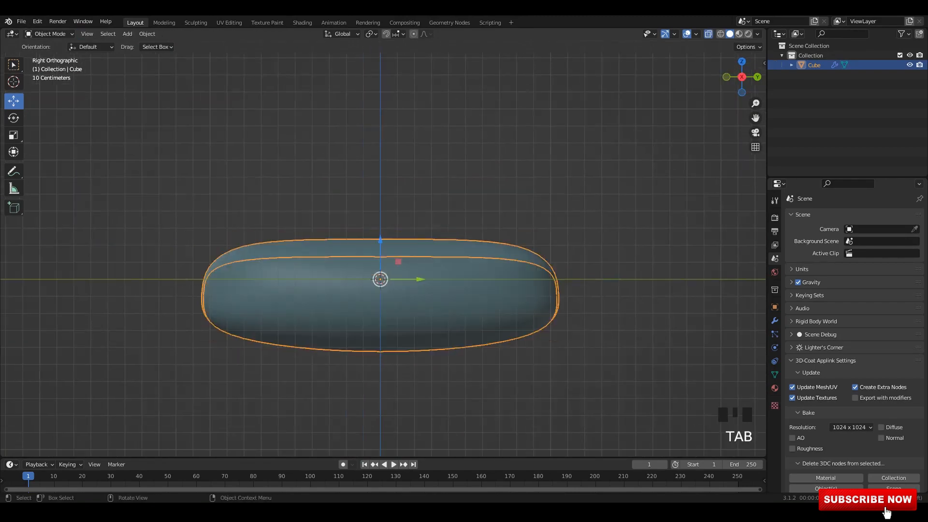
{"action": "left_click_drag", "start_coordinate": [381, 239], "coordinate": [381, 78]}
{"action": "scroll", "coordinate": [381, 145], "scroll_direction": "down", "scroll_amount": 1}
{"action": "scroll", "coordinate": [383, 242], "scroll_direction": "down", "scroll_amount": 2}
{"action": "middle_click_drag", "start_coordinate": [386, 193], "coordinate": [389, 351], "text": "shift"}
{"action": "left_click_drag", "start_coordinate": [383, 290], "coordinate": [383, 103]}
{"action": "scroll", "coordinate": [383, 145], "scroll_direction": "down", "scroll_amount": 3}
{"action": "scroll", "coordinate": [383, 145], "scroll_direction": "up", "scroll_amount": 1, "text": "shift"}
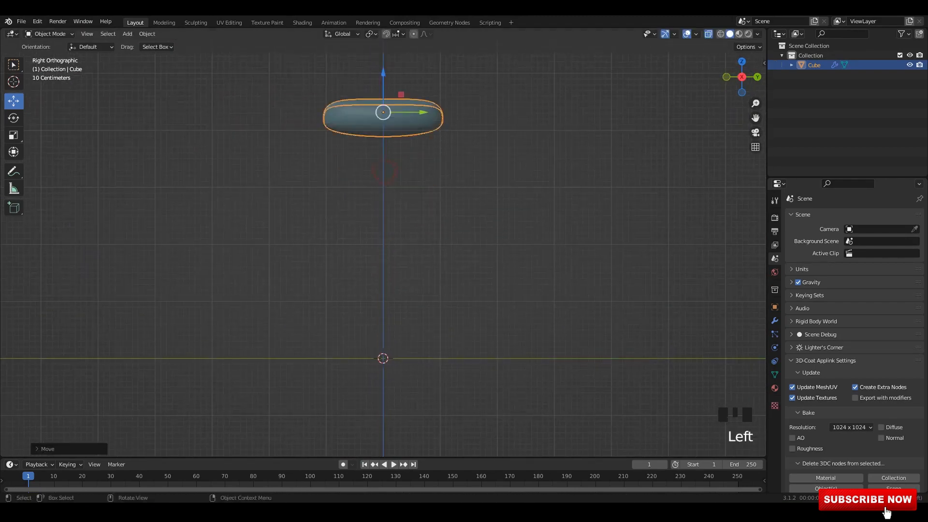
Step: Select and frame the bean, and examine its shape up close in Edit Mode with X-ray display off
{"action": "middle_click_drag", "start_coordinate": [385, 172], "coordinate": [464, 201]}
{"action": "key", "text": "alt+z"}
{"action": "left_click", "coordinate": [388, 119]}
{"action": "key", "text": "KP_Decimal"}
{"action": "left_click", "coordinate": [493, 309]}
{"action": "middle_click_drag", "start_coordinate": [493, 309], "coordinate": [416, 271]}
{"action": "key", "text": "Tab"}
{"action": "middle_click", "coordinate": [382, 217], "text": "alt"}
{"action": "middle_click", "coordinate": [382, 218], "text": "alt"}
{"action": "scroll", "coordinate": [382, 217], "scroll_direction": "up", "scroll_amount": 4}
{"action": "key", "text": "alt+z"}
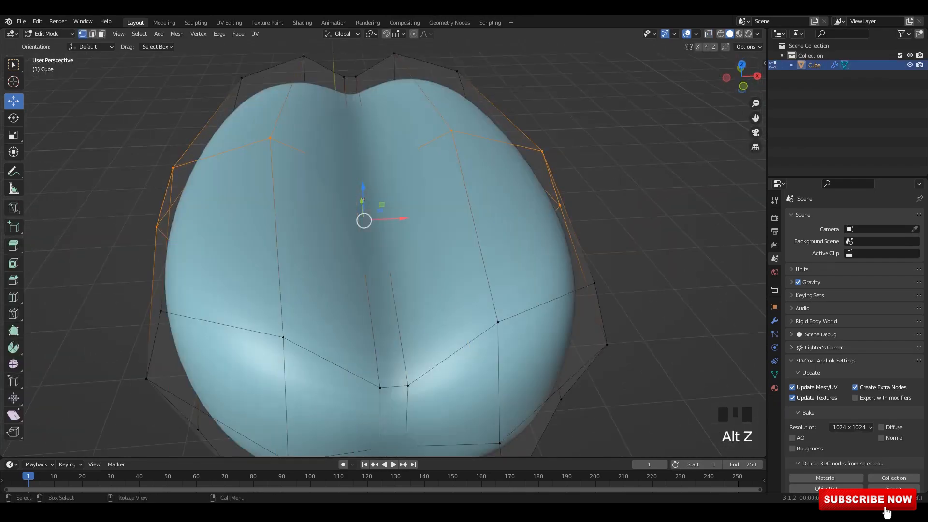
Step: Apply the bean's subdivision so the smoothed shape becomes real mesh geometry
{"action": "key", "text": "Tab"}
{"action": "right_click", "coordinate": [491, 188]}
{"action": "left_click", "coordinate": [530, 223]}
{"action": "key", "text": "Tab"}
{"action": "middle_click_drag", "start_coordinate": [513, 233], "coordinate": [467, 280]}
{"action": "key", "text": "Tab"}
{"action": "left_click", "coordinate": [467, 187]}
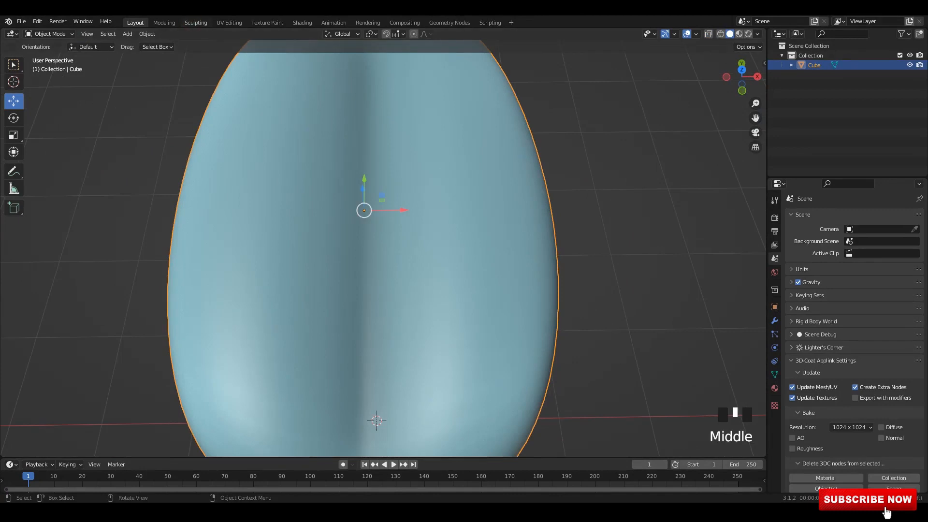
Step: Switch to the Sculpting workspace and try a Draw brush stroke on the bean in the top view
{"action": "left_click", "coordinate": [196, 22]}
{"action": "scroll", "coordinate": [421, 152], "scroll_direction": "down", "scroll_amount": 3}
{"action": "middle_click_drag", "start_coordinate": [418, 222], "coordinate": [425, 193], "text": "alt"}
{"action": "left_click", "coordinate": [425, 193]}
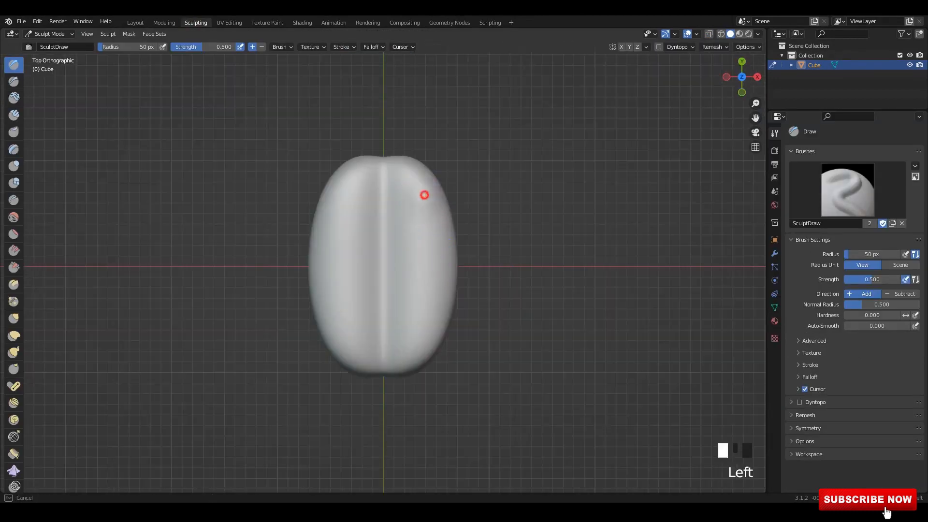
{"action": "key", "text": "ctrl+z"}
Step: Set the viewport shading color to Random and enable Cavity with type Both
{"action": "left_click", "coordinate": [759, 34]}
{"action": "left_click", "coordinate": [751, 155]}
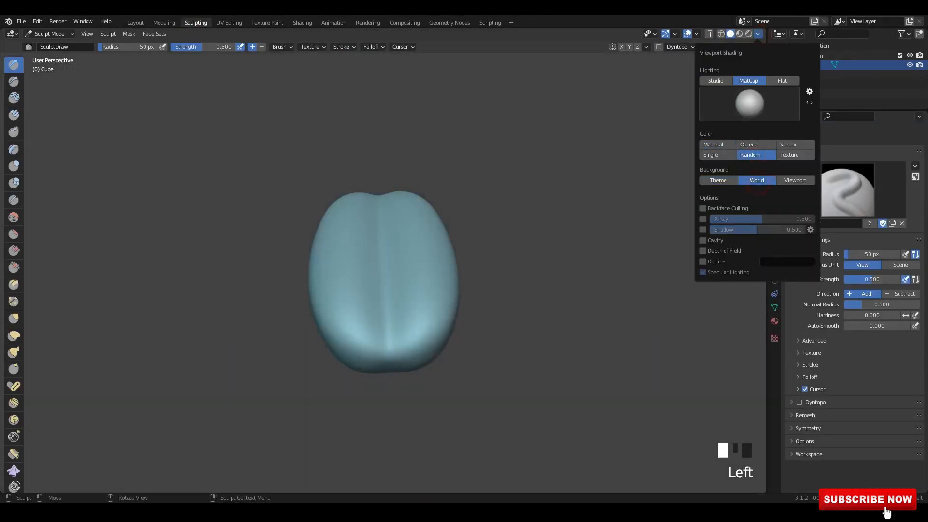
{"action": "left_click", "coordinate": [792, 241]}
{"action": "left_click", "coordinate": [785, 272]}
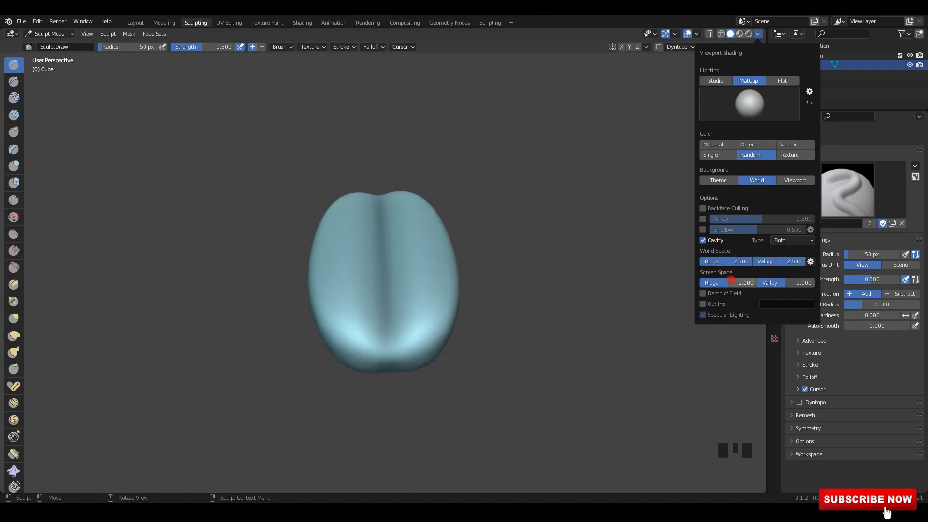
{"action": "middle_click_drag", "start_coordinate": [184, 101], "coordinate": [184, 65], "text": "ctrl"}
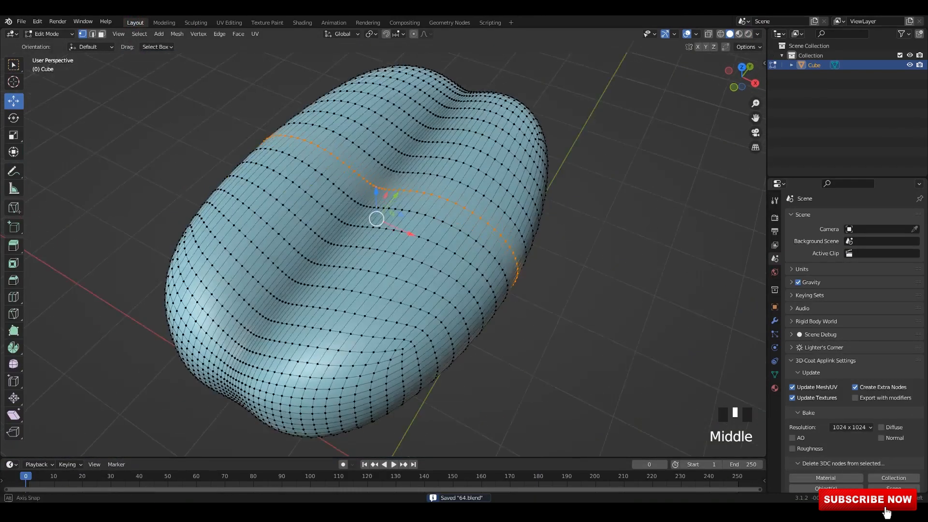
Step: Check the bean's mesh and return to sculpting it in the top view with X symmetry enabled
{"action": "middle_click_drag", "start_coordinate": [367, 241], "coordinate": [396, 223]}
{"action": "key", "text": "Tab"}
{"action": "key", "text": "Tab"}
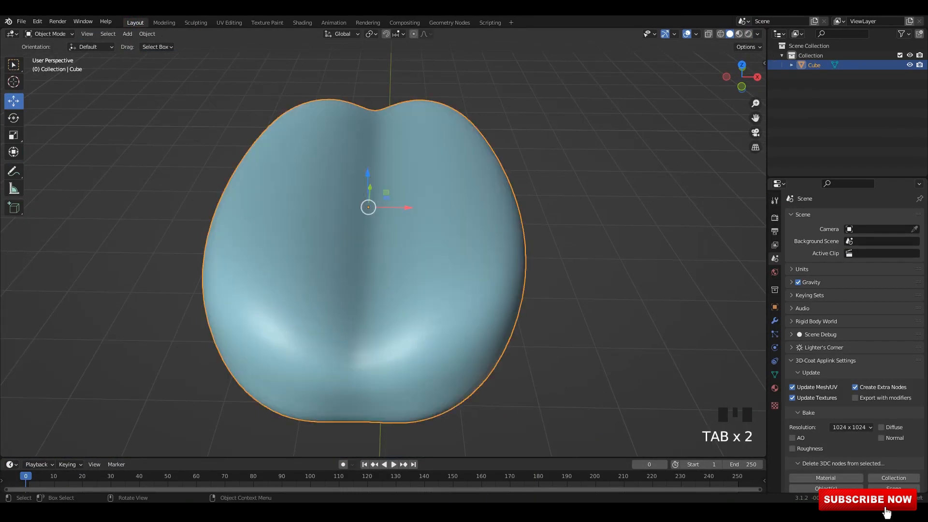
{"action": "right_click", "coordinate": [447, 221]}
{"action": "left_click", "coordinate": [529, 236]}
{"action": "left_click", "coordinate": [196, 23]}
{"action": "middle_click_drag", "start_coordinate": [532, 120], "coordinate": [596, 70], "text": "alt"}
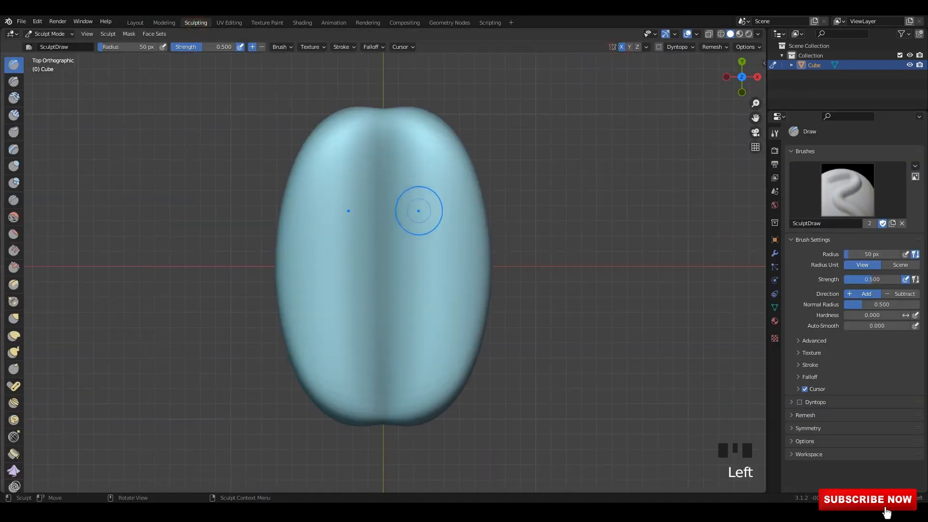
Step: Try raising lengthwise ridges on both bean halves with mirrored Draw brush strokes
{"action": "left_click_drag", "start_coordinate": [419, 211], "coordinate": [425, 145]}
{"action": "left_click_drag", "start_coordinate": [435, 174], "coordinate": [435, 290]}
{"action": "middle_click_drag", "start_coordinate": [435, 291], "coordinate": [436, 251], "text": "alt"}
{"action": "mouse_move", "coordinate": [435, 251]}
{"action": "middle_mouse_down", "text": "alt"}
{"action": "mouse_move", "coordinate": [433, 232]}
{"action": "mouse_move", "coordinate": [433, 264]}
{"action": "middle_mouse_up", "text": "alt"}
{"action": "scroll", "coordinate": [433, 263], "scroll_direction": "up", "scroll_amount": 1}
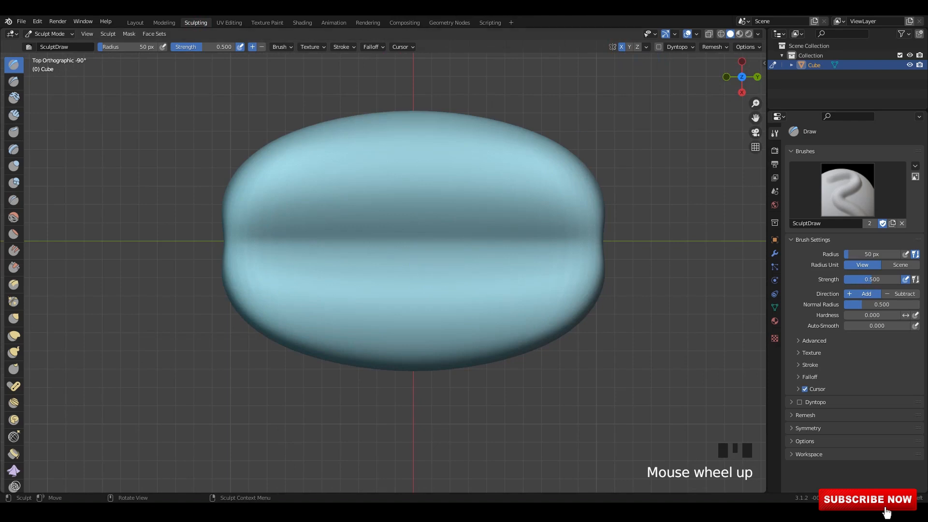
{"action": "left_click_drag", "start_coordinate": [310, 300], "coordinate": [454, 293]}
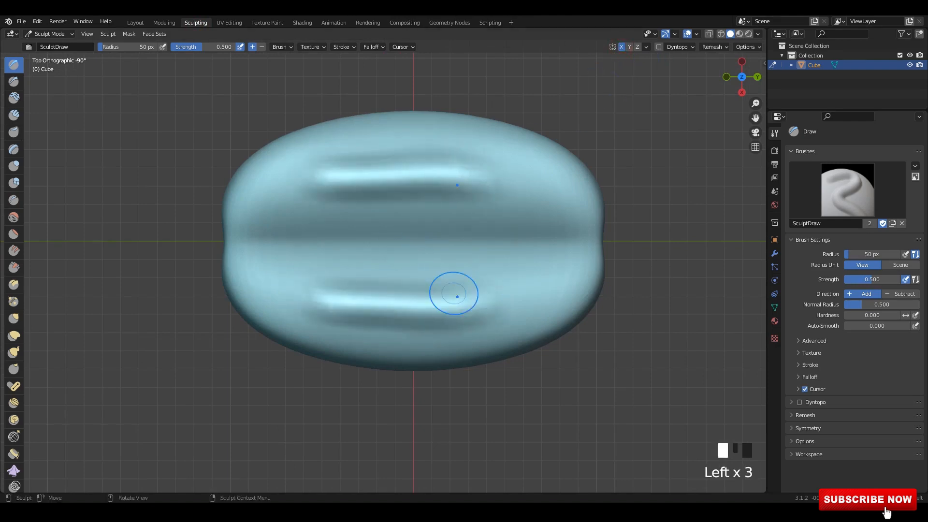
{"action": "key", "text": "ctrl+z"}
{"action": "mouse_move", "coordinate": [454, 293]}
{"action": "middle_mouse_down", "text": "alt"}
{"action": "mouse_move", "coordinate": [518, 238]}
{"action": "mouse_move", "coordinate": [436, 297]}
{"action": "middle_mouse_up", "text": "alt"}
{"action": "mouse_move", "coordinate": [262, 290]}
{"action": "left_mouse_down", "text": "shift"}
{"action": "mouse_move", "coordinate": [552, 290]}
{"action": "mouse_move", "coordinate": [256, 289]}
{"action": "left_mouse_up", "text": "shift"}
{"action": "key", "text": "ctrl+z"}
{"action": "key", "text": "ctrl+z"}
Step: Smooth the bean's side with a 129 px brush and widen the brush toolbar to two columns
{"action": "mouse_move", "coordinate": [257, 289]}
{"action": "middle_mouse_down"}
{"action": "mouse_move", "coordinate": [460, 224]}
{"action": "mouse_move", "coordinate": [408, 269]}
{"action": "mouse_move", "coordinate": [260, 277]}
{"action": "middle_mouse_up"}
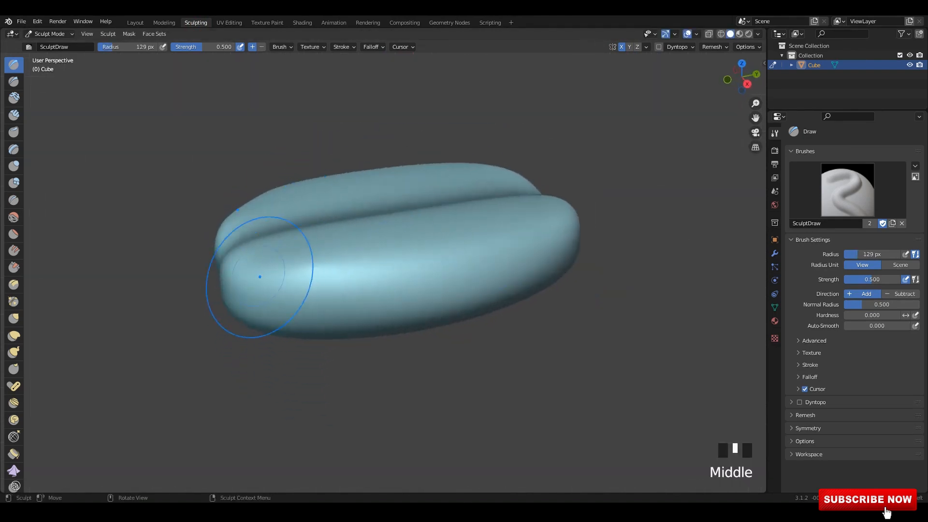
{"action": "key", "text": "ctrl+z"}
{"action": "left_click_drag", "start_coordinate": [502, 263], "coordinate": [328, 269], "text": "shift"}
{"action": "mouse_move", "coordinate": [327, 269]}
{"action": "middle_mouse_down"}
{"action": "mouse_move", "coordinate": [368, 300]}
{"action": "mouse_move", "coordinate": [372, 242]}
{"action": "middle_mouse_up"}
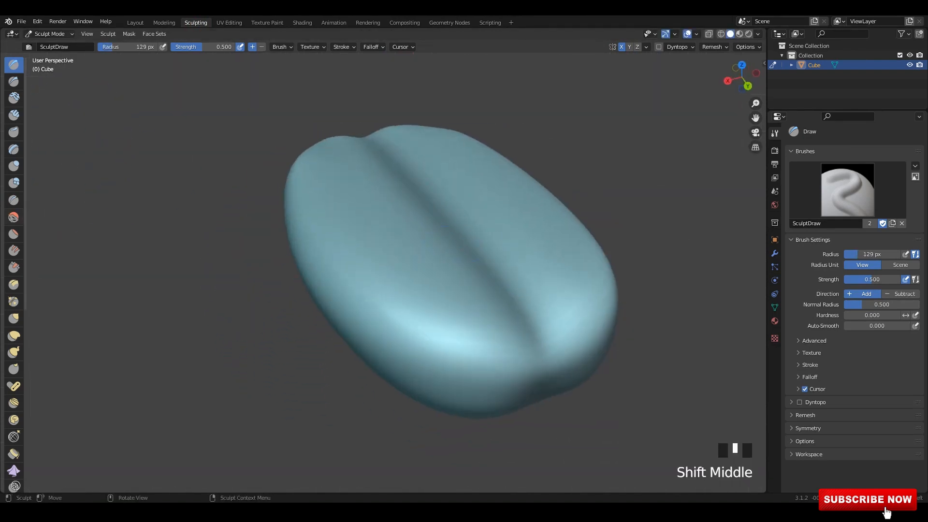
{"action": "left_click_drag", "start_coordinate": [24, 204], "coordinate": [43, 204]}
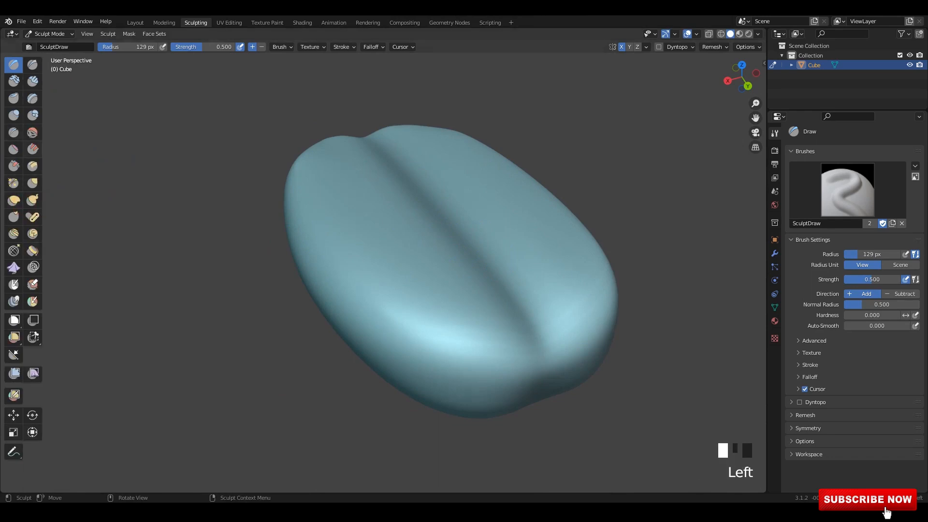
Step: Try flattening the bean's outer side with the Flatten brush at 129 px
{"action": "left_click", "coordinate": [14, 149]}
{"action": "scroll", "coordinate": [349, 238], "scroll_direction": "up", "scroll_amount": 1}
{"action": "mouse_move", "coordinate": [349, 238]}
{"action": "middle_mouse_down", "text": "shift"}
{"action": "mouse_move", "coordinate": [331, 211]}
{"action": "mouse_move", "coordinate": [372, 170]}
{"action": "middle_mouse_up", "text": "shift"}
{"action": "mouse_move", "coordinate": [368, 217]}
{"action": "left_mouse_down"}
{"action": "mouse_move", "coordinate": [429, 227]}
{"action": "mouse_move", "coordinate": [342, 225]}
{"action": "left_mouse_up"}
{"action": "middle_click_drag", "start_coordinate": [342, 225], "coordinate": [491, 241]}
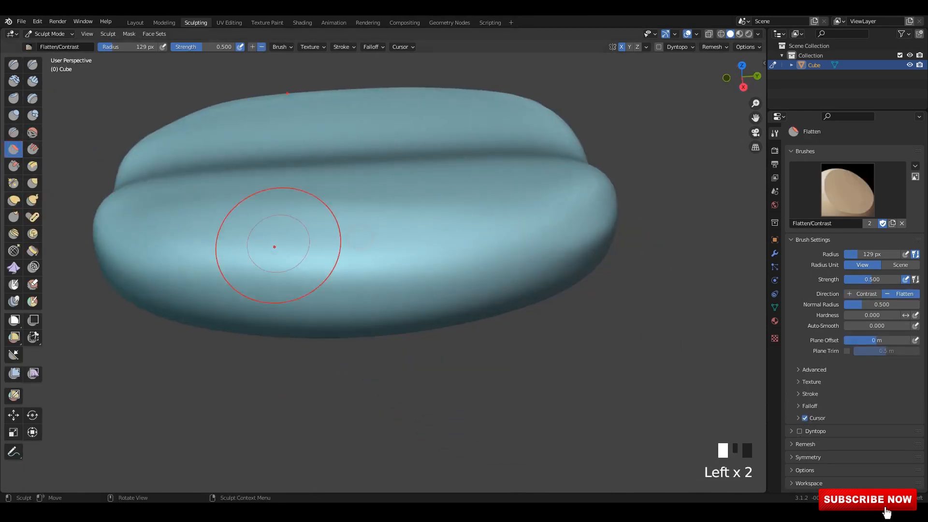
{"action": "key", "text": "ctrl+z"}
Step: Switch to the Scrape brush with a 148 px radius and try it on the bean's side
{"action": "left_click", "coordinate": [13, 166]}
{"action": "mouse_move", "coordinate": [261, 228]}
{"action": "middle_mouse_down"}
{"action": "mouse_move", "coordinate": [391, 261]}
{"action": "mouse_move", "coordinate": [367, 259]}
{"action": "middle_mouse_up"}
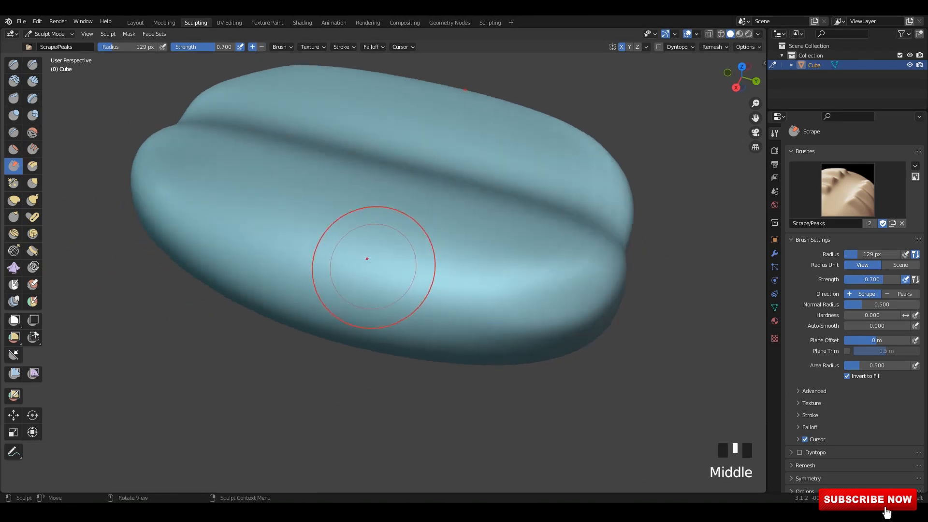
{"action": "mouse_move", "coordinate": [273, 242]}
{"action": "middle_mouse_down"}
{"action": "mouse_move", "coordinate": [474, 277]}
{"action": "mouse_move", "coordinate": [443, 257]}
{"action": "mouse_move", "coordinate": [466, 280]}
{"action": "mouse_move", "coordinate": [475, 221]}
{"action": "mouse_move", "coordinate": [452, 232]}
{"action": "mouse_move", "coordinate": [387, 213]}
{"action": "mouse_move", "coordinate": [439, 254]}
{"action": "middle_mouse_up"}
{"action": "key", "text": "ctrl+z"}
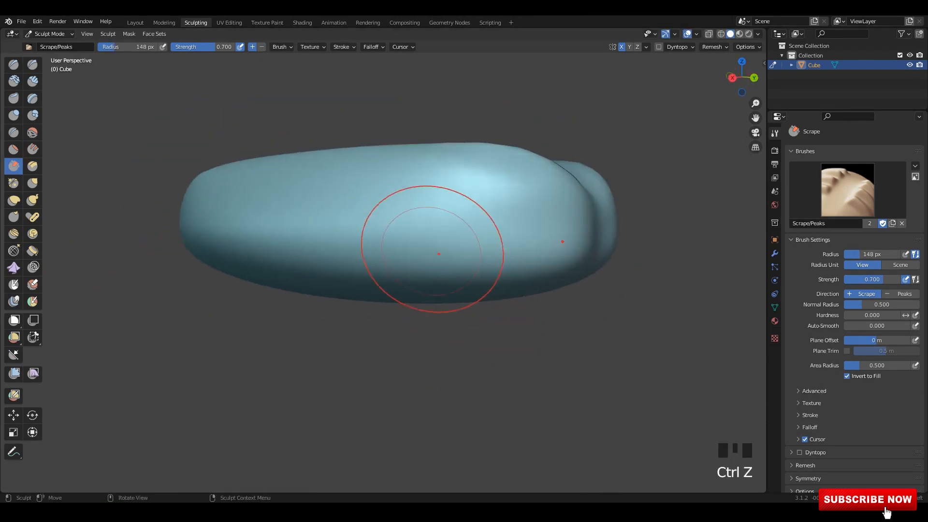
{"action": "scroll", "coordinate": [522, 209], "scroll_direction": "up", "scroll_amount": 2, "text": "shift"}
{"action": "key", "text": "ctrl+z"}
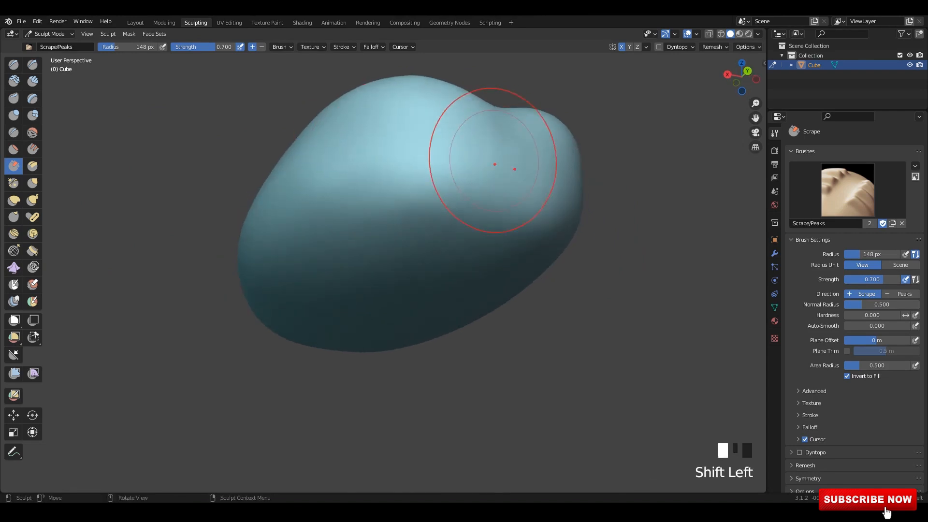
Step: Smooth the rounded lobes at the bean's ends with symmetric strokes
{"action": "middle_click_drag", "start_coordinate": [495, 164], "coordinate": [409, 124]}
{"action": "mouse_move", "coordinate": [409, 124]}
{"action": "left_mouse_down", "text": "shift"}
{"action": "mouse_move", "coordinate": [413, 98]}
{"action": "mouse_move", "coordinate": [407, 137]}
{"action": "left_mouse_up", "text": "shift"}
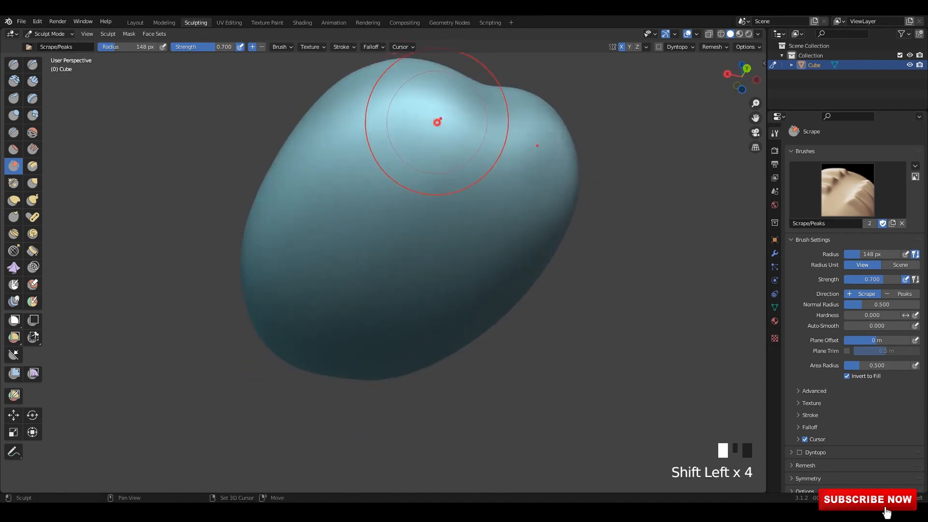
{"action": "middle_click_drag", "start_coordinate": [492, 128], "coordinate": [394, 214]}
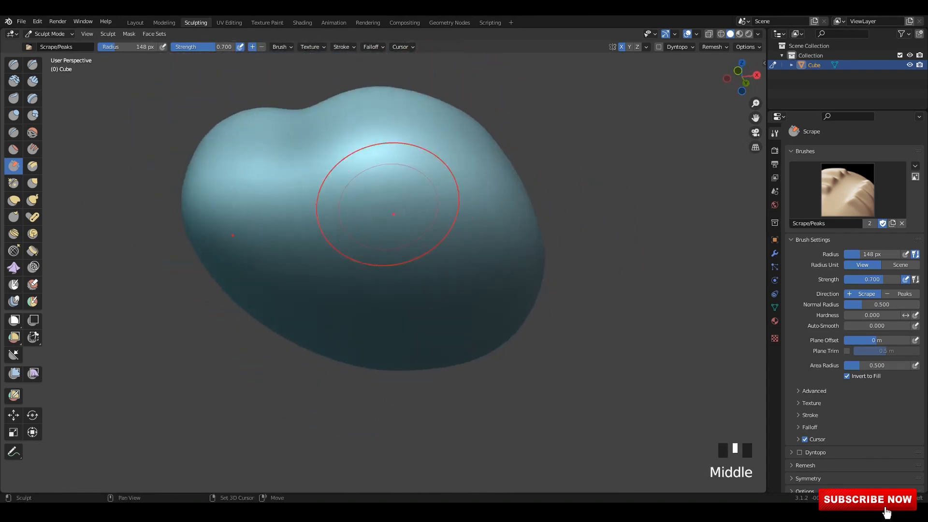
{"action": "middle_click_drag", "start_coordinate": [401, 166], "coordinate": [404, 129]}
{"action": "left_click_drag", "start_coordinate": [404, 128], "coordinate": [340, 120], "text": "shift"}
{"action": "middle_click_drag", "start_coordinate": [340, 120], "coordinate": [377, 145]}
{"action": "left_click_drag", "start_coordinate": [377, 145], "coordinate": [338, 161], "text": "shift"}
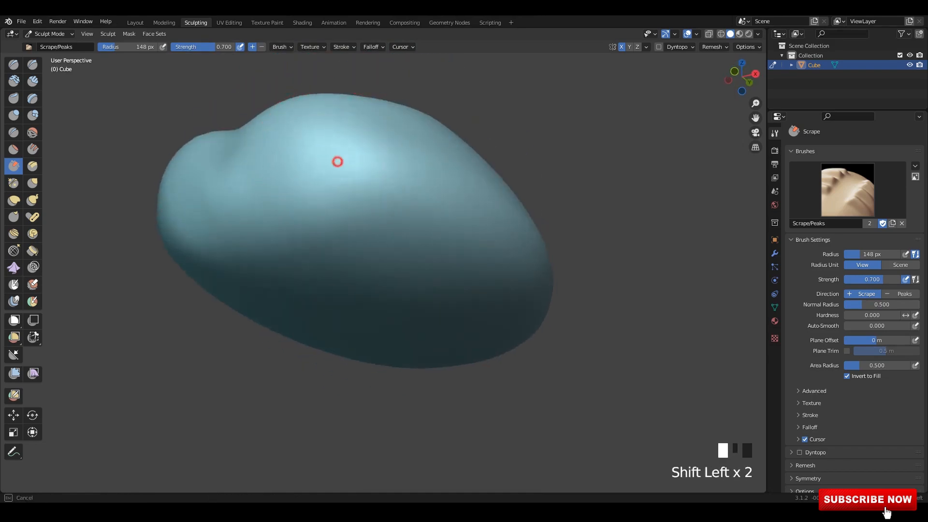
{"action": "middle_click_drag", "start_coordinate": [338, 162], "coordinate": [367, 183]}
{"action": "left_click_drag", "start_coordinate": [368, 183], "coordinate": [350, 153], "text": "shift"}
{"action": "key", "text": "ctrl+z"}
{"action": "mouse_move", "coordinate": [350, 153]}
{"action": "middle_mouse_down"}
{"action": "mouse_move", "coordinate": [373, 192]}
{"action": "mouse_move", "coordinate": [300, 228]}
{"action": "middle_mouse_up"}
Step: Add a Multiresolution modifier to the bean and subdivide it to level 2
{"action": "key", "text": "Tab"}
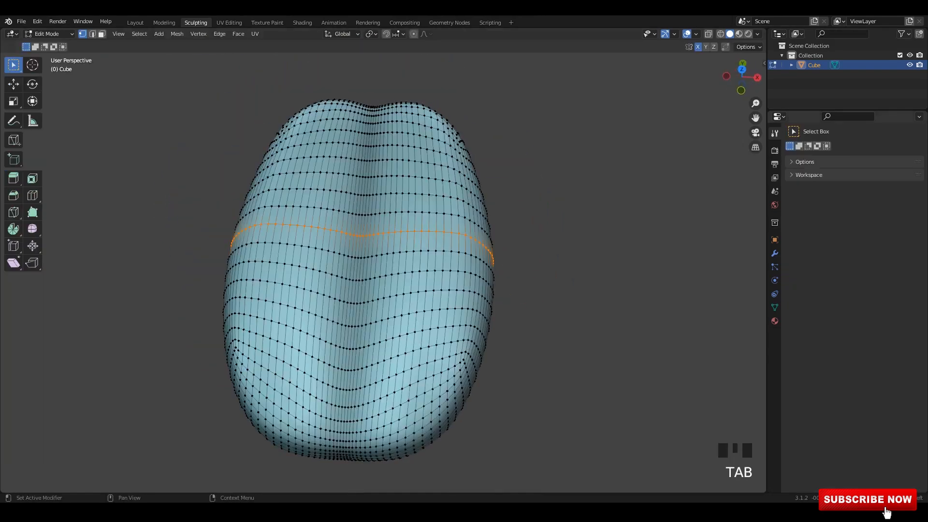
{"action": "left_click", "coordinate": [775, 253]}
{"action": "key", "text": "Tab"}
{"action": "mouse_move", "coordinate": [542, 213]}
{"action": "middle_mouse_down"}
{"action": "mouse_move", "coordinate": [542, 239]}
{"action": "mouse_move", "coordinate": [496, 183]}
{"action": "mouse_move", "coordinate": [476, 179]}
{"action": "middle_mouse_up"}
{"action": "left_click", "coordinate": [815, 149]}
{"action": "left_click", "coordinate": [746, 272]}
{"action": "scroll", "coordinate": [495, 182], "scroll_direction": "up", "scroll_amount": 2}
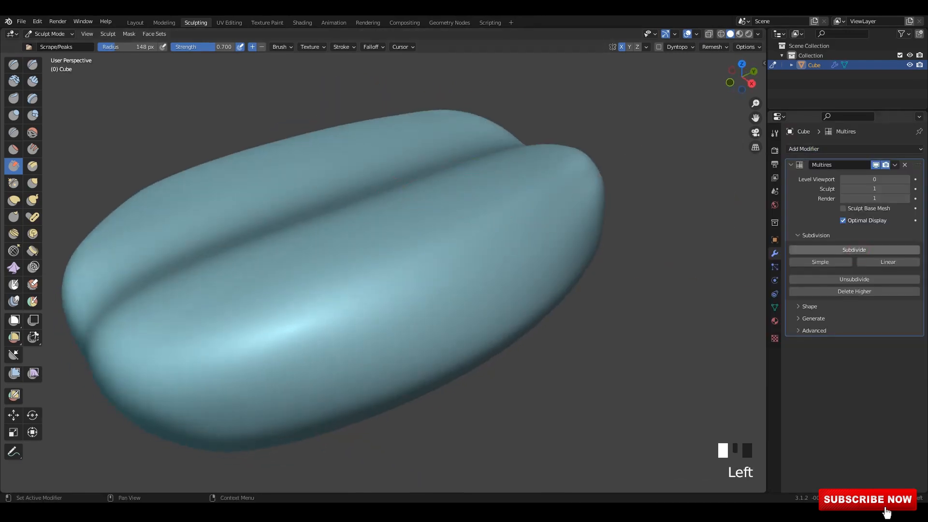
{"action": "left_click", "coordinate": [855, 250]}
Step: Scrape along the bean's sides and rounded end at strength 0.7, and smooth the scraped area
{"action": "middle_click_drag", "start_coordinate": [580, 228], "coordinate": [564, 281]}
{"action": "mouse_move", "coordinate": [469, 271]}
{"action": "left_mouse_down"}
{"action": "mouse_move", "coordinate": [516, 218]}
{"action": "mouse_move", "coordinate": [442, 280]}
{"action": "left_mouse_up"}
{"action": "middle_click_drag", "start_coordinate": [508, 256], "coordinate": [431, 239]}
{"action": "mouse_move", "coordinate": [378, 315]}
{"action": "left_mouse_down"}
{"action": "mouse_move", "coordinate": [289, 303]}
{"action": "mouse_move", "coordinate": [450, 323]}
{"action": "left_mouse_up"}
{"action": "mouse_move", "coordinate": [513, 314]}
{"action": "middle_mouse_down"}
{"action": "mouse_move", "coordinate": [564, 269]}
{"action": "mouse_move", "coordinate": [522, 314]}
{"action": "mouse_move", "coordinate": [498, 305]}
{"action": "middle_mouse_up"}
{"action": "mouse_move", "coordinate": [498, 304]}
{"action": "middle_mouse_down", "text": "shift"}
{"action": "mouse_move", "coordinate": [449, 296]}
{"action": "mouse_move", "coordinate": [299, 232]}
{"action": "middle_mouse_up", "text": "shift"}
{"action": "left_click_drag", "start_coordinate": [401, 264], "coordinate": [344, 264]}
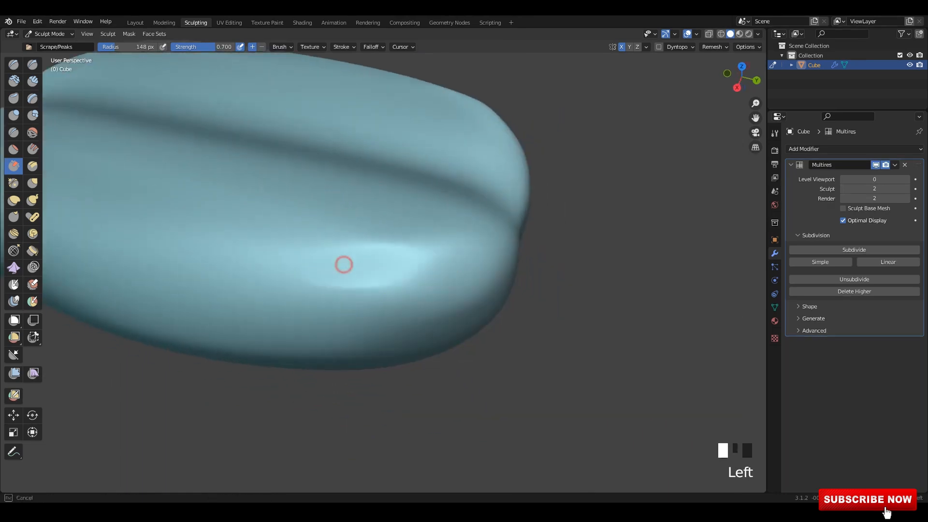
{"action": "middle_click_drag", "start_coordinate": [348, 264], "coordinate": [319, 266]}
{"action": "mouse_move", "coordinate": [358, 256]}
{"action": "left_mouse_down", "text": "shift"}
{"action": "mouse_move", "coordinate": [404, 236]}
{"action": "mouse_move", "coordinate": [344, 242]}
{"action": "left_mouse_up", "text": "shift"}
{"action": "middle_click_drag", "start_coordinate": [372, 242], "coordinate": [295, 213]}
{"action": "mouse_move", "coordinate": [295, 213]}
{"action": "middle_mouse_down", "text": "shift"}
{"action": "mouse_move", "coordinate": [289, 224]}
{"action": "mouse_move", "coordinate": [350, 237]}
{"action": "mouse_move", "coordinate": [289, 221]}
{"action": "mouse_move", "coordinate": [328, 246]}
{"action": "middle_mouse_up", "text": "shift"}
Step: Turn off X symmetry with the bean in the top view and keep the viewport gizmos shown
{"action": "scroll", "coordinate": [289, 221], "scroll_direction": "down", "scroll_amount": 2}
{"action": "mouse_move", "coordinate": [589, 194]}
{"action": "middle_mouse_down", "text": "alt"}
{"action": "mouse_move", "coordinate": [633, 164]}
{"action": "mouse_move", "coordinate": [683, 68]}
{"action": "middle_mouse_up", "text": "alt"}
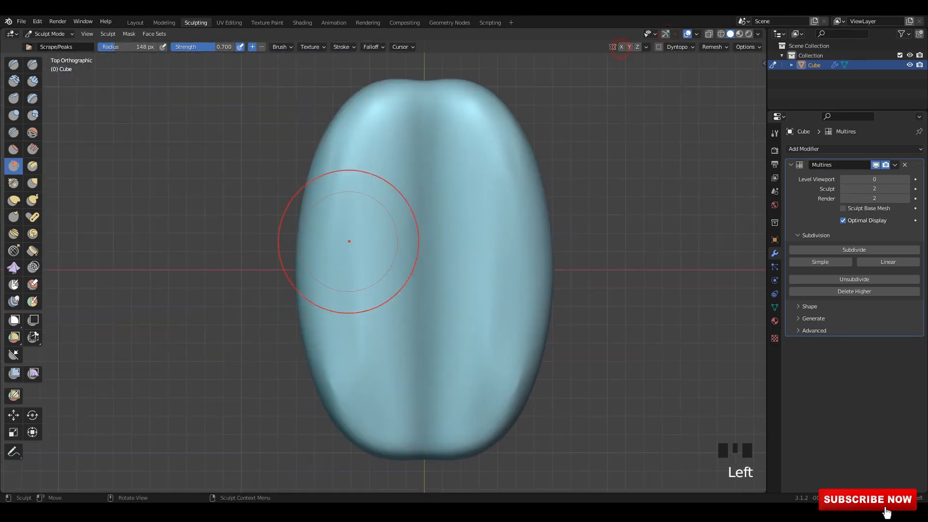
{"action": "scroll", "coordinate": [349, 242], "scroll_direction": "down", "scroll_amount": 1}
{"action": "left_click", "coordinate": [665, 34]}
{"action": "scroll", "coordinate": [193, 140], "scroll_direction": "up", "scroll_amount": 1}
Step: Switch to the Draw Sharp brush at 115 px and try carving down the bean's center groove
{"action": "middle_click_drag", "start_coordinate": [56, 159], "coordinate": [58, 155], "text": "shift"}
{"action": "mouse_move", "coordinate": [430, 120]}
{"action": "left_mouse_down"}
{"action": "mouse_move", "coordinate": [436, 104]}
{"action": "mouse_move", "coordinate": [435, 292]}
{"action": "left_mouse_up"}
{"action": "key", "text": "ctrl+z"}
{"action": "middle_click_drag", "start_coordinate": [430, 170], "coordinate": [428, 179], "text": "shift"}
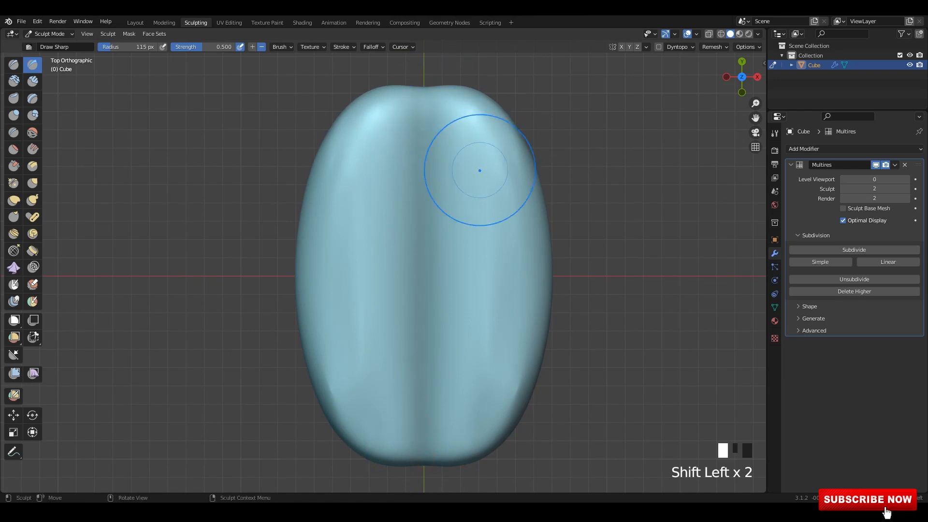
Step: Set the Draw Sharp brush's stroke method to Line
{"action": "left_click", "coordinate": [775, 133]}
{"action": "left_click", "coordinate": [812, 377]}
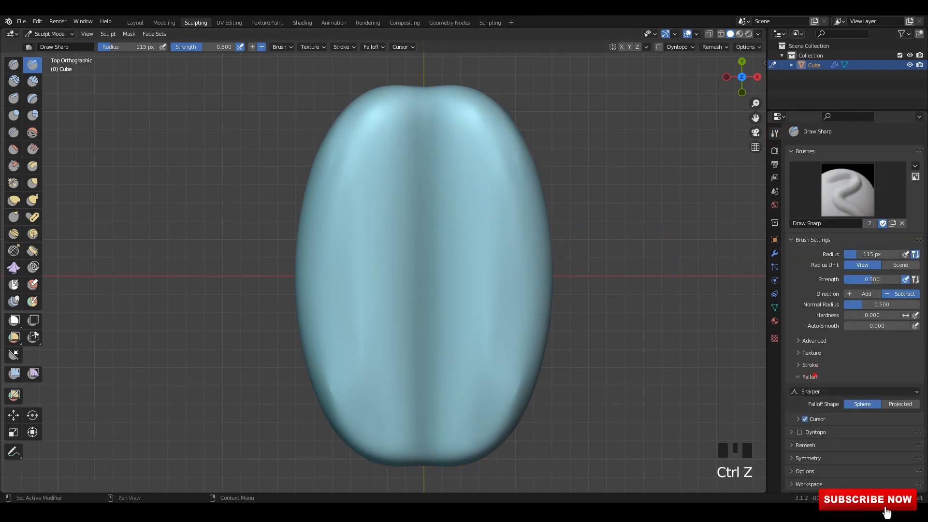
{"action": "left_click", "coordinate": [811, 365]}
{"action": "left_click", "coordinate": [881, 380]}
{"action": "left_click", "coordinate": [856, 444]}
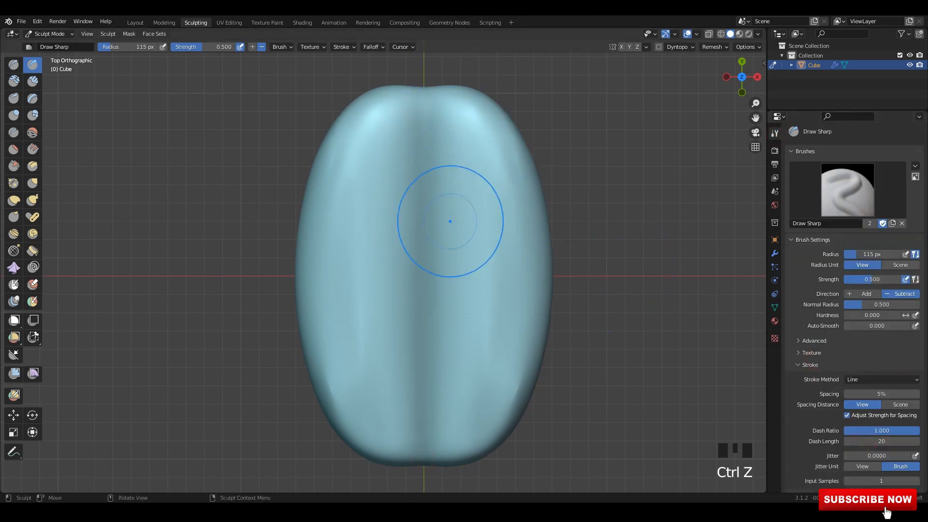
Step: Carve a straight crease down the full length of the bean's center groove
{"action": "left_click_drag", "start_coordinate": [426, 455], "coordinate": [425, 464]}
{"action": "mouse_move", "coordinate": [452, 209]}
{"action": "middle_mouse_down"}
{"action": "mouse_move", "coordinate": [446, 177]}
{"action": "mouse_move", "coordinate": [391, 160]}
{"action": "middle_mouse_up"}
{"action": "mouse_move", "coordinate": [483, 179]}
{"action": "middle_mouse_down", "text": "shift"}
{"action": "mouse_move", "coordinate": [539, 211]}
{"action": "mouse_move", "coordinate": [409, 211]}
{"action": "middle_mouse_up", "text": "shift"}
{"action": "middle_click_drag", "start_coordinate": [395, 251], "coordinate": [476, 184]}
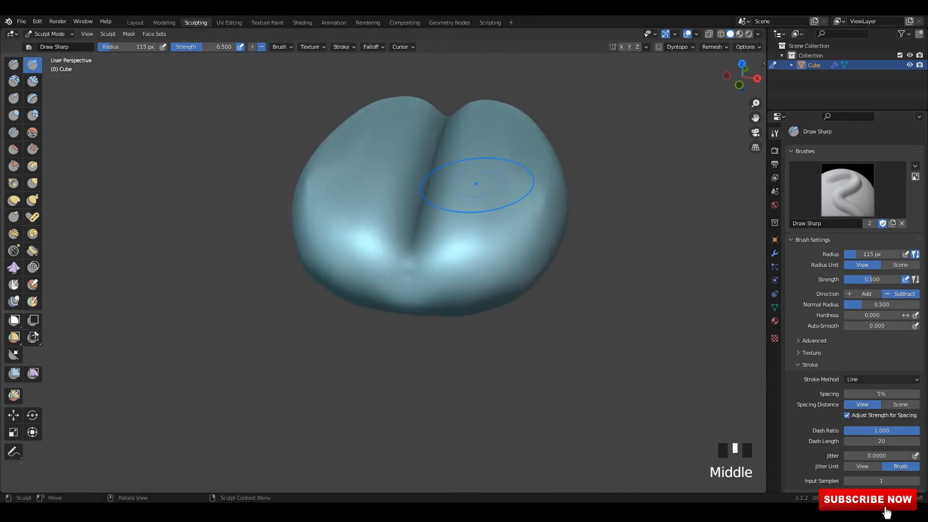
{"action": "left_click_drag", "start_coordinate": [498, 218], "coordinate": [483, 285], "text": "shift"}
{"action": "mouse_move", "coordinate": [551, 194]}
{"action": "middle_mouse_down"}
{"action": "mouse_move", "coordinate": [560, 248]}
{"action": "mouse_move", "coordinate": [546, 193]}
{"action": "middle_mouse_up"}
{"action": "key", "text": "ctrl+z"}
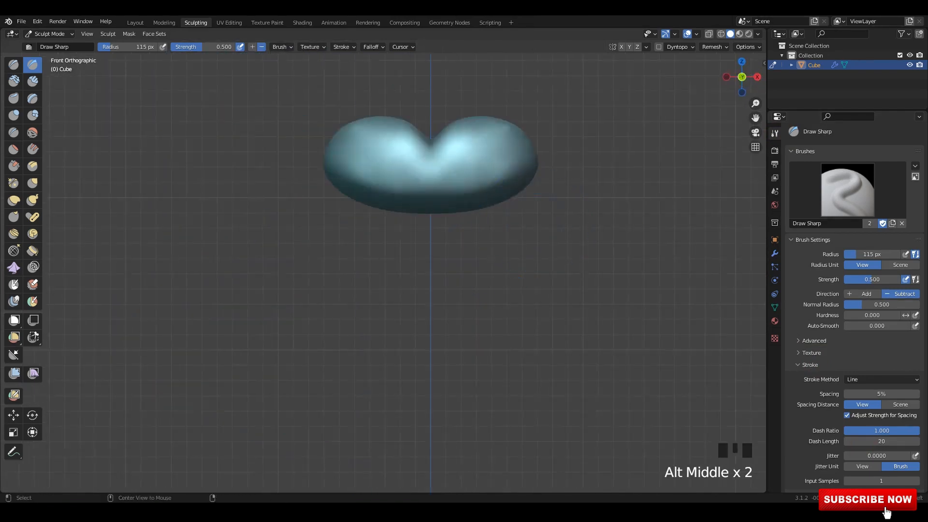
Step: Switch to the Draw brush and refine the bean's halves and end with building and smoothing strokes
{"action": "mouse_move", "coordinate": [465, 203]}
{"action": "middle_mouse_down"}
{"action": "mouse_move", "coordinate": [493, 290]}
{"action": "mouse_move", "coordinate": [474, 276]}
{"action": "middle_mouse_up"}
{"action": "key", "text": "x"}
{"action": "left_click_drag", "start_coordinate": [465, 274], "coordinate": [503, 235], "text": "shift"}
{"action": "middle_click_drag", "start_coordinate": [503, 235], "coordinate": [411, 249]}
{"action": "left_click_drag", "start_coordinate": [582, 273], "coordinate": [408, 259], "text": "shift"}
{"action": "middle_click_drag", "start_coordinate": [411, 259], "coordinate": [488, 256]}
{"action": "mouse_move", "coordinate": [448, 271]}
{"action": "left_mouse_down"}
{"action": "mouse_move", "coordinate": [526, 209]}
{"action": "mouse_move", "coordinate": [464, 271]}
{"action": "left_mouse_up"}
{"action": "left_click_drag", "start_coordinate": [520, 228], "coordinate": [526, 217], "text": "shift"}
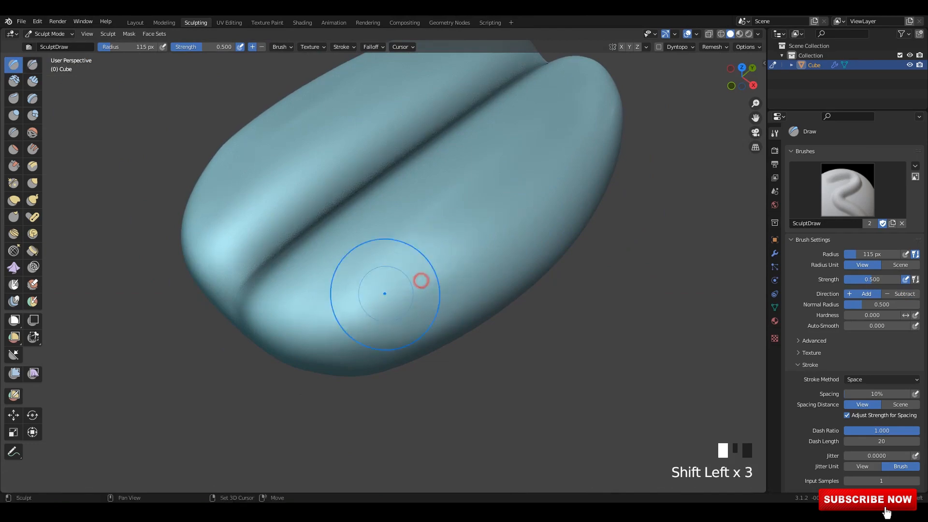
{"action": "middle_click_drag", "start_coordinate": [385, 293], "coordinate": [401, 281]}
Step: Return to the Layout workspace and add a Decimate modifier to the bean below Multires
{"action": "left_click", "coordinate": [137, 23]}
{"action": "middle_click_drag", "start_coordinate": [460, 211], "coordinate": [428, 203]}
{"action": "scroll", "coordinate": [428, 203], "scroll_direction": "down", "scroll_amount": 2}
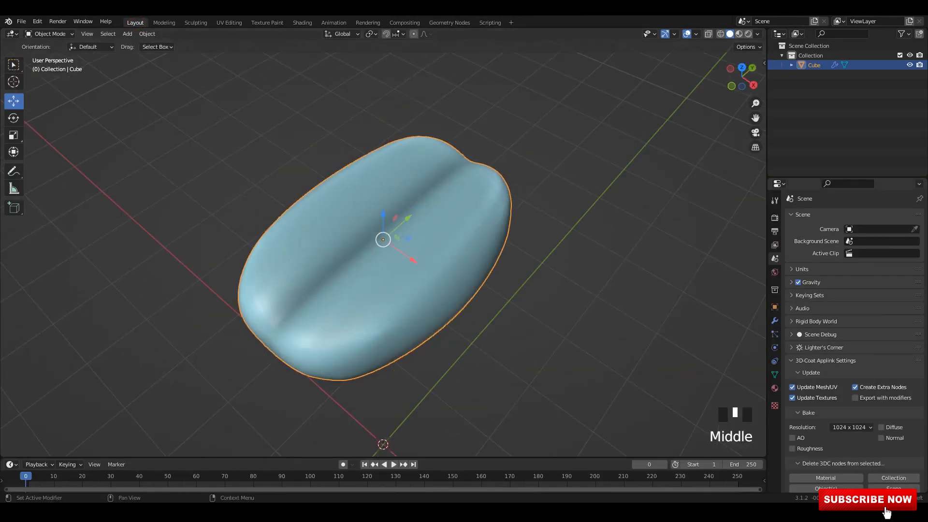
{"action": "left_click", "coordinate": [775, 320]}
{"action": "left_click", "coordinate": [791, 232]}
{"action": "left_click", "coordinate": [822, 217]}
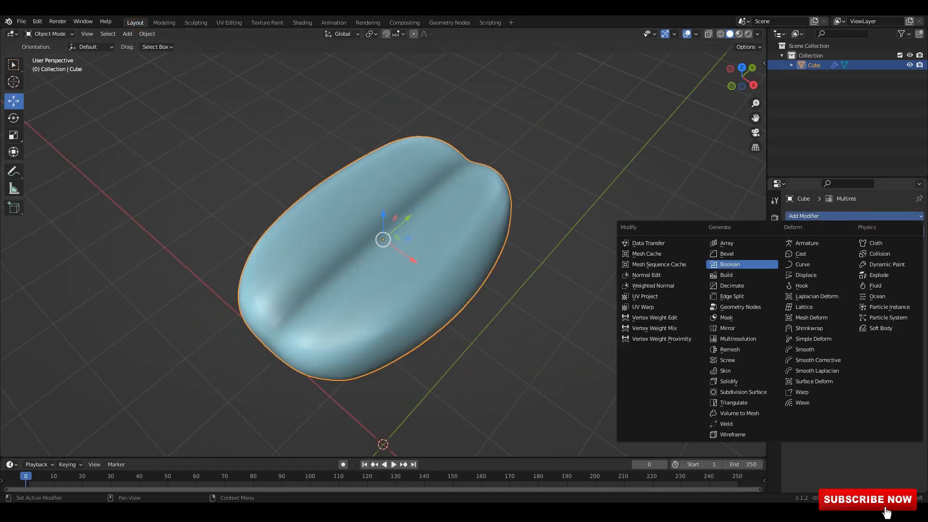
{"action": "left_click", "coordinate": [732, 286]}
{"action": "scroll", "coordinate": [382, 239], "scroll_direction": "up", "scroll_amount": 2}
{"action": "middle_click_drag", "start_coordinate": [381, 242], "coordinate": [381, 221], "text": "shift"}
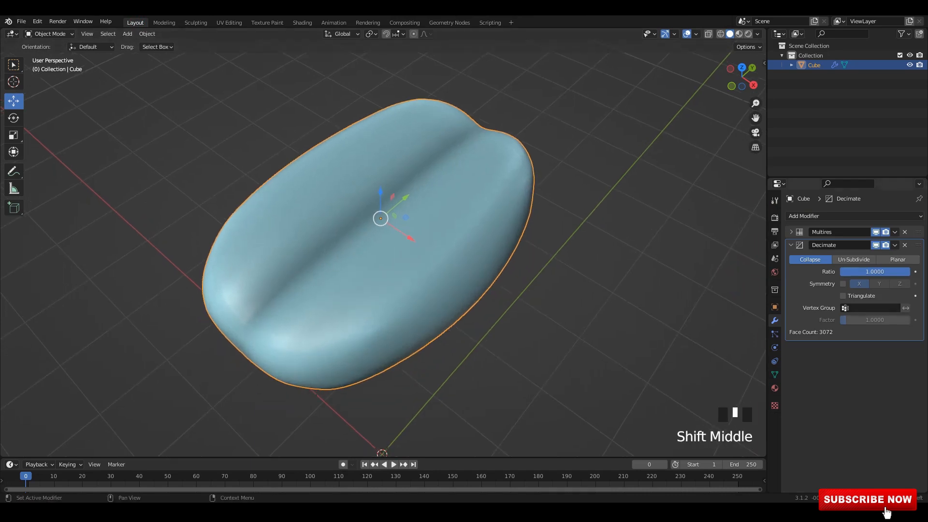
Step: Try the Un-Subdivide and Planar modes of the Decimate modifier and return to Collapse
{"action": "left_click", "coordinate": [853, 260]}
{"action": "left_click", "coordinate": [898, 259]}
{"action": "left_click", "coordinate": [812, 260]}
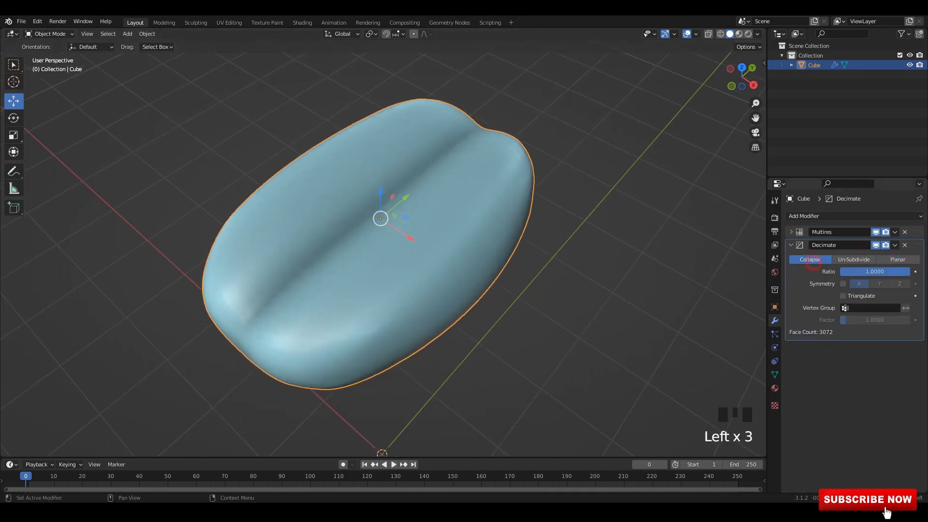
Step: Set the brush texture's type to Clouds
{"action": "left_click", "coordinate": [775, 405]}
{"action": "left_click", "coordinate": [853, 230]}
{"action": "left_click", "coordinate": [871, 245]}
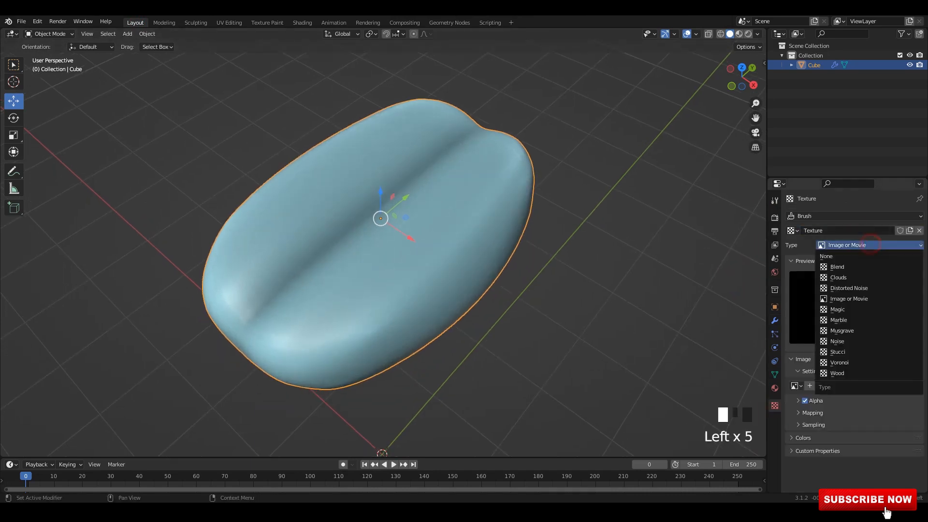
{"action": "left_click", "coordinate": [840, 278]}
{"action": "scroll", "coordinate": [387, 257], "scroll_direction": "up", "scroll_amount": 1}
{"action": "middle_click_drag", "start_coordinate": [397, 271], "coordinate": [387, 252]}
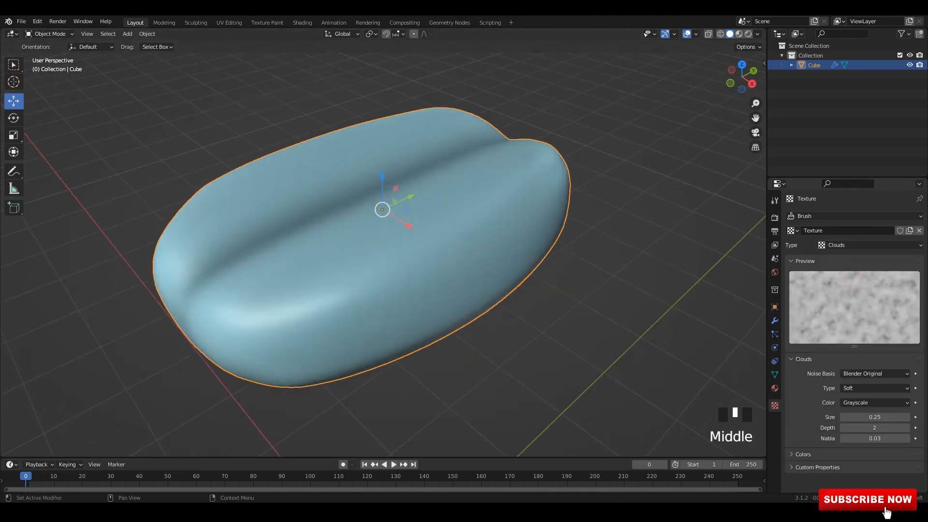
Step: Remove the Decimate modifier from the bean
{"action": "left_click", "coordinate": [775, 320]}
{"action": "left_click", "coordinate": [854, 259]}
{"action": "left_click", "coordinate": [906, 245]}
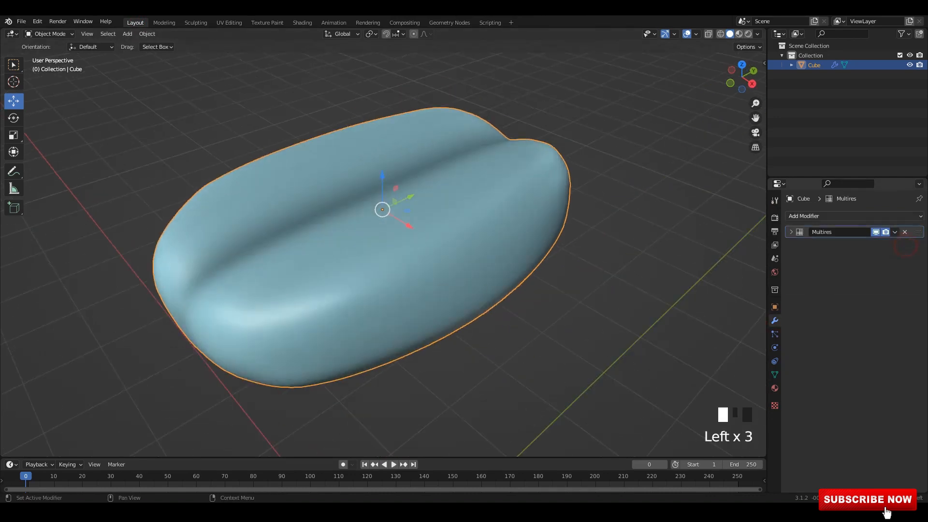
Step: Add a Displace modifier to the bean below Multires and create a new texture for it
{"action": "left_click", "coordinate": [854, 217]}
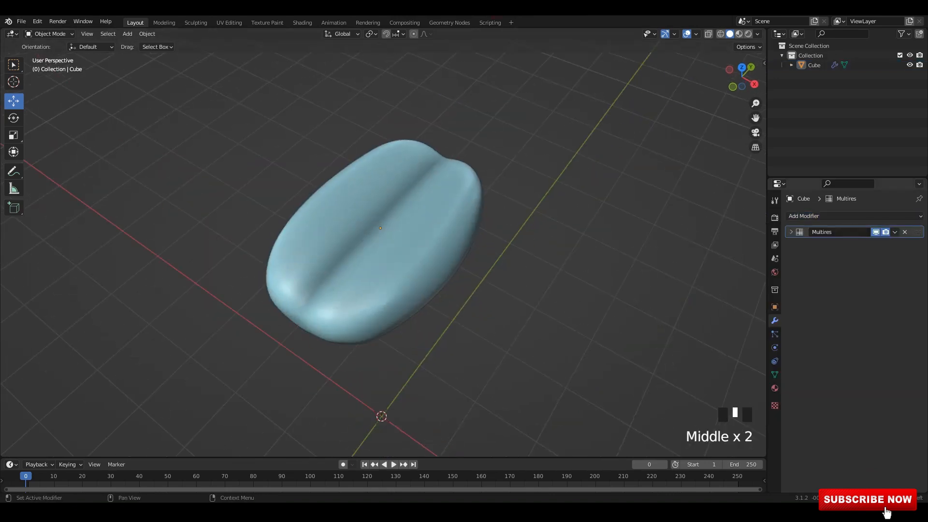
{"action": "left_click", "coordinate": [854, 216]}
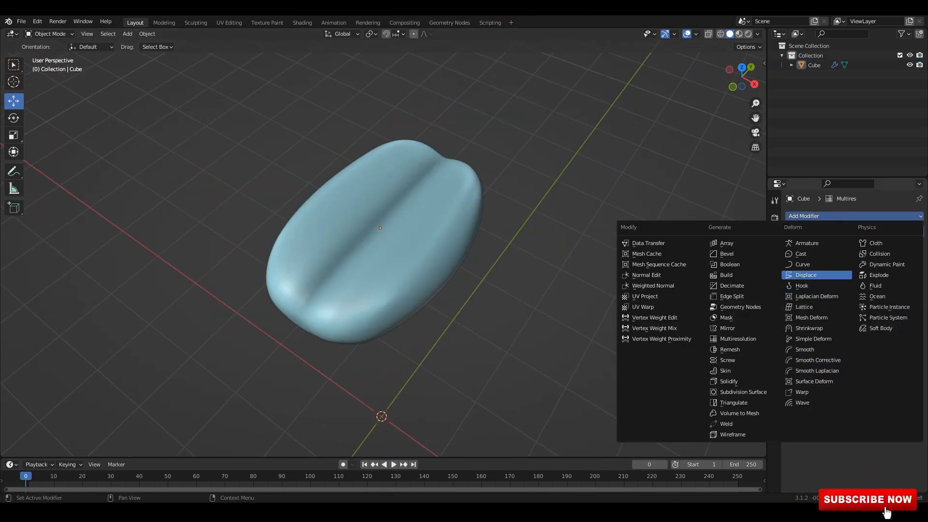
{"action": "left_click", "coordinate": [807, 275]}
{"action": "middle_click_drag", "start_coordinate": [435, 271], "coordinate": [435, 240]}
{"action": "left_click", "coordinate": [873, 260]}
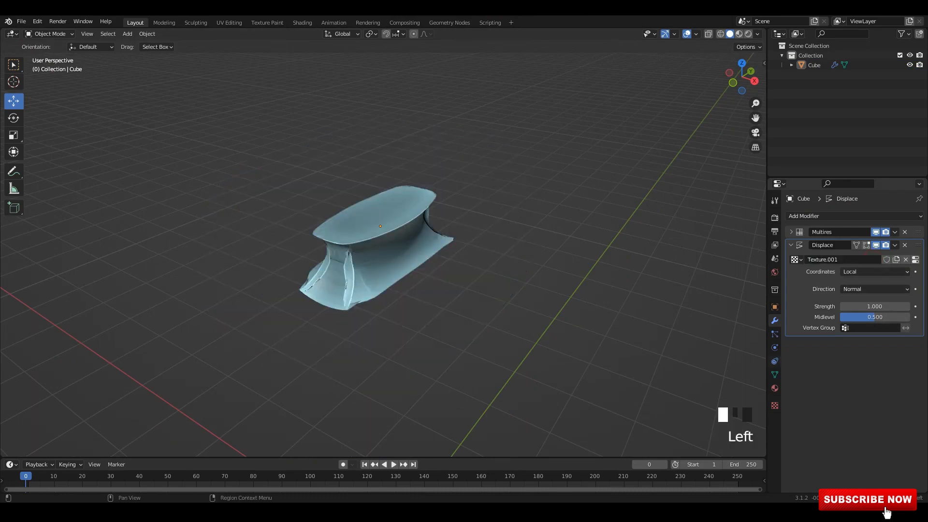
Step: Set the displacement texture's type to Clouds and adjust its size and depth
{"action": "left_click", "coordinate": [915, 260]}
{"action": "left_click", "coordinate": [856, 245]}
{"action": "left_click", "coordinate": [840, 278]}
{"action": "middle_click_drag", "start_coordinate": [450, 133], "coordinate": [445, 152]}
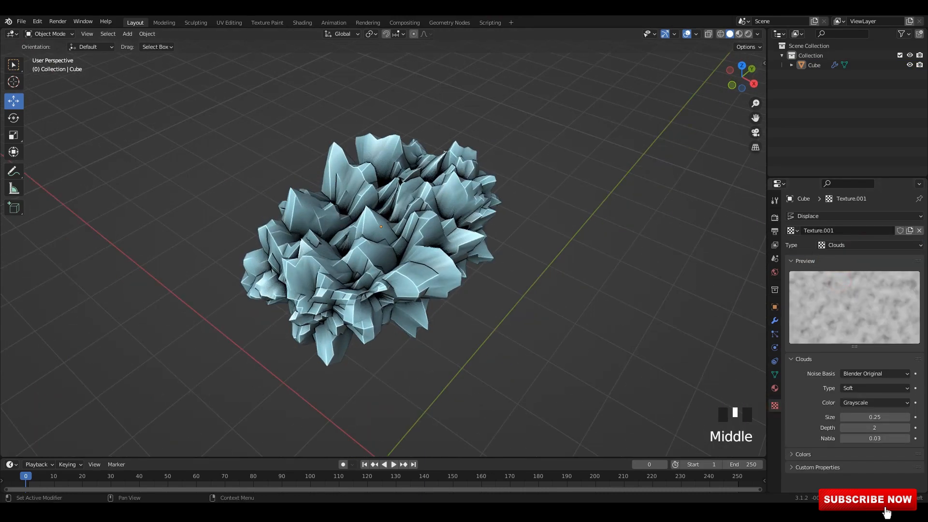
{"action": "left_click_drag", "start_coordinate": [875, 417], "coordinate": [905, 428]}
Step: Set the Displace modifier's strength to 0.030 and its midlevel to 0
{"action": "left_click", "coordinate": [775, 321]}
{"action": "mouse_move", "coordinate": [875, 307]}
{"action": "left_mouse_down"}
{"action": "mouse_move", "coordinate": [829, 306]}
{"action": "mouse_move", "coordinate": [869, 317]}
{"action": "mouse_move", "coordinate": [836, 317]}
{"action": "mouse_move", "coordinate": [918, 307]}
{"action": "mouse_move", "coordinate": [874, 307]}
{"action": "left_mouse_up"}
{"action": "scroll", "coordinate": [372, 241], "scroll_direction": "up", "scroll_amount": 3}
{"action": "scroll", "coordinate": [372, 242], "scroll_direction": "up", "scroll_amount": 1, "text": "shift"}
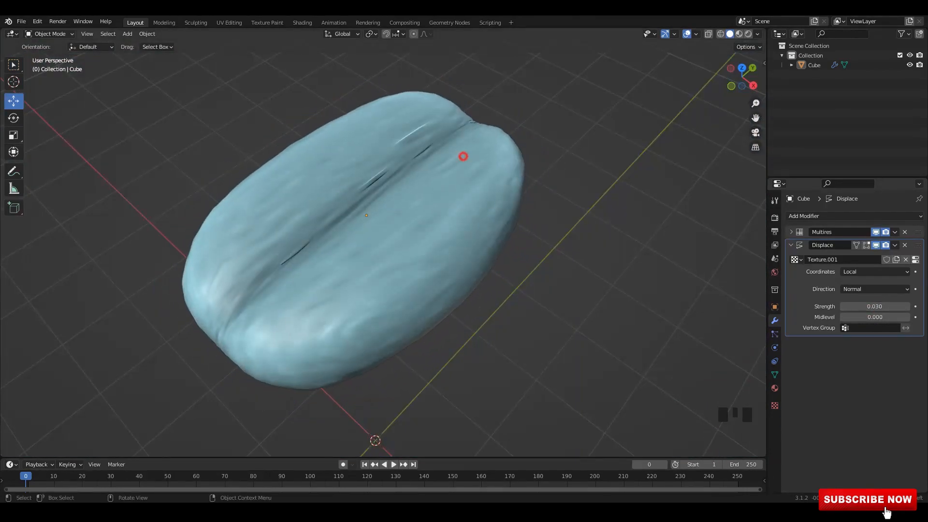
Step: Try placing the Displace modifier above Multires in the bean's modifier stack
{"action": "left_click", "coordinate": [463, 156]}
{"action": "key", "text": "ctrl+a"}
{"action": "left_click", "coordinate": [466, 156]}
{"action": "left_click_drag", "start_coordinate": [919, 232], "coordinate": [919, 379]}
{"action": "left_click", "coordinate": [580, 207]}
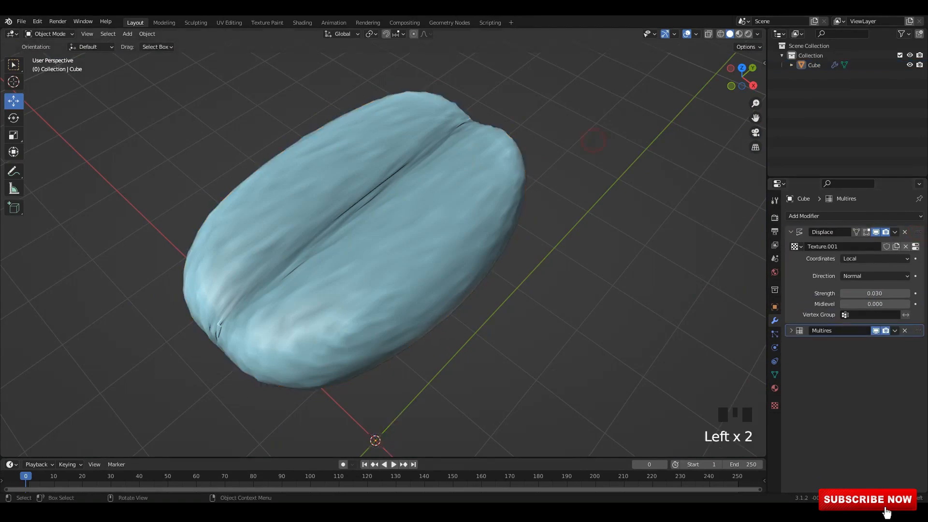
Step: Move Multires back above Displace in the modifier stack and inspect the bean's surface
{"action": "middle_click_drag", "start_coordinate": [477, 174], "coordinate": [499, 189]}
{"action": "left_click", "coordinate": [489, 195]}
{"action": "left_click_drag", "start_coordinate": [919, 232], "coordinate": [919, 369]}
{"action": "left_click", "coordinate": [580, 208]}
{"action": "middle_click_drag", "start_coordinate": [532, 208], "coordinate": [488, 167]}
{"action": "key", "text": "Tab"}
{"action": "key", "text": "Tab"}
{"action": "scroll", "coordinate": [503, 208], "scroll_direction": "up", "scroll_amount": 1}
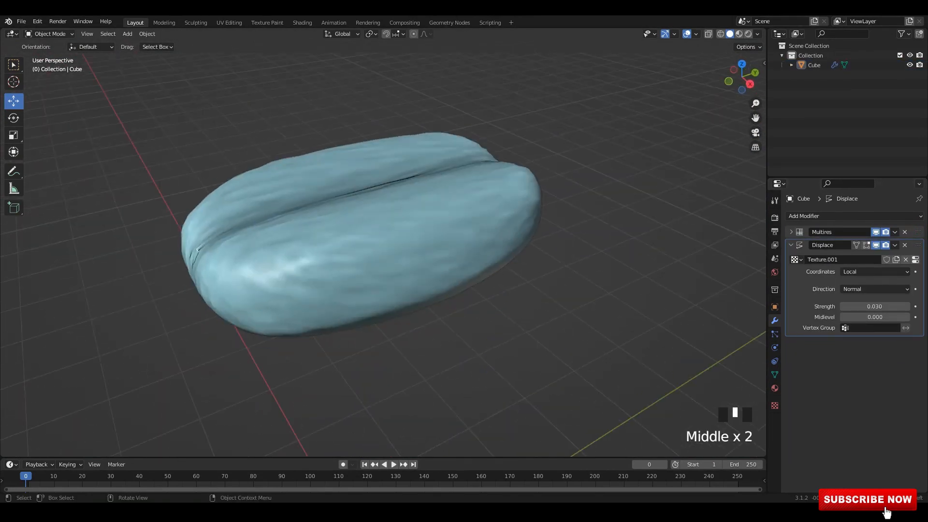
Step: Set the Displace strength to 0.050 and raise the Multires viewport level to a finer subdivision
{"action": "mouse_move", "coordinate": [875, 306]}
{"action": "left_mouse_down"}
{"action": "mouse_move", "coordinate": [895, 307]}
{"action": "mouse_move", "coordinate": [876, 306]}
{"action": "left_mouse_up"}
{"action": "left_click", "coordinate": [791, 233]}
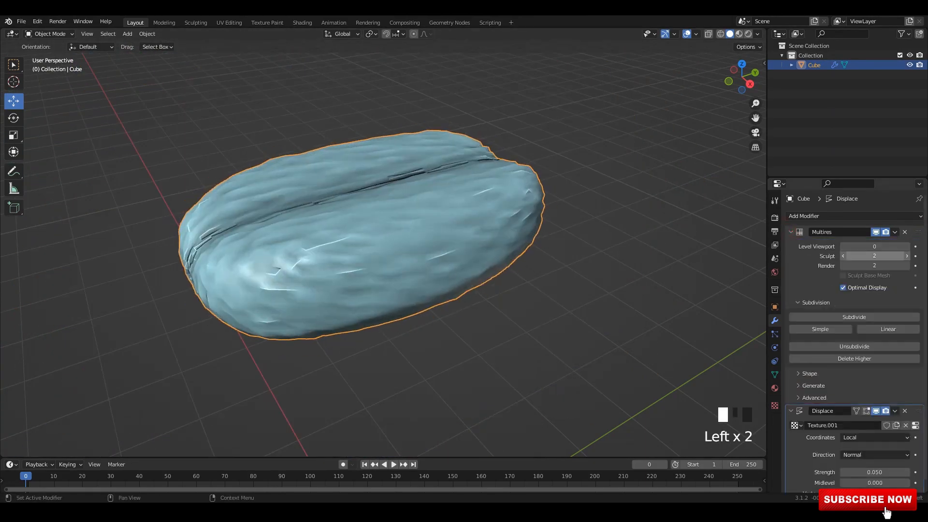
{"action": "left_click", "coordinate": [907, 247]}
{"action": "left_click", "coordinate": [908, 247]}
{"action": "left_click", "coordinate": [907, 247]}
{"action": "left_click", "coordinate": [791, 232]}
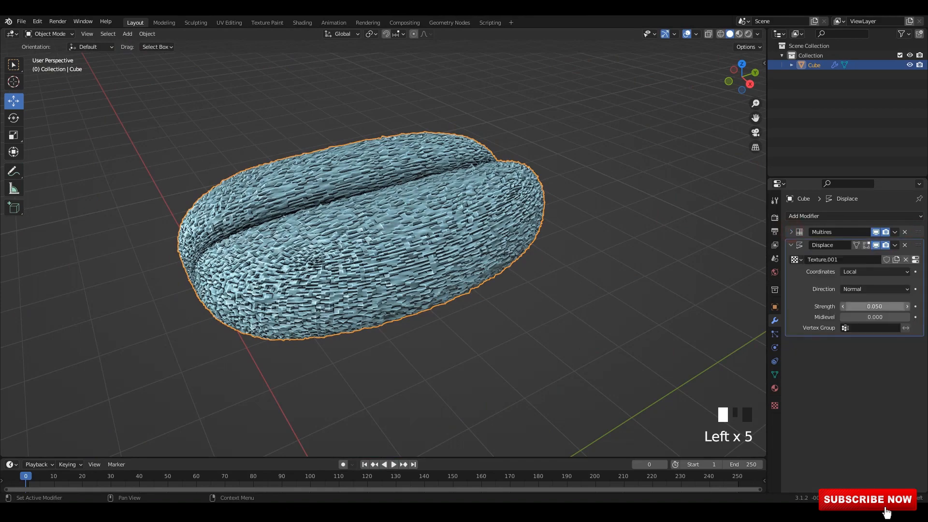
Step: Reduce the Displace strength to a very slight surface relief and shade the bean smooth
{"action": "left_click_drag", "start_coordinate": [876, 306], "coordinate": [890, 306], "text": "shift"}
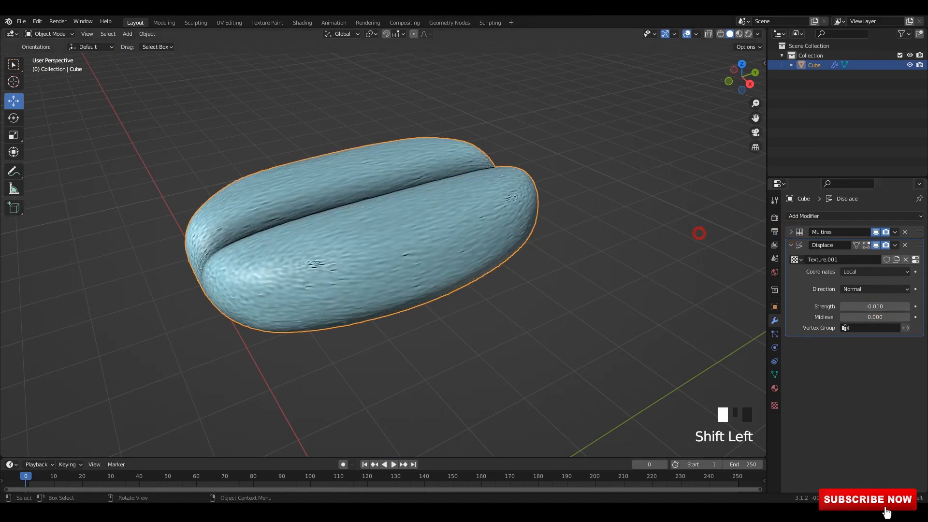
{"action": "middle_click_drag", "start_coordinate": [629, 203], "coordinate": [641, 233]}
{"action": "right_click", "coordinate": [510, 196]}
{"action": "left_click", "coordinate": [503, 175]}
{"action": "left_click", "coordinate": [613, 181]}
{"action": "scroll", "coordinate": [613, 181], "scroll_direction": "up", "scroll_amount": 2}
{"action": "middle_click_drag", "start_coordinate": [613, 181], "coordinate": [602, 160]}
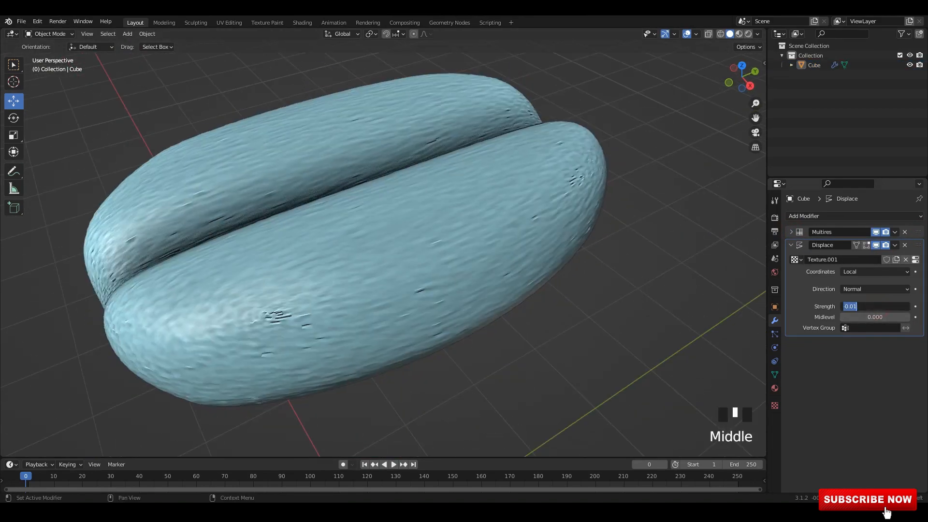
Step: Try other Displace strengths, including 0, and set the strength to 0.010
{"action": "type", "text": "0"}
{"action": "key", "text": "Return"}
{"action": "mouse_move", "coordinate": [875, 307]}
{"action": "left_mouse_down", "text": "shift"}
{"action": "mouse_move", "coordinate": [892, 307]}
{"action": "mouse_move", "coordinate": [861, 307]}
{"action": "left_mouse_up", "text": "shift"}
{"action": "key", "text": "ctrl+z"}
{"action": "type", "text": "0.1"}
{"action": "left_click", "coordinate": [875, 307]}
Step: Change the viewport MatCap to the glossy reddish-brown one
{"action": "middle_click_drag", "start_coordinate": [655, 224], "coordinate": [459, 228]}
{"action": "left_click", "coordinate": [758, 34]}
{"action": "left_click", "coordinate": [749, 104]}
{"action": "left_click", "coordinate": [609, 166]}
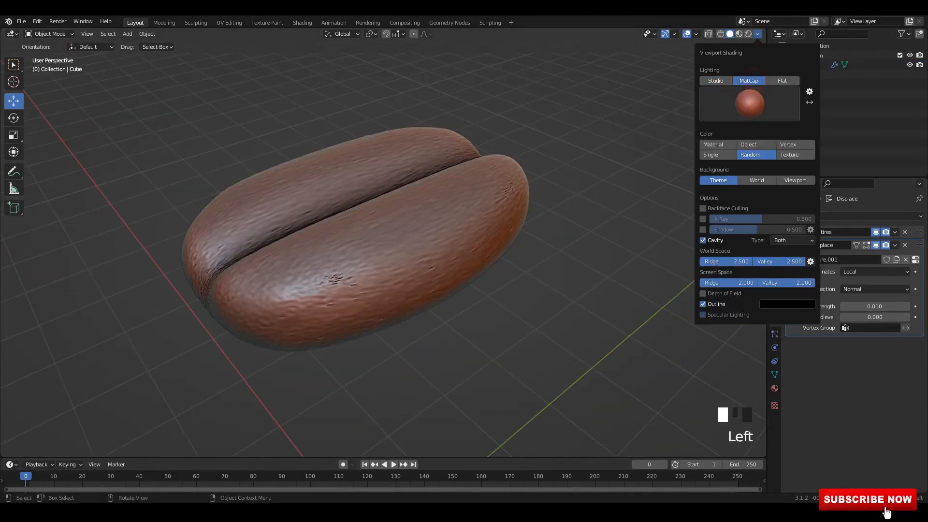
{"action": "left_click", "coordinate": [749, 104]}
{"action": "left_click", "coordinate": [608, 166]}
Step: Set the bean's Displace midlevel to 0.292, and its Clouds texture size to 0.06 and depth to 17
{"action": "mouse_move", "coordinate": [338, 271]}
{"action": "middle_mouse_down"}
{"action": "mouse_move", "coordinate": [375, 352]}
{"action": "mouse_move", "coordinate": [470, 201]}
{"action": "middle_mouse_up"}
{"action": "left_click", "coordinate": [470, 201]}
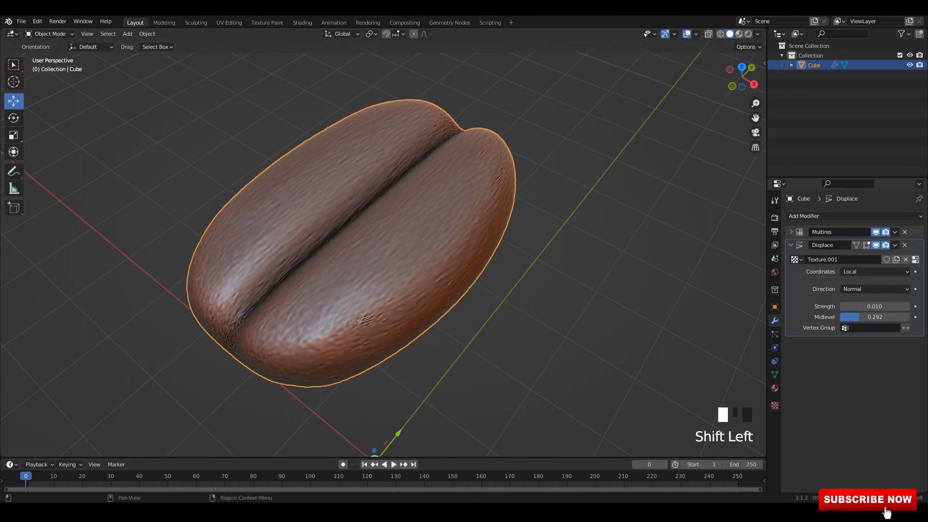
{"action": "left_click", "coordinate": [916, 260]}
{"action": "mouse_move", "coordinate": [873, 416]}
{"action": "left_mouse_down", "text": "shift"}
{"action": "mouse_move", "coordinate": [884, 417]}
{"action": "mouse_move", "coordinate": [871, 428]}
{"action": "left_mouse_up", "text": "shift"}
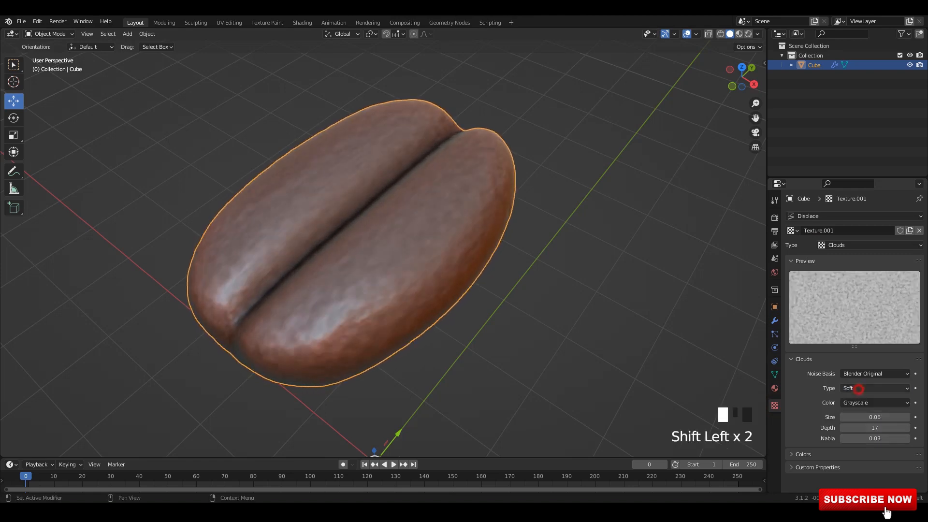
Step: Switch the Clouds texture's noise type to Hard and inspect the bean up close
{"action": "scroll", "coordinate": [858, 389], "scroll_direction": "down", "scroll_amount": 1, "text": "ctrl"}
{"action": "scroll", "coordinate": [859, 389], "scroll_direction": "down", "scroll_amount": 1, "text": "ctrl"}
{"action": "scroll", "coordinate": [858, 389], "scroll_direction": "up", "scroll_amount": 1, "text": "ctrl"}
{"action": "left_click", "coordinate": [683, 307]}
{"action": "middle_click_drag", "start_coordinate": [628, 290], "coordinate": [599, 242]}
{"action": "left_click", "coordinate": [425, 181]}
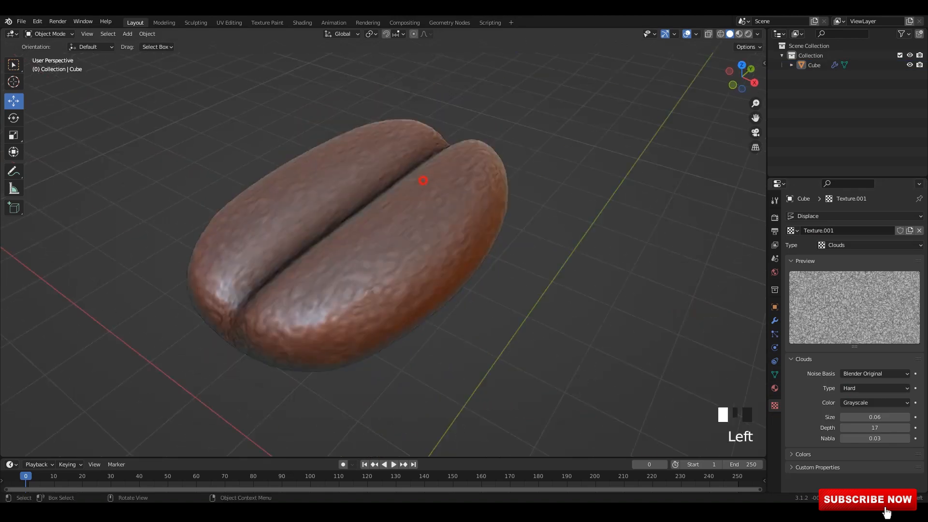
{"action": "left_click", "coordinate": [556, 252]}
{"action": "middle_click_drag", "start_coordinate": [542, 270], "coordinate": [512, 271]}
{"action": "middle_click_drag", "start_coordinate": [387, 241], "coordinate": [382, 271]}
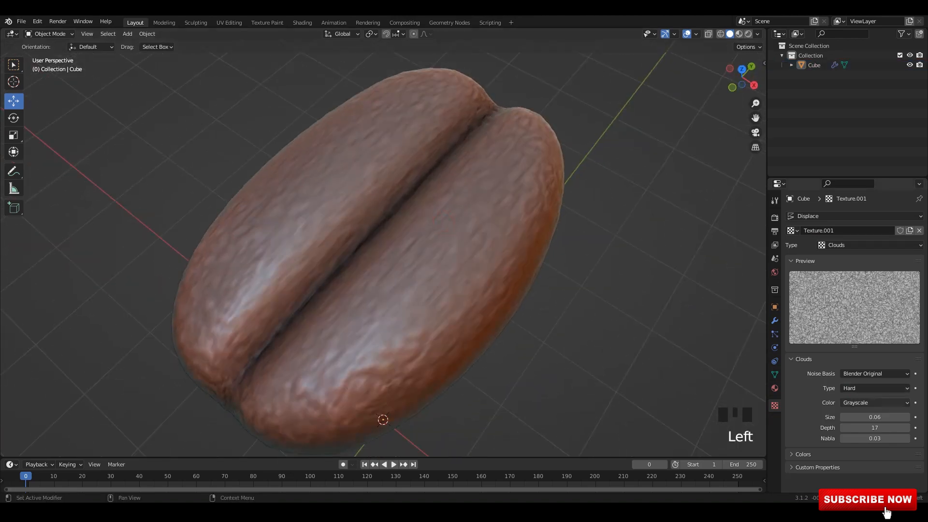
Step: Set the Clouds texture size to 0.02 for a finer grain on the bean
{"action": "left_click_drag", "start_coordinate": [870, 417], "coordinate": [859, 417], "text": "shift"}
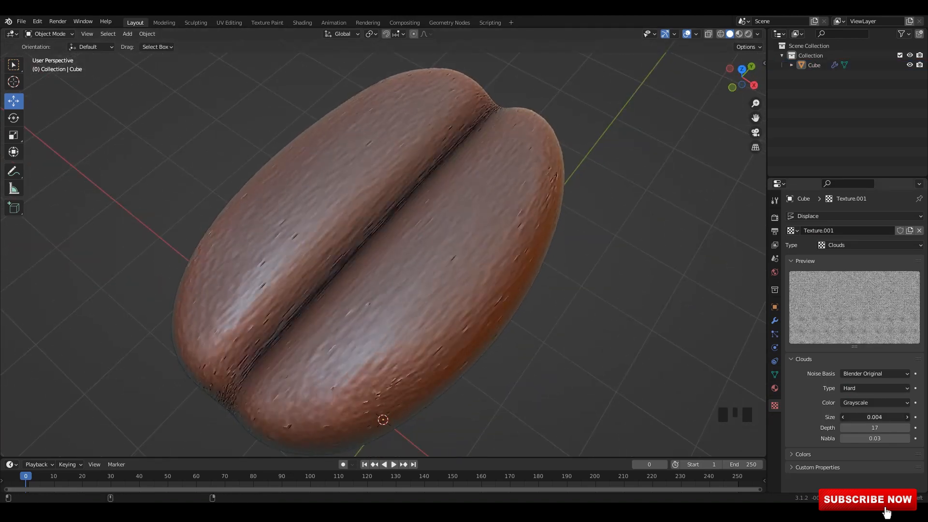
{"action": "scroll", "coordinate": [382, 242], "scroll_direction": "up", "scroll_amount": 2}
{"action": "middle_click_drag", "start_coordinate": [382, 242], "coordinate": [367, 261]}
{"action": "middle_click_drag", "start_coordinate": [368, 261], "coordinate": [358, 280]}
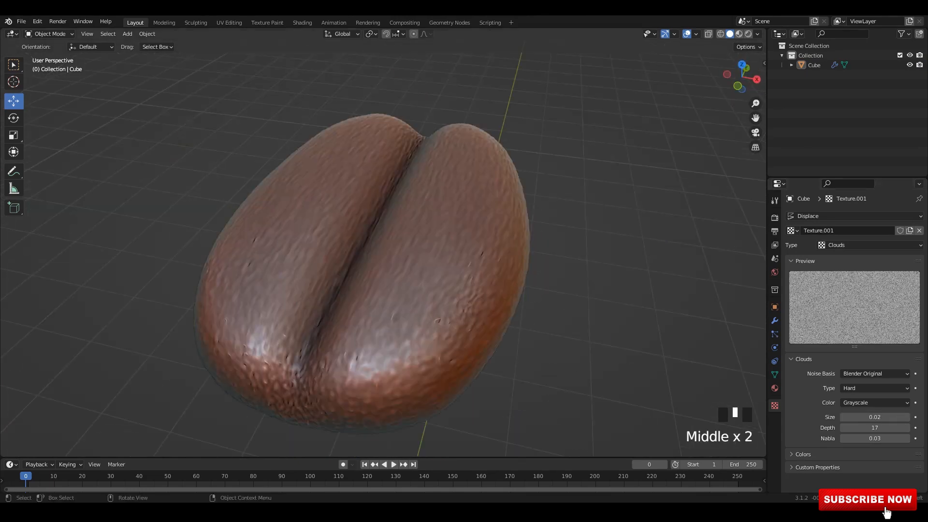
Step: Turn off Multires for rendering and toggle its viewport display to compare the bean with and without it
{"action": "left_click", "coordinate": [775, 321]}
{"action": "left_click", "coordinate": [791, 245]}
{"action": "left_click", "coordinate": [886, 232]}
{"action": "left_click", "coordinate": [876, 232]}
{"action": "left_click", "coordinate": [876, 232]}
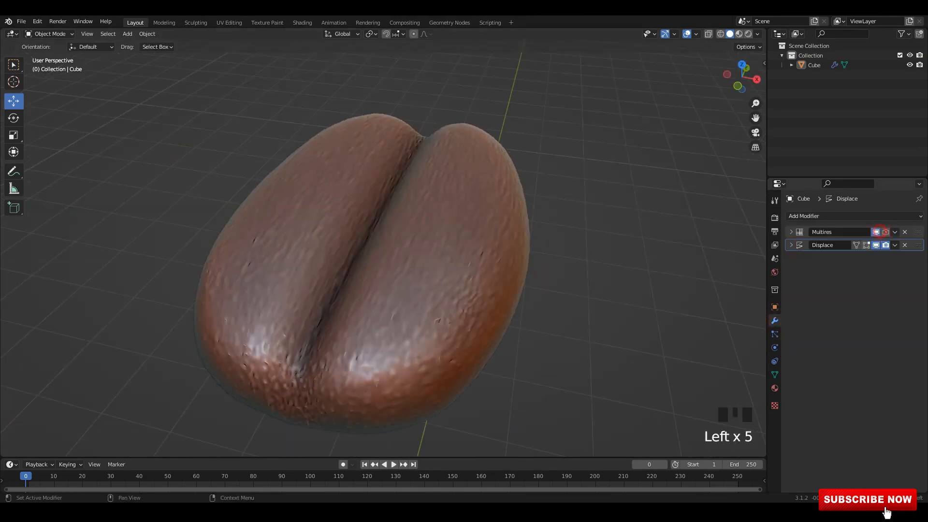
{"action": "left_click", "coordinate": [876, 232]}
{"action": "middle_click_drag", "start_coordinate": [629, 232], "coordinate": [597, 241]}
{"action": "left_click", "coordinate": [876, 232]}
Step: Set the bean's origin to the center of its geometry from the right orthographic view
{"action": "scroll", "coordinate": [657, 268], "scroll_direction": "up", "scroll_amount": 1}
{"action": "scroll", "coordinate": [657, 268], "scroll_direction": "down", "scroll_amount": 2}
{"action": "scroll", "coordinate": [626, 286], "scroll_direction": "down", "scroll_amount": 2}
{"action": "key", "text": "KP_3"}
{"action": "left_click", "coordinate": [414, 244]}
{"action": "right_click", "coordinate": [415, 244]}
{"action": "scroll", "coordinate": [400, 238], "scroll_direction": "down", "scroll_amount": 5}
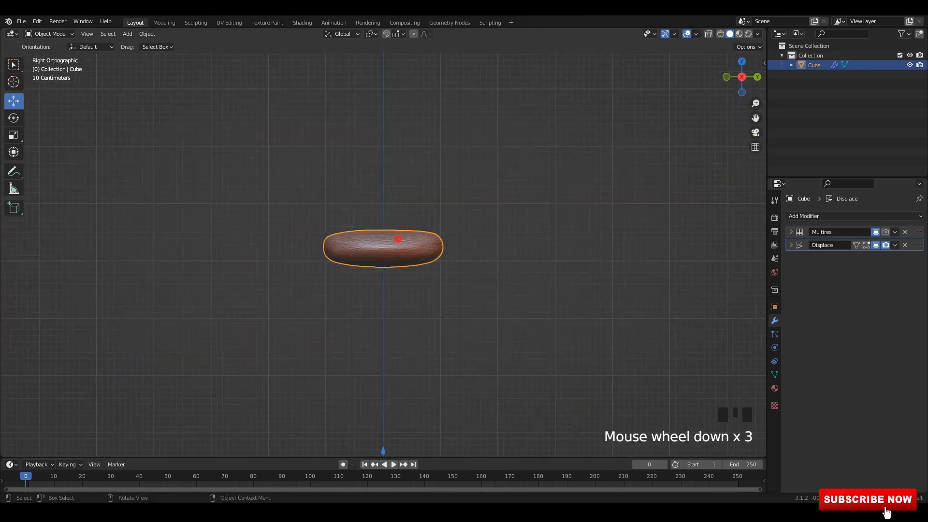
{"action": "right_click", "coordinate": [397, 244]}
{"action": "mouse_move", "coordinate": [398, 277]}
{"action": "left_click", "coordinate": [441, 290]}
Step: Try moving and rotating the bean about its new origin
{"action": "left_click_drag", "start_coordinate": [386, 250], "coordinate": [418, 234]}
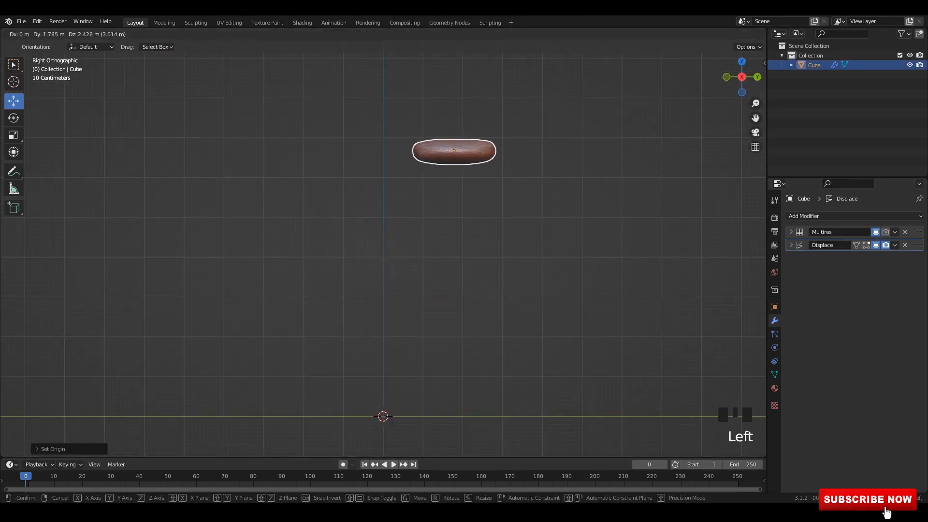
{"action": "key", "text": "r"}
{"action": "left_click", "coordinate": [555, 124]}
{"action": "middle_click_drag", "start_coordinate": [556, 124], "coordinate": [532, 145]}
{"action": "left_click", "coordinate": [507, 87]}
{"action": "key", "text": "grave"}
{"action": "left_click", "coordinate": [533, 212]}
{"action": "key", "text": "ctrl+z"}
{"action": "key", "text": "ctrl+z"}
{"action": "key", "text": "ctrl+z"}
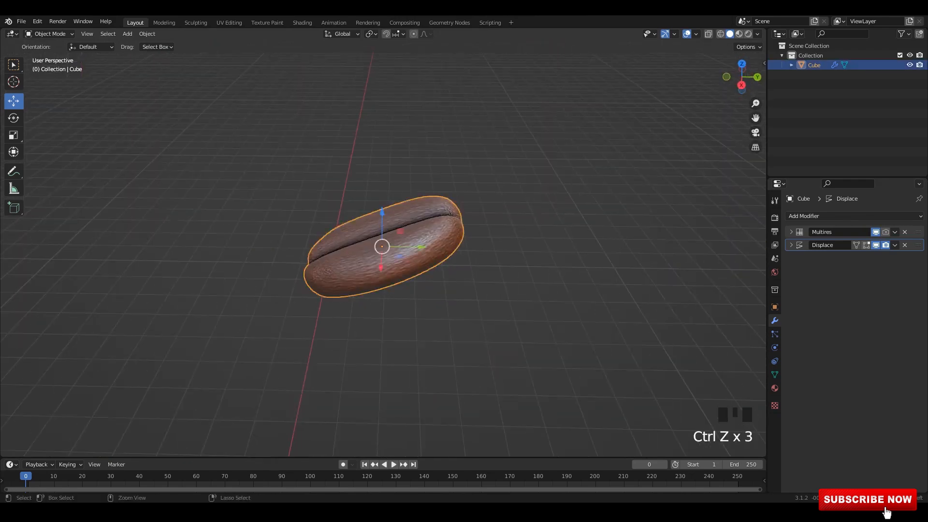
Step: Move the bean aside and hide it from the viewport
{"action": "scroll", "coordinate": [381, 247], "scroll_direction": "down", "scroll_amount": 2}
{"action": "key", "text": "Left"}
{"action": "key", "text": "Left"}
{"action": "key", "text": "g"}
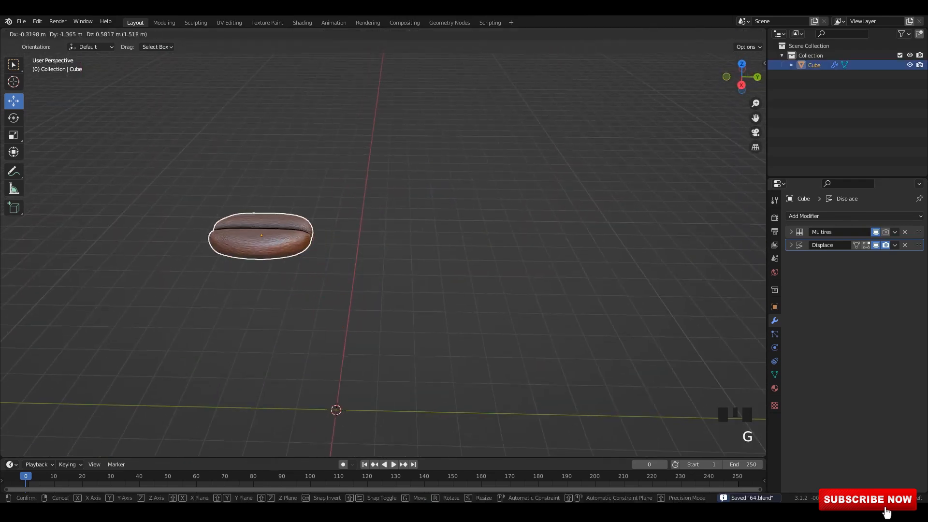
{"action": "key", "text": "h"}
Step: Add a cube for the mug and raise it until its base rests on the ground line
{"action": "key", "text": "shift+a"}
{"action": "mouse_move", "coordinate": [310, 100]}
{"action": "left_click", "coordinate": [374, 109]}
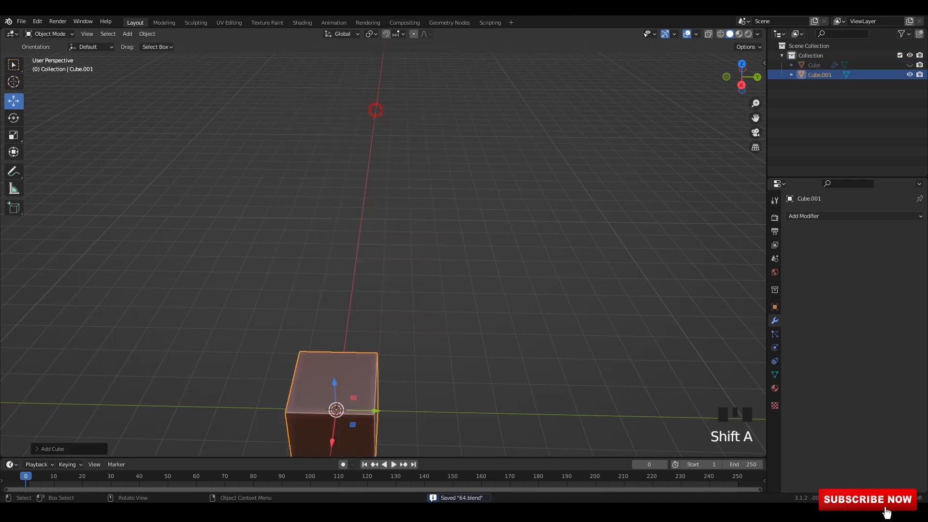
{"action": "key", "text": "grave"}
{"action": "middle_click_drag", "start_coordinate": [416, 208], "coordinate": [385, 285], "text": "alt"}
{"action": "scroll", "coordinate": [382, 217], "scroll_direction": "down", "scroll_amount": 2}
{"action": "left_click_drag", "start_coordinate": [386, 285], "coordinate": [387, 213]}
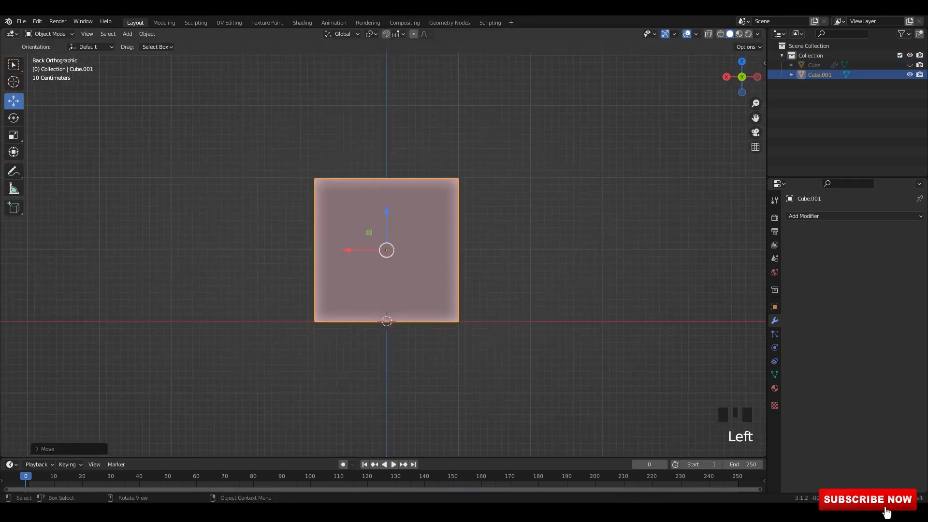
Step: Switch the viewport lighting from MatCap to Studio
{"action": "left_click", "coordinate": [757, 33]}
{"action": "left_click", "coordinate": [767, 102]}
{"action": "left_click", "coordinate": [667, 137]}
{"action": "left_click", "coordinate": [716, 81]}
{"action": "mouse_move", "coordinate": [407, 185]}
{"action": "middle_mouse_down"}
{"action": "mouse_move", "coordinate": [484, 200]}
{"action": "mouse_move", "coordinate": [373, 194]}
{"action": "middle_mouse_up"}
Step: Raise the cube's top vertices in Edit Mode and scale them slightly wider than the base
{"action": "key", "text": "Tab"}
{"action": "middle_click_drag", "start_coordinate": [357, 164], "coordinate": [374, 229], "text": "shift"}
{"action": "key", "text": "alt+z"}
{"action": "left_click_drag", "start_coordinate": [285, 159], "coordinate": [498, 295]}
{"action": "scroll", "coordinate": [498, 295], "scroll_direction": "down", "scroll_amount": 1}
{"action": "left_click_drag", "start_coordinate": [398, 216], "coordinate": [398, 185]}
{"action": "key", "text": "s"}
{"action": "left_click", "coordinate": [475, 224]}
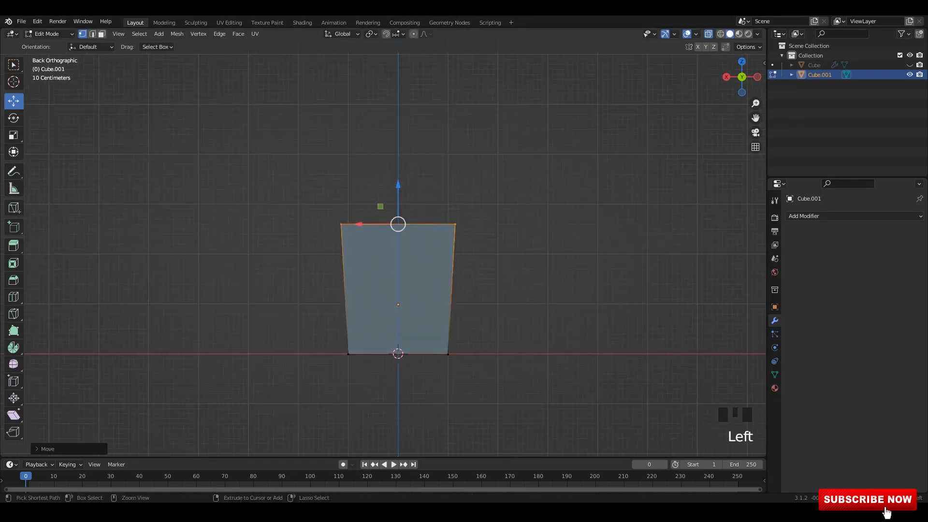
Step: Add a horizontal loop cut around the mug block's middle and scale it narrower to match the base
{"action": "key", "text": "ctrl+r"}
{"action": "left_click", "coordinate": [455, 288]}
{"action": "right_click", "coordinate": [454, 288]}
{"action": "key", "text": "s"}
{"action": "left_click", "coordinate": [554, 315]}
{"action": "key", "text": "alt+z"}
{"action": "middle_click_drag", "start_coordinate": [554, 315], "coordinate": [484, 291]}
Step: Raise the mug block's top vertices to make it taller
{"action": "key", "text": "alt+z"}
{"action": "left_click_drag", "start_coordinate": [303, 180], "coordinate": [501, 240]}
{"action": "left_click_drag", "start_coordinate": [398, 215], "coordinate": [398, 193]}
{"action": "left_click", "coordinate": [397, 192]}
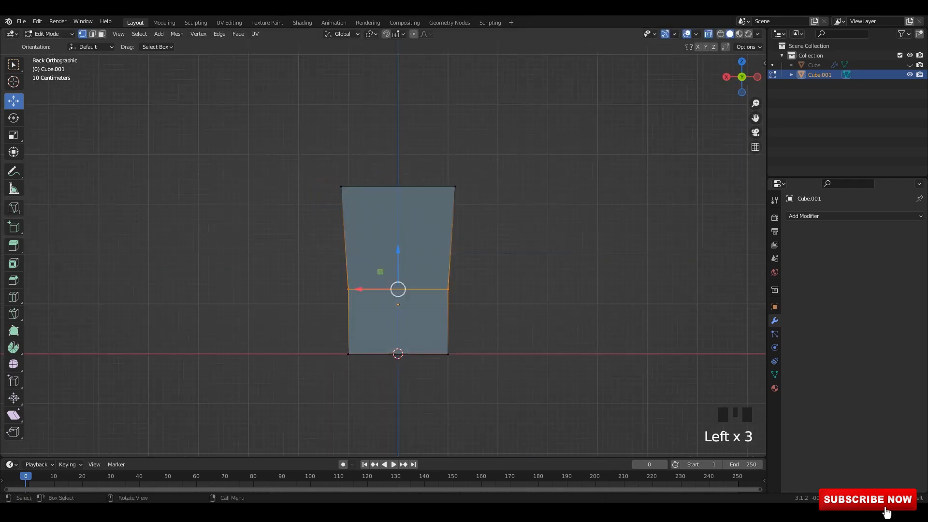
Step: Scale the mug block's bottom vertices and leave Edit Mode to review the shape
{"action": "left_click_drag", "start_coordinate": [322, 334], "coordinate": [452, 382]}
{"action": "key", "text": "s"}
{"action": "left_click", "coordinate": [583, 400]}
{"action": "key", "text": "alt+z"}
{"action": "key", "text": "Tab"}
{"action": "middle_click_drag", "start_coordinate": [583, 400], "coordinate": [513, 358]}
Step: Select the mug block's four vertical corner edges and bevel them with several segments into rounded corners
{"action": "key", "text": "Tab"}
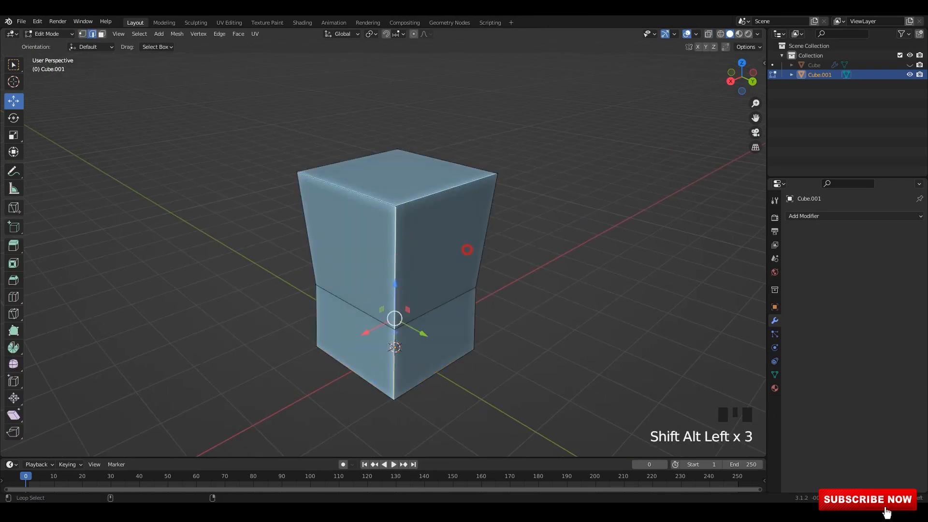
{"action": "left_click", "coordinate": [474, 256], "text": "alt+shift"}
{"action": "left_click", "coordinate": [315, 242], "text": "alt+shift"}
{"action": "scroll", "coordinate": [435, 259], "scroll_direction": "up", "scroll_amount": 2}
{"action": "middle_click_drag", "start_coordinate": [435, 259], "coordinate": [425, 271]}
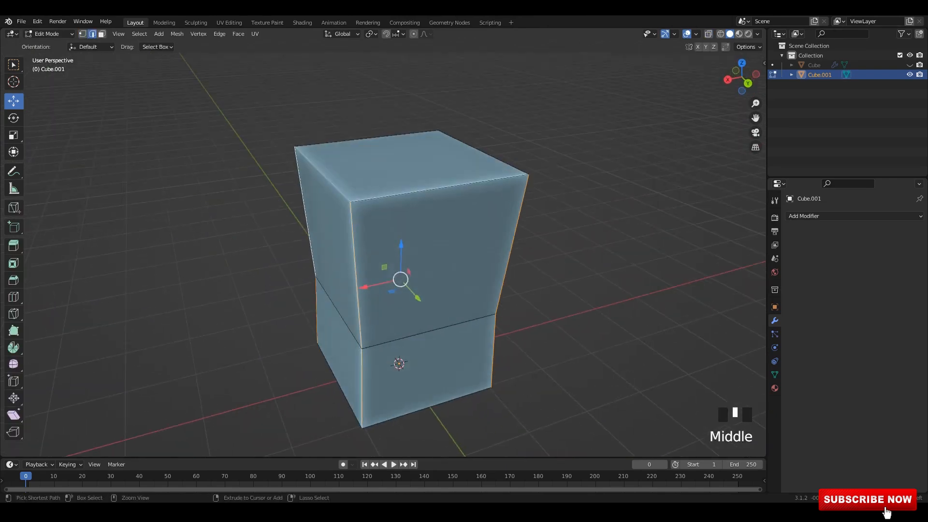
{"action": "key", "text": "ctrl+b"}
{"action": "scroll", "coordinate": [514, 287], "scroll_direction": "up", "scroll_amount": 3}
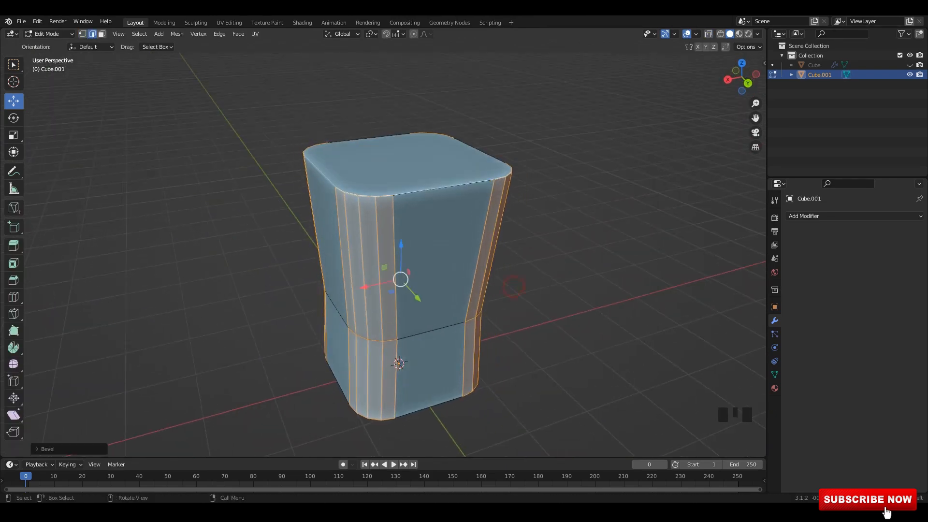
Step: Bevel the horizontal edge loop around the mug block's middle into a smooth curve and return to Object Mode
{"action": "middle_click_drag", "start_coordinate": [514, 287], "coordinate": [437, 321]}
{"action": "left_click", "coordinate": [437, 321], "text": "alt+shift"}
{"action": "key", "text": "ctrl+b"}
{"action": "left_click", "coordinate": [437, 380]}
{"action": "key", "text": "Tab"}
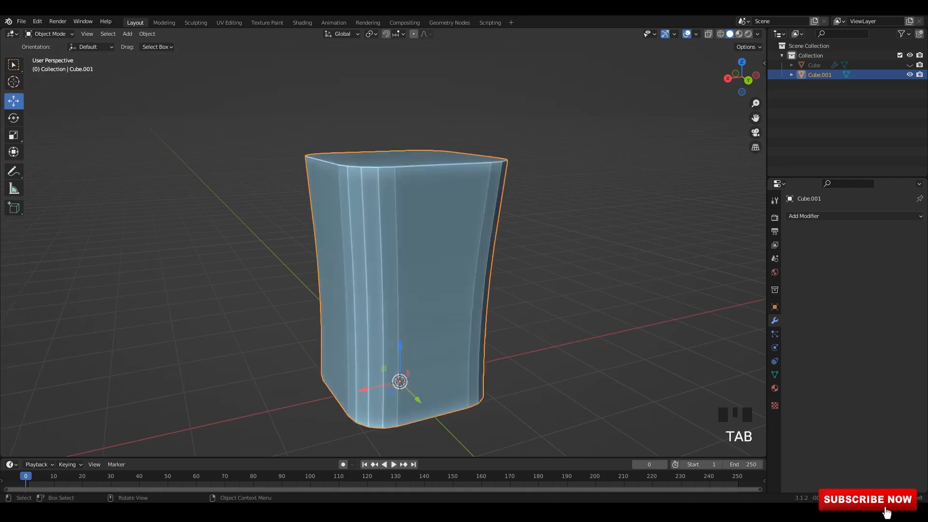
Step: Shade the mug block smooth and enable Auto Smooth at 30°
{"action": "right_click", "coordinate": [407, 203]}
{"action": "left_click", "coordinate": [416, 211]}
{"action": "middle_click_drag", "start_coordinate": [416, 211], "coordinate": [426, 242], "text": "alt"}
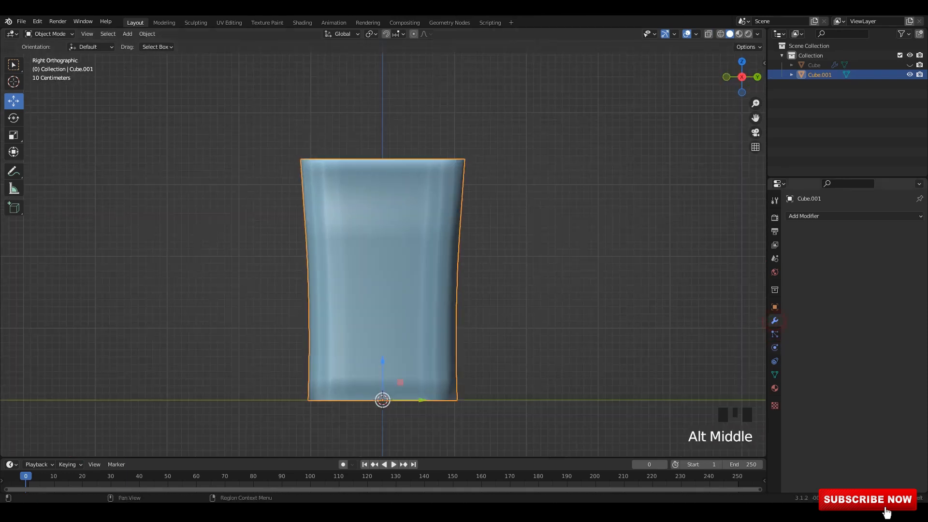
{"action": "left_click", "coordinate": [774, 375]}
{"action": "left_click", "coordinate": [843, 417]}
Step: Select the mug block's bottom face and bevel its outer edges with 4 segments
{"action": "key", "text": "3"}
{"action": "left_click", "coordinate": [400, 382]}
{"action": "middle_click_drag", "start_coordinate": [400, 382], "coordinate": [387, 386]}
{"action": "middle_click_drag", "start_coordinate": [387, 387], "coordinate": [338, 365], "text": "shift"}
{"action": "scroll", "coordinate": [380, 367], "scroll_direction": "up", "scroll_amount": 2}
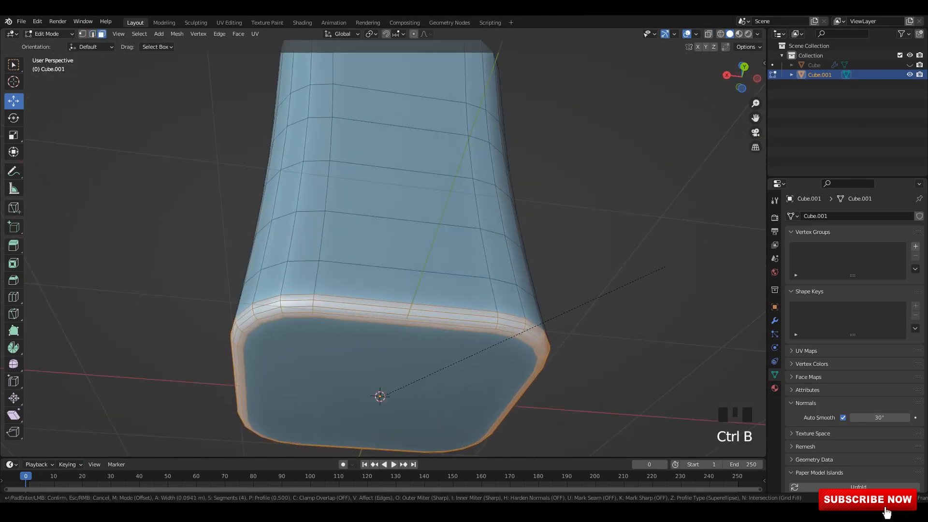
{"action": "left_click", "coordinate": [496, 386]}
Step: Inset the mug's bottom face and extrude it into a shallow recess with a scaled floor
{"action": "middle_click_drag", "start_coordinate": [496, 387], "coordinate": [397, 367]}
{"action": "key", "text": "i"}
{"action": "left_click", "coordinate": [459, 333]}
{"action": "key", "text": "e"}
{"action": "left_click", "coordinate": [576, 382]}
{"action": "middle_click_drag", "start_coordinate": [575, 382], "coordinate": [590, 305]}
{"action": "key", "text": "s"}
{"action": "left_click", "coordinate": [587, 325]}
Step: Inset the recessed base face with a thin border and merge its inner face at the center
{"action": "key", "text": "i"}
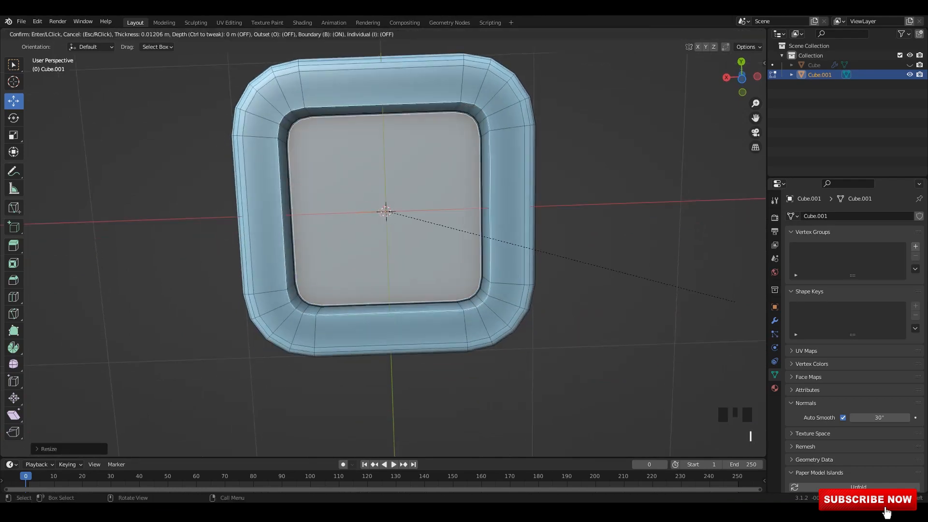
{"action": "left_click", "coordinate": [692, 300]}
{"action": "key", "text": "i"}
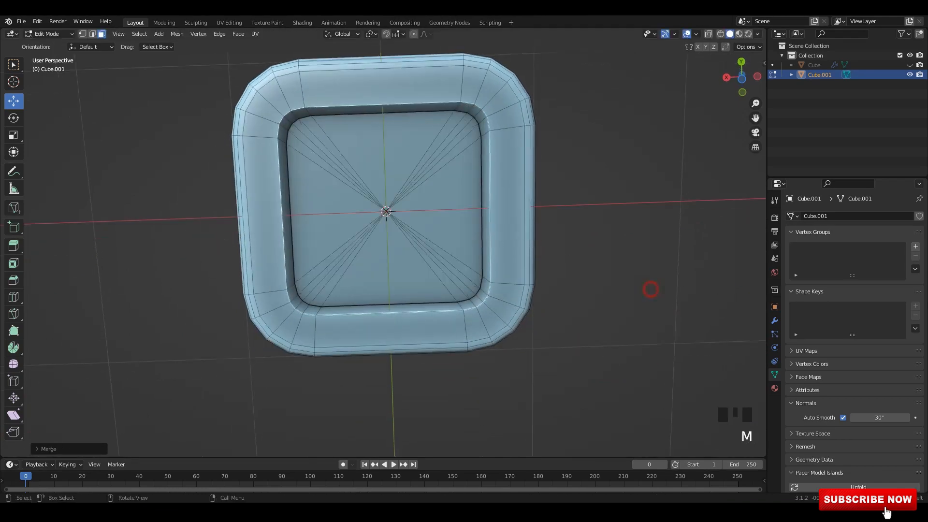
{"action": "key", "text": "Tab"}
{"action": "key", "text": "Tab"}
{"action": "middle_click_drag", "start_coordinate": [650, 290], "coordinate": [629, 338]}
Step: Leave Edit Mode and add a level 2 Subdivision modifier to the mug
{"action": "key", "text": "Tab"}
{"action": "middle_click_drag", "start_coordinate": [628, 338], "coordinate": [576, 406]}
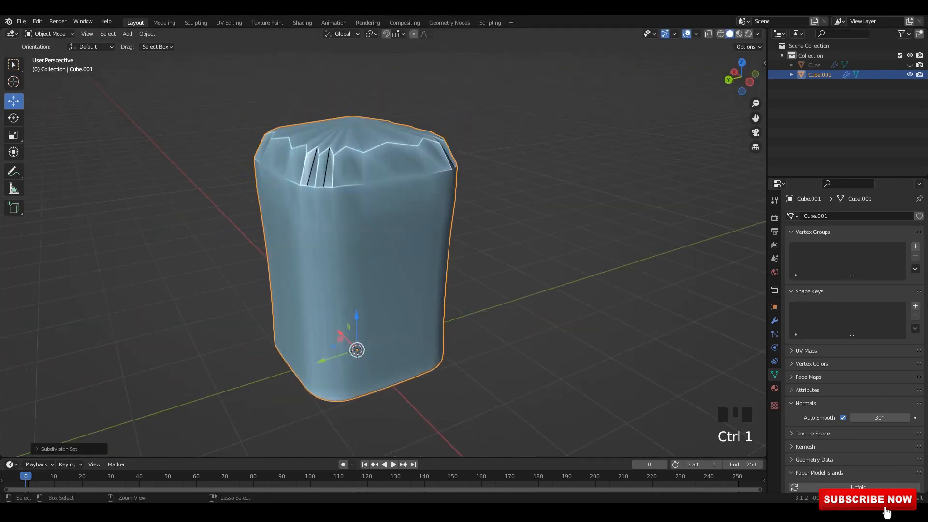
{"action": "key", "text": "ctrl+2"}
{"action": "middle_click_drag", "start_coordinate": [531, 338], "coordinate": [523, 300]}
Step: Select the mug's top face in Edit Mode, hide the Subdivision modifier in the viewport and save the file
{"action": "key", "text": "Tab"}
{"action": "middle_click_drag", "start_coordinate": [522, 261], "coordinate": [524, 334], "text": "shift"}
{"action": "middle_click_drag", "start_coordinate": [483, 242], "coordinate": [464, 310]}
{"action": "left_click", "coordinate": [411, 193]}
{"action": "middle_click_drag", "start_coordinate": [411, 194], "coordinate": [413, 143]}
{"action": "key", "text": "alt+z"}
{"action": "key", "text": "alt+z"}
{"action": "left_click", "coordinate": [775, 321]}
{"action": "left_click", "coordinate": [876, 232]}
{"action": "middle_click_drag", "start_coordinate": [556, 252], "coordinate": [561, 290]}
{"action": "key", "text": "ctrl+s"}
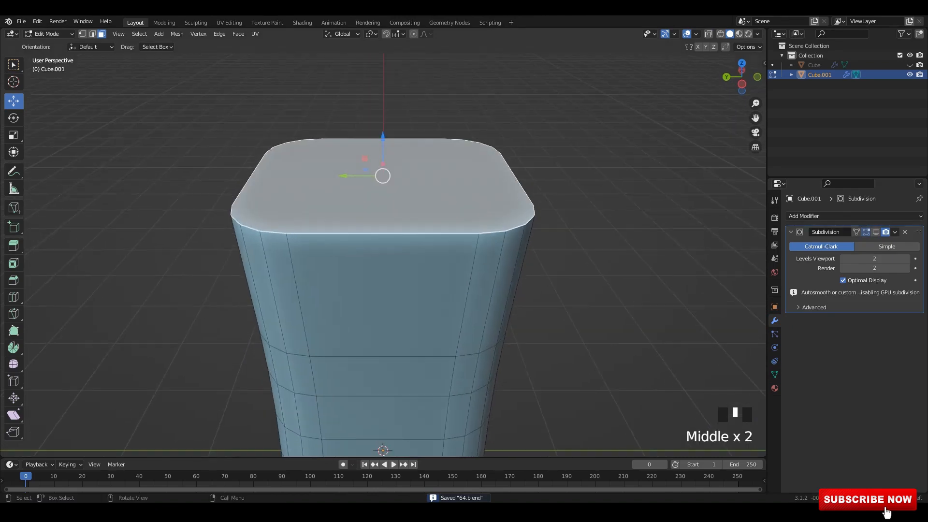
Step: Inset the mug's top face to set the wall thickness and scale the inner face
{"action": "key", "text": "alt+z"}
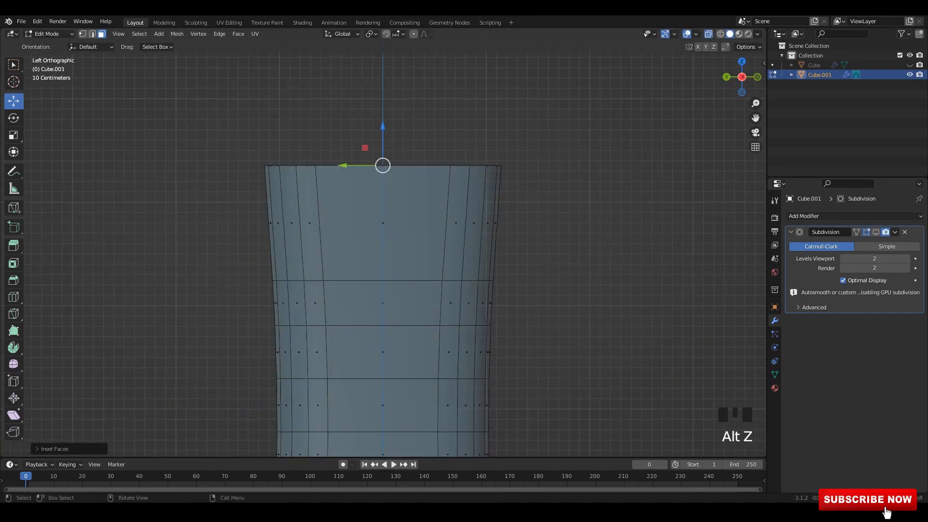
{"action": "middle_click_drag", "start_coordinate": [521, 215], "coordinate": [585, 280]}
{"action": "key", "text": "s"}
{"action": "key", "text": "ctrl+KP_3"}
{"action": "key", "text": "alt+z"}
Step: Extrude the inner top face part of the way down into the mug and scale it to follow the outer wall
{"action": "key", "text": "e"}
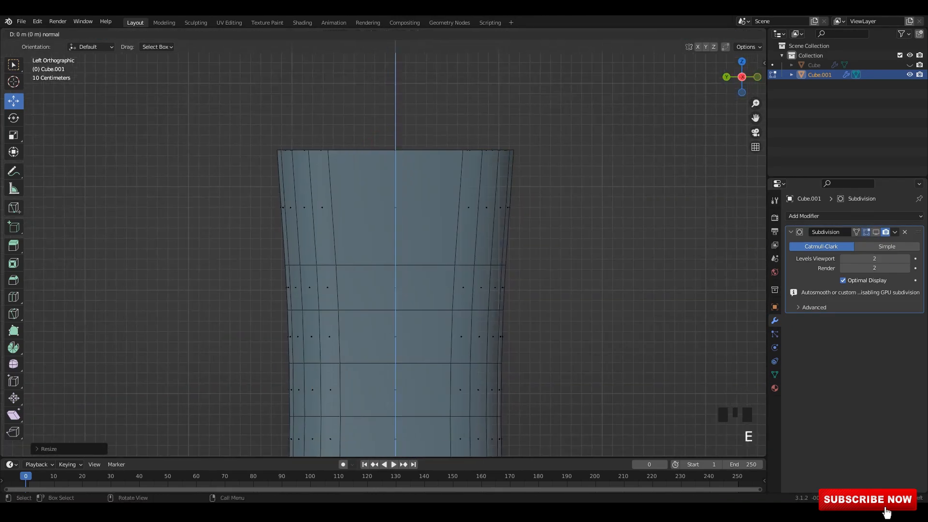
{"action": "key", "text": "Return"}
{"action": "key", "text": "alt+z"}
{"action": "middle_click_drag", "start_coordinate": [396, 290], "coordinate": [402, 237]}
{"action": "left_click", "coordinate": [609, 273]}
{"action": "key", "text": "ctrl+KP_3"}
{"action": "key", "text": "alt+z"}
Step: Lower the inner face to just above the mug's base and scale it to match the tapered wall
{"action": "scroll", "coordinate": [483, 242], "scroll_direction": "down", "scroll_amount": 2}
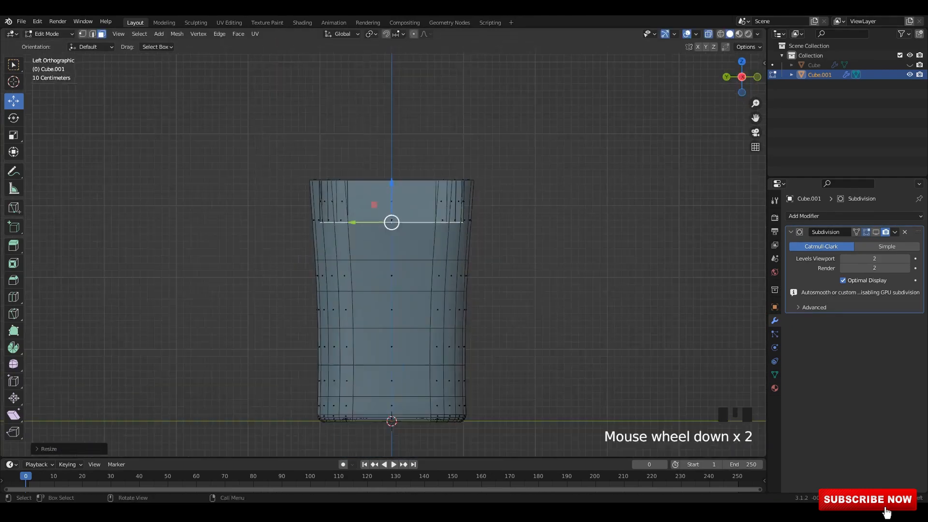
{"action": "middle_click_drag", "start_coordinate": [450, 261], "coordinate": [455, 189], "text": "shift"}
{"action": "left_click_drag", "start_coordinate": [398, 116], "coordinate": [398, 309]}
{"action": "scroll", "coordinate": [398, 290], "scroll_direction": "up", "scroll_amount": 1}
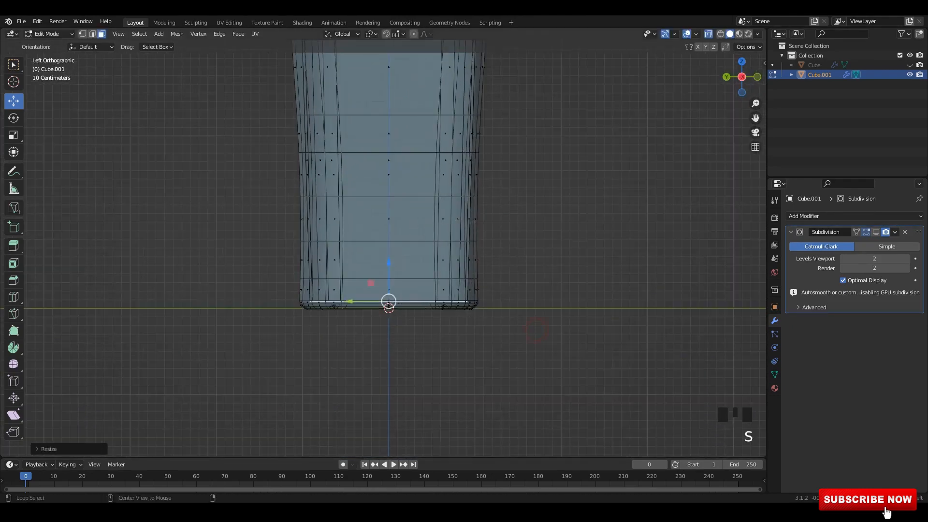
{"action": "key", "text": "alt+z"}
Step: Bevel the edges around the mug's inside floor into a rounded transition
{"action": "middle_click_drag", "start_coordinate": [387, 290], "coordinate": [386, 218]}
{"action": "scroll", "coordinate": [390, 322], "scroll_direction": "up", "scroll_amount": 2}
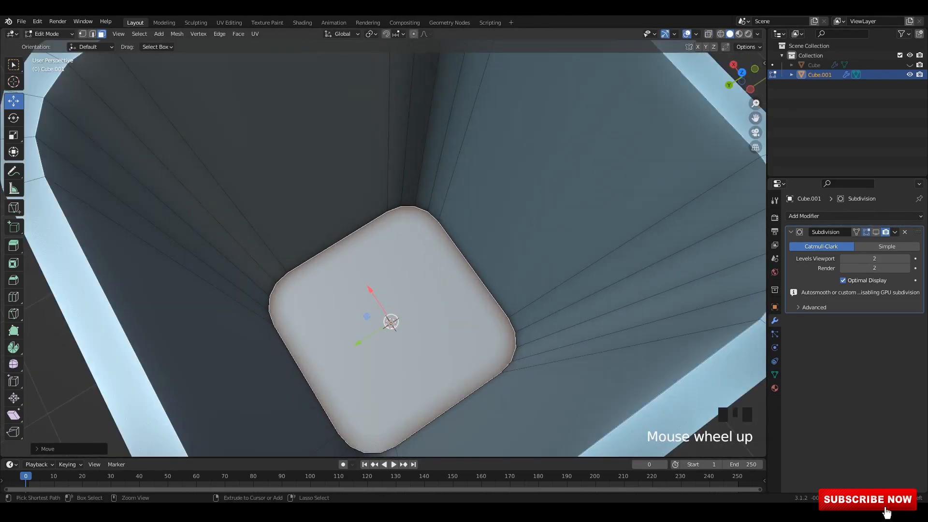
{"action": "key", "text": "ctrl+b"}
{"action": "middle_click_drag", "start_coordinate": [431, 273], "coordinate": [426, 261]}
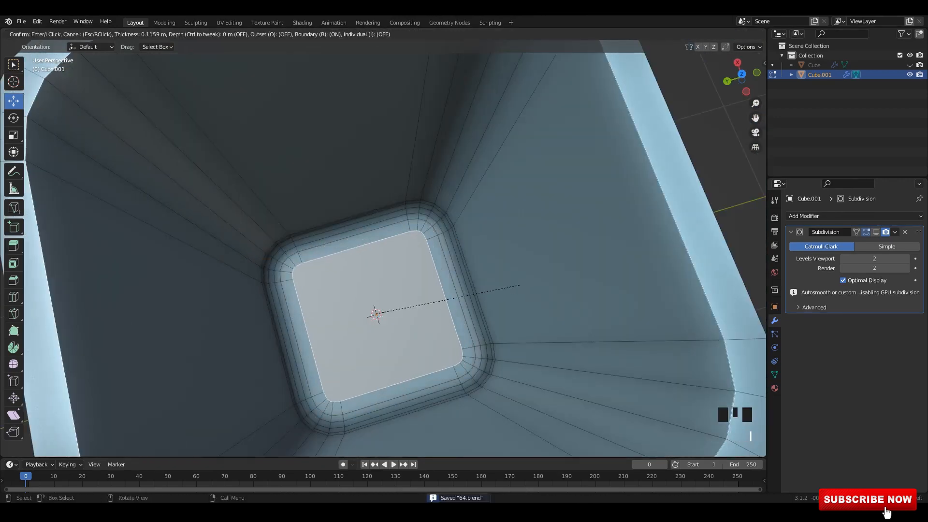
Step: Inset the mug's inside floor face, merge the inner face at the center and review the interior
{"action": "left_click", "coordinate": [542, 286]}
{"action": "key", "text": "m"}
{"action": "key", "text": "c"}
{"action": "scroll", "coordinate": [542, 285], "scroll_direction": "down", "scroll_amount": 3}
{"action": "key", "text": "Tab"}
{"action": "middle_click_drag", "start_coordinate": [532, 290], "coordinate": [488, 203]}
{"action": "key", "text": "Tab"}
{"action": "middle_click_drag", "start_coordinate": [416, 251], "coordinate": [411, 276]}
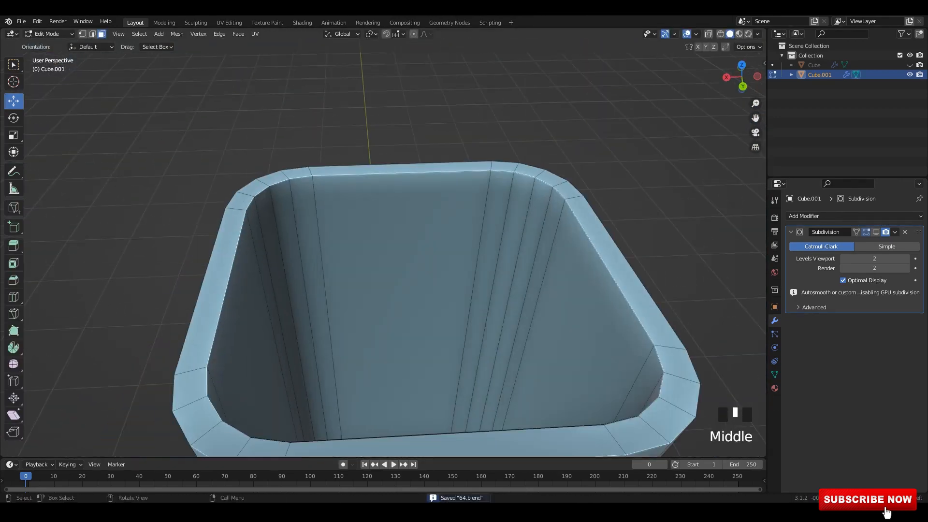
Step: Select the inner and outer edge loops of the mug's rim and bevel them narrowly
{"action": "left_click", "coordinate": [405, 290]}
{"action": "key", "text": "2"}
{"action": "triple_click", "coordinate": [433, 177], "text": "alt+shift"}
{"action": "middle_click_drag", "start_coordinate": [606, 241], "coordinate": [300, 172], "text": "shift"}
{"action": "key", "text": "ctrl+b"}
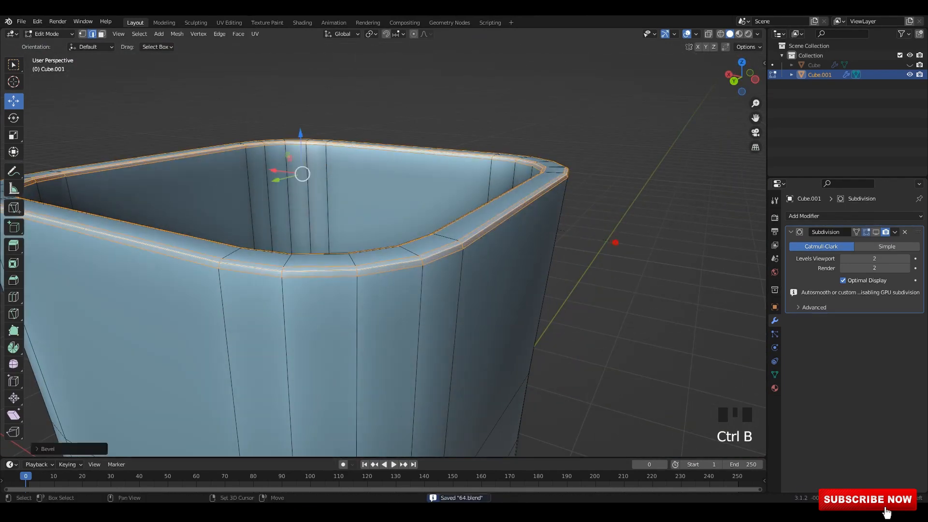
Step: Return to Object Mode, show the Subdivision modifier in the viewport, check the mug from the side and save
{"action": "key", "text": "Tab"}
{"action": "scroll", "coordinate": [414, 278], "scroll_direction": "down", "scroll_amount": 4}
{"action": "left_click", "coordinate": [876, 233]}
{"action": "left_click", "coordinate": [537, 271]}
{"action": "middle_click_drag", "start_coordinate": [532, 232], "coordinate": [522, 309]}
{"action": "left_click", "coordinate": [387, 270]}
{"action": "key", "text": "KP_3"}
{"action": "left_click", "coordinate": [552, 294]}
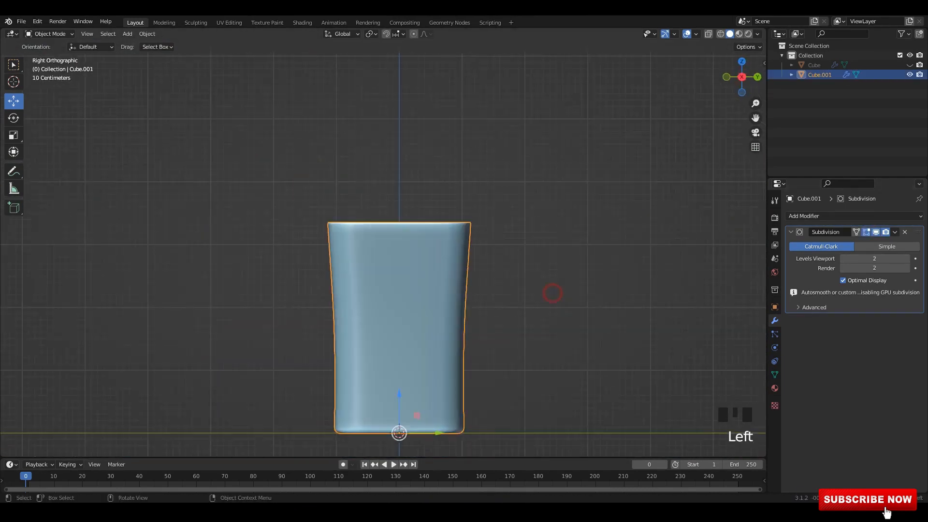
{"action": "key", "text": "ctrl+s"}
Step: Lower the mug's top rim to shorten the body and scale the rim in slightly
{"action": "middle_click_drag", "start_coordinate": [400, 276], "coordinate": [397, 232]}
{"action": "key", "text": "Tab"}
{"action": "key", "text": "alt+z"}
{"action": "left_click_drag", "start_coordinate": [372, 135], "coordinate": [227, 93]}
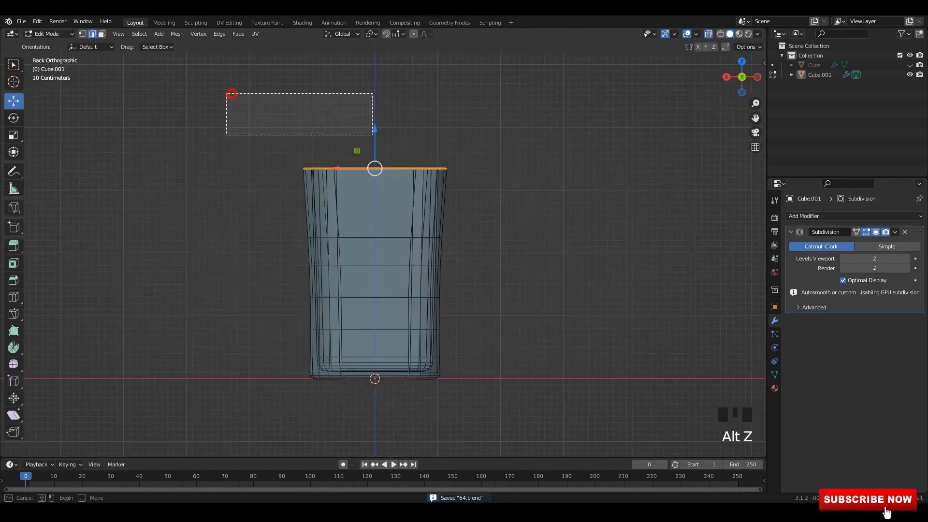
{"action": "left_click", "coordinate": [246, 142]}
{"action": "left_click", "coordinate": [246, 143]}
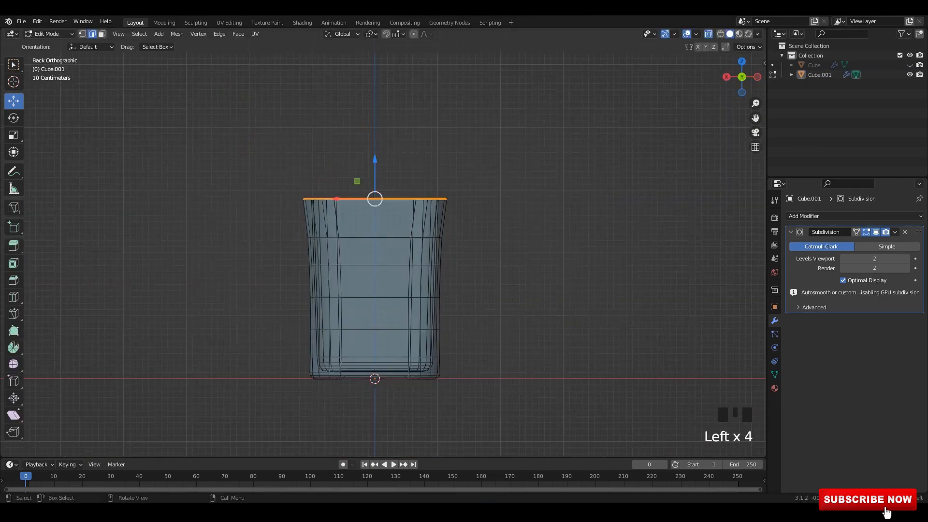
{"action": "left_click", "coordinate": [601, 222]}
{"action": "key", "text": "alt+z"}
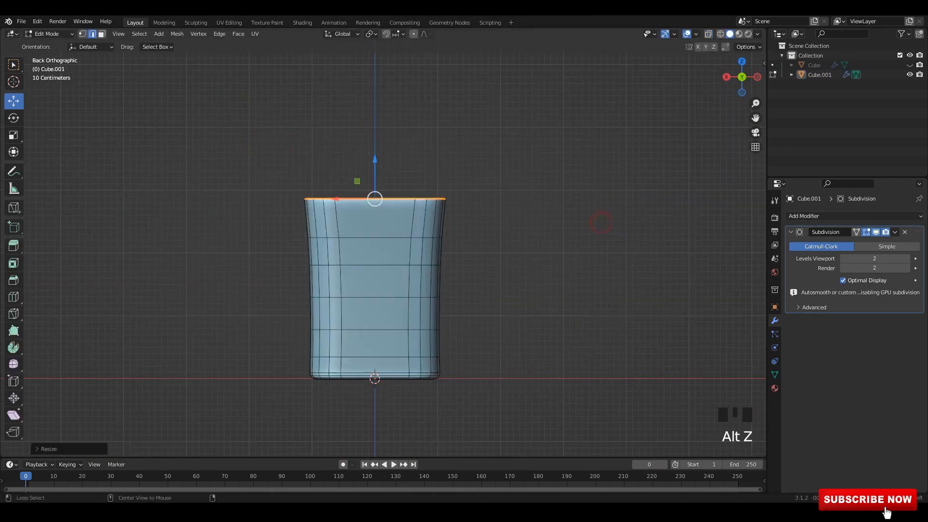
Step: Leave Edit Mode, deselect the mug to review its shape and save the file
{"action": "key", "text": "Tab"}
{"action": "middle_click_drag", "start_coordinate": [601, 222], "coordinate": [464, 208], "text": "shift"}
{"action": "left_click", "coordinate": [503, 239]}
{"action": "left_click", "coordinate": [556, 237]}
{"action": "scroll", "coordinate": [498, 278], "scroll_direction": "down", "scroll_amount": 1}
{"action": "middle_click_drag", "start_coordinate": [532, 217], "coordinate": [511, 246]}
{"action": "key", "text": "ctrl+s"}
Step: Duplicate the upper middle face on the mug's side and scale the copy down for the handle
{"action": "middle_click_drag", "start_coordinate": [467, 200], "coordinate": [418, 170]}
{"action": "key", "text": "shift+a"}
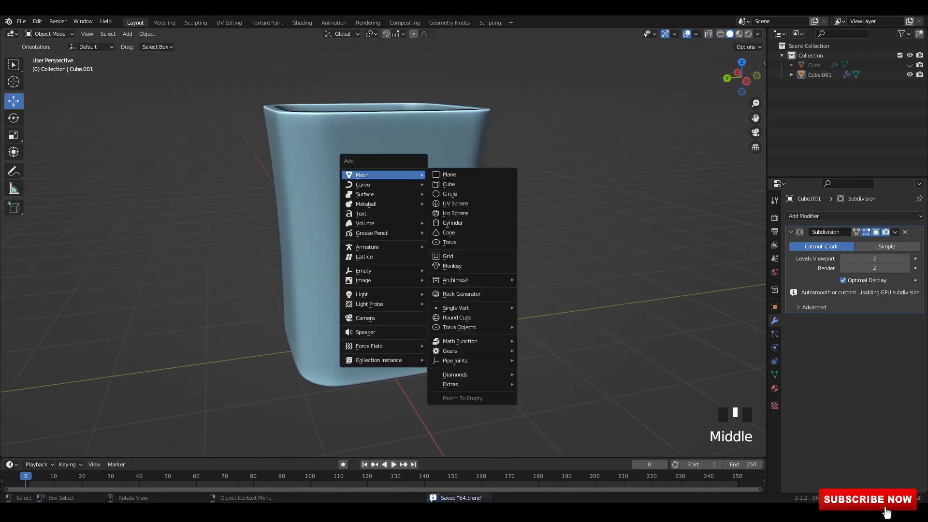
{"action": "left_click", "coordinate": [419, 170]}
{"action": "key", "text": "Tab"}
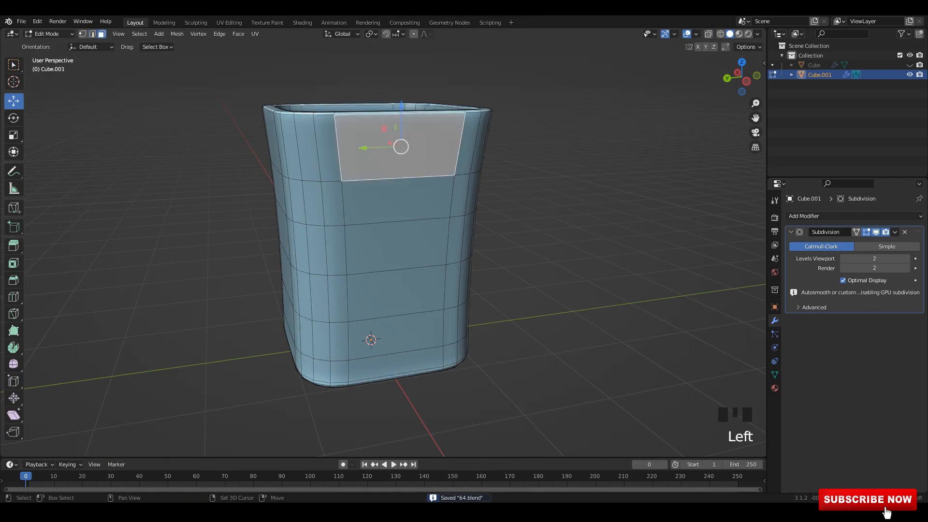
{"action": "key", "text": "shift+d"}
{"action": "key", "text": "s"}
{"action": "left_click", "coordinate": [486, 181]}
Step: Move the duplicated handle face down the mug's side and flatten it along the Z axis
{"action": "middle_click_drag", "start_coordinate": [486, 180], "coordinate": [515, 204], "text": "alt"}
{"action": "key", "text": "alt+z"}
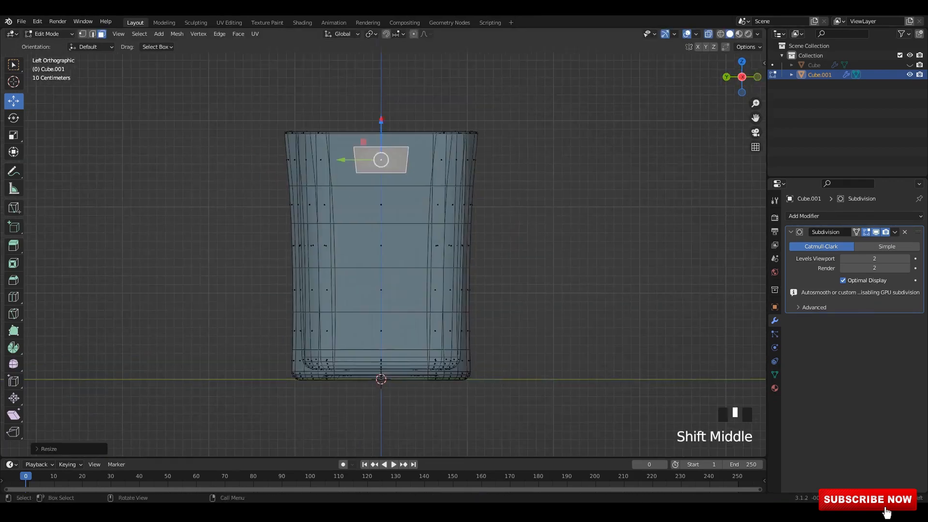
{"action": "left_click_drag", "start_coordinate": [380, 124], "coordinate": [380, 161]}
{"action": "key", "text": "alt+z"}
{"action": "scroll", "coordinate": [576, 265], "scroll_direction": "up", "scroll_amount": 2}
{"action": "key", "text": "s"}
{"action": "key", "text": "z"}
Step: Extrude the duplicated face outward from the mug wall and separate it into its own handle object
{"action": "middle_click_drag", "start_coordinate": [525, 243], "coordinate": [556, 243], "text": "alt"}
{"action": "key", "text": "alt+z"}
{"action": "middle_click_drag", "start_coordinate": [537, 239], "coordinate": [436, 254], "text": "shift"}
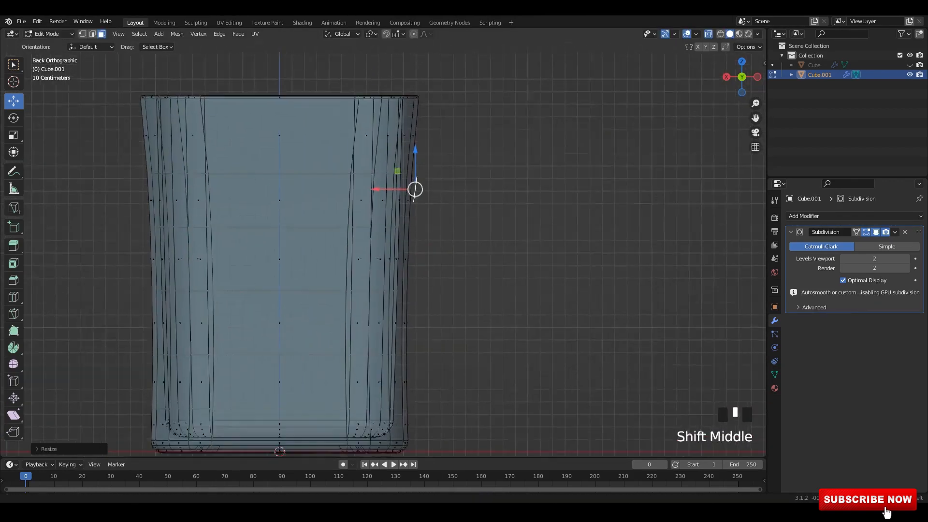
{"action": "key", "text": "alt+z"}
{"action": "scroll", "coordinate": [431, 217], "scroll_direction": "up", "scroll_amount": 1}
{"action": "left_click_drag", "start_coordinate": [415, 177], "coordinate": [406, 175]}
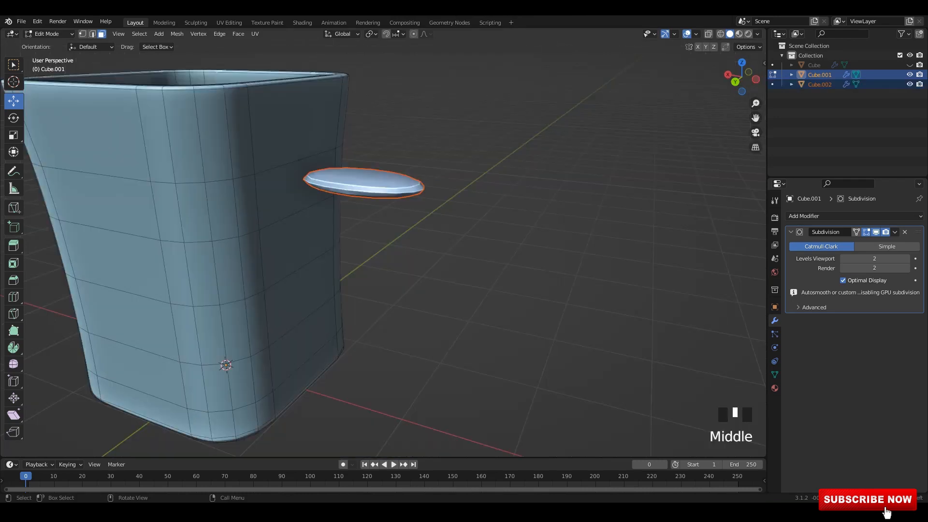
Step: Edit the handle object with its Subdivision hidden in Edit Mode and X-ray enabled, and save the file
{"action": "key", "text": "Tab"}
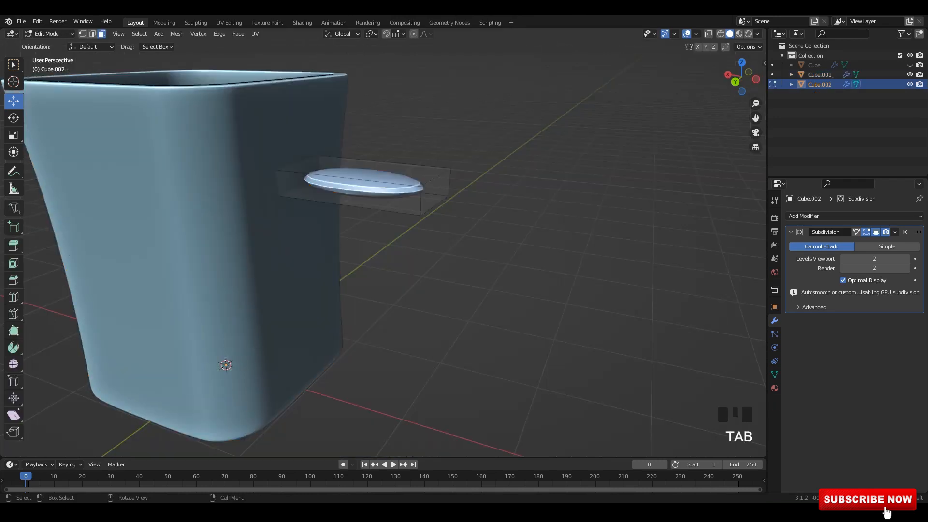
{"action": "middle_click_drag", "start_coordinate": [382, 256], "coordinate": [420, 252]}
{"action": "key", "text": "ctrl+s"}
{"action": "key", "text": "Tab"}
{"action": "key", "text": "Tab"}
{"action": "key", "text": "alt+z"}
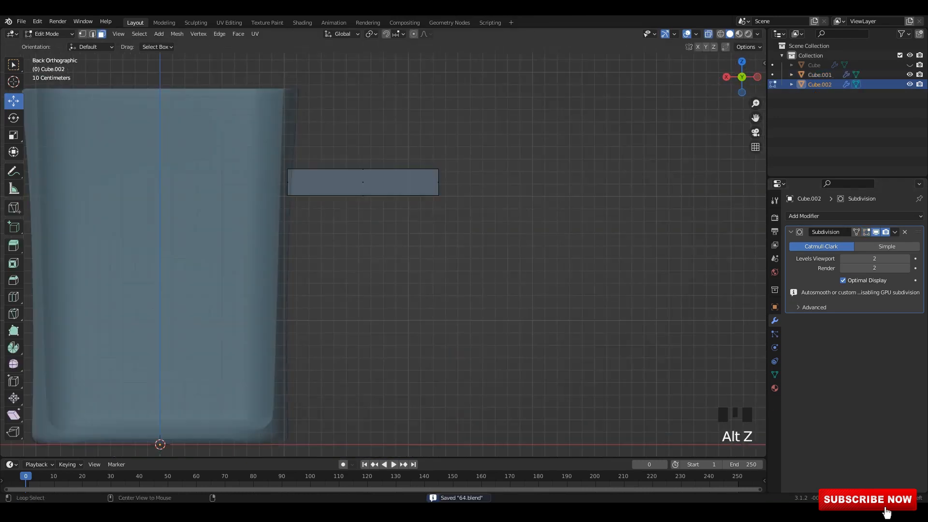
Step: Move the handle bar's outer end face slightly toward the mug
{"action": "left_click_drag", "start_coordinate": [399, 182], "coordinate": [380, 183]}
{"action": "key", "text": "Left"}
{"action": "key", "text": "Left"}
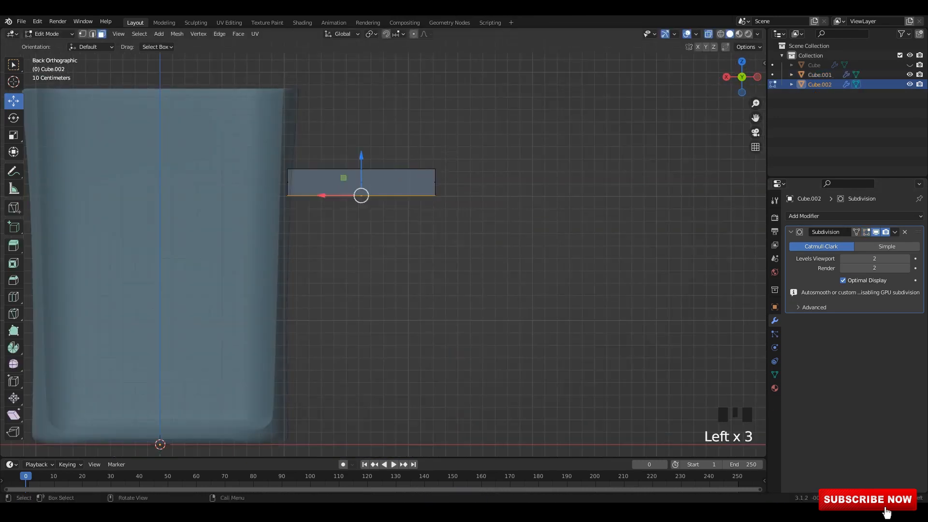
Step: Add a loop cut near the handle bar's outer end and select the short underside face it creates
{"action": "scroll", "coordinate": [360, 193], "scroll_direction": "up", "scroll_amount": 1}
{"action": "key", "text": "Left"}
{"action": "left_click_drag", "start_coordinate": [315, 208], "coordinate": [363, 207]}
{"action": "left_click", "coordinate": [346, 207]}
{"action": "left_click", "coordinate": [375, 219]}
{"action": "middle_click_drag", "start_coordinate": [377, 224], "coordinate": [397, 192], "text": "shift"}
Step: Extrude the outer end's underside face downward, shift it about 0.06 m toward the mug and tilt it slightly
{"action": "key", "text": "e"}
{"action": "left_click_drag", "start_coordinate": [395, 148], "coordinate": [394, 218]}
{"action": "middle_click_drag", "start_coordinate": [395, 218], "coordinate": [387, 196], "text": "shift"}
{"action": "left_click_drag", "start_coordinate": [347, 235], "coordinate": [337, 235]}
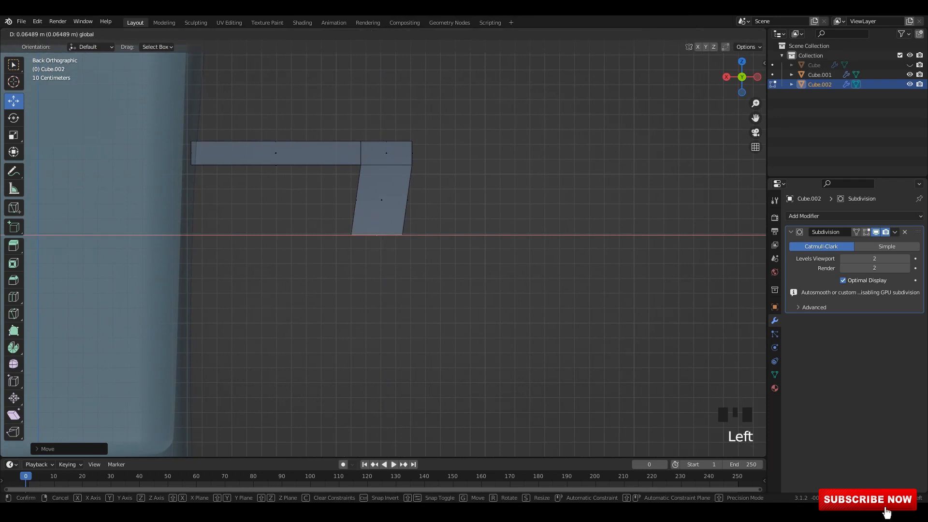
{"action": "left_click", "coordinate": [465, 256]}
Step: Extrude a second handle segment downward, rotate its end face toward the mug and reposition it
{"action": "middle_click_drag", "start_coordinate": [465, 256], "coordinate": [498, 238], "text": "shift"}
{"action": "key", "text": "e"}
{"action": "middle_click_drag", "start_coordinate": [396, 320], "coordinate": [410, 286], "text": "shift"}
{"action": "key", "text": "r"}
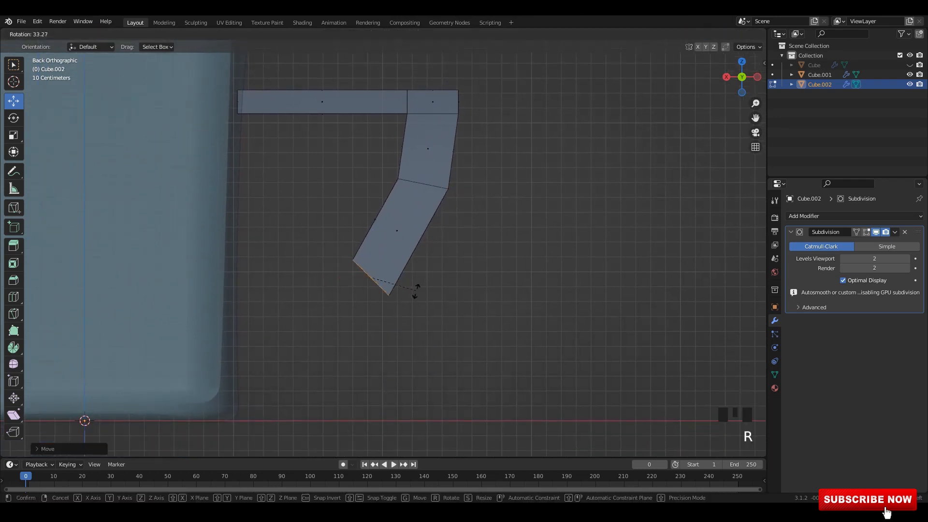
{"action": "left_click_drag", "start_coordinate": [395, 295], "coordinate": [397, 294]}
Step: Extrude two more segments from the handle's lower end to the mug wall, moving and rotating their end faces into a curve
{"action": "key", "text": "e"}
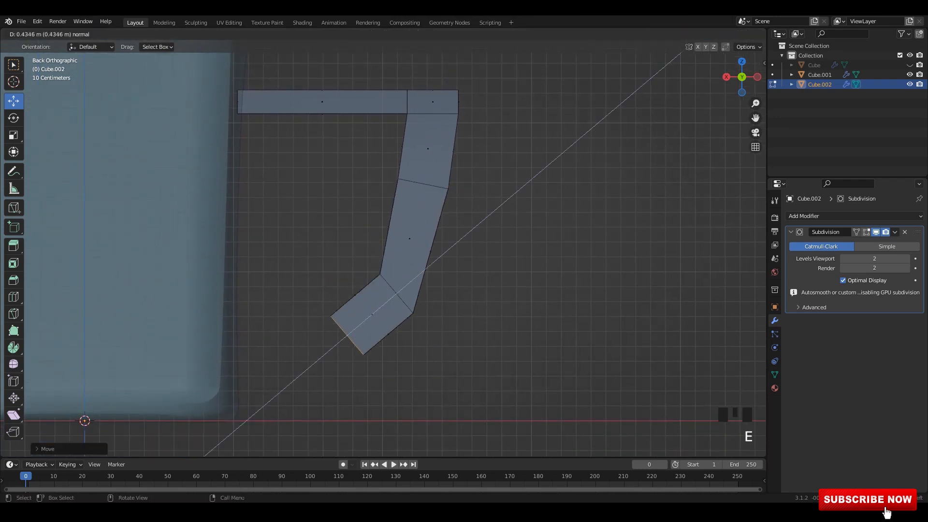
{"action": "left_click", "coordinate": [344, 337]}
{"action": "left_click_drag", "start_coordinate": [343, 337], "coordinate": [299, 336]}
{"action": "middle_click_drag", "start_coordinate": [298, 336], "coordinate": [324, 308], "text": "shift"}
{"action": "left_click_drag", "start_coordinate": [324, 308], "coordinate": [323, 298]}
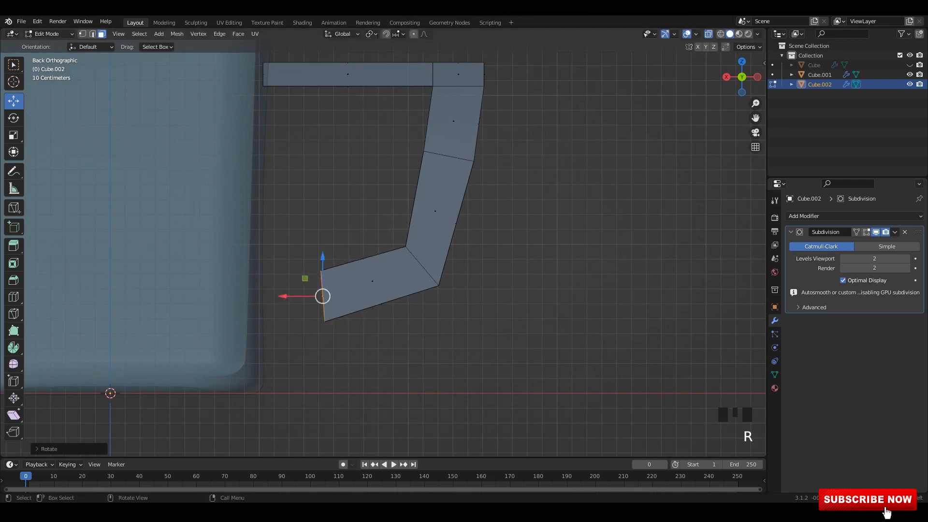
{"action": "key", "text": "e"}
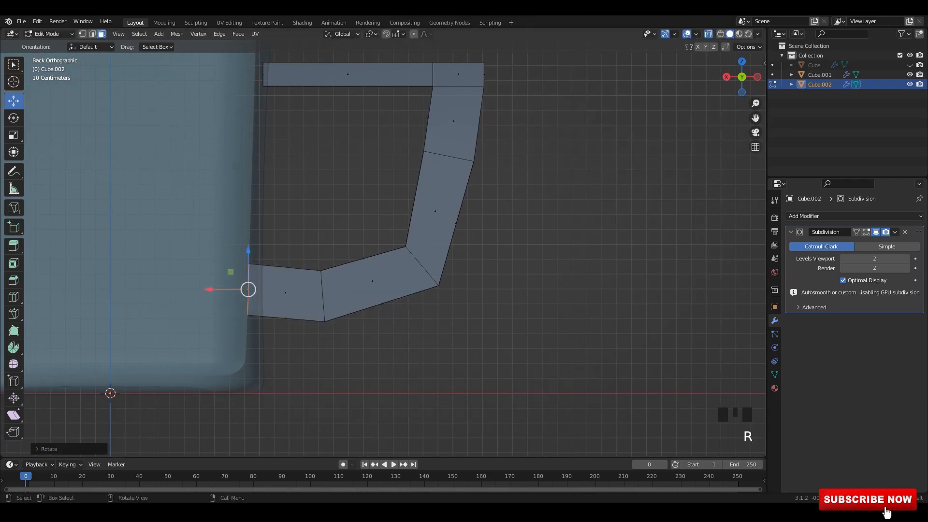
Step: Select the handle's upper end vertices at the mug wall and return to Object Mode to review the smoothed handle
{"action": "middle_click_drag", "start_coordinate": [291, 169], "coordinate": [292, 338], "text": "shift"}
{"action": "key", "text": "1"}
{"action": "left_click_drag", "start_coordinate": [241, 213], "coordinate": [295, 275]}
{"action": "key", "text": "alt+z"}
{"action": "scroll", "coordinate": [383, 255], "scroll_direction": "down", "scroll_amount": 2}
{"action": "middle_click_drag", "start_coordinate": [383, 255], "coordinate": [340, 201], "text": "shift"}
{"action": "key", "text": "Tab"}
{"action": "scroll", "coordinate": [383, 254], "scroll_direction": "down", "scroll_amount": 3}
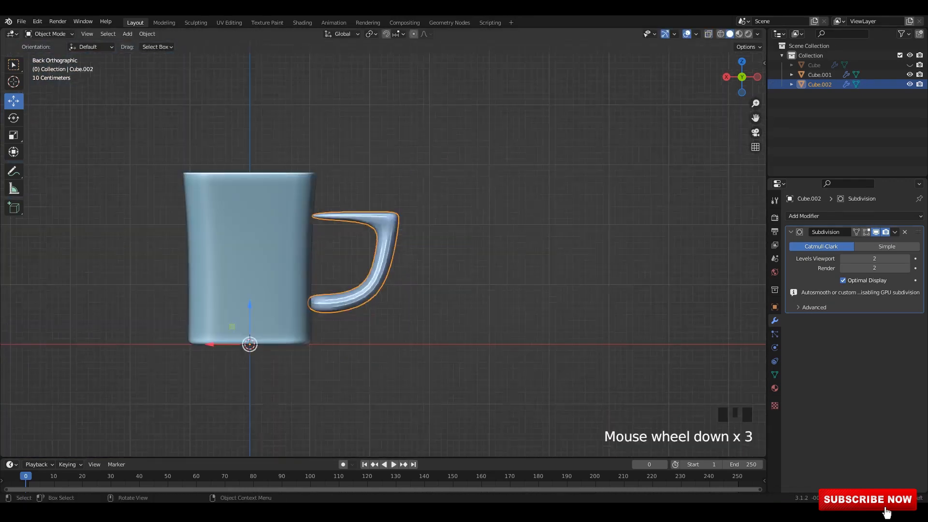
Step: In X-ray Edit Mode, select the vertices of the handle's whole upper arm and raise them slightly
{"action": "key", "text": "Tab"}
{"action": "key", "text": "alt+z"}
{"action": "scroll", "coordinate": [383, 255], "scroll_direction": "up", "scroll_amount": 3}
{"action": "middle_click_drag", "start_coordinate": [271, 155], "coordinate": [274, 190], "text": "shift"}
{"action": "left_click_drag", "start_coordinate": [197, 189], "coordinate": [496, 246]}
{"action": "left_click_drag", "start_coordinate": [350, 189], "coordinate": [350, 158]}
Step: Shift the inner vertices of the handle's middle joint outward and lower the inner vertices of the lower bend and end segment
{"action": "left_click_drag", "start_coordinate": [346, 261], "coordinate": [440, 310]}
{"action": "middle_click_drag", "start_coordinate": [435, 310], "coordinate": [408, 261], "text": "shift"}
{"action": "key", "text": "r"}
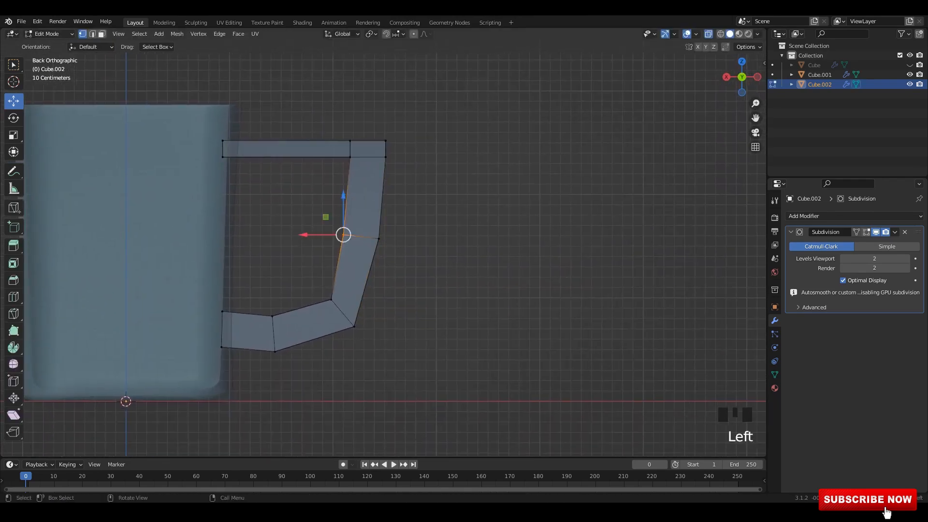
{"action": "left_click_drag", "start_coordinate": [313, 235], "coordinate": [313, 235]}
{"action": "scroll", "coordinate": [355, 357], "scroll_direction": "up", "scroll_amount": 1}
{"action": "left_click_drag", "start_coordinate": [318, 247], "coordinate": [349, 299]}
{"action": "left_click_drag", "start_coordinate": [291, 265], "coordinate": [259, 274]}
Step: Move the handle's lower end vertices slightly farther into the mug wall and nudge them down
{"action": "left_click_drag", "start_coordinate": [166, 294], "coordinate": [216, 363]}
{"action": "left_click_drag", "start_coordinate": [157, 331], "coordinate": [150, 331]}
{"action": "middle_click_drag", "start_coordinate": [201, 348], "coordinate": [200, 348], "text": "shift"}
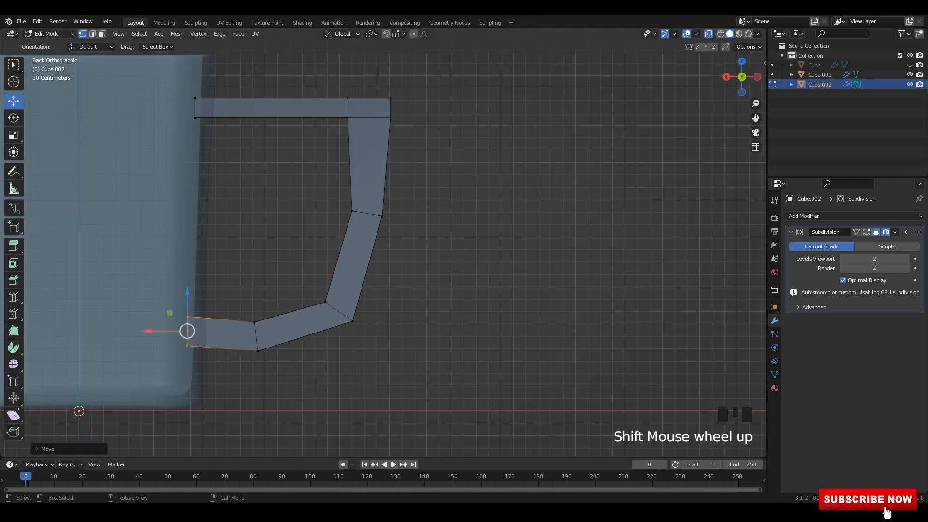
{"action": "scroll", "coordinate": [199, 347], "scroll_direction": "up", "scroll_amount": 1}
{"action": "left_click_drag", "start_coordinate": [184, 290], "coordinate": [185, 295]}
Step: Shift the handle's inner upper corner vertices about 0.06 m away from the mug and return to Object Mode
{"action": "middle_click_drag", "start_coordinate": [217, 262], "coordinate": [207, 335], "text": "shift"}
{"action": "left_click_drag", "start_coordinate": [347, 106], "coordinate": [385, 161]}
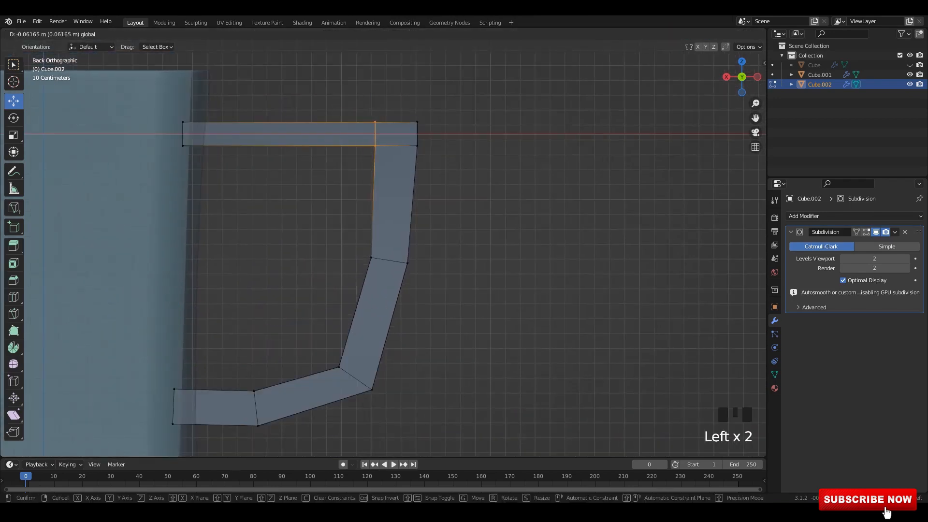
{"action": "left_click_drag", "start_coordinate": [336, 134], "coordinate": [339, 133]}
{"action": "scroll", "coordinate": [383, 247], "scroll_direction": "down", "scroll_amount": 2}
{"action": "key", "text": "alt+z"}
{"action": "key", "text": "Tab"}
Step: Raise the handle's lower curved section in Edit Mode and shift the upper outer corner slightly toward the mug
{"action": "key", "text": "Tab"}
{"action": "key", "text": "alt+z"}
{"action": "left_click_drag", "start_coordinate": [172, 245], "coordinate": [404, 382]}
{"action": "left_click_drag", "start_coordinate": [322, 290], "coordinate": [321, 270]}
{"action": "middle_click_drag", "start_coordinate": [322, 261], "coordinate": [306, 300], "text": "shift"}
{"action": "scroll", "coordinate": [306, 299], "scroll_direction": "up", "scroll_amount": 1}
{"action": "left_click_drag", "start_coordinate": [335, 146], "coordinate": [470, 236]}
{"action": "left_click_drag", "start_coordinate": [345, 199], "coordinate": [333, 199]}
Step: Try shifting the handle's inner upper corner vertices a little outward
{"action": "left_click_drag", "start_coordinate": [264, 155], "coordinate": [363, 225]}
{"action": "left_click_drag", "start_coordinate": [319, 199], "coordinate": [328, 200]}
{"action": "key", "text": "ctrl+z"}
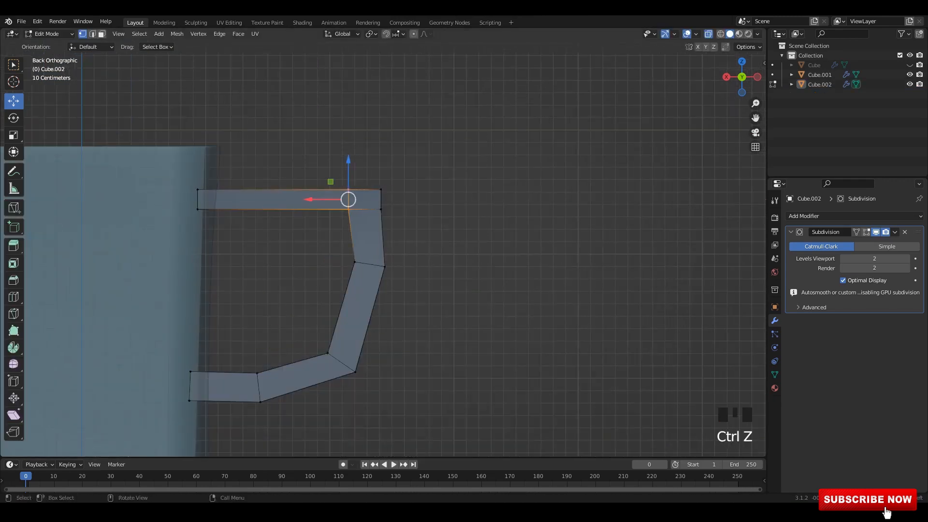
Step: Move the handle's middle joint slightly toward the mug, raise the lower bend and return to Object Mode
{"action": "left_click_drag", "start_coordinate": [323, 239], "coordinate": [414, 292]}
{"action": "left_click_drag", "start_coordinate": [340, 264], "coordinate": [330, 265]}
{"action": "middle_click_drag", "start_coordinate": [314, 309], "coordinate": [333, 244], "text": "shift"}
{"action": "left_click_drag", "start_coordinate": [313, 263], "coordinate": [411, 329]}
{"action": "left_click_drag", "start_coordinate": [342, 279], "coordinate": [336, 263]}
{"action": "key", "text": "alt+z"}
{"action": "key", "text": "Tab"}
Step: Inspect the smoothed handle from several angles and save the file
{"action": "middle_click_drag", "start_coordinate": [367, 232], "coordinate": [295, 285]}
{"action": "scroll", "coordinate": [375, 212], "scroll_direction": "up", "scroll_amount": 4}
{"action": "left_click", "coordinate": [446, 213]}
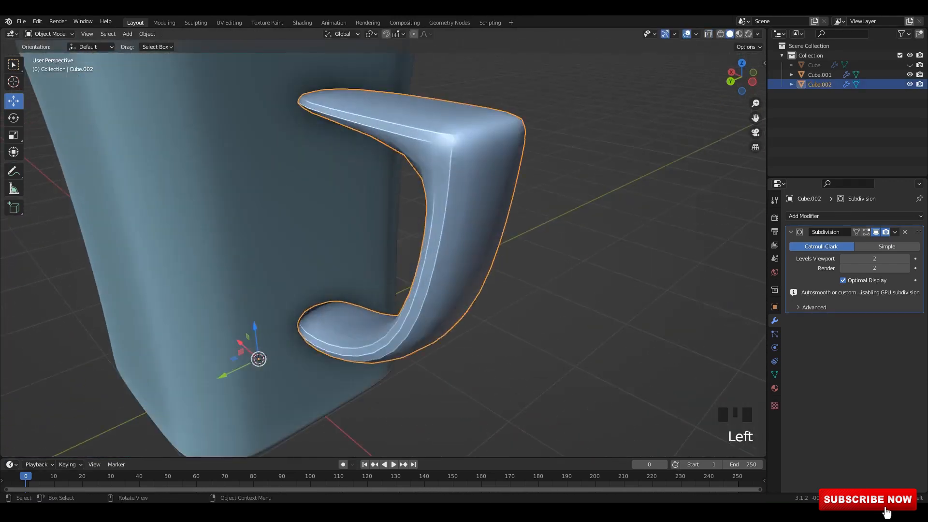
{"action": "key", "text": "ctrl+s"}
{"action": "middle_click_drag", "start_coordinate": [387, 252], "coordinate": [426, 237]}
{"action": "right_click", "coordinate": [456, 175]}
{"action": "middle_click_drag", "start_coordinate": [425, 237], "coordinate": [436, 300], "text": "shift"}
{"action": "middle_click_drag", "start_coordinate": [435, 300], "coordinate": [411, 227], "text": "shift"}
Step: Shift the inner vertices of the handle's middle joint about 0.04 m away from the mug in X-ray Edit Mode
{"action": "left_click", "coordinate": [464, 261]}
{"action": "key", "text": "Tab"}
{"action": "key", "text": "alt+z"}
{"action": "scroll", "coordinate": [406, 200], "scroll_direction": "up", "scroll_amount": 3}
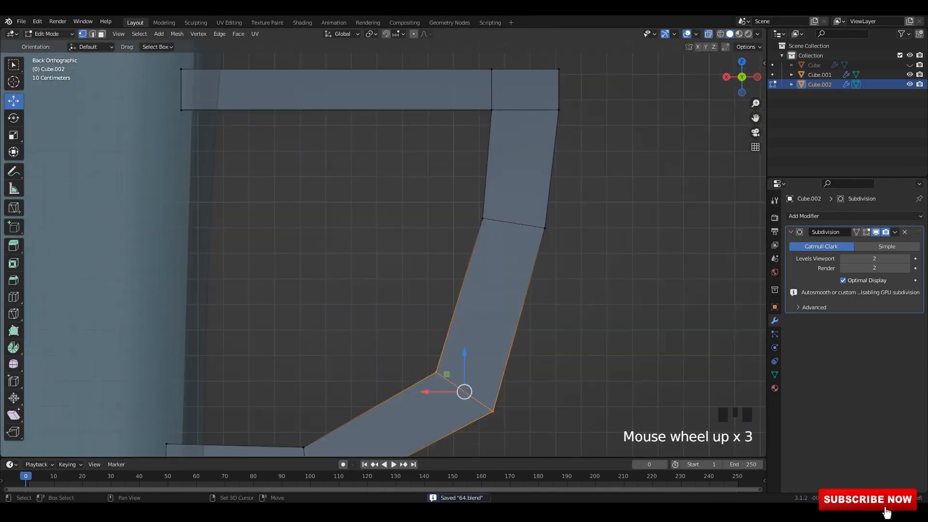
{"action": "middle_click_drag", "start_coordinate": [403, 314], "coordinate": [385, 210], "text": "shift"}
{"action": "scroll", "coordinate": [385, 212], "scroll_direction": "up", "scroll_amount": 1}
{"action": "left_click_drag", "start_coordinate": [385, 215], "coordinate": [447, 313]}
{"action": "left_click_drag", "start_coordinate": [414, 263], "coordinate": [416, 264]}
{"action": "middle_click_drag", "start_coordinate": [416, 264], "coordinate": [394, 400], "text": "shift"}
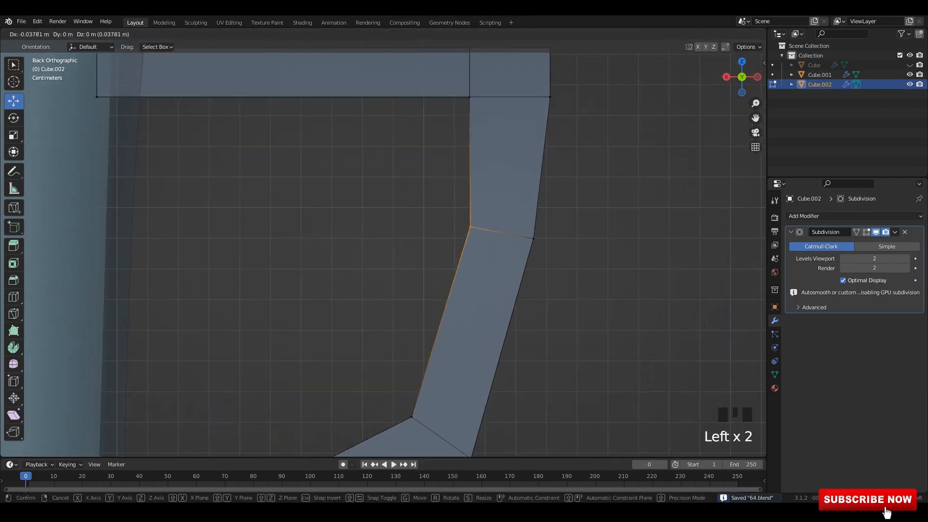
Step: Shift the handle's inner upper corner vertices outward to narrow the corner
{"action": "scroll", "coordinate": [432, 226], "scroll_direction": "down", "scroll_amount": 1}
{"action": "middle_click_drag", "start_coordinate": [432, 226], "coordinate": [415, 308], "text": "shift"}
{"action": "left_click_drag", "start_coordinate": [414, 135], "coordinate": [449, 213]}
{"action": "left_click_drag", "start_coordinate": [403, 184], "coordinate": [416, 184]}
{"action": "middle_click_drag", "start_coordinate": [416, 185], "coordinate": [418, 159], "text": "shift"}
{"action": "left_click_drag", "start_coordinate": [417, 160], "coordinate": [412, 159]}
{"action": "scroll", "coordinate": [412, 162], "scroll_direction": "down", "scroll_amount": 2}
{"action": "middle_click_drag", "start_coordinate": [412, 184], "coordinate": [457, 73], "text": "shift"}
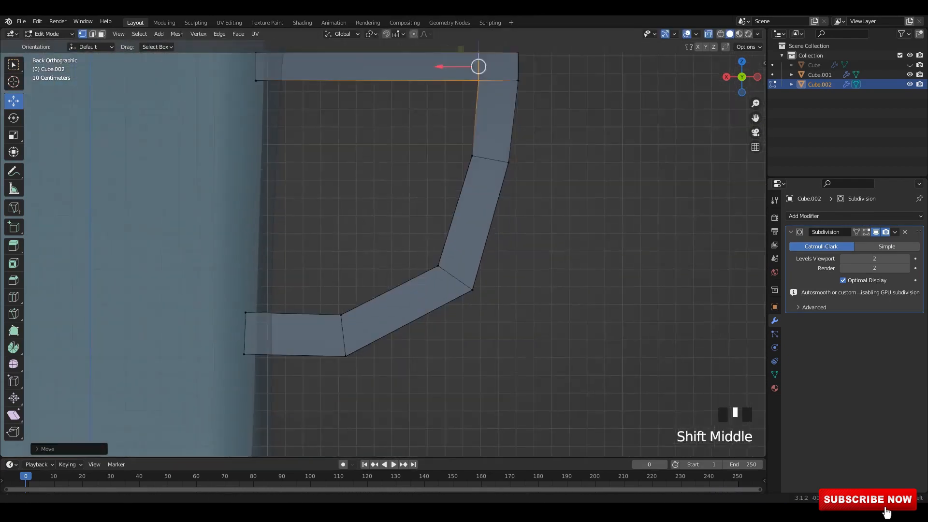
Step: Nudge the vertices of the handle's lower end segment, finishing with its end face inside the mug wall
{"action": "scroll", "coordinate": [374, 334], "scroll_direction": "up", "scroll_amount": 1}
{"action": "left_click_drag", "start_coordinate": [343, 323], "coordinate": [183, 260]}
{"action": "left_click_drag", "start_coordinate": [270, 345], "coordinate": [273, 392]}
{"action": "left_click_drag", "start_coordinate": [181, 334], "coordinate": [185, 334]}
{"action": "scroll", "coordinate": [184, 334], "scroll_direction": "down", "scroll_amount": 1}
{"action": "middle_click_drag", "start_coordinate": [185, 334], "coordinate": [195, 360], "text": "shift"}
{"action": "scroll", "coordinate": [199, 353], "scroll_direction": "down", "scroll_amount": 1}
Step: Turn off X-ray, return to Object Mode and save the file
{"action": "key", "text": "Tab"}
{"action": "key", "text": "Tab"}
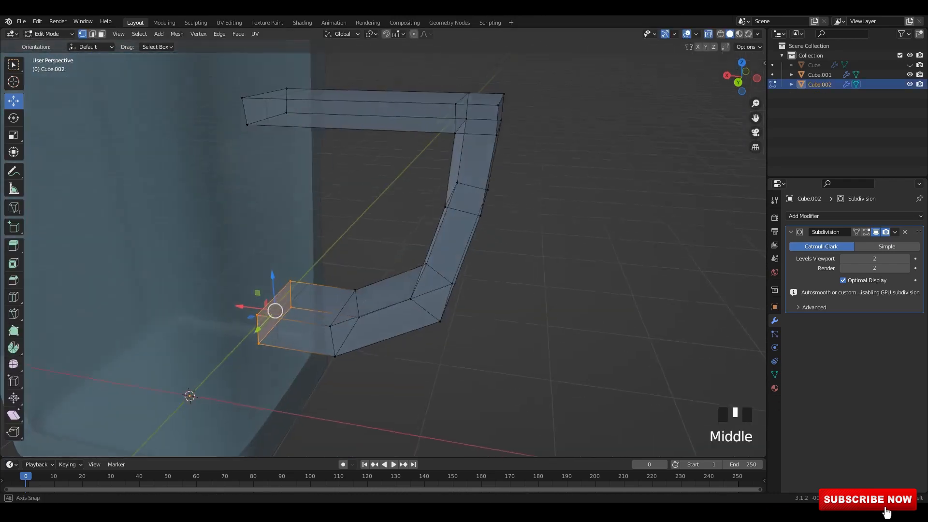
{"action": "left_click", "coordinate": [709, 34]}
{"action": "key", "text": "Tab"}
{"action": "middle_click_drag", "start_coordinate": [386, 277], "coordinate": [366, 280]}
{"action": "key", "text": "ctrl+s"}
Step: Try a centred lengthwise loop cut on the handle and slide it toward one side edge
{"action": "key", "text": "Tab"}
{"action": "middle_click_drag", "start_coordinate": [411, 247], "coordinate": [396, 285], "text": "shift"}
{"action": "left_click", "coordinate": [429, 276]}
{"action": "right_click", "coordinate": [429, 277]}
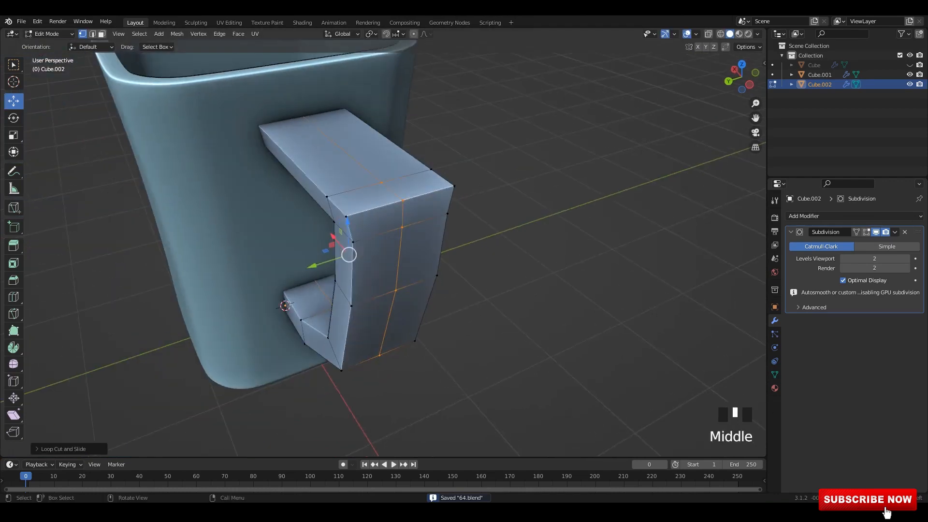
{"action": "scroll", "coordinate": [396, 285], "scroll_direction": "up", "scroll_amount": 2}
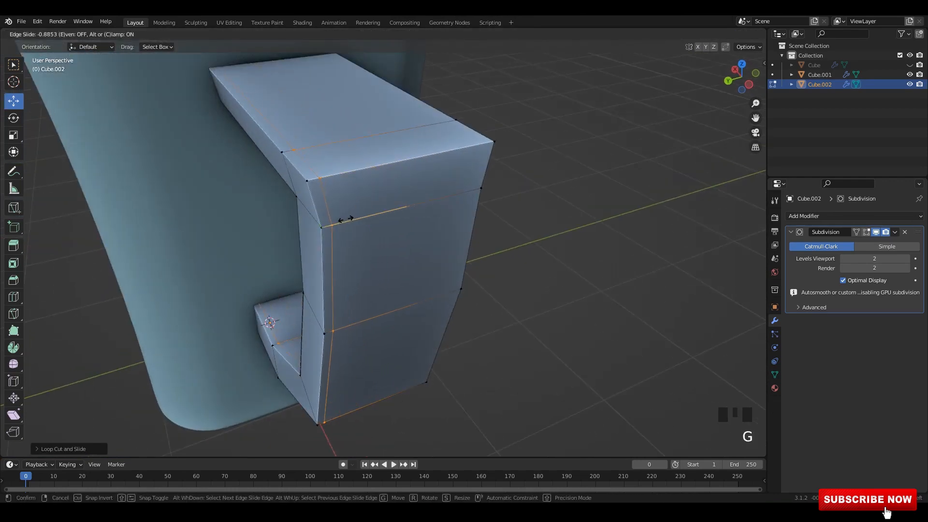
{"action": "mouse_move", "coordinate": [395, 271]}
{"action": "middle_mouse_down"}
{"action": "mouse_move", "coordinate": [387, 285]}
{"action": "mouse_move", "coordinate": [478, 242]}
{"action": "mouse_move", "coordinate": [498, 244]}
{"action": "mouse_move", "coordinate": [488, 261]}
{"action": "mouse_move", "coordinate": [402, 269]}
{"action": "middle_mouse_up"}
{"action": "key", "text": "ctrl+z"}
{"action": "key", "text": "alt+z"}
{"action": "middle_click_drag", "start_coordinate": [401, 269], "coordinate": [370, 257]}
{"action": "key", "text": "ctrl+z"}
{"action": "key", "text": "ctrl+z"}
Step: Delete the selected end face of the handle's lower end inside the mug wall
{"action": "scroll", "coordinate": [374, 273], "scroll_direction": "down", "scroll_amount": 1}
{"action": "middle_click_drag", "start_coordinate": [370, 256], "coordinate": [367, 309], "text": "shift"}
{"action": "key", "text": "x"}
{"action": "left_click", "coordinate": [485, 289]}
{"action": "middle_click_drag", "start_coordinate": [485, 289], "coordinate": [507, 307]}
Step: Add two lengthwise loop cuts to the handle, one near each side edge with slides of about 0.82 and -0.89
{"action": "key", "text": "alt+z"}
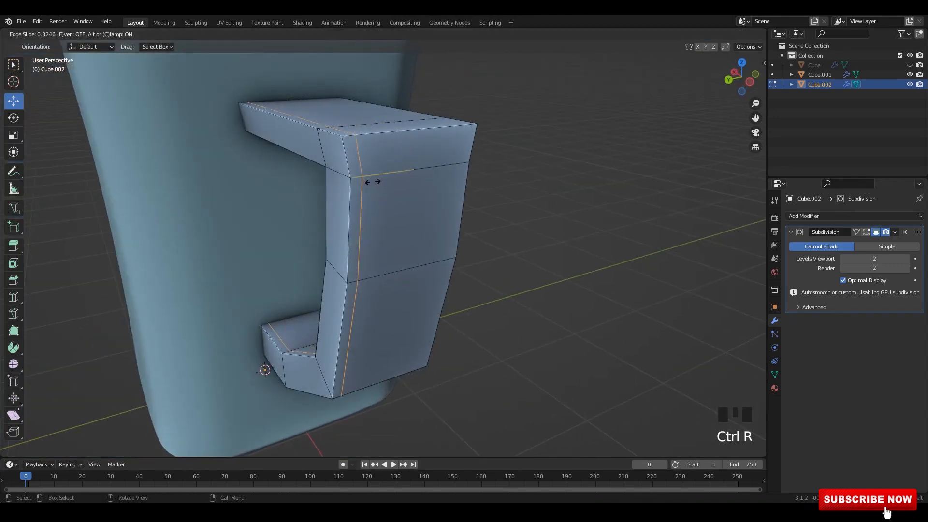
{"action": "left_click", "coordinate": [373, 182]}
{"action": "middle_click_drag", "start_coordinate": [372, 182], "coordinate": [387, 193]}
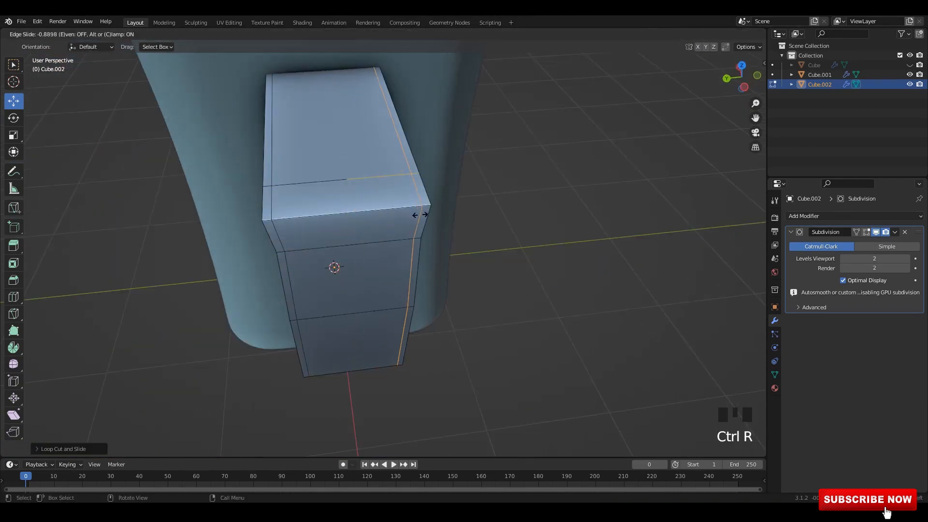
{"action": "scroll", "coordinate": [382, 242], "scroll_direction": "down", "scroll_amount": 2}
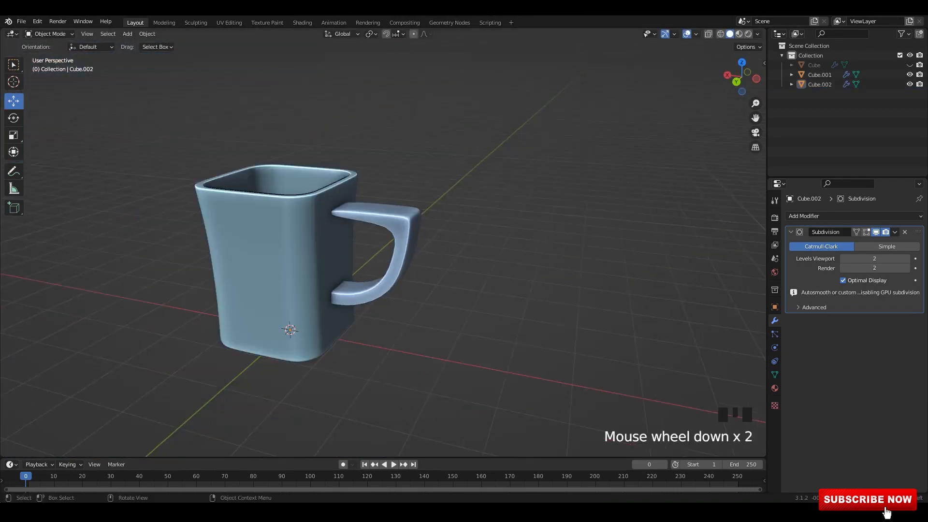
Step: Reveal the hidden coffee bean, then isolate the mug and its handle in Local View
{"action": "middle_click_drag", "start_coordinate": [382, 242], "coordinate": [401, 241]}
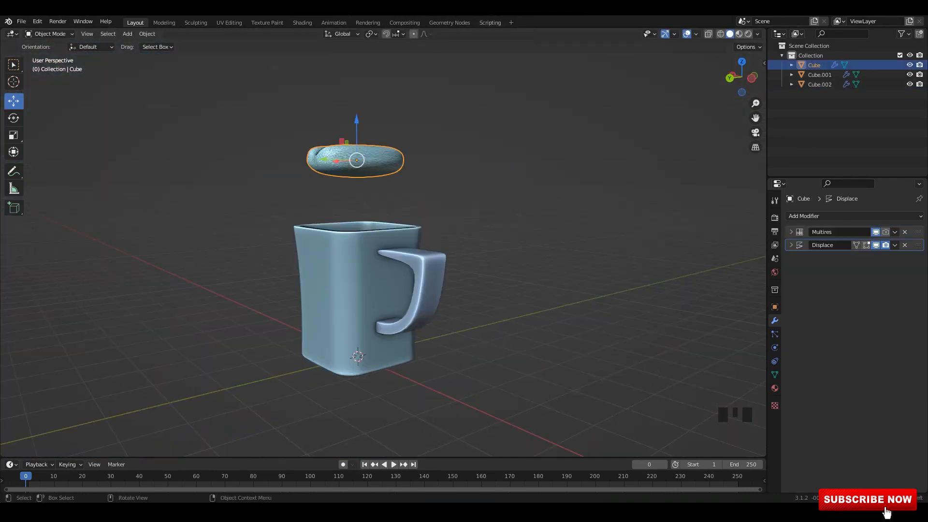
{"action": "middle_click_drag", "start_coordinate": [349, 285], "coordinate": [358, 285]}
{"action": "left_click", "coordinate": [358, 286]}
{"action": "key", "text": "KP_Divide"}
Step: From the back view, shift the handle's inner upper corner vertices outward and raise the upper arm's underside vertices to thin it
{"action": "left_click", "coordinate": [501, 197]}
{"action": "key", "text": "Tab"}
{"action": "key", "text": "ctrl+KP_1"}
{"action": "key", "text": "alt+z"}
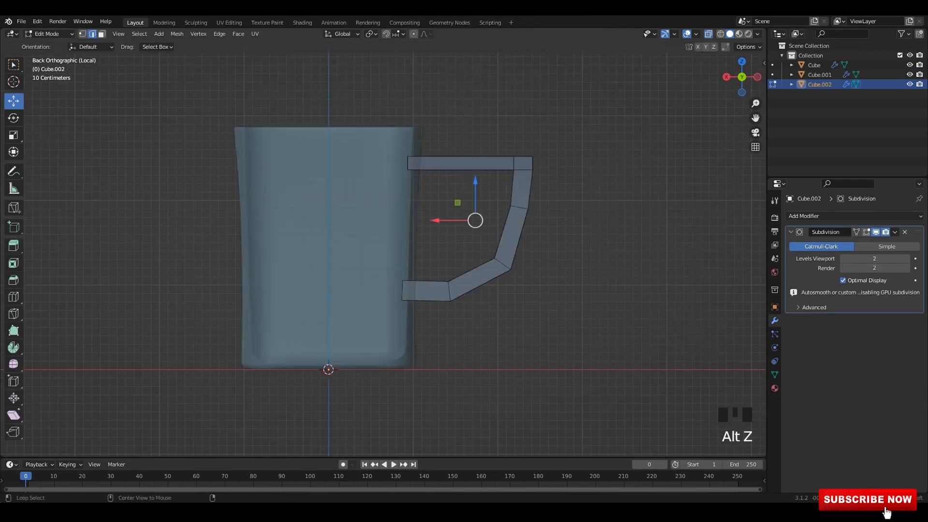
{"action": "scroll", "coordinate": [387, 242], "scroll_direction": "up", "scroll_amount": 3}
{"action": "scroll", "coordinate": [348, 208], "scroll_direction": "up", "scroll_amount": 2}
{"action": "left_click_drag", "start_coordinate": [285, 158], "coordinate": [346, 248]}
{"action": "middle_click_drag", "start_coordinate": [308, 282], "coordinate": [355, 217], "text": "shift"}
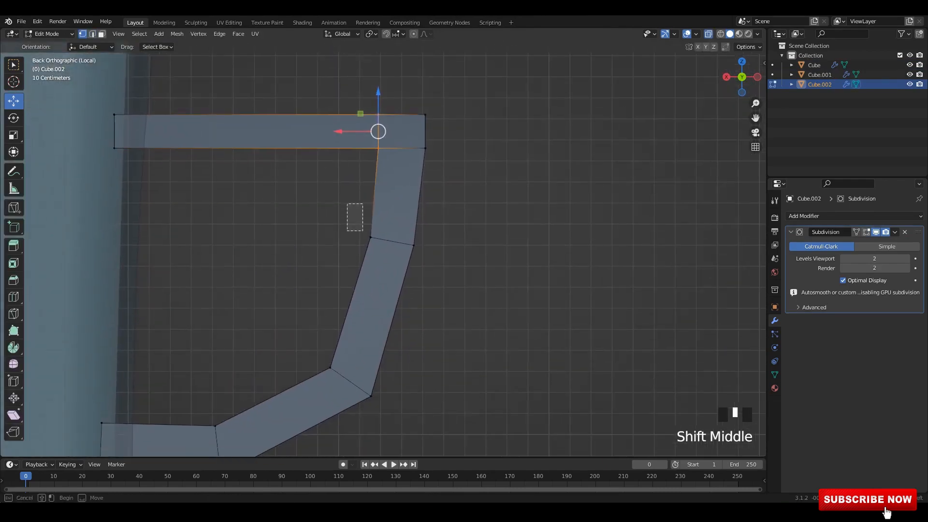
{"action": "left_click_drag", "start_coordinate": [345, 112], "coordinate": [399, 186]}
{"action": "left_click_drag", "start_coordinate": [341, 131], "coordinate": [349, 131]}
{"action": "left_click_drag", "start_coordinate": [105, 138], "coordinate": [470, 179]}
{"action": "left_click_drag", "start_coordinate": [309, 109], "coordinate": [309, 102]}
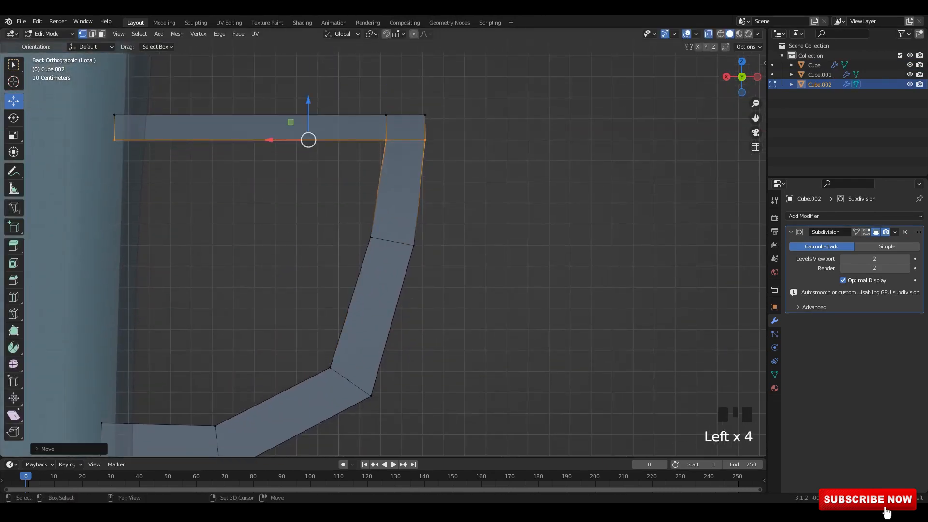
Step: Select the inner vertices of the handle's middle joint, lower bend and lower end, and move them down together
{"action": "left_click_drag", "start_coordinate": [351, 220], "coordinate": [389, 256]}
{"action": "middle_click_drag", "start_coordinate": [387, 271], "coordinate": [442, 165], "text": "shift"}
{"action": "left_click_drag", "start_coordinate": [366, 245], "coordinate": [405, 281], "text": "shift"}
{"action": "left_click_drag", "start_coordinate": [177, 322], "coordinate": [176, 322], "text": "shift"}
{"action": "left_click_drag", "start_coordinate": [310, 219], "coordinate": [310, 237]}
Step: Raise the middle joint's inner vertices about 0.04 m and the lower bend's about 0.06 m, and nudge the lower end's top vertices up
{"action": "middle_click_drag", "start_coordinate": [310, 251], "coordinate": [283, 324], "text": "shift"}
{"action": "left_click_drag", "start_coordinate": [282, 350], "coordinate": [280, 341]}
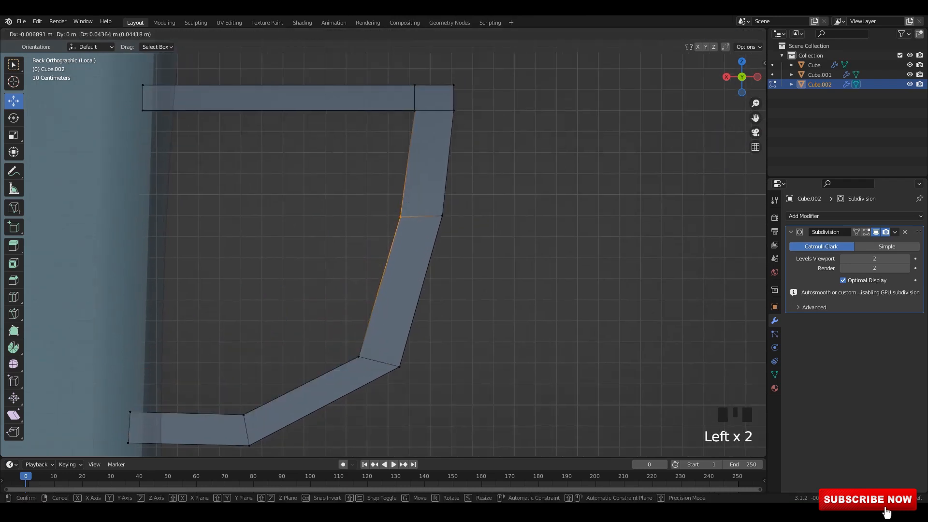
{"action": "left_click", "coordinate": [290, 314]}
{"action": "middle_click_drag", "start_coordinate": [290, 314], "coordinate": [334, 215], "text": "shift"}
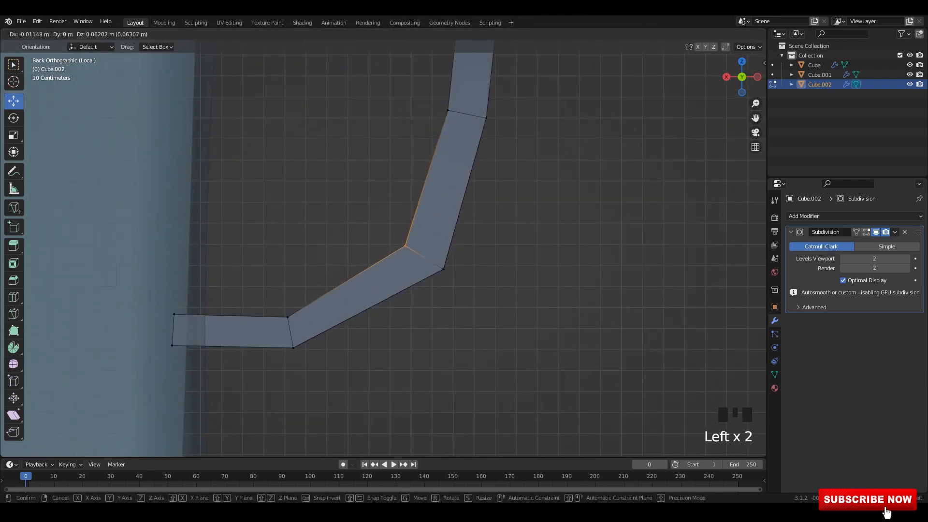
{"action": "left_click_drag", "start_coordinate": [130, 275], "coordinate": [306, 335]}
{"action": "left_click_drag", "start_coordinate": [231, 278], "coordinate": [231, 274]}
Step: Try moving the handle's inner upper corner vertices toward the mug
{"action": "scroll", "coordinate": [310, 290], "scroll_direction": "down", "scroll_amount": 2}
{"action": "middle_click_drag", "start_coordinate": [309, 290], "coordinate": [315, 324], "text": "shift"}
{"action": "scroll", "coordinate": [338, 271], "scroll_direction": "up", "scroll_amount": 1}
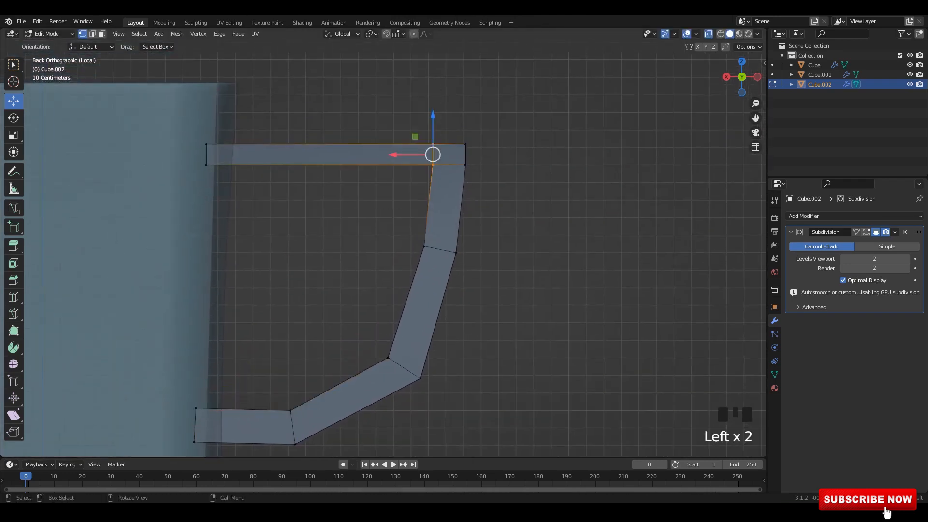
{"action": "left_click_drag", "start_coordinate": [393, 155], "coordinate": [360, 155]}
{"action": "key", "text": "ctrl+z"}
Step: Return to Object Mode and deselect the handle to examine its smoothed profile
{"action": "middle_click_drag", "start_coordinate": [360, 155], "coordinate": [433, 106], "text": "shift"}
{"action": "key", "text": "Tab"}
{"action": "left_click", "coordinate": [580, 290]}
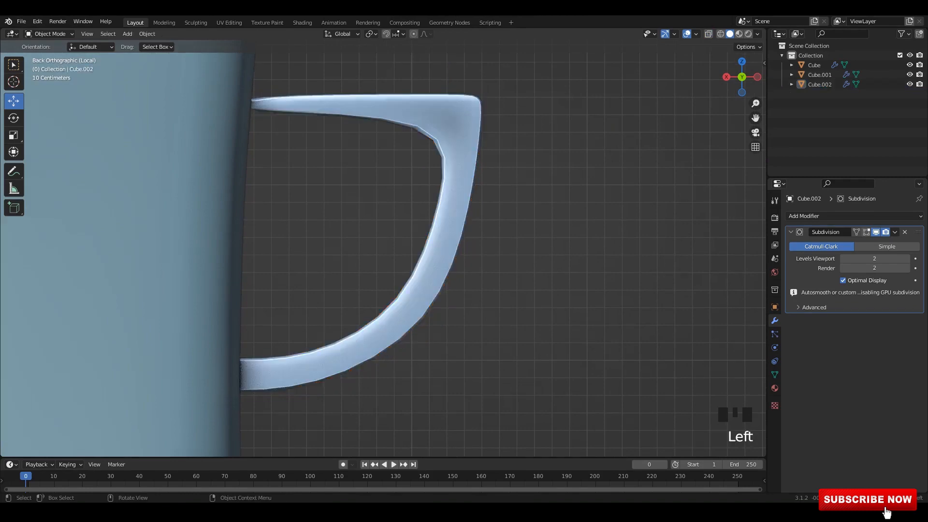
Step: Delete the end face of the handle's upper end at the mug wall and return to Object Mode
{"action": "key", "text": "Tab"}
{"action": "middle_click_drag", "start_coordinate": [367, 241], "coordinate": [375, 270], "text": "shift"}
{"action": "scroll", "coordinate": [193, 156], "scroll_direction": "down", "scroll_amount": 2}
{"action": "left_click_drag", "start_coordinate": [193, 155], "coordinate": [290, 418]}
{"action": "middle_click_drag", "start_coordinate": [290, 419], "coordinate": [334, 295]}
{"action": "key", "text": "x"}
{"action": "middle_click", "coordinate": [334, 294], "text": "alt"}
{"action": "middle_click", "coordinate": [334, 294], "text": "alt"}
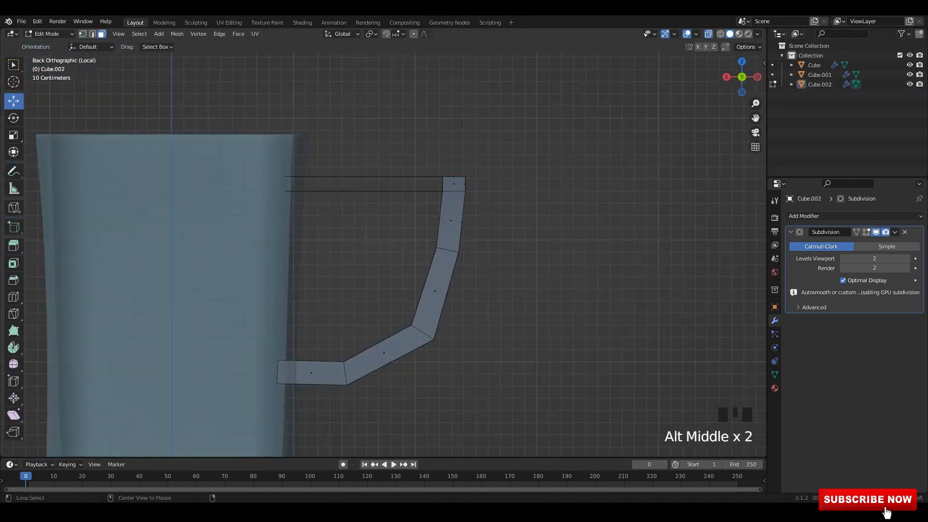
{"action": "key", "text": "alt+z"}
{"action": "key", "text": "Tab"}
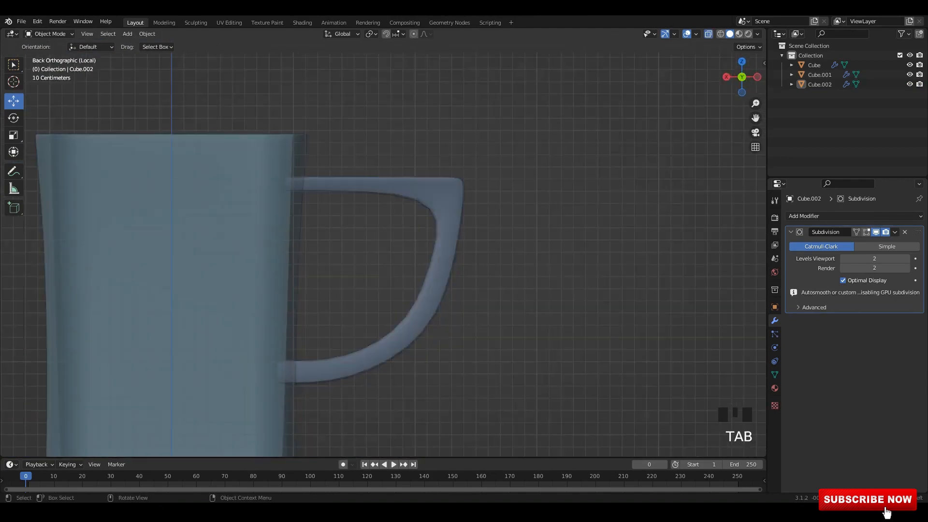
{"action": "left_click", "coordinate": [372, 290]}
Step: From the left view, select the whole handle mesh in Edit Mode and scale it narrower along Y
{"action": "middle_click_drag", "start_coordinate": [372, 290], "coordinate": [397, 271], "text": "alt"}
{"action": "key", "text": "Tab"}
{"action": "middle_click_drag", "start_coordinate": [396, 271], "coordinate": [445, 270], "text": "alt"}
{"action": "middle_click_drag", "start_coordinate": [396, 270], "coordinate": [445, 270], "text": "alt"}
{"action": "left_click_drag", "start_coordinate": [308, 137], "coordinate": [488, 426]}
{"action": "key", "text": "s"}
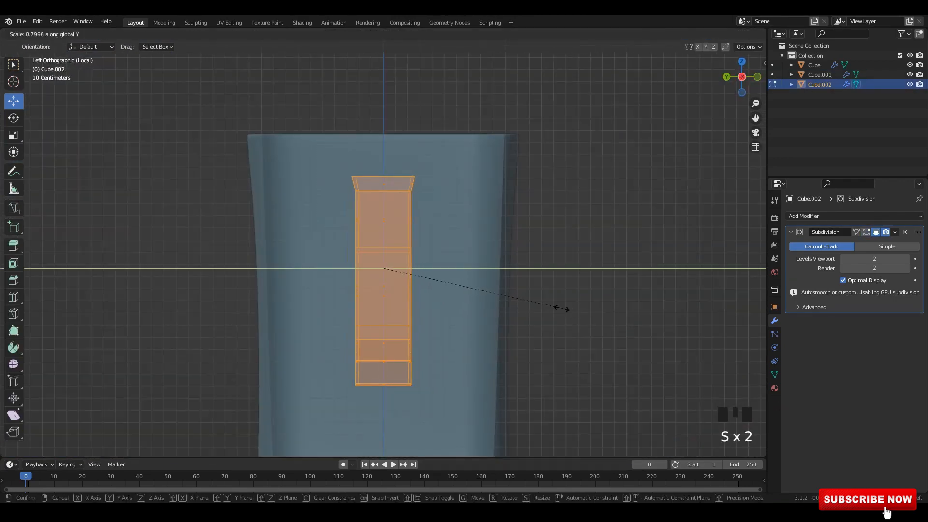
{"action": "left_click", "coordinate": [527, 307]}
Step: Straighten both long sides of the handle by scaling each side's vertices flat along Y
{"action": "scroll", "coordinate": [527, 308], "scroll_direction": "down", "scroll_amount": 1}
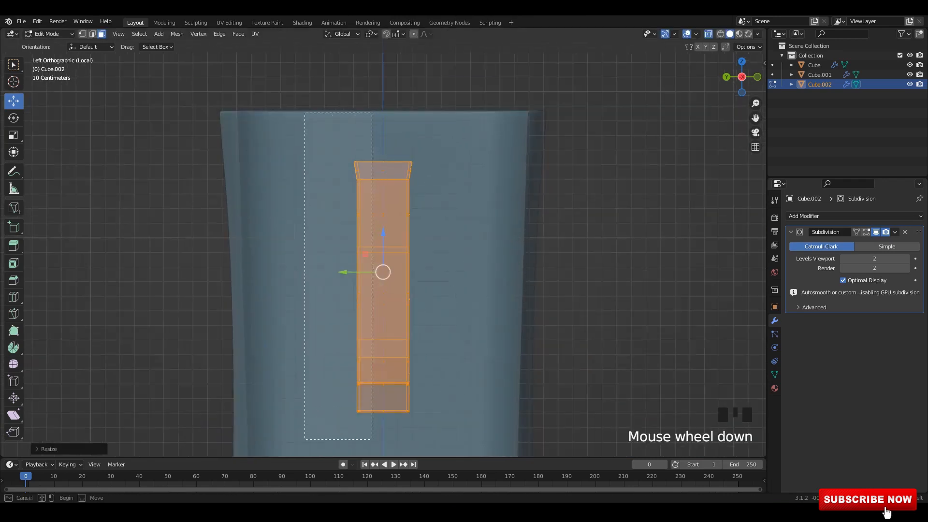
{"action": "left_click_drag", "start_coordinate": [304, 112], "coordinate": [372, 440]}
{"action": "key", "text": "s"}
{"action": "key", "text": "x"}
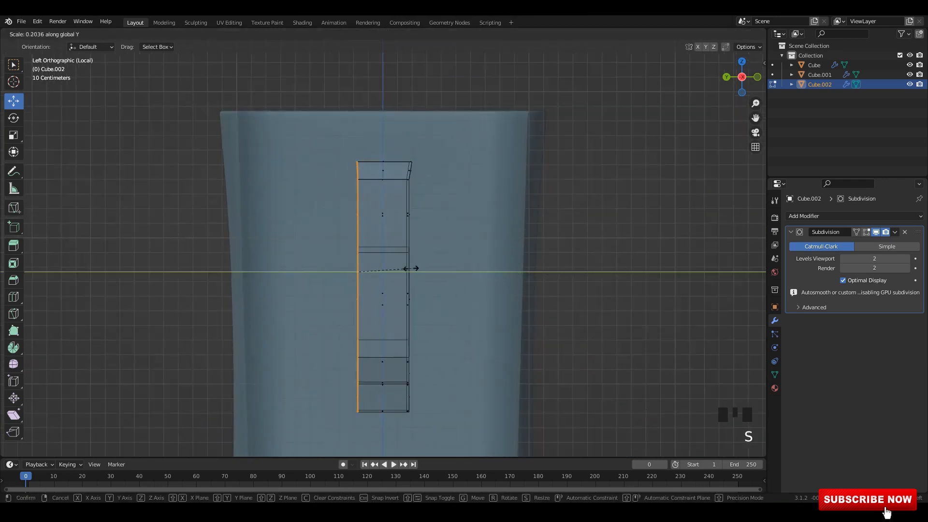
{"action": "left_click", "coordinate": [411, 269]}
{"action": "left_click_drag", "start_coordinate": [394, 135], "coordinate": [549, 446]}
{"action": "key", "text": "s"}
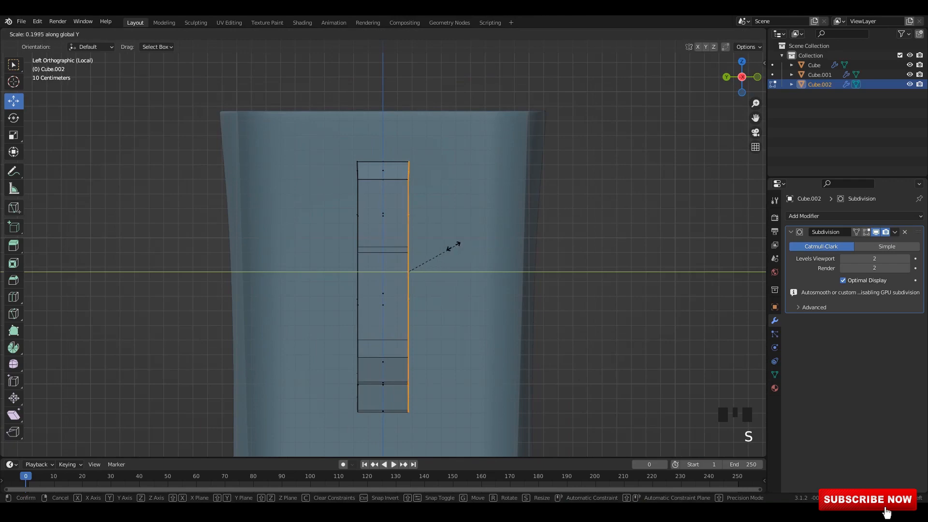
{"action": "left_click", "coordinate": [454, 247]}
Step: Turn X-ray off and return to Object Mode to examine the narrowed handle from an angle
{"action": "middle_click_drag", "start_coordinate": [454, 247], "coordinate": [522, 261]}
{"action": "key", "text": "alt+z"}
{"action": "key", "text": "Tab"}
{"action": "left_click", "coordinate": [556, 266]}
{"action": "left_click", "coordinate": [450, 261]}
{"action": "key", "text": "grave"}
{"action": "middle_click_drag", "start_coordinate": [435, 261], "coordinate": [464, 213]}
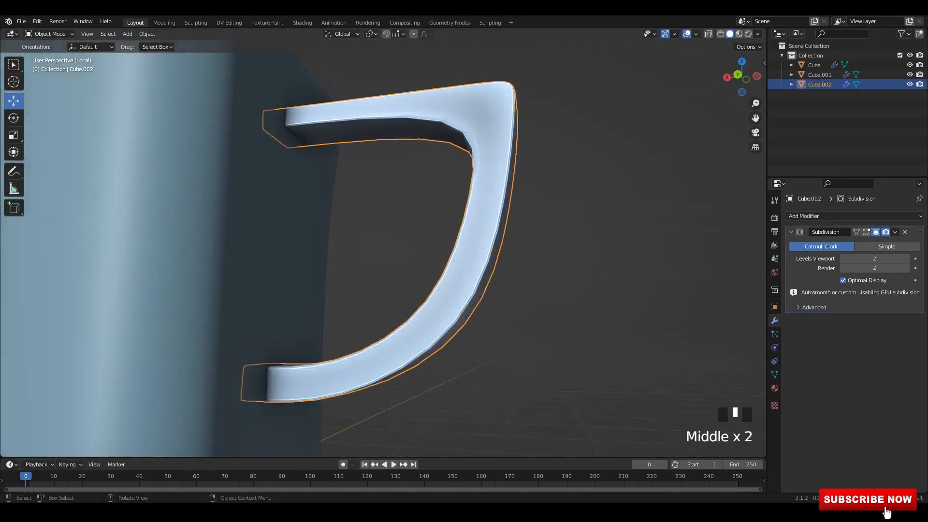
Step: Add a loop cut just below the handle's upper outer corner and return to Object Mode
{"action": "key", "text": "Tab"}
{"action": "middle_click_drag", "start_coordinate": [367, 314], "coordinate": [356, 344]}
{"action": "scroll", "coordinate": [336, 392], "scroll_direction": "up", "scroll_amount": 3}
{"action": "key", "text": "ctrl+r"}
{"action": "left_click", "coordinate": [464, 224]}
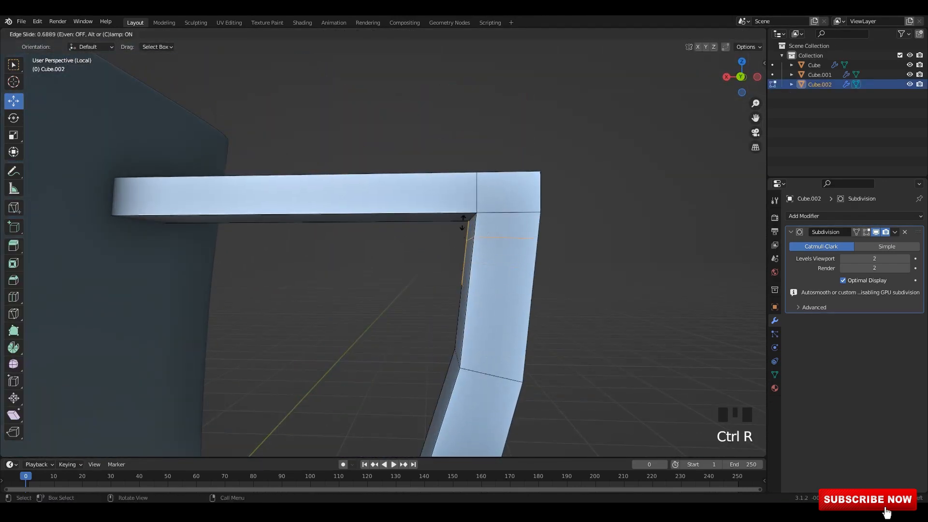
{"action": "left_click", "coordinate": [463, 212]}
{"action": "key", "text": "Tab"}
{"action": "left_click", "coordinate": [570, 251]}
Step: Raise the handle's viewport subdivision level to 3
{"action": "scroll", "coordinate": [556, 252], "scroll_direction": "down", "scroll_amount": 3}
{"action": "middle_click_drag", "start_coordinate": [531, 242], "coordinate": [522, 273]}
{"action": "scroll", "coordinate": [522, 274], "scroll_direction": "down", "scroll_amount": 2}
{"action": "left_click", "coordinate": [429, 275]}
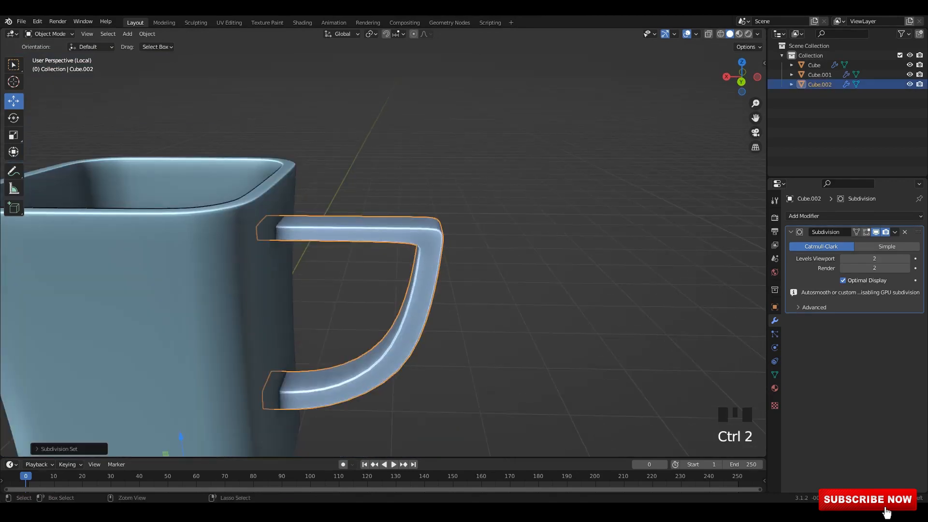
{"action": "key", "text": "ctrl+3"}
Step: From the back view with X-ray on, move the handle's upper outer corner toward the mug along X
{"action": "middle_click_drag", "start_coordinate": [435, 271], "coordinate": [483, 271], "text": "alt"}
{"action": "left_click", "coordinate": [493, 256]}
{"action": "left_click", "coordinate": [410, 257]}
{"action": "key", "text": "Tab"}
{"action": "key", "text": "alt+z"}
{"action": "left_click_drag", "start_coordinate": [386, 227], "coordinate": [454, 290]}
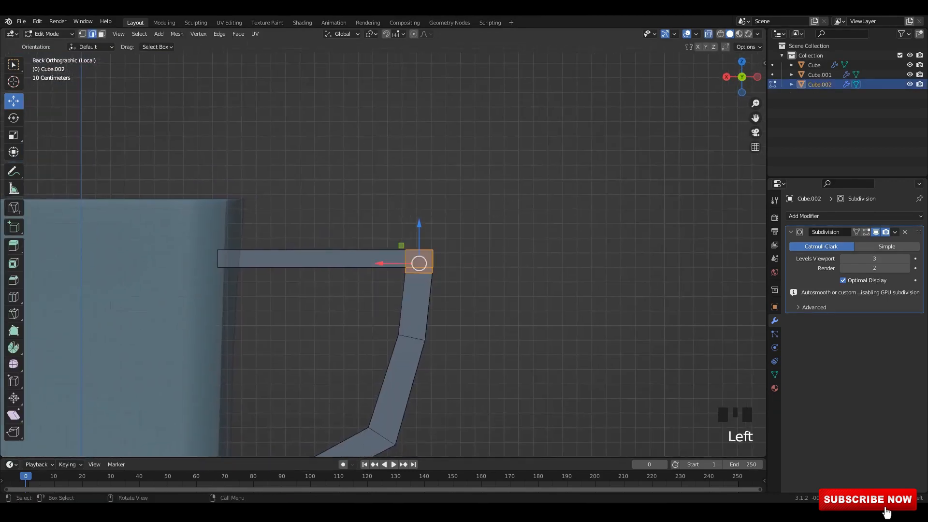
{"action": "left_click_drag", "start_coordinate": [381, 263], "coordinate": [355, 264]}
Step: Move the first bend below the handle's upper corner toward the mug along X
{"action": "middle_click_drag", "start_coordinate": [387, 300], "coordinate": [369, 274], "text": "shift"}
{"action": "scroll", "coordinate": [369, 274], "scroll_direction": "up", "scroll_amount": 1}
{"action": "left_click_drag", "start_coordinate": [363, 307], "coordinate": [430, 346]}
{"action": "middle_click_drag", "start_coordinate": [411, 338], "coordinate": [405, 293], "text": "shift"}
{"action": "left_click_drag", "start_coordinate": [352, 282], "coordinate": [325, 283]}
{"action": "left_click", "coordinate": [324, 282]}
{"action": "middle_click_drag", "start_coordinate": [368, 271], "coordinate": [361, 322], "text": "shift"}
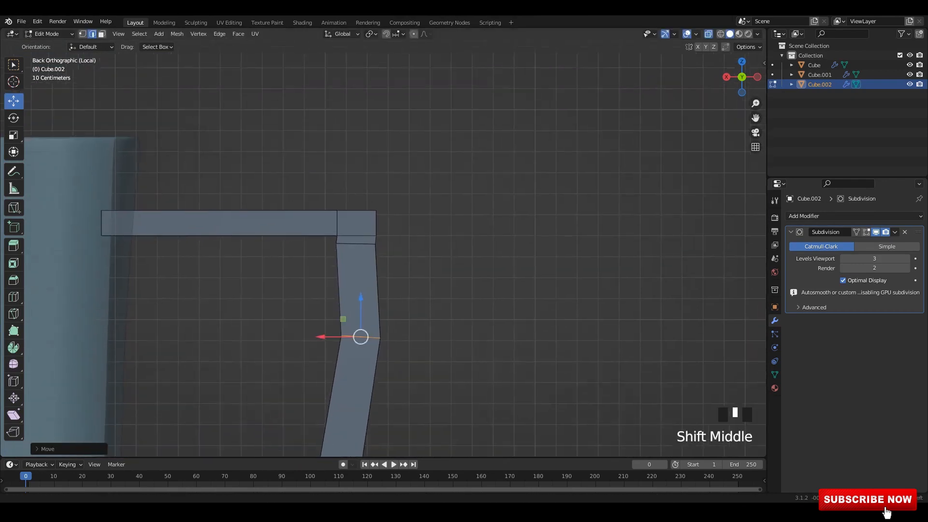
Step: Edge-slide the loop just below the handle's upper corner downward, then shift it slightly along X and rotate it
{"action": "left_click_drag", "start_coordinate": [318, 244], "coordinate": [425, 272]}
{"action": "scroll", "coordinate": [425, 271], "scroll_direction": "up", "scroll_amount": 3}
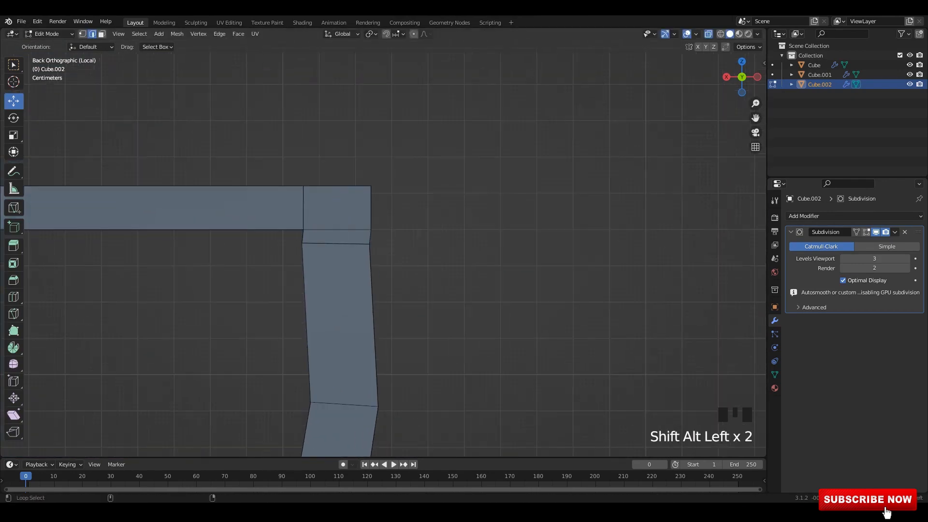
{"action": "left_click", "coordinate": [357, 272]}
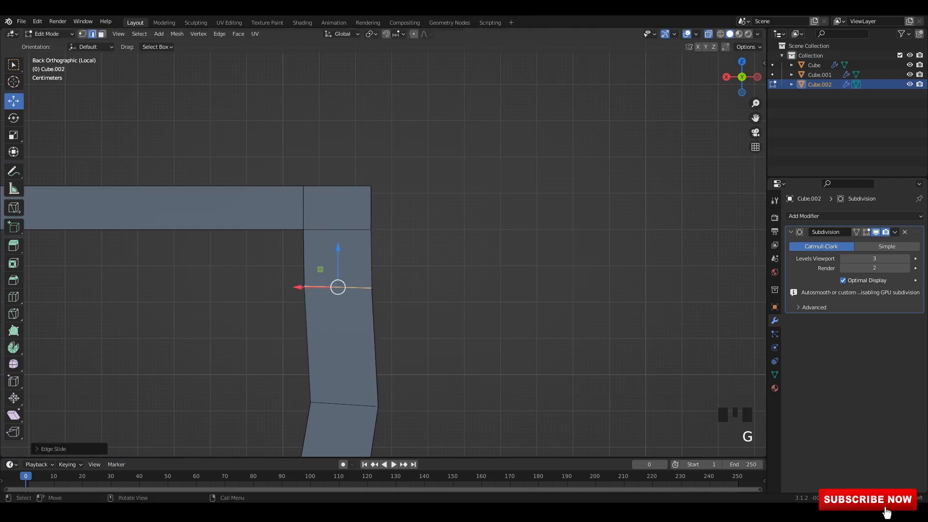
{"action": "left_click_drag", "start_coordinate": [300, 287], "coordinate": [303, 287]}
{"action": "key", "text": "r"}
{"action": "middle_click_drag", "start_coordinate": [463, 312], "coordinate": [519, 238], "text": "shift"}
{"action": "left_click", "coordinate": [472, 299]}
Step: Edge-slide the loop at the middle bend of the handle downward and nudge it along X
{"action": "left_click_drag", "start_coordinate": [506, 294], "coordinate": [337, 370]}
{"action": "left_click_drag", "start_coordinate": [356, 334], "coordinate": [353, 335]}
{"action": "scroll", "coordinate": [353, 334], "scroll_direction": "down", "scroll_amount": 3}
{"action": "middle_click_drag", "start_coordinate": [353, 334], "coordinate": [364, 277], "text": "shift"}
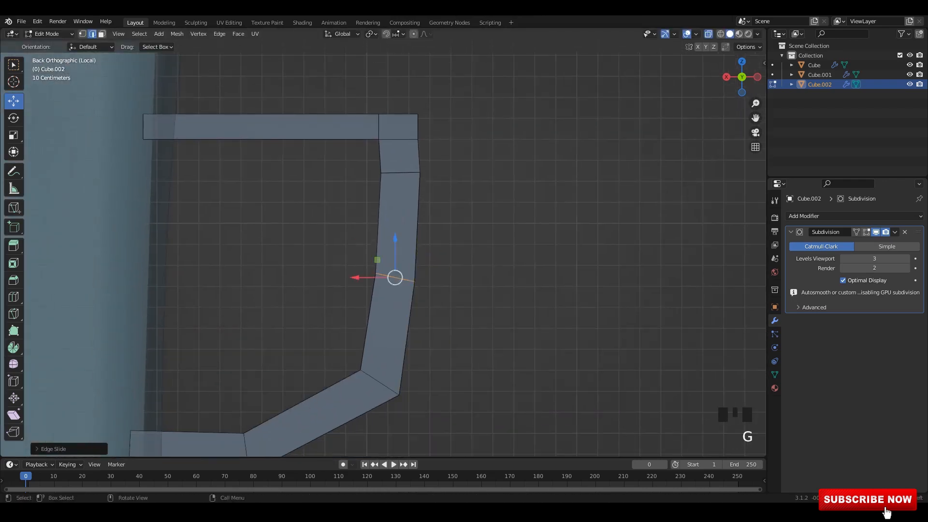
Step: Move the inner vertices of the handle's lower bend away from the mug and return to Object Mode to check the curve
{"action": "middle_click_drag", "start_coordinate": [442, 348], "coordinate": [462, 285], "text": "shift"}
{"action": "left_click_drag", "start_coordinate": [462, 286], "coordinate": [376, 318]}
{"action": "left_click_drag", "start_coordinate": [363, 307], "coordinate": [370, 308]}
{"action": "left_click_drag", "start_coordinate": [400, 318], "coordinate": [459, 370]}
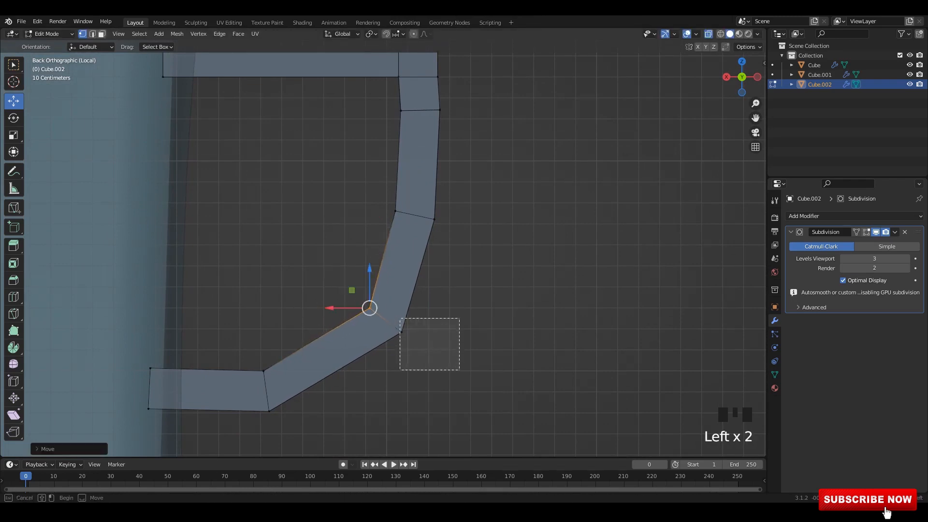
{"action": "left_click", "coordinate": [294, 392]}
{"action": "key", "text": "Tab"}
{"action": "scroll", "coordinate": [284, 379], "scroll_direction": "down", "scroll_amount": 4}
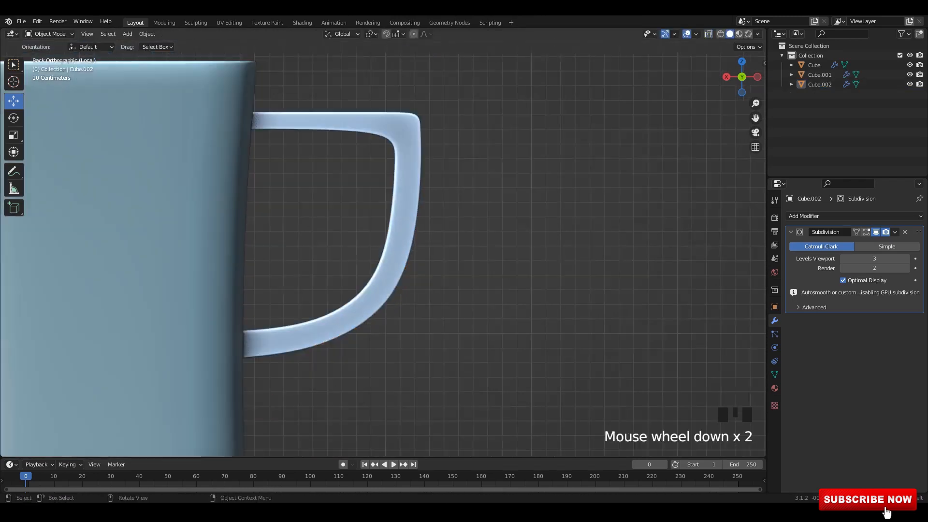
Step: Join the mug and handle into one object, save the file and open the joined mesh in Edit Mode
{"action": "middle_click_drag", "start_coordinate": [284, 379], "coordinate": [414, 340]}
{"action": "middle_click_drag", "start_coordinate": [413, 339], "coordinate": [427, 345], "text": "shift"}
{"action": "left_click_drag", "start_coordinate": [490, 161], "coordinate": [338, 251]}
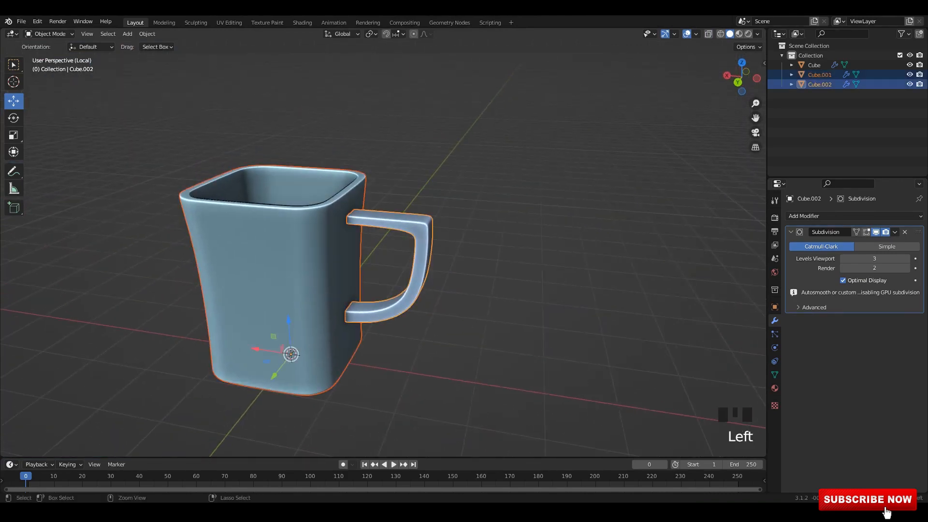
{"action": "middle_click_drag", "start_coordinate": [387, 241], "coordinate": [387, 217]}
{"action": "left_click", "coordinate": [604, 339]}
{"action": "key", "text": "ctrl+s"}
{"action": "left_click", "coordinate": [352, 270]}
{"action": "key", "text": "Tab"}
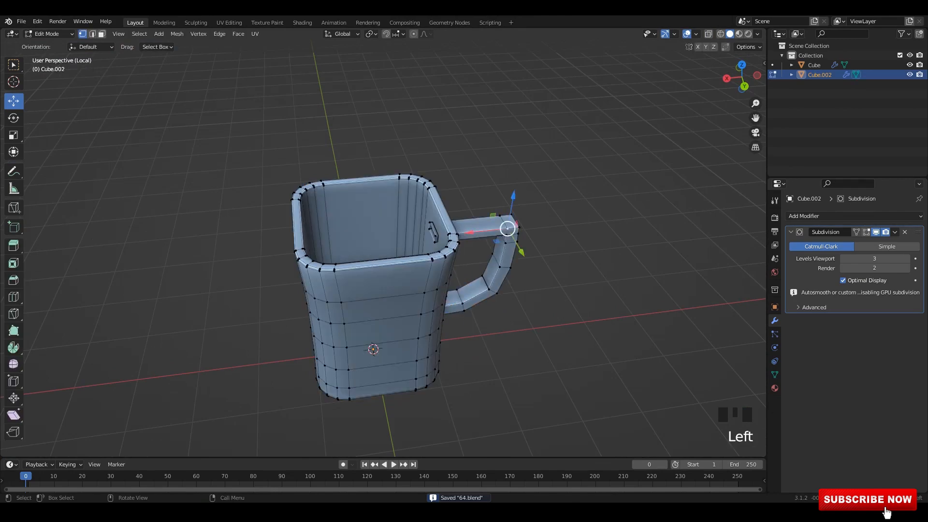
Step: Save the file and show the joined mug in X-ray from the back view
{"action": "middle_click_drag", "start_coordinate": [503, 232], "coordinate": [483, 261]}
{"action": "middle_click_drag", "start_coordinate": [484, 261], "coordinate": [435, 290], "text": "shift"}
{"action": "scroll", "coordinate": [483, 269], "scroll_direction": "up", "scroll_amount": 3}
{"action": "key", "text": "ctrl+s"}
{"action": "left_click", "coordinate": [515, 276]}
{"action": "key", "text": "Tab"}
{"action": "key", "text": "alt+z"}
{"action": "key", "text": "Tab"}
{"action": "key", "text": "Tab"}
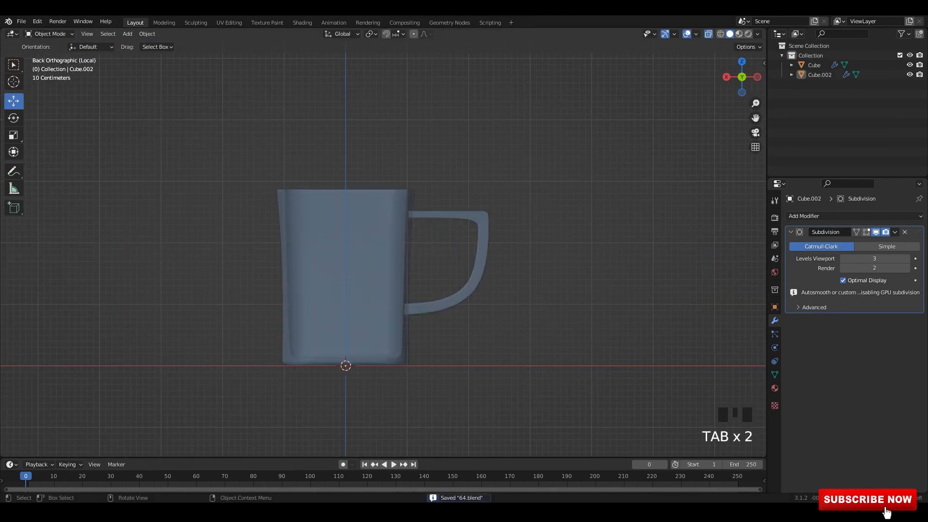
Step: Move the lower section of the handle down along the mug wall and return to Object Mode
{"action": "key", "text": "Tab"}
{"action": "scroll", "coordinate": [329, 290], "scroll_direction": "up", "scroll_amount": 2}
{"action": "left_click_drag", "start_coordinate": [359, 123], "coordinate": [609, 265], "text": "ctrl"}
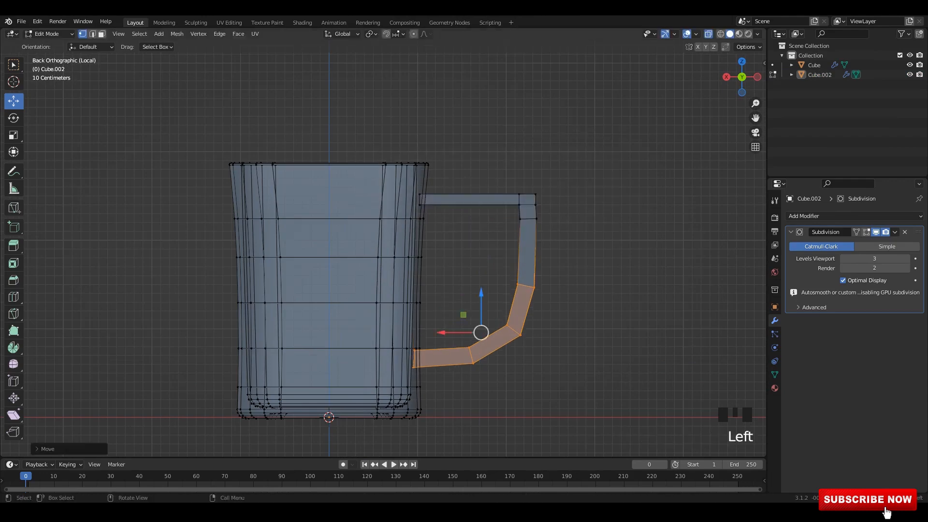
{"action": "key", "text": "Tab"}
Step: Reposition the edge loop below the handle's upper corner and scale it slightly narrower along X
{"action": "scroll", "coordinate": [383, 255], "scroll_direction": "up", "scroll_amount": 3}
{"action": "key", "text": "Tab"}
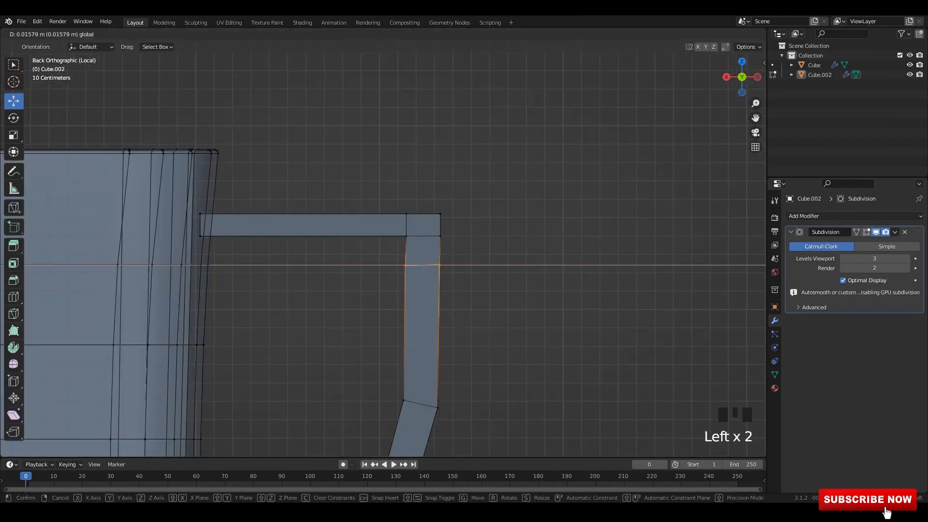
{"action": "scroll", "coordinate": [386, 238], "scroll_direction": "up", "scroll_amount": 2, "text": "shift"}
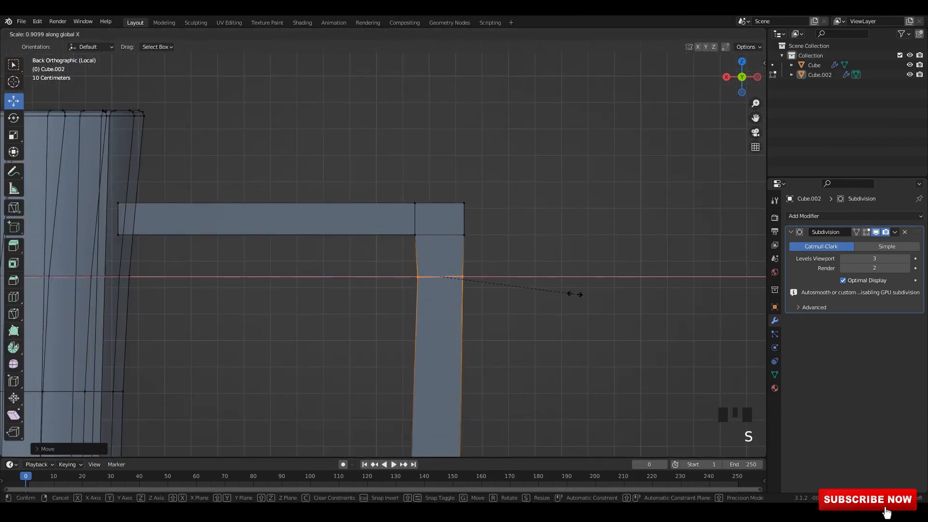
{"action": "left_click_drag", "start_coordinate": [403, 277], "coordinate": [401, 277]}
{"action": "scroll", "coordinate": [401, 271], "scroll_direction": "down", "scroll_amount": 2}
{"action": "middle_click_drag", "start_coordinate": [401, 271], "coordinate": [464, 222], "text": "shift"}
Step: Return to Object Mode, save the file and exit local view to show the whole scene
{"action": "key", "text": "Tab"}
{"action": "key", "text": "ctrl+s"}
{"action": "left_click", "coordinate": [387, 266]}
{"action": "scroll", "coordinate": [435, 222], "scroll_direction": "down", "scroll_amount": 1}
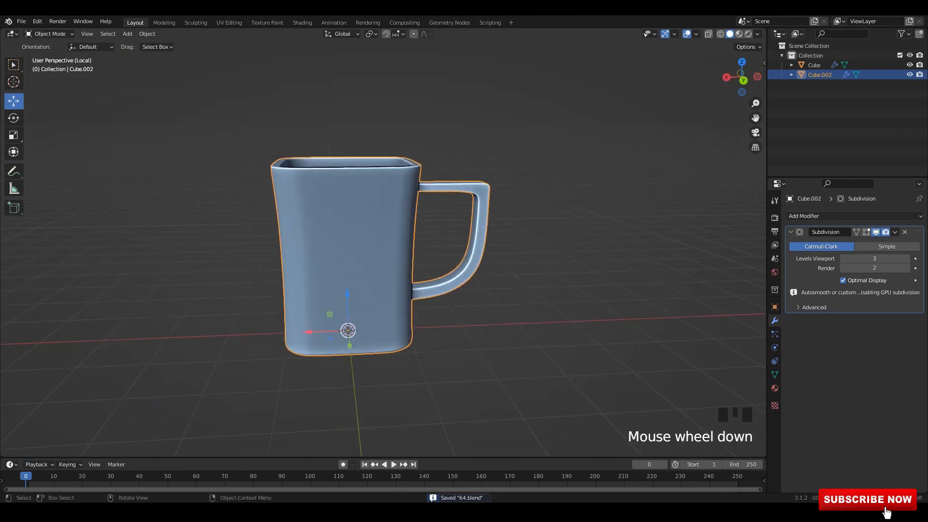
{"action": "key", "text": "KP_Divide"}
Step: From the top view, rotate the coffee bean crosswise and move it over the mug's handle side
{"action": "scroll", "coordinate": [411, 218], "scroll_direction": "down", "scroll_amount": 2}
{"action": "middle_click_drag", "start_coordinate": [387, 208], "coordinate": [430, 203]}
{"action": "left_click", "coordinate": [411, 193]}
{"action": "left_click", "coordinate": [362, 188]}
{"action": "middle_click_drag", "start_coordinate": [368, 194], "coordinate": [401, 280], "text": "alt"}
{"action": "key", "text": "r"}
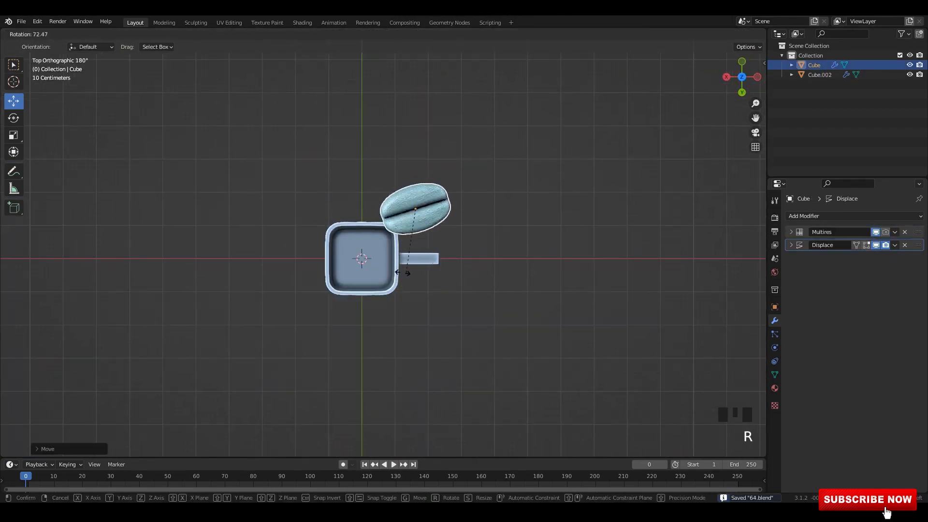
{"action": "left_click_drag", "start_coordinate": [415, 209], "coordinate": [425, 243]}
{"action": "key", "text": "r"}
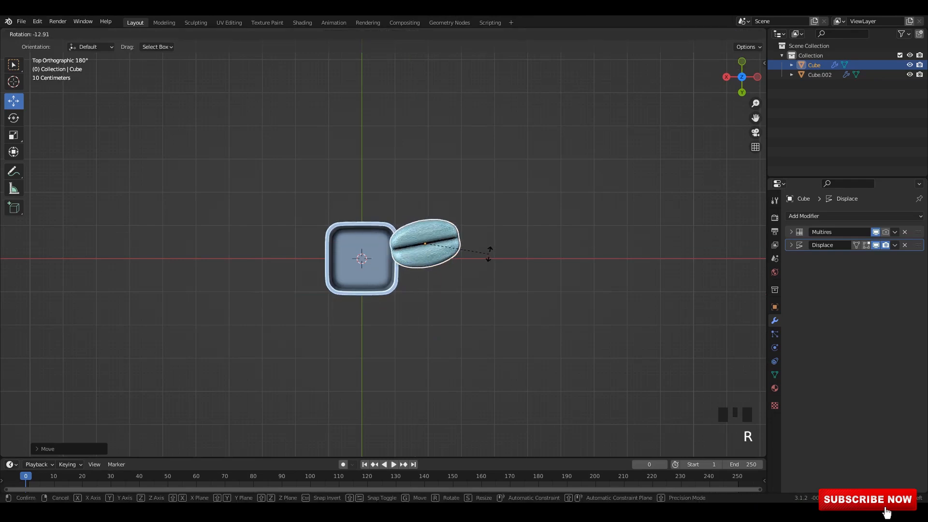
{"action": "left_click", "coordinate": [489, 254]}
Step: From the back view, tilt the coffee bean about 10° and lower it toward the mug
{"action": "middle_click_drag", "start_coordinate": [489, 254], "coordinate": [470, 201]}
{"action": "key", "text": "ctrl+s"}
{"action": "key", "text": "r"}
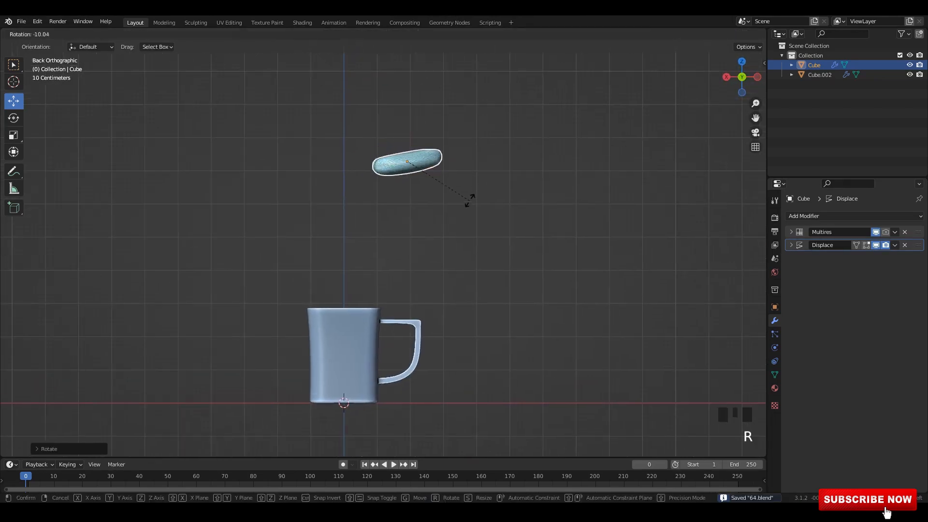
{"action": "left_click_drag", "start_coordinate": [407, 161], "coordinate": [407, 188]}
{"action": "left_click", "coordinate": [407, 188]}
Step: Rotate the coffee bean once more above the mug, deselect it and save the file
{"action": "middle_click_drag", "start_coordinate": [416, 227], "coordinate": [361, 259], "text": "alt"}
{"action": "key", "text": "r"}
{"action": "left_click", "coordinate": [431, 238]}
{"action": "left_click", "coordinate": [353, 244]}
{"action": "middle_click_drag", "start_coordinate": [360, 259], "coordinate": [359, 254], "text": "shift"}
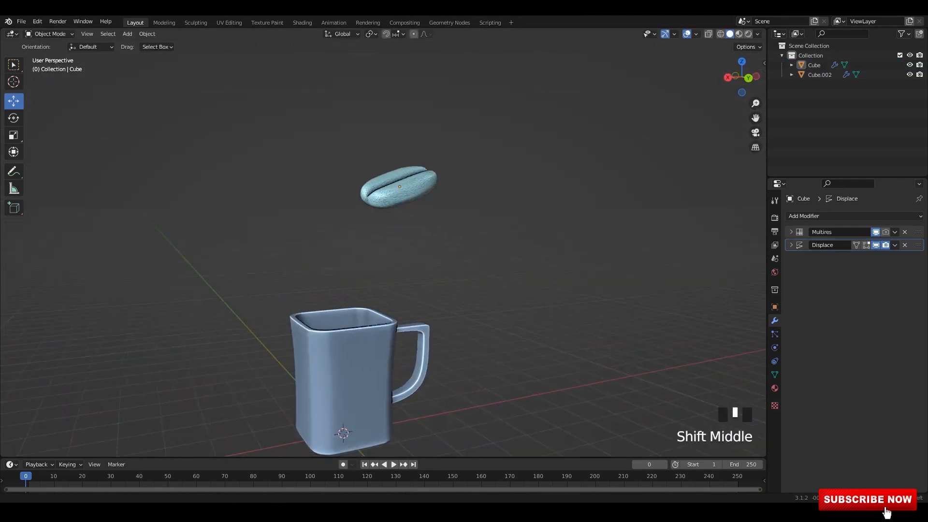
{"action": "key", "text": "ctrl+s"}
Step: Add a plane mesh and raise it to just below the mug's rim as the coffee surface
{"action": "scroll", "coordinate": [237, 213], "scroll_direction": "up", "scroll_amount": 2}
{"action": "middle_click_drag", "start_coordinate": [237, 212], "coordinate": [277, 166]}
{"action": "key", "text": "shift+a"}
{"action": "mouse_move", "coordinate": [277, 165]}
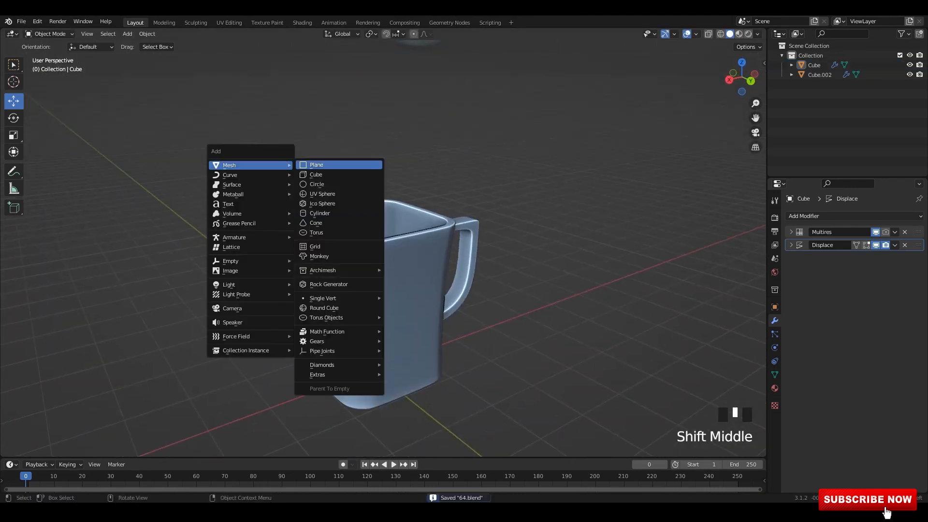
{"action": "left_click", "coordinate": [316, 165]}
{"action": "left_click_drag", "start_coordinate": [373, 333], "coordinate": [373, 208]}
{"action": "middle_click_drag", "start_coordinate": [372, 209], "coordinate": [374, 233]}
Step: Try an Ocean modifier on the plane and undo it
{"action": "left_click", "coordinate": [841, 216]}
{"action": "left_click", "coordinate": [878, 296]}
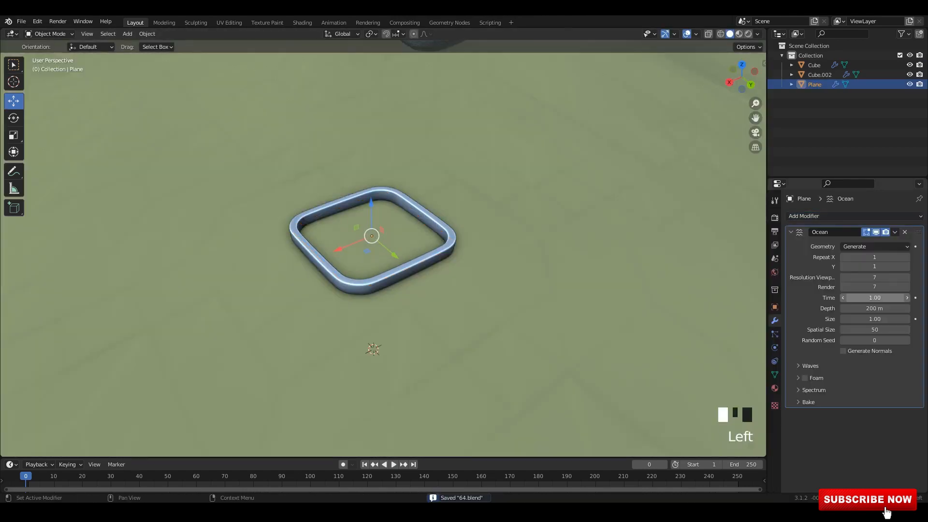
{"action": "key", "text": "ctrl+z"}
Step: Add a Wave modifier to the plane and set its falloff to 54 m
{"action": "left_click", "coordinate": [842, 216]}
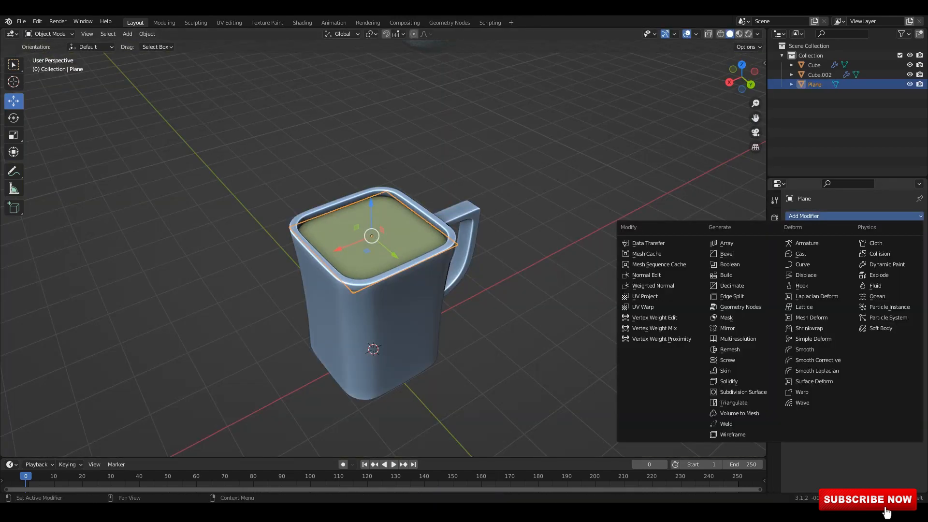
{"action": "left_click", "coordinate": [803, 403]}
{"action": "scroll", "coordinate": [547, 290], "scroll_direction": "up", "scroll_amount": 2}
{"action": "middle_click_drag", "start_coordinate": [546, 290], "coordinate": [563, 309]}
{"action": "left_click_drag", "start_coordinate": [875, 283], "coordinate": [882, 283]}
Step: Select the plane, subdivide its whole mesh in Edit Mode and return to Object Mode
{"action": "left_click", "coordinate": [405, 220]}
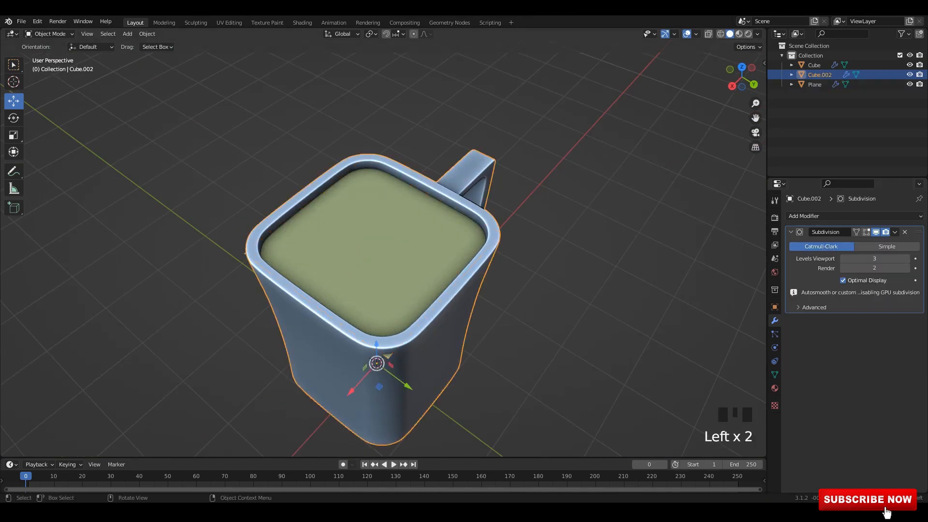
{"action": "left_click", "coordinate": [405, 218]}
{"action": "key", "text": "Tab"}
{"action": "key", "text": "a"}
{"action": "right_click", "coordinate": [405, 209]}
{"action": "left_click", "coordinate": [404, 276]}
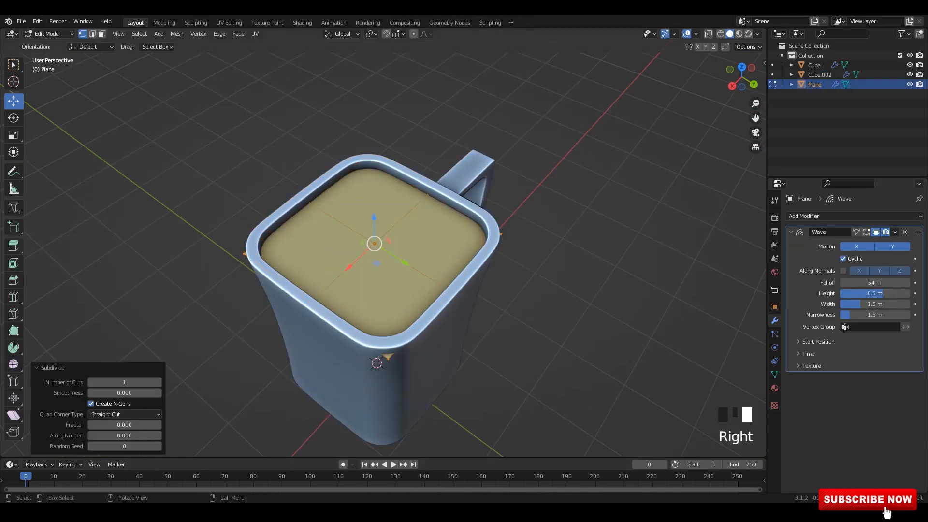
{"action": "key", "text": "Tab"}
Step: Shade the plane smooth and play the animation to preview the wave motion
{"action": "left_click", "coordinate": [208, 309]}
{"action": "left_click", "coordinate": [394, 242]}
{"action": "right_click", "coordinate": [394, 242]}
{"action": "left_click", "coordinate": [394, 243]}
{"action": "key", "text": "space"}
{"action": "middle_click_drag", "start_coordinate": [394, 251], "coordinate": [386, 234]}
{"action": "key", "text": "space"}
{"action": "key", "text": "space"}
{"action": "key", "text": "space"}
Step: Subdivide the plane's whole mesh further and return to Object Mode
{"action": "key", "text": "Tab"}
{"action": "key", "text": "a"}
{"action": "right_click", "coordinate": [394, 222]}
{"action": "left_click", "coordinate": [394, 222]}
{"action": "key", "text": "Tab"}
Step: Play and scrub to frame 33, then set the Wave modifier's height to -0.49 m and narrowness to 1.1 m
{"action": "scroll", "coordinate": [386, 234], "scroll_direction": "up", "scroll_amount": 1}
{"action": "key", "text": "space"}
{"action": "left_click_drag", "start_coordinate": [145, 476], "coordinate": [119, 476]}
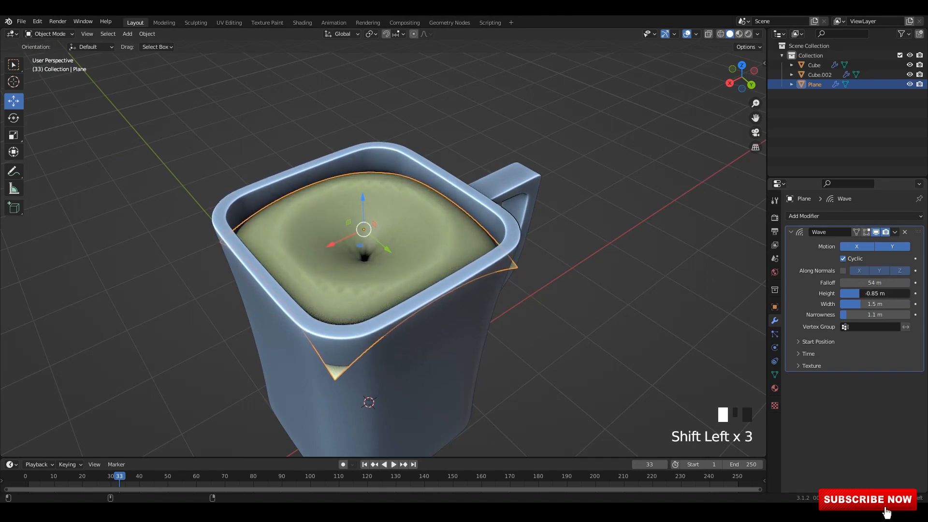
{"action": "middle_click_drag", "start_coordinate": [387, 291], "coordinate": [341, 279]}
{"action": "left_click", "coordinate": [353, 218]}
{"action": "mouse_move", "coordinate": [353, 217]}
{"action": "middle_mouse_down"}
{"action": "mouse_move", "coordinate": [326, 208]}
{"action": "mouse_move", "coordinate": [338, 215]}
{"action": "middle_mouse_up"}
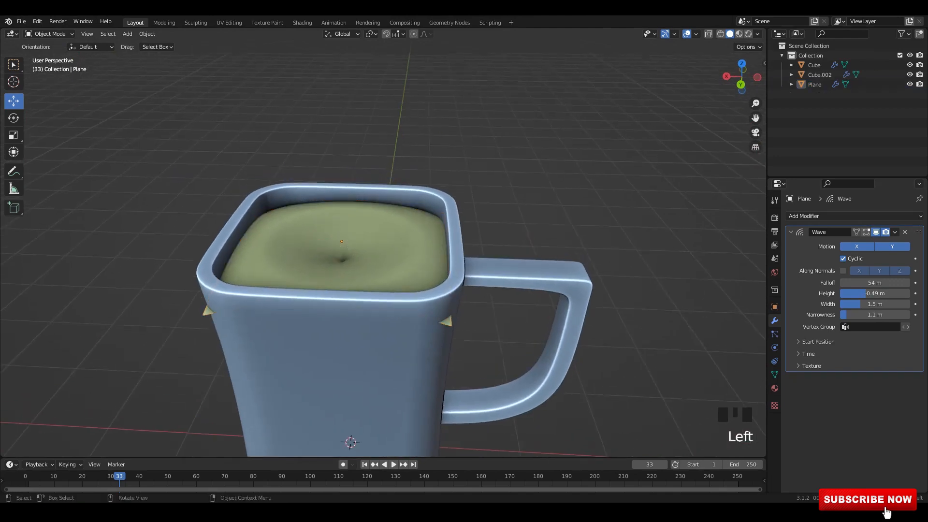
Step: Undo the deletion of the mug, delete the plane inside it and add a cylinder mesh
{"action": "left_click", "coordinate": [341, 242]}
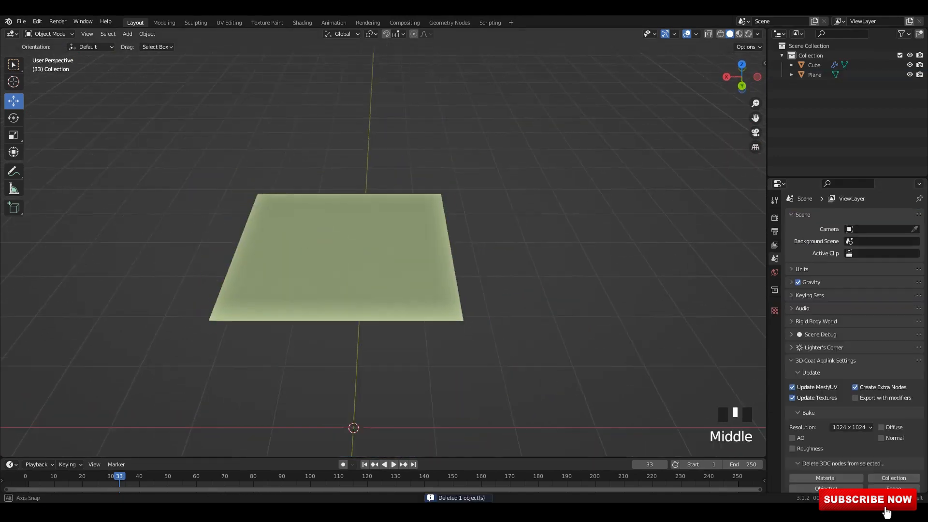
{"action": "key", "text": "ctrl+z"}
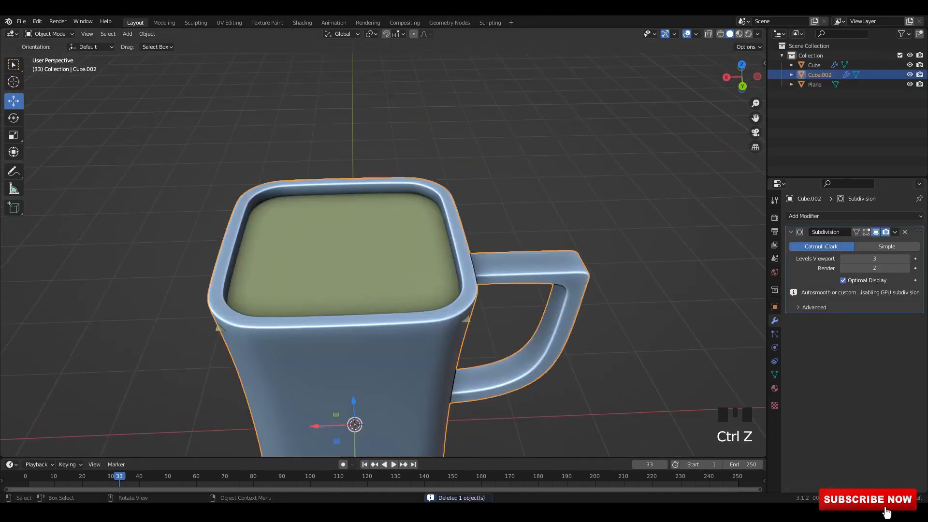
{"action": "scroll", "coordinate": [382, 251], "scroll_direction": "down", "scroll_amount": 1}
{"action": "key", "text": "Delete"}
{"action": "left_click", "coordinate": [318, 208]}
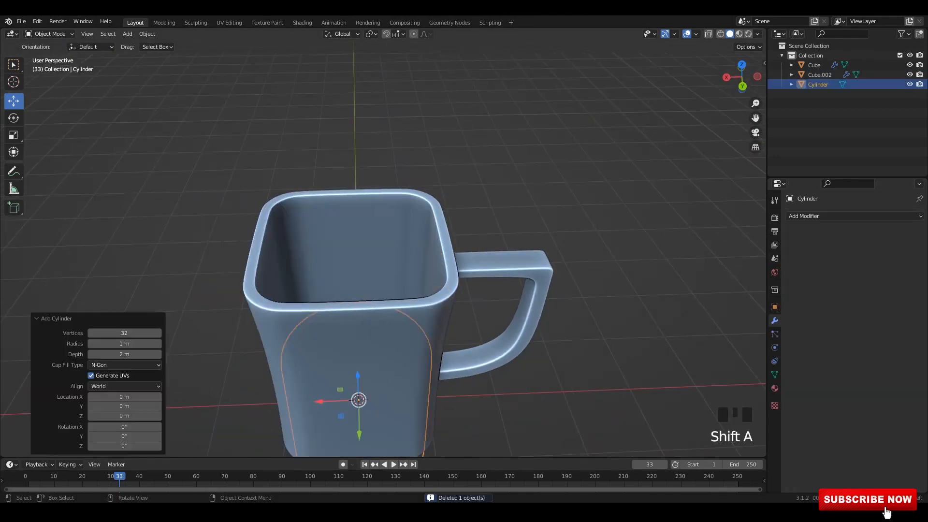
Step: Duplicate the cylinder's top cap, raise the copy inside the mug and delete the rest of the cylinder
{"action": "key", "text": "ctrl+KP_3"}
{"action": "key", "text": "alt+z"}
{"action": "key", "text": "Tab"}
{"action": "middle_click_drag", "start_coordinate": [329, 285], "coordinate": [366, 205], "text": "shift"}
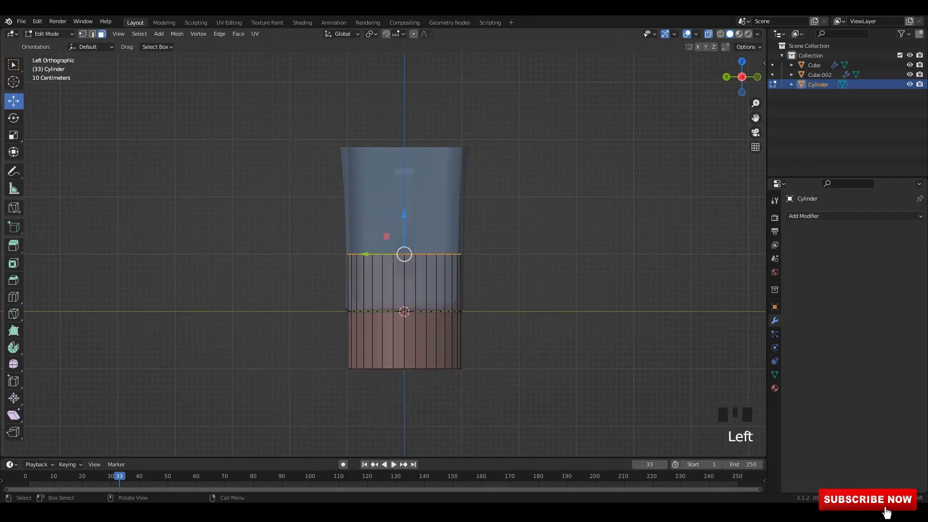
{"action": "key", "text": "shift+d"}
{"action": "left_click_drag", "start_coordinate": [404, 214], "coordinate": [404, 140]}
{"action": "left_click_drag", "start_coordinate": [265, 451], "coordinate": [550, 227]}
{"action": "key", "text": "x"}
{"action": "left_click", "coordinate": [514, 242]}
{"action": "key", "text": "alt+z"}
{"action": "middle_click_drag", "start_coordinate": [514, 243], "coordinate": [571, 346]}
Step: Save the file and fine-tune the height of the remaining disc just below the mug's rim
{"action": "key", "text": "Tab"}
{"action": "left_click", "coordinate": [436, 242]}
{"action": "left_click", "coordinate": [382, 187]}
{"action": "key", "text": "Tab"}
{"action": "key", "text": "ctrl+KP_1"}
{"action": "key", "text": "alt+z"}
{"action": "key", "text": "ctrl+s"}
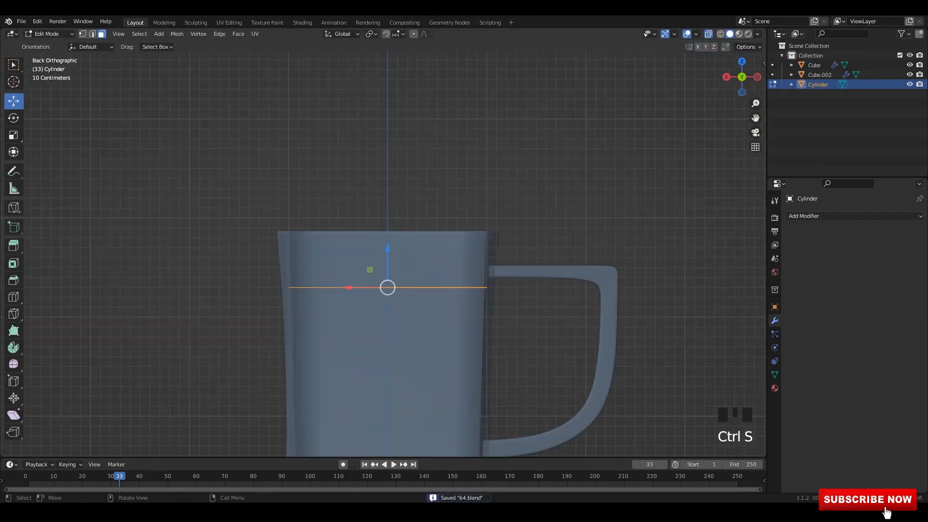
{"action": "left_click_drag", "start_coordinate": [388, 200], "coordinate": [388, 200]}
Step: Scale the disc up until it reaches past the mug's walls and save the file
{"action": "middle_click_drag", "start_coordinate": [388, 200], "coordinate": [464, 252]}
{"action": "key", "text": "alt+z"}
{"action": "key", "text": "s"}
{"action": "left_click", "coordinate": [535, 261]}
{"action": "middle_click_drag", "start_coordinate": [535, 261], "coordinate": [557, 252]}
{"action": "key", "text": "ctrl+s"}
Step: Inset the disc's face by about 0.28 m and raise the inner face slightly
{"action": "key", "text": "i"}
{"action": "left_click", "coordinate": [554, 272]}
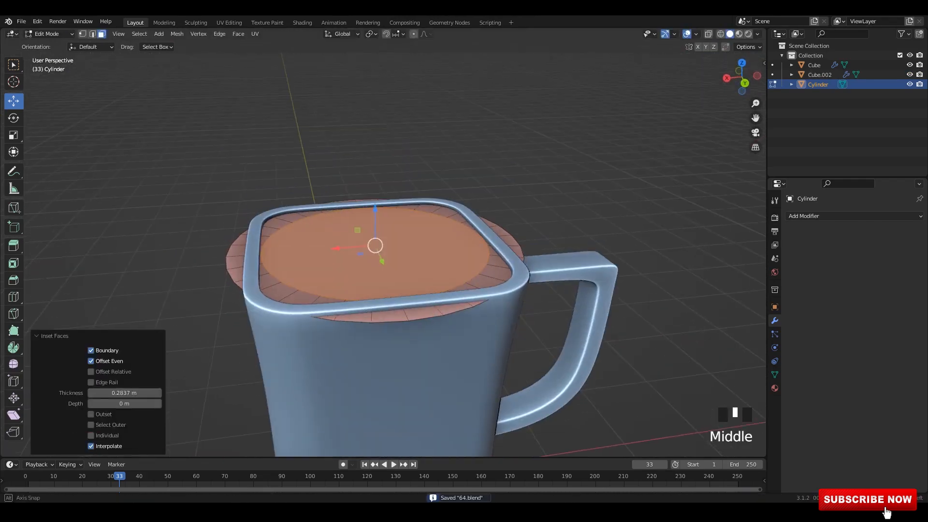
{"action": "left_click_drag", "start_coordinate": [375, 213], "coordinate": [375, 211]}
{"action": "middle_click_drag", "start_coordinate": [375, 212], "coordinate": [394, 237]}
{"action": "key", "text": "alt+z"}
{"action": "scroll", "coordinate": [377, 218], "scroll_direction": "up", "scroll_amount": 3}
{"action": "key", "text": "alt+z"}
Step: Inset the inner face by about 0.18 m, then inset it again and lower the new face slightly
{"action": "key", "text": "i"}
{"action": "left_click", "coordinate": [553, 261]}
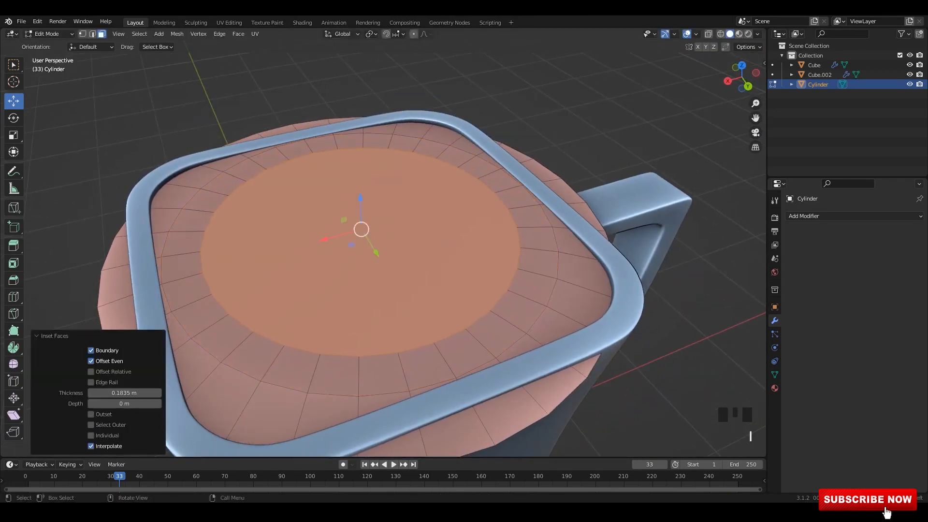
{"action": "key", "text": "i"}
{"action": "middle_click_drag", "start_coordinate": [554, 261], "coordinate": [525, 252]}
{"action": "left_click", "coordinate": [525, 261]}
{"action": "left_click_drag", "start_coordinate": [363, 206], "coordinate": [363, 210]}
Step: Inset the centre face by about 0.15 m and raise it slightly to form a ripple
{"action": "key", "text": "i"}
{"action": "left_click", "coordinate": [501, 245]}
{"action": "middle_click_drag", "start_coordinate": [501, 245], "coordinate": [501, 232]}
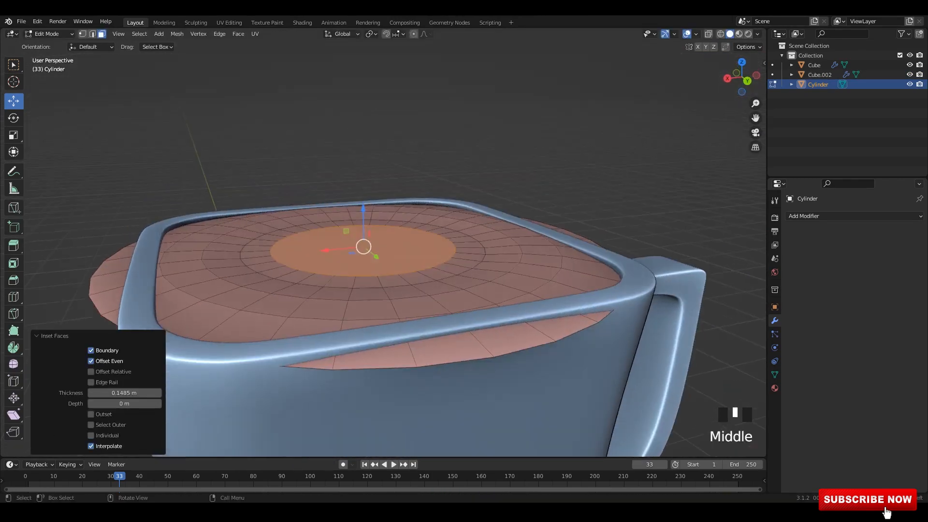
{"action": "left_click_drag", "start_coordinate": [363, 210], "coordinate": [363, 205]}
{"action": "middle_click_drag", "start_coordinate": [503, 232], "coordinate": [503, 246]}
Step: Inset the centre face twice more, the second time by about 0.14 m, and lower it slightly
{"action": "key", "text": "i"}
{"action": "left_click", "coordinate": [488, 245]}
{"action": "left_click_drag", "start_coordinate": [364, 209], "coordinate": [363, 209]}
{"action": "key", "text": "i"}
{"action": "left_click", "coordinate": [460, 242]}
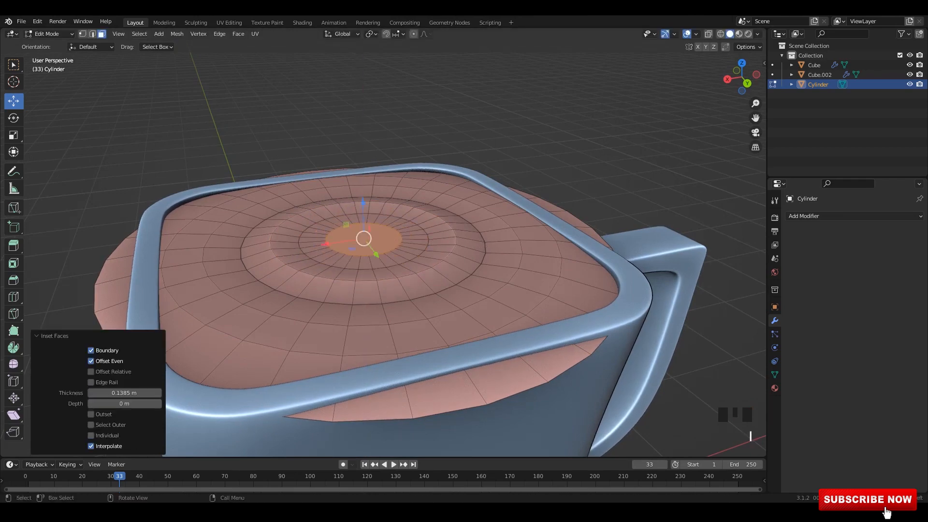
{"action": "middle_click_drag", "start_coordinate": [460, 242], "coordinate": [459, 234]}
{"action": "left_click_drag", "start_coordinate": [363, 205], "coordinate": [364, 210]}
Step: Inset the small centre face once more, return to Object Mode and deselect the rippled disc
{"action": "key", "text": "i"}
{"action": "left_click", "coordinate": [435, 240]}
{"action": "key", "text": "Tab"}
{"action": "left_click", "coordinate": [512, 146]}
{"action": "scroll", "coordinate": [483, 193], "scroll_direction": "down", "scroll_amount": 2}
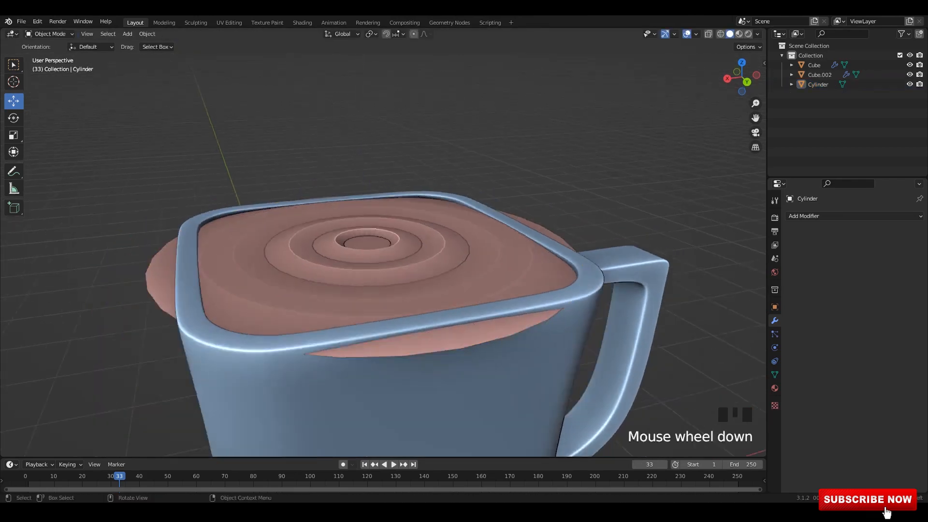
Step: Add a level 2 Subdivision modifier to the rippled disc and shade it smooth
{"action": "left_click", "coordinate": [459, 263]}
{"action": "mouse_move", "coordinate": [444, 242]}
{"action": "middle_mouse_down"}
{"action": "mouse_move", "coordinate": [461, 256]}
{"action": "mouse_move", "coordinate": [428, 210]}
{"action": "mouse_move", "coordinate": [440, 219]}
{"action": "mouse_move", "coordinate": [438, 246]}
{"action": "middle_mouse_up"}
{"action": "key", "text": "ctrl+2"}
{"action": "right_click", "coordinate": [453, 237]}
{"action": "left_click", "coordinate": [453, 237]}
{"action": "scroll", "coordinate": [453, 236], "scroll_direction": "down", "scroll_amount": 2}
Step: Set the rippled disc's origin to the 3D cursor
{"action": "right_click", "coordinate": [553, 285]}
{"action": "right_click", "coordinate": [437, 247]}
{"action": "left_click", "coordinate": [466, 302]}
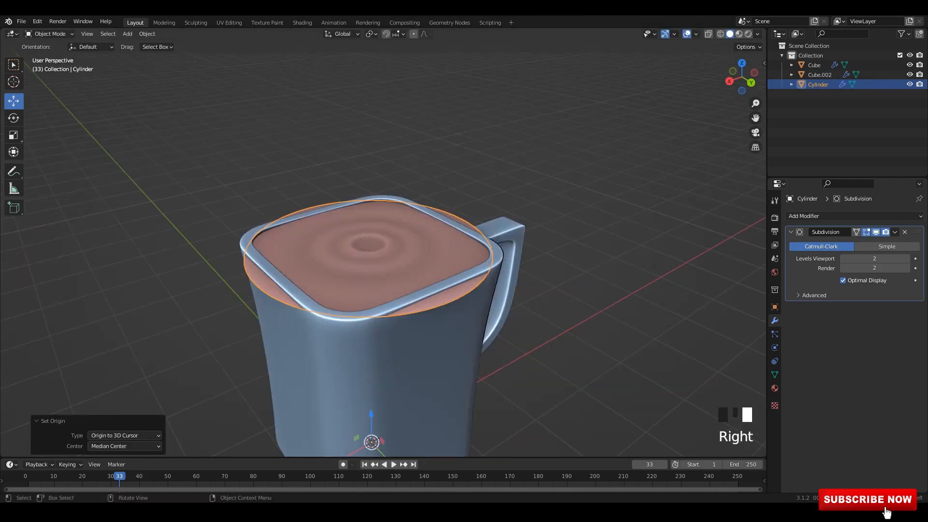
Step: Set the disc's origin to its own geometry and scale the disc down to fit inside the mug
{"action": "right_click", "coordinate": [419, 273]}
{"action": "left_click", "coordinate": [450, 284]}
{"action": "middle_click_drag", "start_coordinate": [450, 278], "coordinate": [450, 257], "text": "alt"}
{"action": "middle_click_drag", "start_coordinate": [450, 256], "coordinate": [501, 220], "text": "alt"}
{"action": "key", "text": "s"}
{"action": "left_click", "coordinate": [521, 284]}
Step: Hide the disc's subdivision in the viewport and lower the edge loop around the ripples by about 0.064 m
{"action": "scroll", "coordinate": [503, 218], "scroll_direction": "up", "scroll_amount": 4}
{"action": "key", "text": "Tab"}
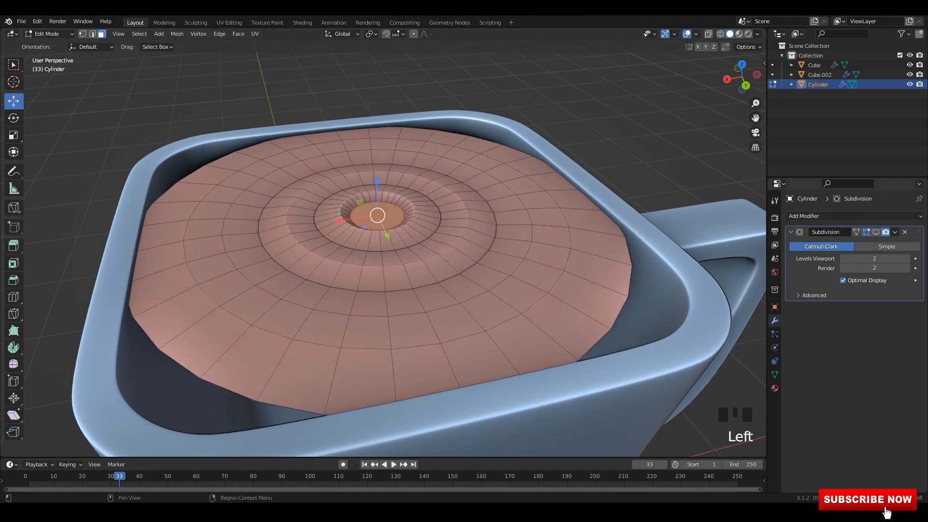
{"action": "scroll", "coordinate": [377, 241], "scroll_direction": "up", "scroll_amount": 2}
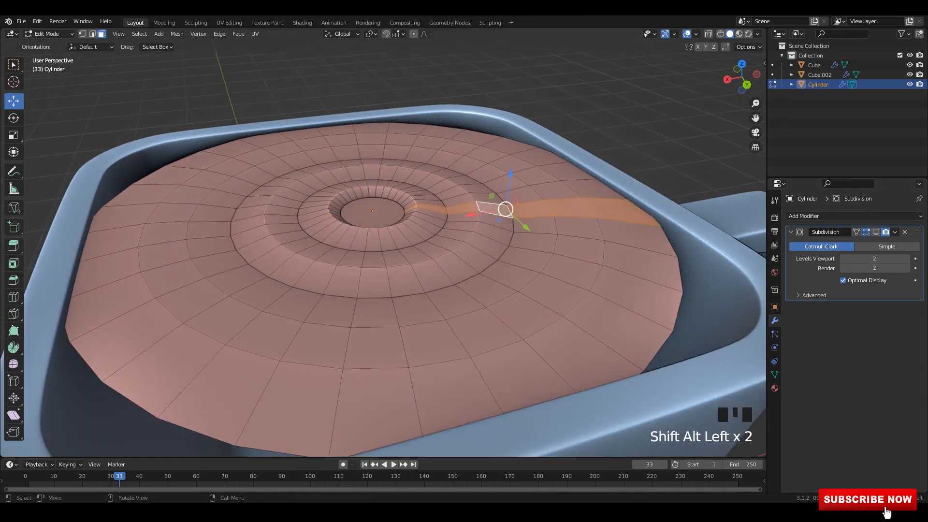
{"action": "middle_click_drag", "start_coordinate": [513, 242], "coordinate": [512, 222]}
{"action": "left_click_drag", "start_coordinate": [371, 187], "coordinate": [372, 209]}
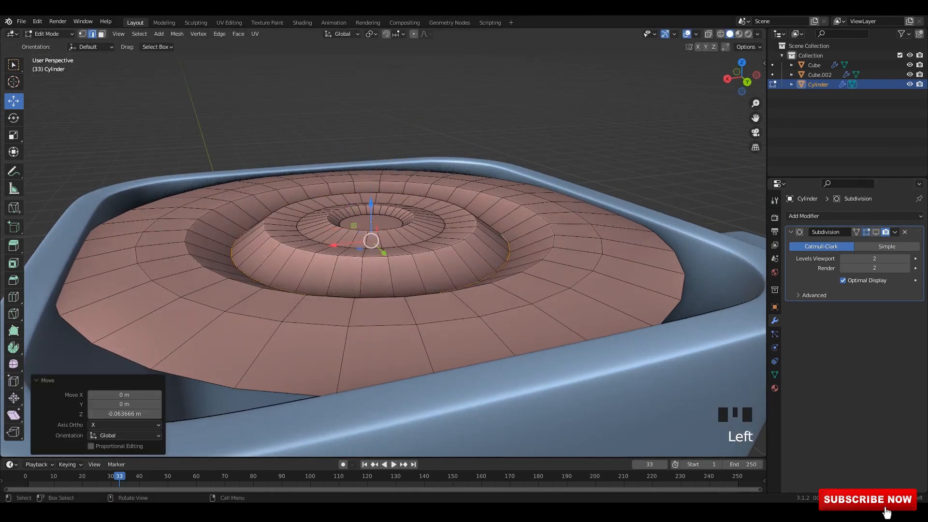
Step: Tilt the outer ripple's edge loop slightly and raise it
{"action": "left_click", "coordinate": [549, 222], "text": "alt+shift"}
{"action": "key", "text": "r"}
{"action": "middle_click_drag", "start_coordinate": [604, 249], "coordinate": [614, 266]}
{"action": "right_click", "coordinate": [612, 229]}
{"action": "key", "text": "r"}
{"action": "left_click", "coordinate": [606, 241]}
{"action": "left_click_drag", "start_coordinate": [385, 187], "coordinate": [384, 180]}
Step: Tilt the middle ripple's crest loop, raise it slightly and check the shape in Object Mode
{"action": "left_click", "coordinate": [472, 242]}
{"action": "left_click", "coordinate": [472, 243], "text": "alt+shift"}
{"action": "middle_click_drag", "start_coordinate": [483, 242], "coordinate": [530, 258], "text": "alt"}
{"action": "key", "text": "alt+z"}
{"action": "key", "text": "r"}
{"action": "left_click", "coordinate": [532, 251]}
{"action": "key", "text": "alt+z"}
{"action": "left_click_drag", "start_coordinate": [394, 186], "coordinate": [393, 179]}
{"action": "key", "text": "Tab"}
{"action": "middle_click_drag", "start_coordinate": [483, 218], "coordinate": [483, 261]}
{"action": "key", "text": "Tab"}
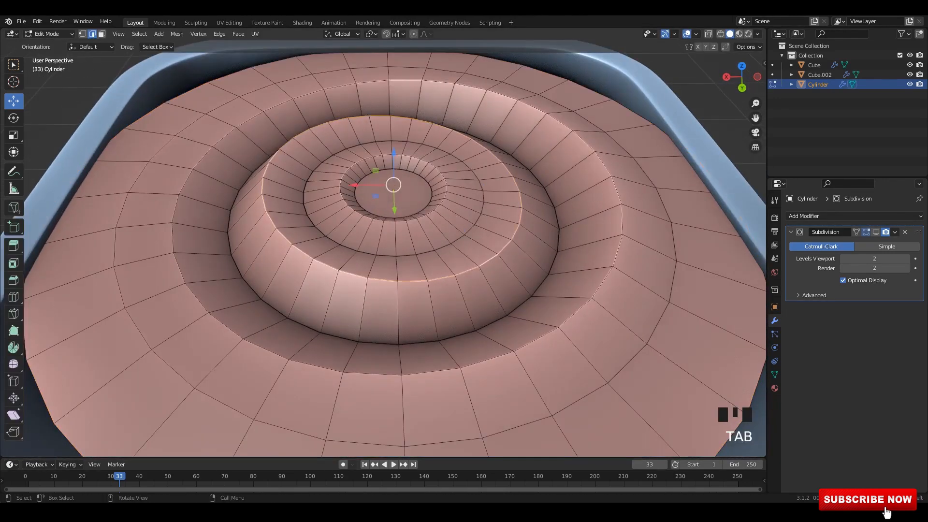
Step: Rotate the inner ripple's edge loop by about 3.7 degrees in back view
{"action": "middle_click_drag", "start_coordinate": [478, 220], "coordinate": [483, 236], "text": "alt"}
{"action": "key", "text": "alt+z"}
{"action": "key", "text": "r"}
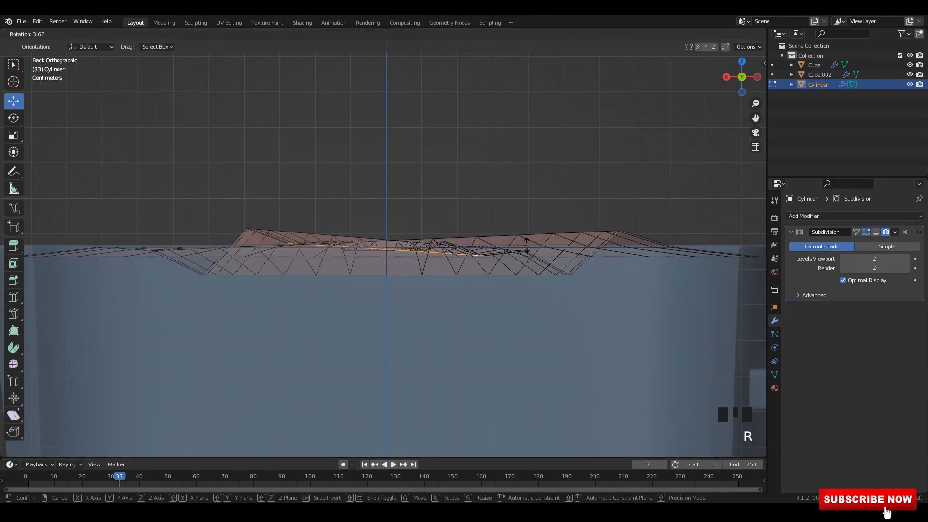
{"action": "left_click", "coordinate": [527, 245]}
{"action": "left_click_drag", "start_coordinate": [387, 214], "coordinate": [387, 214]}
{"action": "key", "text": "alt+z"}
{"action": "middle_click_drag", "start_coordinate": [396, 222], "coordinate": [402, 261]}
{"action": "scroll", "coordinate": [402, 264], "scroll_direction": "down", "scroll_amount": 3}
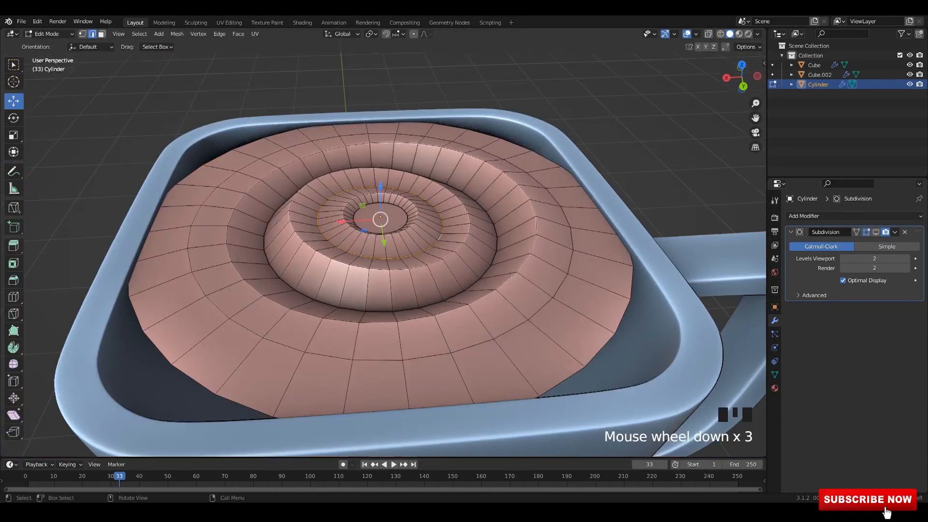
Step: Return to Object Mode, toggle the Subdivision modifier's viewport display and examine the ripples
{"action": "key", "text": "Tab"}
{"action": "left_click", "coordinate": [876, 232]}
{"action": "scroll", "coordinate": [484, 251], "scroll_direction": "down", "scroll_amount": 2}
{"action": "mouse_move", "coordinate": [484, 251]}
{"action": "middle_mouse_down"}
{"action": "mouse_move", "coordinate": [537, 251]}
{"action": "mouse_move", "coordinate": [440, 229]}
{"action": "mouse_move", "coordinate": [443, 253]}
{"action": "middle_mouse_up"}
{"action": "left_click", "coordinate": [371, 173]}
{"action": "left_click", "coordinate": [629, 333]}
{"action": "scroll", "coordinate": [484, 251], "scroll_direction": "down", "scroll_amount": 2}
{"action": "scroll", "coordinate": [440, 230], "scroll_direction": "up", "scroll_amount": 6}
Step: Save the file and scale the ripples' centre face to about 0.917 in Edit Mode
{"action": "key", "text": "Tab"}
{"action": "key", "text": "alt+z"}
{"action": "scroll", "coordinate": [442, 252], "scroll_direction": "up", "scroll_amount": 2}
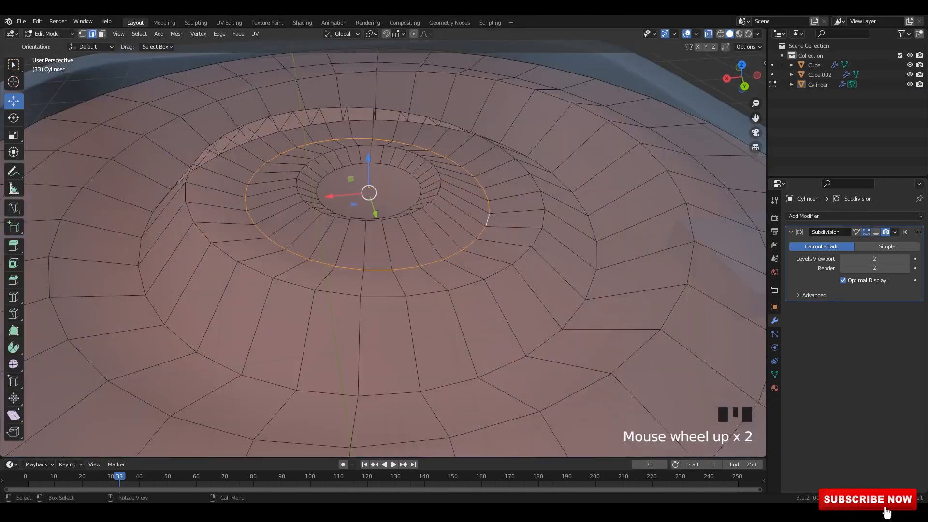
{"action": "key", "text": "Tab"}
{"action": "key", "text": "Tab"}
{"action": "left_click", "coordinate": [369, 193]}
{"action": "middle_click_drag", "start_coordinate": [377, 203], "coordinate": [377, 234]}
{"action": "middle_click_drag", "start_coordinate": [377, 203], "coordinate": [380, 232], "text": "shift"}
{"action": "key", "text": "ctrl+s"}
{"action": "mouse_move", "coordinate": [380, 223]}
{"action": "middle_mouse_down", "text": "shift"}
{"action": "mouse_move", "coordinate": [382, 242]}
{"action": "mouse_move", "coordinate": [383, 217]}
{"action": "middle_mouse_up", "text": "shift"}
{"action": "left_click", "coordinate": [547, 225]}
Step: Inset the centre face by about 0.045 m, then lower it and scale it down
{"action": "key", "text": "i"}
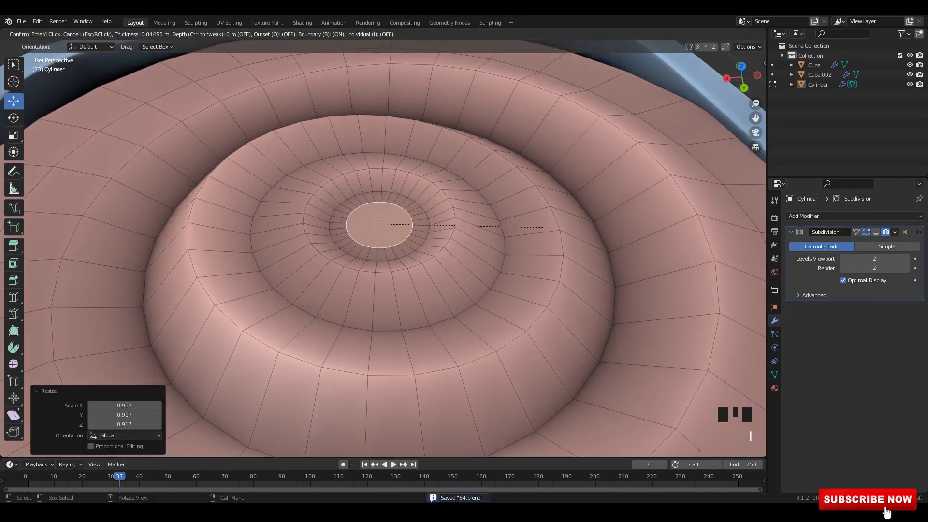
{"action": "left_click", "coordinate": [537, 227]}
{"action": "middle_click_drag", "start_coordinate": [535, 227], "coordinate": [525, 199]}
{"action": "left_click_drag", "start_coordinate": [378, 208], "coordinate": [377, 229]}
{"action": "key", "text": "s"}
{"action": "left_click", "coordinate": [500, 245]}
Step: Extrude the centre face deeper into the surface and scale it to about 0.791
{"action": "middle_click_drag", "start_coordinate": [498, 245], "coordinate": [496, 283]}
{"action": "key", "text": "e"}
{"action": "left_click", "coordinate": [483, 270]}
{"action": "left_click_drag", "start_coordinate": [376, 208], "coordinate": [376, 225]}
{"action": "scroll", "coordinate": [376, 225], "scroll_direction": "up", "scroll_amount": 1}
{"action": "left_click", "coordinate": [556, 253]}
Step: Merge the centre face's vertices at center and return to Object Mode
{"action": "key", "text": "m"}
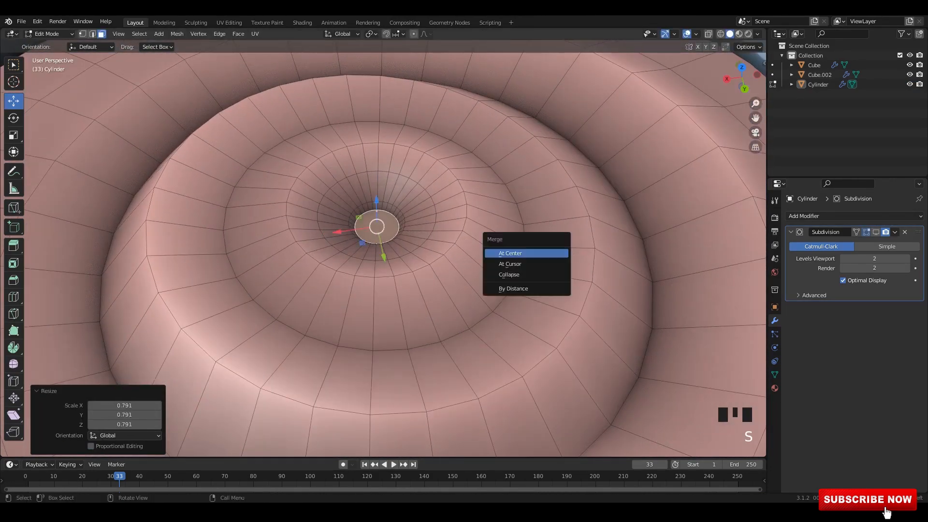
{"action": "left_click", "coordinate": [553, 251]}
{"action": "scroll", "coordinate": [553, 251], "scroll_direction": "down", "scroll_amount": 3}
{"action": "key", "text": "Tab"}
{"action": "middle_click_drag", "start_coordinate": [553, 251], "coordinate": [539, 237]}
{"action": "key", "text": "Tab"}
{"action": "key", "text": "Tab"}
{"action": "middle_click_drag", "start_coordinate": [539, 237], "coordinate": [551, 255]}
{"action": "key", "text": "Tab"}
Step: Turn the Subdivision modifier's viewport display back on for the rippled surface and deselect everything
{"action": "left_click", "coordinate": [569, 259]}
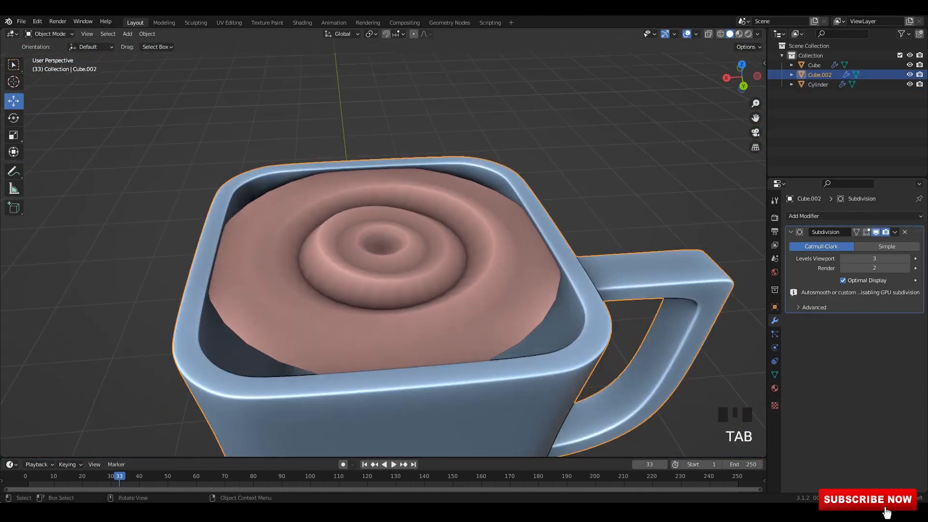
{"action": "key", "text": "ctrl+1"}
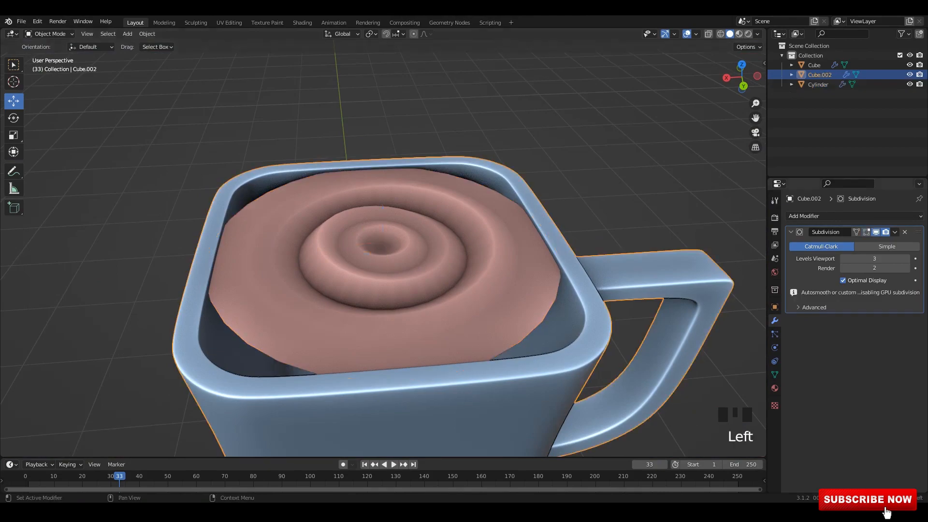
{"action": "key", "text": "ctrl+1"}
{"action": "left_click", "coordinate": [876, 232]}
{"action": "left_click", "coordinate": [643, 184]}
{"action": "scroll", "coordinate": [531, 251], "scroll_direction": "down", "scroll_amount": 1}
{"action": "mouse_move", "coordinate": [532, 262]}
{"action": "middle_mouse_down"}
{"action": "mouse_move", "coordinate": [532, 242]}
{"action": "mouse_move", "coordinate": [464, 237]}
{"action": "mouse_move", "coordinate": [532, 247]}
{"action": "mouse_move", "coordinate": [522, 259]}
{"action": "middle_mouse_up"}
Step: Open the rippled surface in see-through top-view Edit Mode and pull its first rim vertices out to the mug's +X, −Y corner
{"action": "left_click", "coordinate": [464, 280]}
{"action": "middle_click_drag", "start_coordinate": [387, 232], "coordinate": [387, 290], "text": "alt"}
{"action": "key", "text": "Tab"}
{"action": "key", "text": "alt+z"}
{"action": "middle_click_drag", "start_coordinate": [377, 213], "coordinate": [393, 288], "text": "shift"}
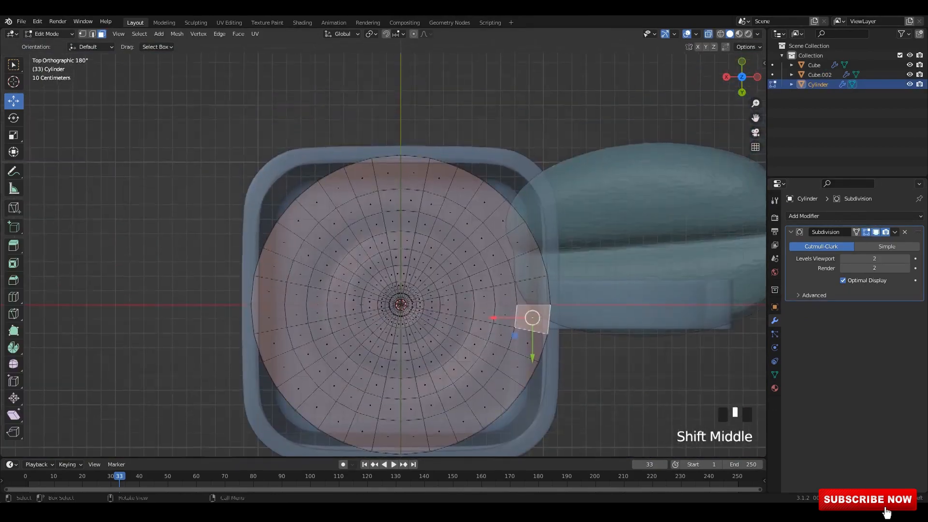
{"action": "key", "text": "1"}
{"action": "scroll", "coordinate": [383, 255], "scroll_direction": "up", "scroll_amount": 4}
{"action": "middle_click_drag", "start_coordinate": [203, 145], "coordinate": [310, 260], "text": "shift"}
{"action": "left_click", "coordinate": [306, 257]}
{"action": "left_click_drag", "start_coordinate": [249, 203], "coordinate": [244, 196]}
{"action": "left_click_drag", "start_coordinate": [328, 200], "coordinate": [317, 165]}
Step: Move the remaining rim vertices on both sides of the +X, −Y corner out to the mug's walls
{"action": "left_click_drag", "start_coordinate": [372, 169], "coordinate": [438, 212]}
{"action": "left_click_drag", "start_coordinate": [406, 190], "coordinate": [403, 166]}
{"action": "middle_click_drag", "start_coordinate": [285, 290], "coordinate": [352, 211], "text": "shift"}
{"action": "left_click_drag", "start_coordinate": [310, 206], "coordinate": [279, 215]}
{"action": "middle_click_drag", "start_coordinate": [279, 215], "coordinate": [294, 152], "text": "shift"}
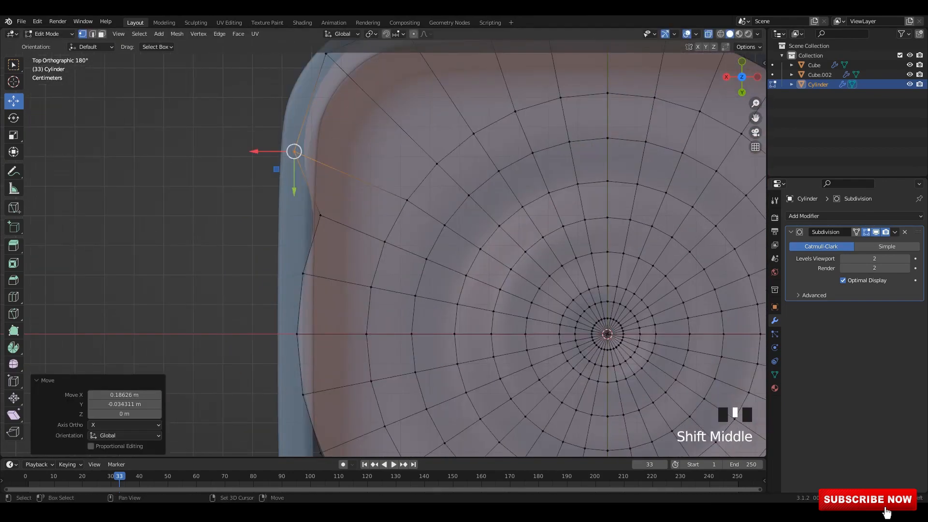
{"action": "left_click_drag", "start_coordinate": [303, 197], "coordinate": [338, 233]}
{"action": "left_click_drag", "start_coordinate": [319, 215], "coordinate": [294, 216]}
{"action": "middle_click_drag", "start_coordinate": [293, 217], "coordinate": [261, 319], "text": "shift"}
Step: Move the rippled surface's rim vertices around the −X, −Y corner out to the mug's walls
{"action": "middle_click_drag", "start_coordinate": [435, 252], "coordinate": [310, 270]}
{"action": "middle_click_drag", "start_coordinate": [310, 270], "coordinate": [367, 271], "text": "alt"}
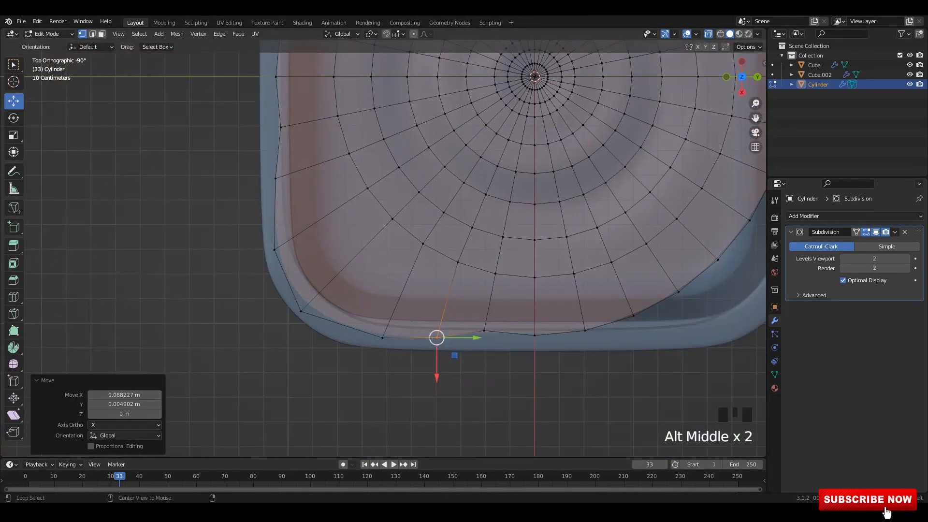
{"action": "middle_click_drag", "start_coordinate": [300, 159], "coordinate": [338, 227], "text": "shift"}
{"action": "middle_click_drag", "start_coordinate": [310, 155], "coordinate": [347, 270], "text": "shift"}
{"action": "left_click_drag", "start_coordinate": [335, 193], "coordinate": [375, 231]}
{"action": "middle_click_drag", "start_coordinate": [363, 194], "coordinate": [371, 283], "text": "shift"}
{"action": "left_click_drag", "start_coordinate": [359, 233], "coordinate": [399, 273]}
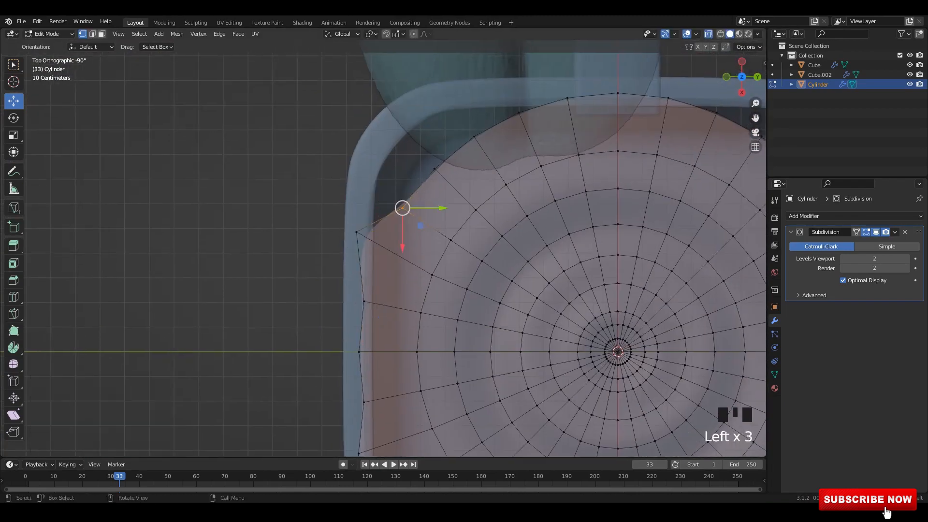
{"action": "left_click_drag", "start_coordinate": [403, 208], "coordinate": [363, 153]}
{"action": "left_click_drag", "start_coordinate": [421, 155], "coordinate": [449, 183]}
{"action": "left_click_drag", "start_coordinate": [398, 110], "coordinate": [396, 111]}
{"action": "middle_click_drag", "start_coordinate": [435, 145], "coordinate": [361, 179], "text": "shift"}
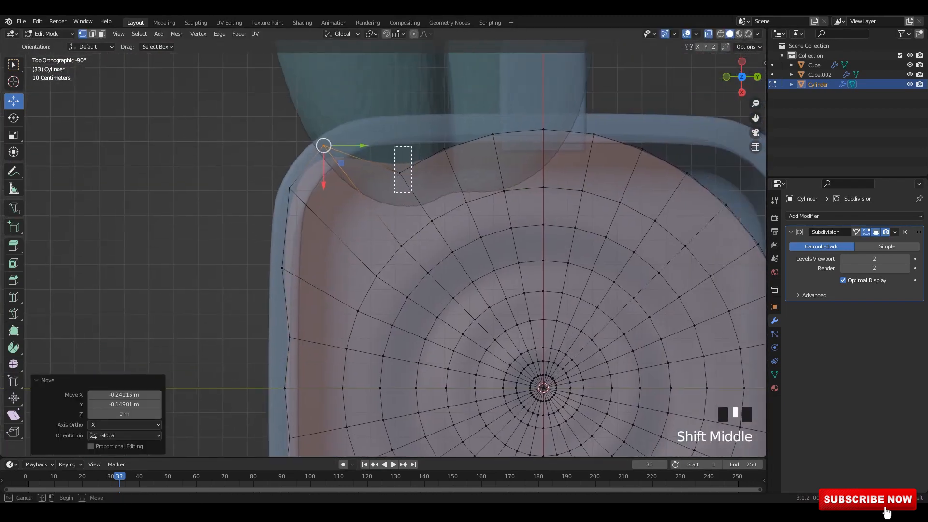
{"action": "left_click_drag", "start_coordinate": [390, 145], "coordinate": [390, 133]}
{"action": "left_click_drag", "start_coordinate": [444, 152], "coordinate": [444, 133]}
Step: Move the rippled surface's rim vertices around the −X, +Y corner out to the mug's walls
{"action": "middle_click_drag", "start_coordinate": [628, 155], "coordinate": [385, 155], "text": "shift"}
{"action": "middle_click_drag", "start_coordinate": [500, 185], "coordinate": [366, 215], "text": "shift"}
{"action": "scroll", "coordinate": [367, 216], "scroll_direction": "up", "scroll_amount": 2, "text": "shift"}
{"action": "left_click_drag", "start_coordinate": [347, 233], "coordinate": [404, 176]}
{"action": "left_click_drag", "start_coordinate": [308, 200], "coordinate": [325, 156]}
{"action": "left_click_drag", "start_coordinate": [264, 177], "coordinate": [267, 164]}
{"action": "middle_click_drag", "start_coordinate": [484, 241], "coordinate": [394, 184], "text": "shift"}
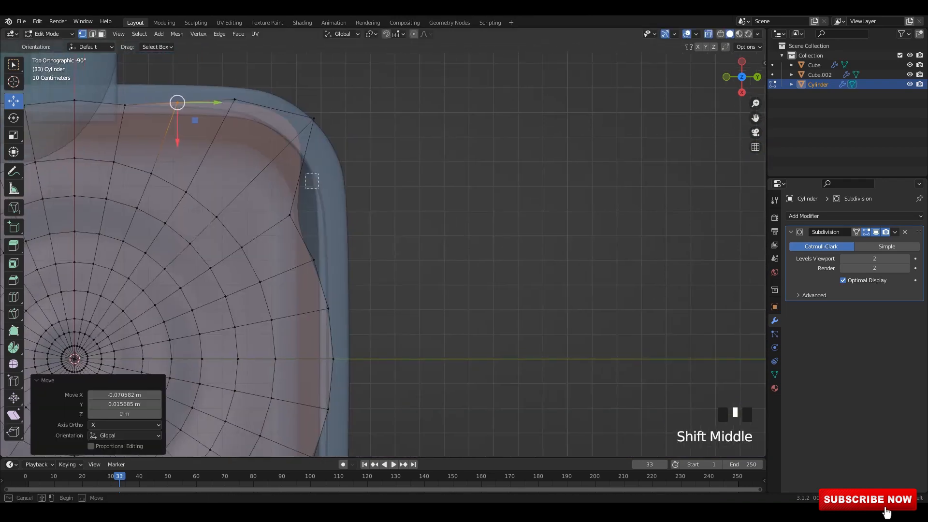
{"action": "left_click", "coordinate": [289, 214]}
{"action": "left_click_drag", "start_coordinate": [290, 214], "coordinate": [330, 207]}
{"action": "middle_click_drag", "start_coordinate": [483, 242], "coordinate": [482, 202], "text": "shift"}
{"action": "left_click", "coordinate": [311, 219]}
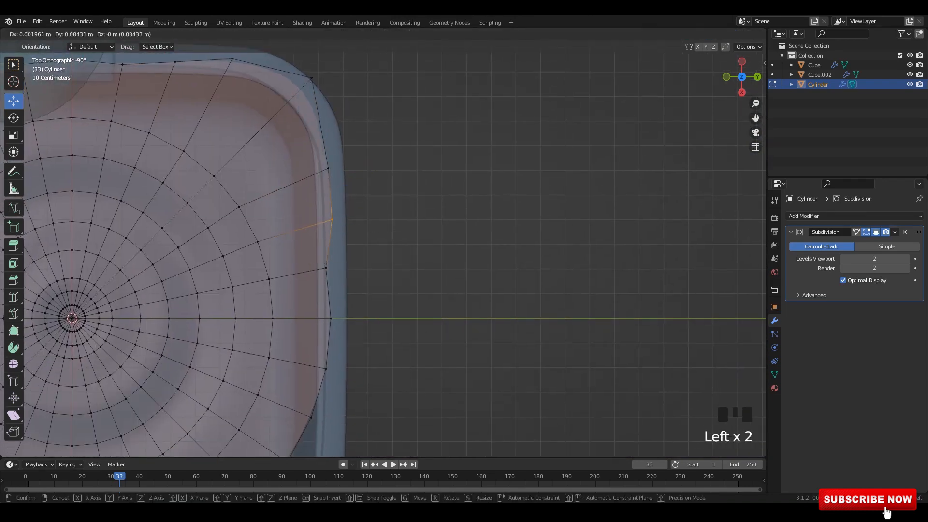
{"action": "left_click_drag", "start_coordinate": [332, 220], "coordinate": [332, 220]}
Step: Move the rim vertices around the +X, +Y corner out to the mug's walls and return to Object Mode
{"action": "middle_click_drag", "start_coordinate": [483, 338], "coordinate": [556, 128], "text": "shift"}
{"action": "scroll", "coordinate": [382, 242], "scroll_direction": "up", "scroll_amount": 2}
{"action": "left_click", "coordinate": [350, 252]}
{"action": "left_click_drag", "start_coordinate": [349, 252], "coordinate": [362, 263]}
{"action": "left_click", "coordinate": [299, 260]}
{"action": "left_click_drag", "start_coordinate": [299, 259], "coordinate": [328, 305]}
{"action": "left_click", "coordinate": [266, 284]}
{"action": "left_click_drag", "start_coordinate": [265, 284], "coordinate": [290, 319]}
{"action": "left_click", "coordinate": [275, 317]}
{"action": "middle_click_drag", "start_coordinate": [484, 290], "coordinate": [387, 251], "text": "shift"}
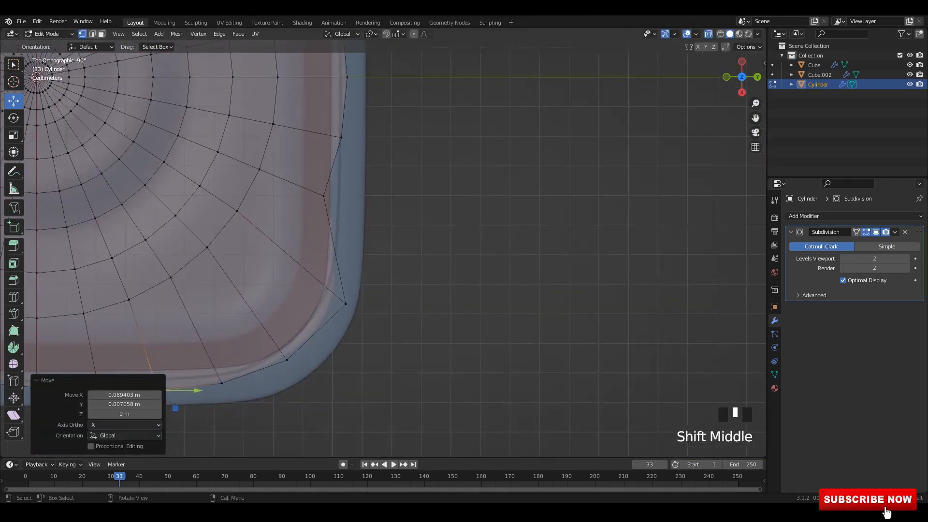
{"action": "left_click", "coordinate": [323, 196]}
{"action": "left_click_drag", "start_coordinate": [324, 196], "coordinate": [347, 198]}
{"action": "scroll", "coordinate": [365, 222], "scroll_direction": "down", "scroll_amount": 4}
{"action": "middle_click_drag", "start_coordinate": [364, 222], "coordinate": [339, 290]}
{"action": "key", "text": "Tab"}
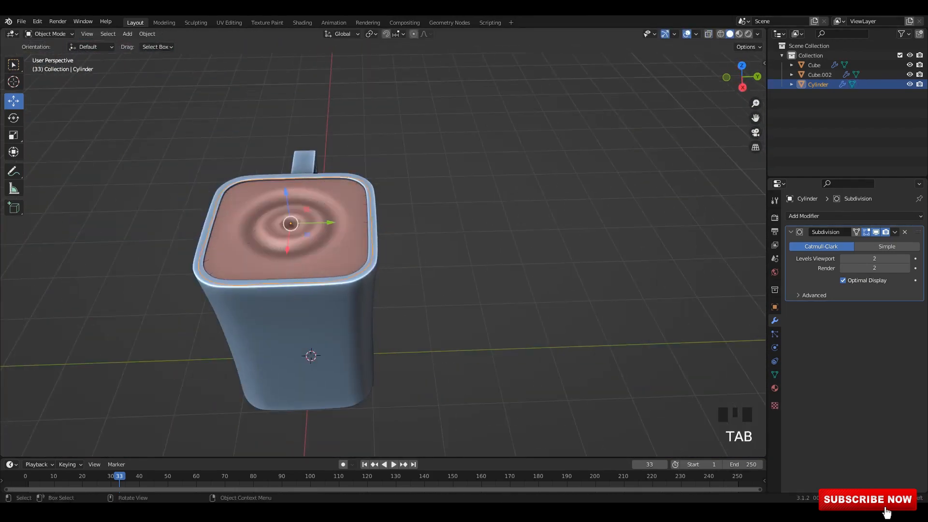
Step: Lower the rippled coffee surface about 0.23 m inside the mug
{"action": "left_click", "coordinate": [269, 310]}
{"action": "middle_click_drag", "start_coordinate": [269, 311], "coordinate": [315, 290]}
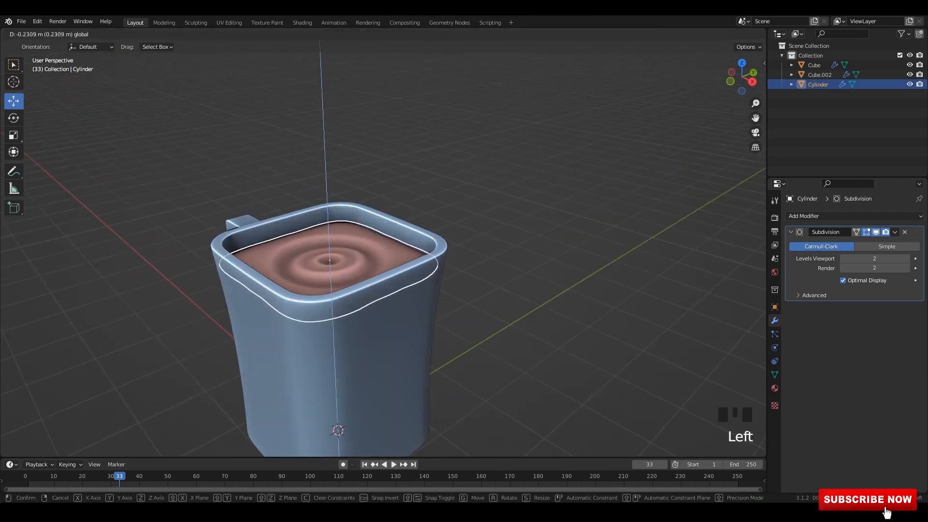
{"action": "left_click_drag", "start_coordinate": [329, 300], "coordinate": [329, 300]}
{"action": "middle_click_drag", "start_coordinate": [329, 300], "coordinate": [348, 275]}
{"action": "mouse_move", "coordinate": [348, 275]}
{"action": "middle_mouse_down"}
{"action": "mouse_move", "coordinate": [358, 266]}
{"action": "mouse_move", "coordinate": [339, 290]}
{"action": "mouse_move", "coordinate": [348, 276]}
{"action": "middle_mouse_up"}
Step: Raise the coffee surface's outer edge loop about 0.02 m, then return to Object Mode with solid display
{"action": "key", "text": "Tab"}
{"action": "scroll", "coordinate": [339, 290], "scroll_direction": "up", "scroll_amount": 2}
{"action": "key", "text": "alt+z"}
{"action": "key", "text": "2"}
{"action": "middle_click_drag", "start_coordinate": [463, 289], "coordinate": [435, 290], "text": "alt"}
{"action": "left_click_drag", "start_coordinate": [318, 237], "coordinate": [318, 240]}
{"action": "middle_click_drag", "start_coordinate": [348, 271], "coordinate": [319, 310]}
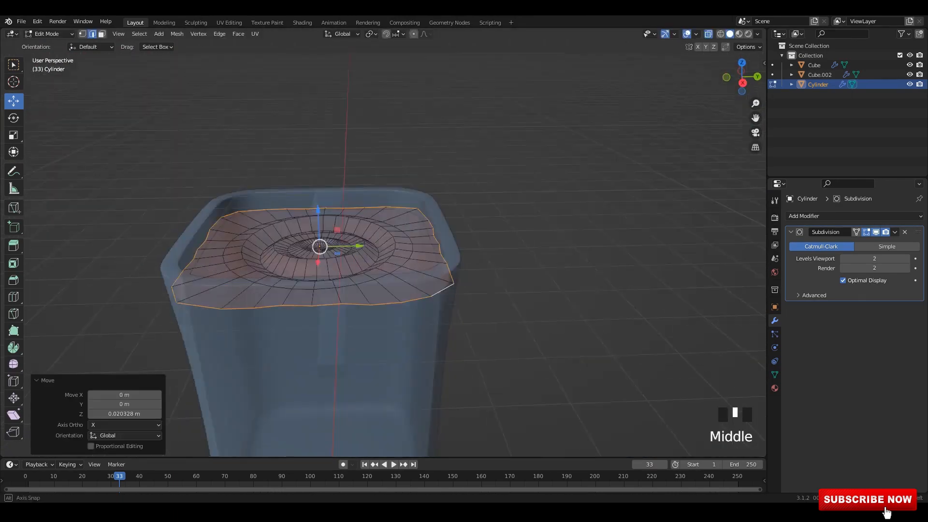
{"action": "key", "text": "Tab"}
{"action": "left_click", "coordinate": [507, 271]}
{"action": "key", "text": "alt+z"}
Step: Add a loop cut around the coffee surface inside its rim and lower it slightly
{"action": "key", "text": "Tab"}
{"action": "scroll", "coordinate": [382, 252], "scroll_direction": "up", "scroll_amount": 2}
{"action": "key", "text": "ctrl+r"}
{"action": "middle_click_drag", "start_coordinate": [309, 237], "coordinate": [308, 226]}
{"action": "left_click_drag", "start_coordinate": [298, 222], "coordinate": [300, 235]}
Step: Raise the coffee surface's outermost edge loop about 0.05 m and return to Object Mode
{"action": "key", "text": "alt+z"}
{"action": "double_click", "coordinate": [472, 274]}
{"action": "middle_click_drag", "start_coordinate": [416, 275], "coordinate": [406, 242]}
{"action": "left_click_drag", "start_coordinate": [302, 218], "coordinate": [300, 203]}
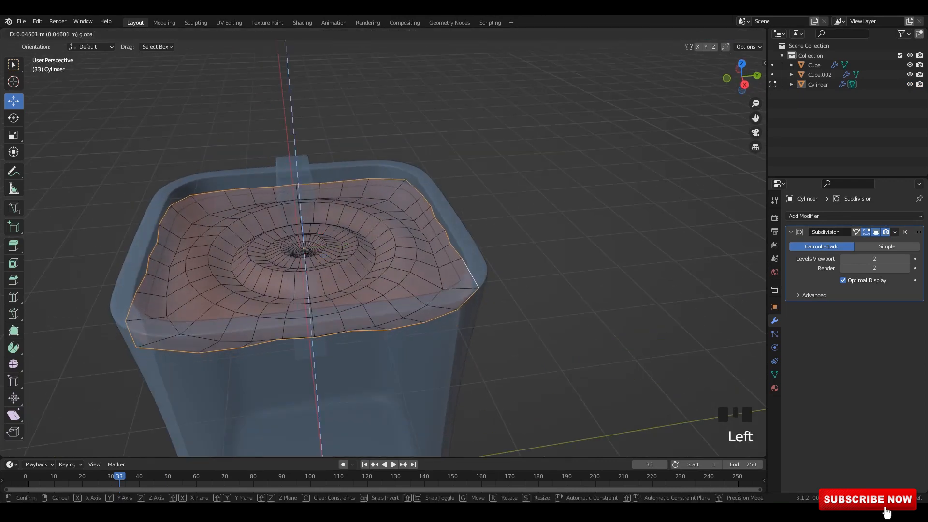
{"action": "key", "text": "alt+z"}
{"action": "key", "text": "Tab"}
Step: Apply the scale of all objects and save the file
{"action": "middle_click_drag", "start_coordinate": [333, 208], "coordinate": [426, 227]}
{"action": "scroll", "coordinate": [338, 261], "scroll_direction": "down", "scroll_amount": 3}
{"action": "scroll", "coordinate": [396, 237], "scroll_direction": "down", "scroll_amount": 3}
{"action": "middle_click_drag", "start_coordinate": [338, 242], "coordinate": [508, 213]}
{"action": "middle_click_drag", "start_coordinate": [387, 222], "coordinate": [387, 241], "text": "shift"}
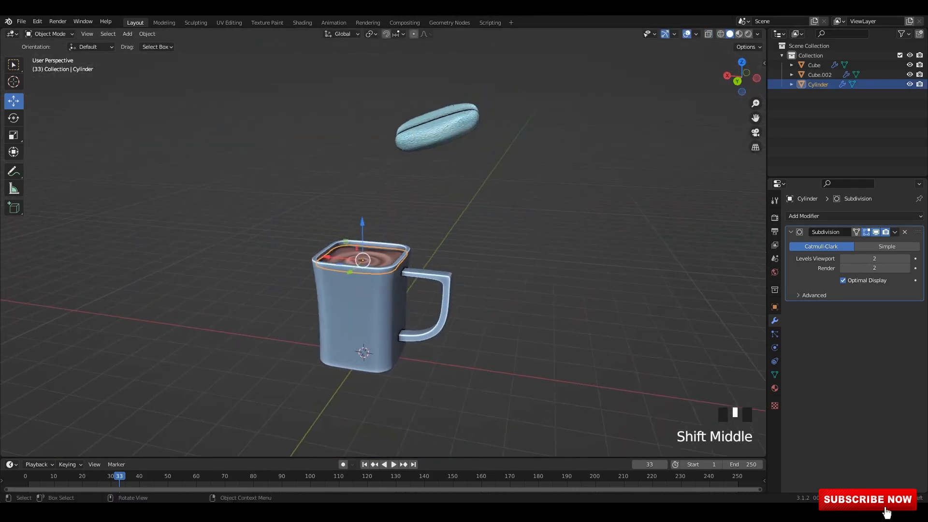
{"action": "left_click", "coordinate": [522, 252]}
{"action": "middle_click_drag", "start_coordinate": [483, 252], "coordinate": [512, 256]}
{"action": "key", "text": "a"}
{"action": "key", "text": "ctrl+a"}
{"action": "key", "text": "s"}
{"action": "left_click", "coordinate": [522, 252]}
{"action": "key", "text": "ctrl+s"}
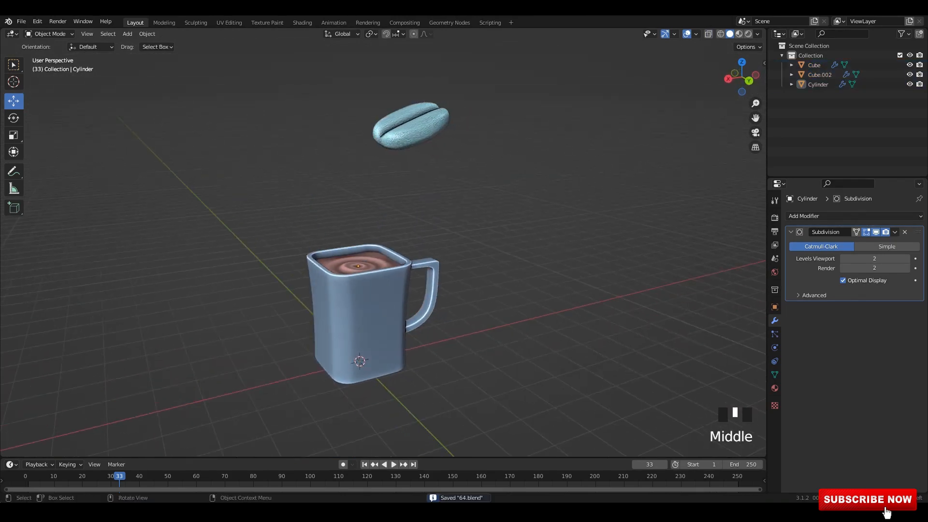
Step: Add a NURBS path at the origin and, from the back view with X-ray on, raise it about 5.16 m
{"action": "middle_click_drag", "start_coordinate": [387, 241], "coordinate": [367, 271], "text": "shift"}
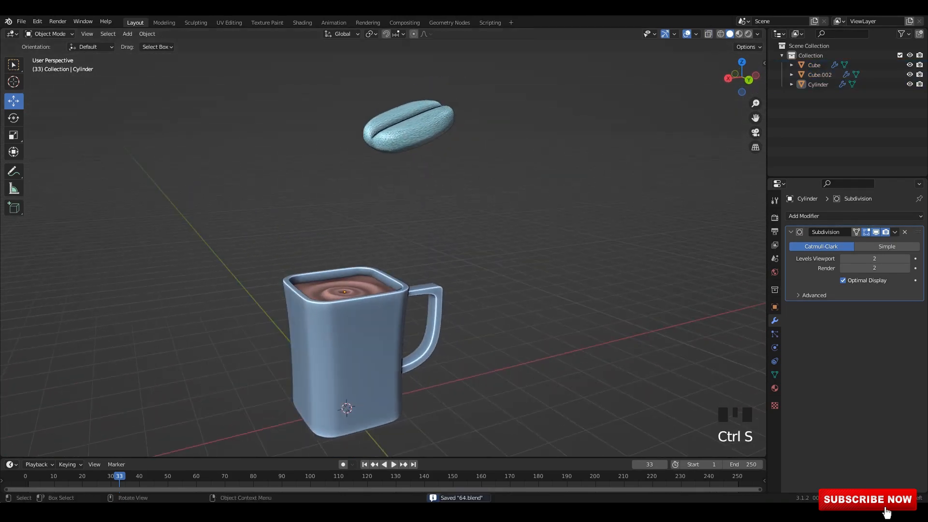
{"action": "middle_click_drag", "start_coordinate": [251, 193], "coordinate": [241, 184]}
{"action": "key", "text": "shift+a"}
{"action": "mouse_move", "coordinate": [247, 185]}
{"action": "left_click", "coordinate": [333, 229]}
{"action": "key", "text": "ctrl+KP_1"}
{"action": "key", "text": "alt+z"}
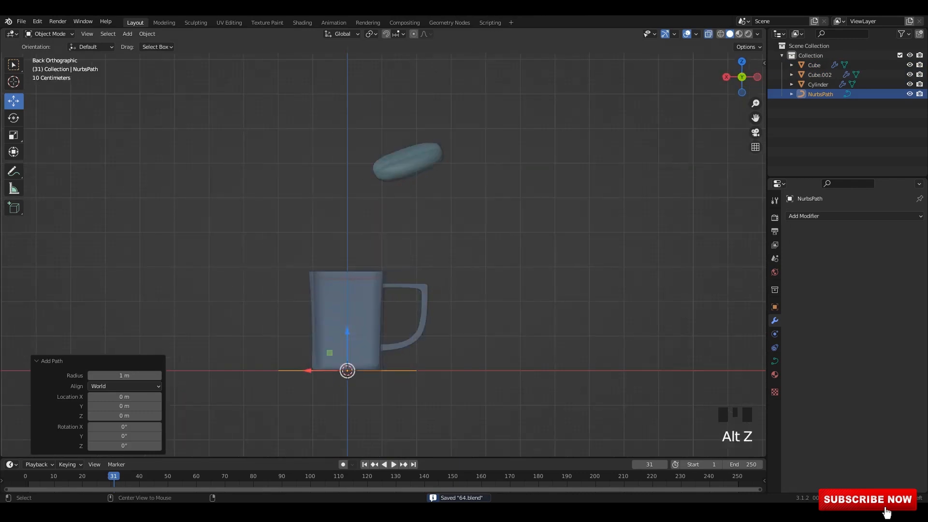
{"action": "key", "text": "g"}
{"action": "key", "text": "z"}
{"action": "left_click", "coordinate": [346, 191]}
Step: Rotate the path 90° in the back view so it stands vertically above the mug
{"action": "scroll", "coordinate": [454, 175], "scroll_direction": "up", "scroll_amount": 3}
{"action": "key", "text": "r"}
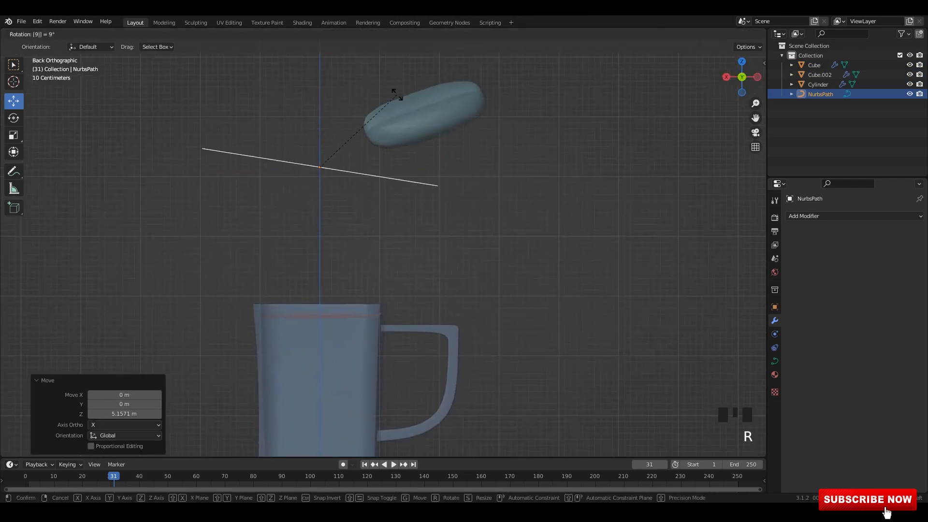
{"action": "key", "text": "0"}
{"action": "key", "text": "Return"}
{"action": "scroll", "coordinate": [382, 251], "scroll_direction": "up", "scroll_amount": 3}
Step: Move the path's top end point onto the bean and its second control point about −0.37 m in X and −0.27 m in Z
{"action": "key", "text": "Tab"}
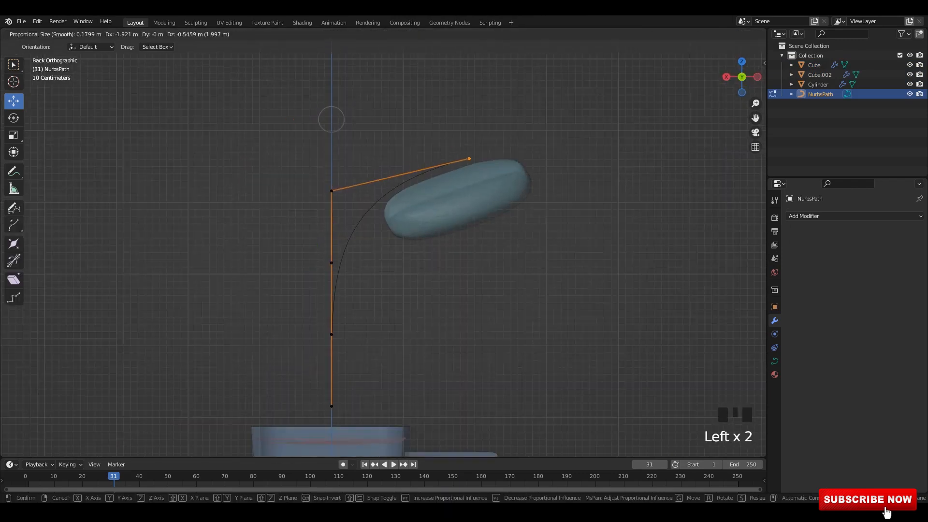
{"action": "scroll", "coordinate": [384, 248], "scroll_direction": "up", "scroll_amount": 2}
{"action": "left_click_drag", "start_coordinate": [507, 155], "coordinate": [506, 156]}
{"action": "left_click", "coordinate": [309, 165]}
{"action": "left_click_drag", "start_coordinate": [309, 165], "coordinate": [346, 194]}
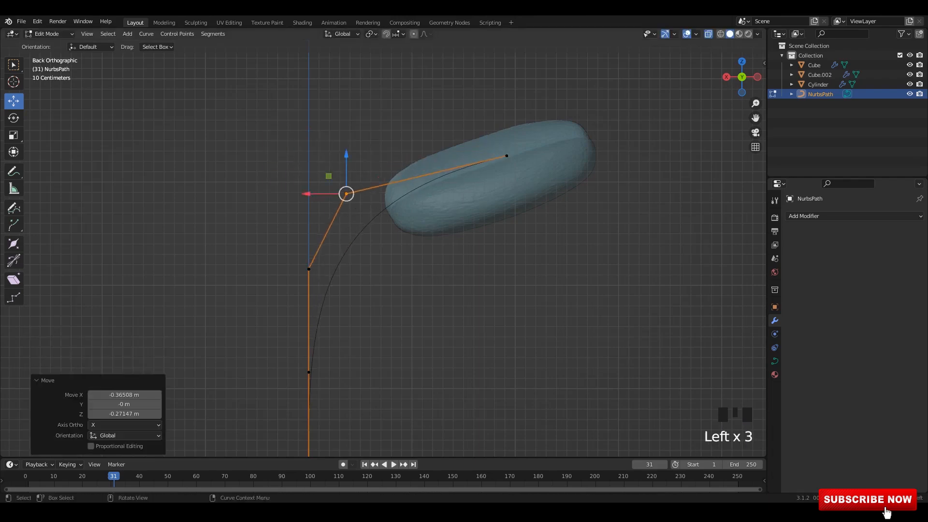
Step: Lower the path's bottom control points into the mug and adjust the upper ones into a smooth pouring arc from the bean
{"action": "middle_click_drag", "start_coordinate": [333, 271], "coordinate": [354, 153], "text": "shift"}
{"action": "left_click", "coordinate": [330, 359]}
{"action": "left_click_drag", "start_coordinate": [330, 321], "coordinate": [330, 404]}
{"action": "left_click_drag", "start_coordinate": [319, 238], "coordinate": [332, 299]}
{"action": "left_click_drag", "start_coordinate": [321, 125], "coordinate": [335, 163]}
{"action": "middle_click_drag", "start_coordinate": [339, 165], "coordinate": [323, 255], "text": "shift"}
{"action": "left_click_drag", "start_coordinate": [341, 150], "coordinate": [366, 185]}
{"action": "left_click_drag", "start_coordinate": [352, 109], "coordinate": [352, 116]}
Step: From the top view, align the path's two upper control points with the bean's crease, moving the second about −0.43 m in Y
{"action": "middle_click_drag", "start_coordinate": [352, 126], "coordinate": [425, 184]}
{"action": "middle_click_drag", "start_coordinate": [426, 183], "coordinate": [399, 184], "text": "alt"}
{"action": "middle_click_drag", "start_coordinate": [402, 145], "coordinate": [403, 116], "text": "alt"}
{"action": "middle_click_drag", "start_coordinate": [406, 104], "coordinate": [410, 151], "text": "shift"}
{"action": "left_click_drag", "start_coordinate": [410, 152], "coordinate": [442, 177]}
{"action": "left_click_drag", "start_coordinate": [469, 161], "coordinate": [426, 161]}
{"action": "middle_click_drag", "start_coordinate": [424, 167], "coordinate": [422, 123], "text": "shift"}
{"action": "left_click_drag", "start_coordinate": [412, 263], "coordinate": [441, 291]}
{"action": "left_click_drag", "start_coordinate": [467, 278], "coordinate": [425, 278]}
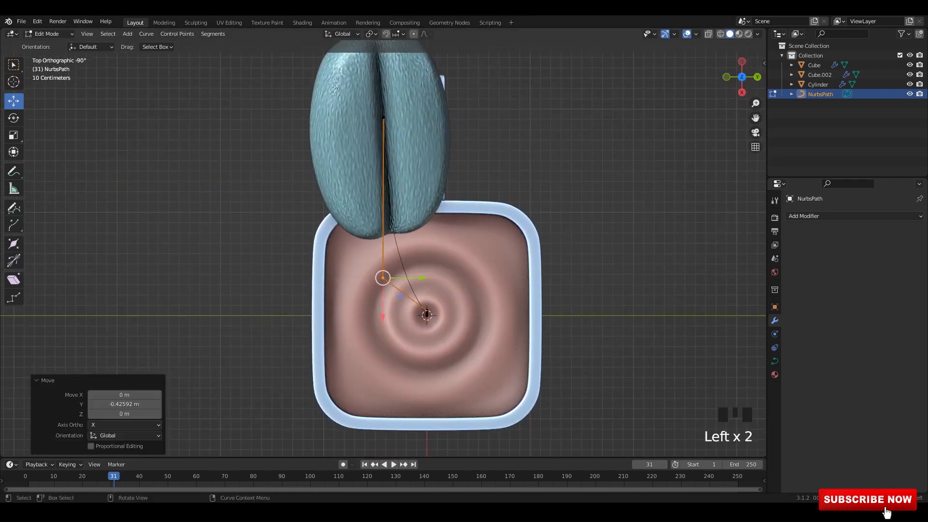
Step: Give the path a round bevel with a depth of 0.124 m to form the coffee stream
{"action": "middle_click_drag", "start_coordinate": [425, 278], "coordinate": [438, 220]}
{"action": "key", "text": "Tab"}
{"action": "left_click", "coordinate": [435, 208]}
{"action": "middle_click_drag", "start_coordinate": [438, 220], "coordinate": [438, 199], "text": "shift"}
{"action": "left_click", "coordinate": [356, 193]}
{"action": "left_click", "coordinate": [775, 361]}
{"action": "scroll", "coordinate": [875, 434], "scroll_direction": "down", "scroll_amount": 2}
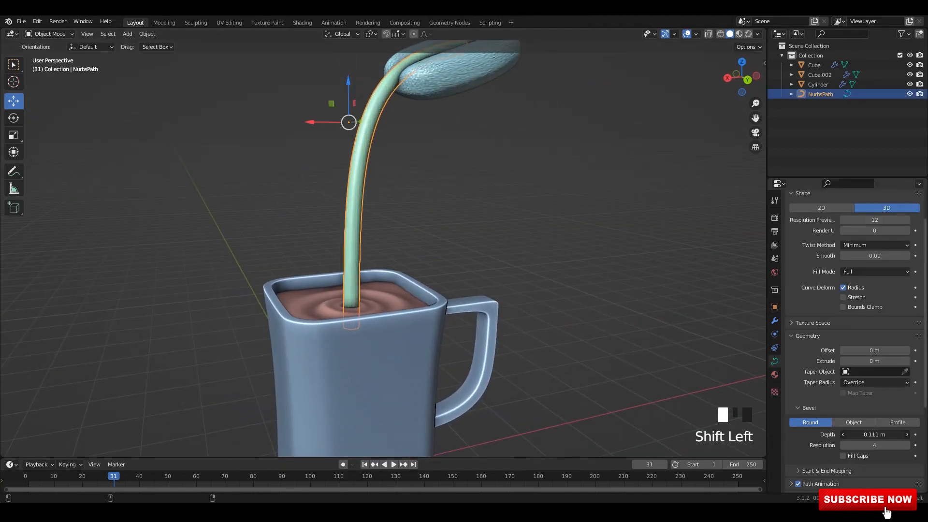
{"action": "left_click_drag", "start_coordinate": [876, 434], "coordinate": [885, 434], "text": "shift"}
Step: Taper the stream by shrinking the radius at its top end point on the bean to about 0.09
{"action": "scroll", "coordinate": [386, 242], "scroll_direction": "up", "scroll_amount": 2}
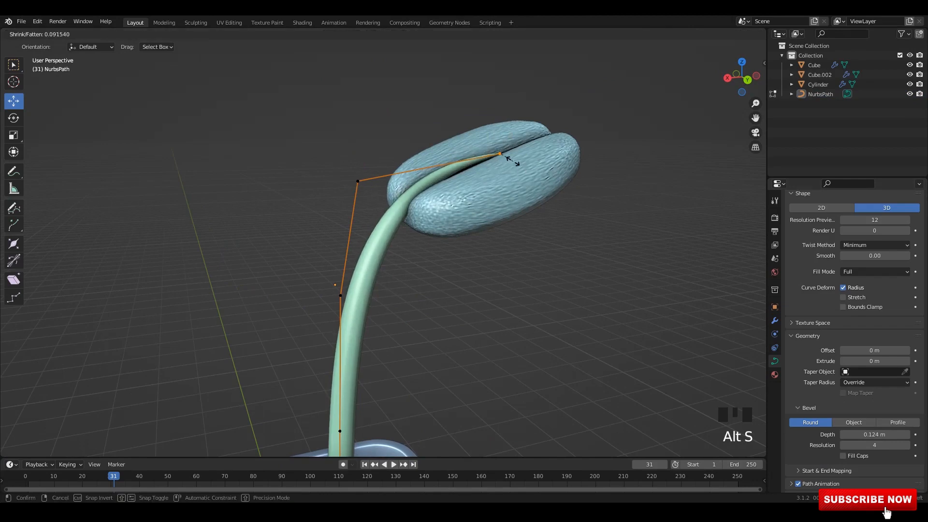
{"action": "key", "text": "Tab"}
Step: In the back view, move the path's second control point onto the bean's tip and raise the third about 0.76 m
{"action": "middle_click_drag", "start_coordinate": [382, 242], "coordinate": [396, 242], "text": "alt"}
{"action": "left_click", "coordinate": [360, 182]}
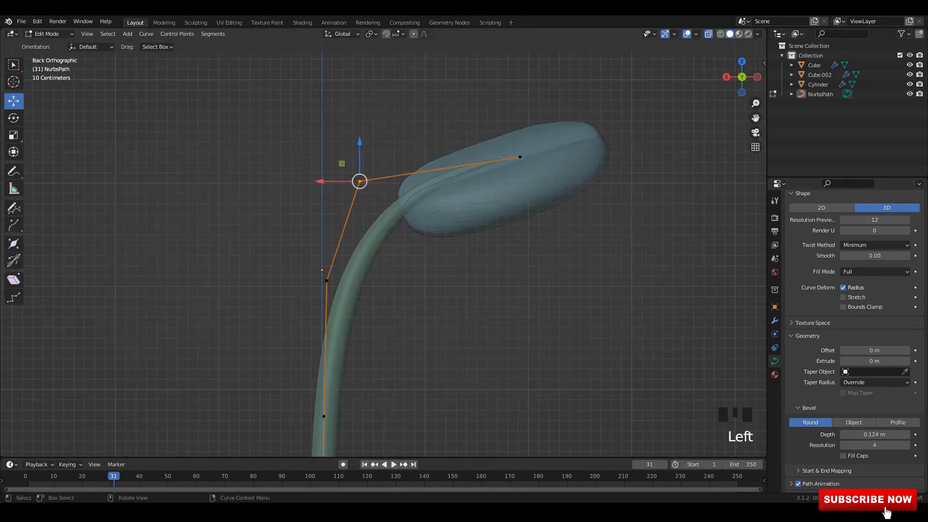
{"action": "left_click_drag", "start_coordinate": [428, 154], "coordinate": [436, 155]}
{"action": "middle_click_drag", "start_coordinate": [386, 290], "coordinate": [394, 234], "text": "shift"}
{"action": "left_click_drag", "start_coordinate": [323, 268], "coordinate": [294, 233]}
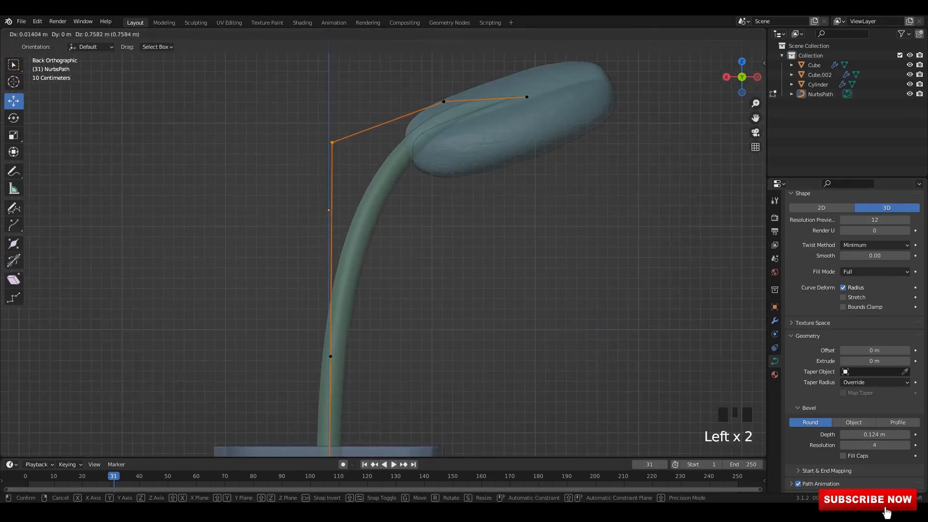
{"action": "key", "text": "alt+s"}
Step: Move the path's end point farther along the bean's crease and shift the third control point about 0.23 m in X
{"action": "middle_click_drag", "start_coordinate": [387, 145], "coordinate": [338, 281], "text": "shift"}
{"action": "scroll", "coordinate": [383, 246], "scroll_direction": "up", "scroll_amount": 2}
{"action": "left_click", "coordinate": [519, 227]}
{"action": "left_click_drag", "start_coordinate": [520, 227], "coordinate": [568, 213]}
{"action": "middle_click_drag", "start_coordinate": [568, 213], "coordinate": [598, 128], "text": "shift"}
{"action": "left_click_drag", "start_coordinate": [310, 213], "coordinate": [284, 207]}
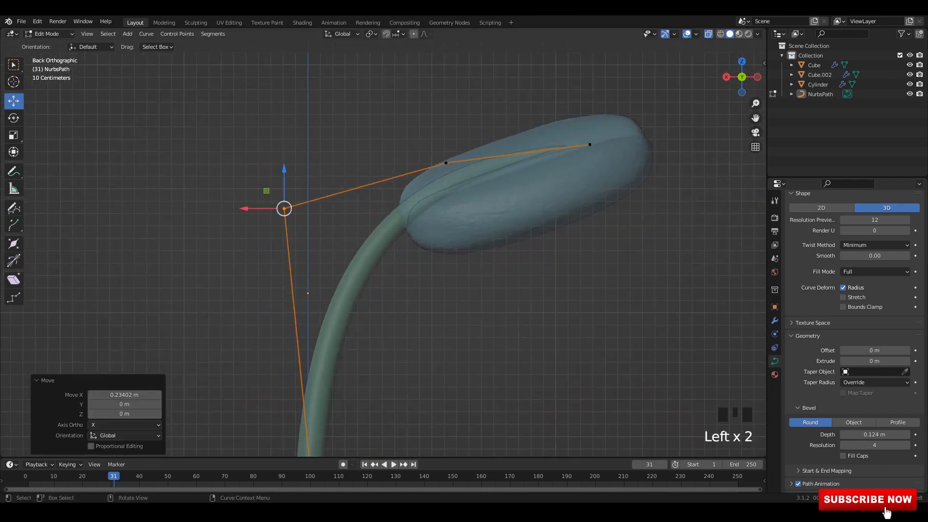
Step: Reposition the path's second and third control points to smooth the bend where the stream leaves the bean
{"action": "left_click_drag", "start_coordinate": [445, 161], "coordinate": [386, 163]}
{"action": "left_click_drag", "start_coordinate": [256, 192], "coordinate": [301, 225]}
{"action": "left_click_drag", "start_coordinate": [267, 191], "coordinate": [293, 179]}
{"action": "scroll", "coordinate": [293, 180], "scroll_direction": "down", "scroll_amount": 2}
{"action": "middle_click_drag", "start_coordinate": [304, 241], "coordinate": [324, 142], "text": "shift"}
Step: Raise the path's fourth control point and bring the bottom point slightly higher inside the mug
{"action": "left_click_drag", "start_coordinate": [334, 267], "coordinate": [385, 317]}
{"action": "left_click_drag", "start_coordinate": [352, 264], "coordinate": [352, 220]}
{"action": "left_click", "coordinate": [350, 422]}
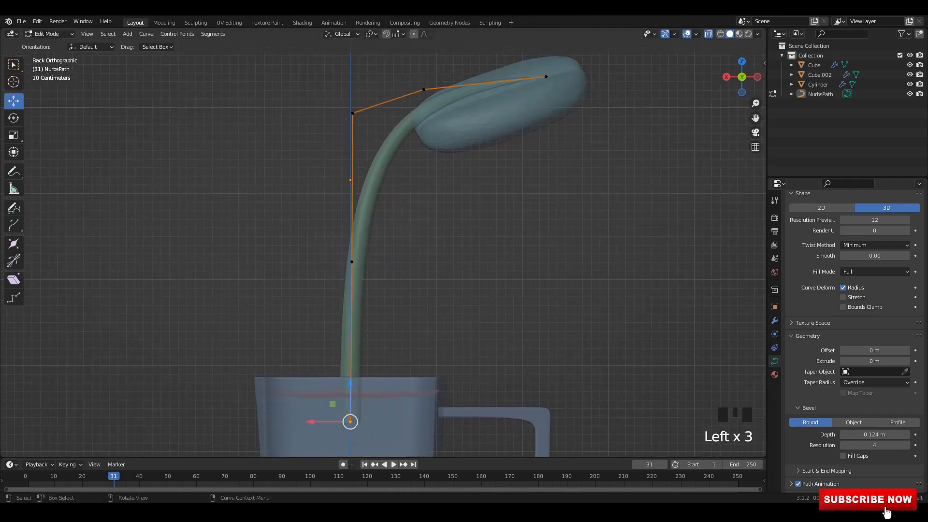
{"action": "left_click_drag", "start_coordinate": [350, 363], "coordinate": [350, 365]}
Step: Shift the path's second control point slightly in Y to align it with the bean's crease
{"action": "middle_click_drag", "start_coordinate": [382, 290], "coordinate": [343, 290], "text": "alt"}
{"action": "key", "text": "alt+z"}
{"action": "middle_click_drag", "start_coordinate": [372, 203], "coordinate": [395, 337], "text": "shift"}
{"action": "scroll", "coordinate": [395, 334], "scroll_direction": "up", "scroll_amount": 1}
{"action": "middle_click_drag", "start_coordinate": [394, 290], "coordinate": [391, 321], "text": "alt"}
{"action": "scroll", "coordinate": [395, 242], "scroll_direction": "up", "scroll_amount": 3}
{"action": "left_click", "coordinate": [402, 255]}
{"action": "left_click_drag", "start_coordinate": [440, 255], "coordinate": [437, 254]}
Step: Move the path's third control point about −0.25 m in Y, just below the bean
{"action": "middle_click_drag", "start_coordinate": [426, 290], "coordinate": [425, 242], "text": "shift"}
{"action": "left_click", "coordinate": [451, 329]}
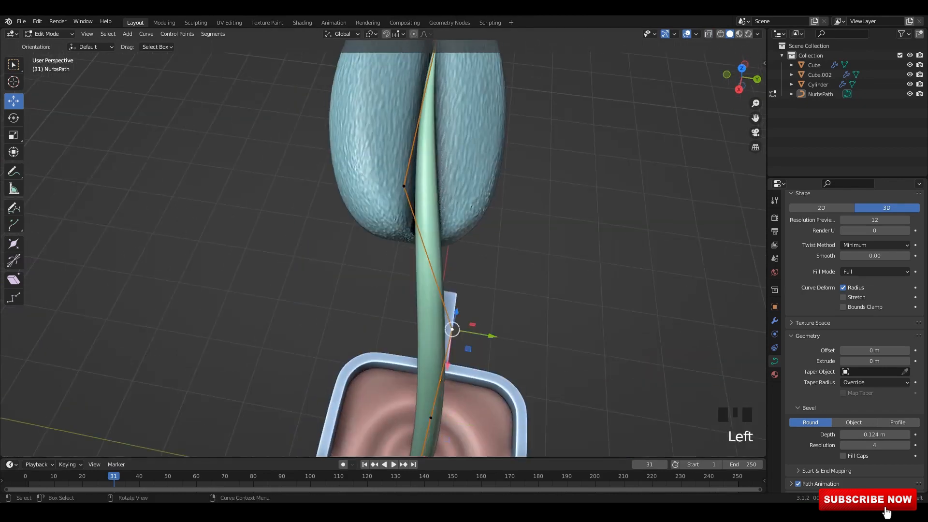
{"action": "middle_click_drag", "start_coordinate": [450, 320], "coordinate": [449, 281], "text": "alt"}
{"action": "middle_click_drag", "start_coordinate": [450, 309], "coordinate": [450, 271], "text": "alt"}
{"action": "middle_click_drag", "start_coordinate": [450, 300], "coordinate": [449, 261], "text": "alt"}
{"action": "left_click_drag", "start_coordinate": [501, 330], "coordinate": [464, 330]}
{"action": "middle_click_drag", "start_coordinate": [425, 233], "coordinate": [423, 295], "text": "shift"}
{"action": "middle_click_drag", "start_coordinate": [423, 237], "coordinate": [420, 296], "text": "shift"}
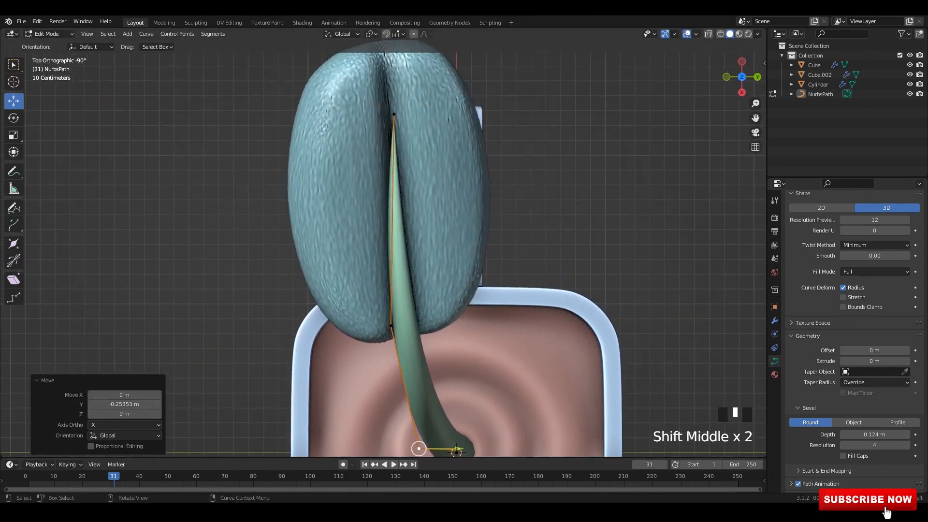
Step: From the top view, center the path's end point and second control point on the bean's crease along Y
{"action": "left_click", "coordinate": [394, 115]}
{"action": "left_click_drag", "start_coordinate": [435, 115], "coordinate": [427, 115]}
{"action": "middle_click_drag", "start_coordinate": [387, 252], "coordinate": [392, 218], "text": "shift"}
{"action": "left_click_drag", "start_coordinate": [375, 216], "coordinate": [433, 301]}
{"action": "left_click_drag", "start_coordinate": [438, 293], "coordinate": [449, 292]}
{"action": "middle_click_drag", "start_coordinate": [445, 290], "coordinate": [309, 239], "text": "shift"}
Step: In the back view, move the path's third control point down and closer to the bean
{"action": "key", "text": "Tab"}
{"action": "scroll", "coordinate": [353, 213], "scroll_direction": "down", "scroll_amount": 2}
{"action": "left_click", "coordinate": [326, 271]}
{"action": "key", "text": "Tab"}
{"action": "key", "text": "Tab"}
{"action": "scroll", "coordinate": [321, 291], "scroll_direction": "down", "scroll_amount": 2}
{"action": "key", "text": "Tab"}
{"action": "key", "text": "alt+z"}
{"action": "scroll", "coordinate": [383, 232], "scroll_direction": "up", "scroll_amount": 2}
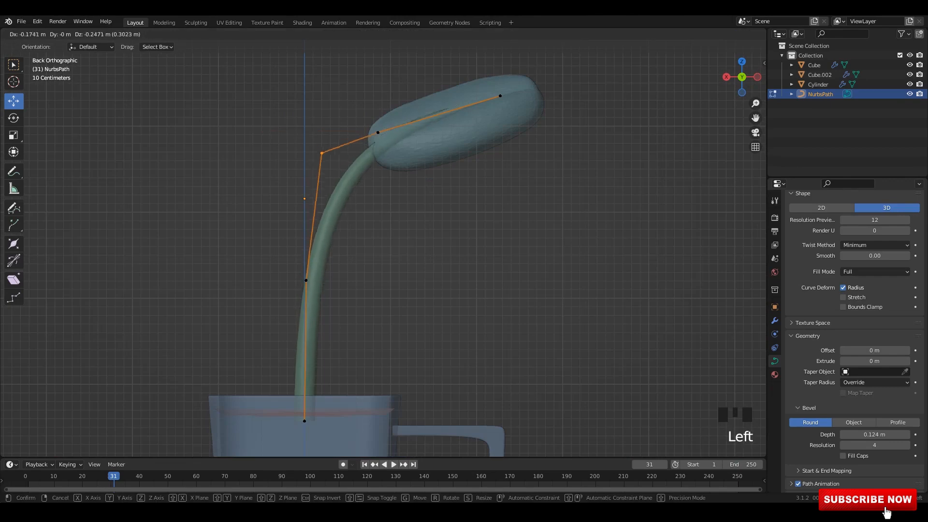
{"action": "left_click_drag", "start_coordinate": [335, 171], "coordinate": [337, 170]}
Step: Raise the path's second control point about 0.12 m and the third about 0.81 m in Z
{"action": "left_click", "coordinate": [378, 132]}
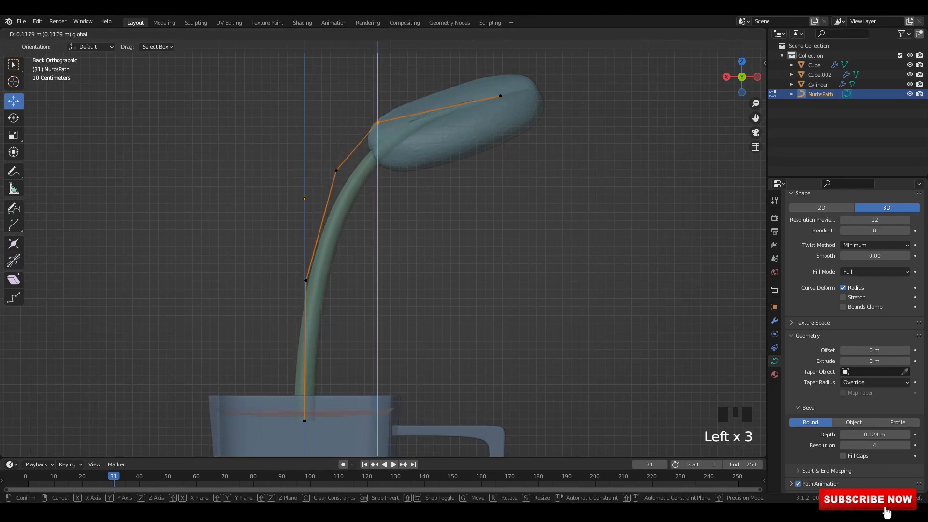
{"action": "left_click_drag", "start_coordinate": [378, 82], "coordinate": [378, 84]}
{"action": "left_click", "coordinate": [336, 171]}
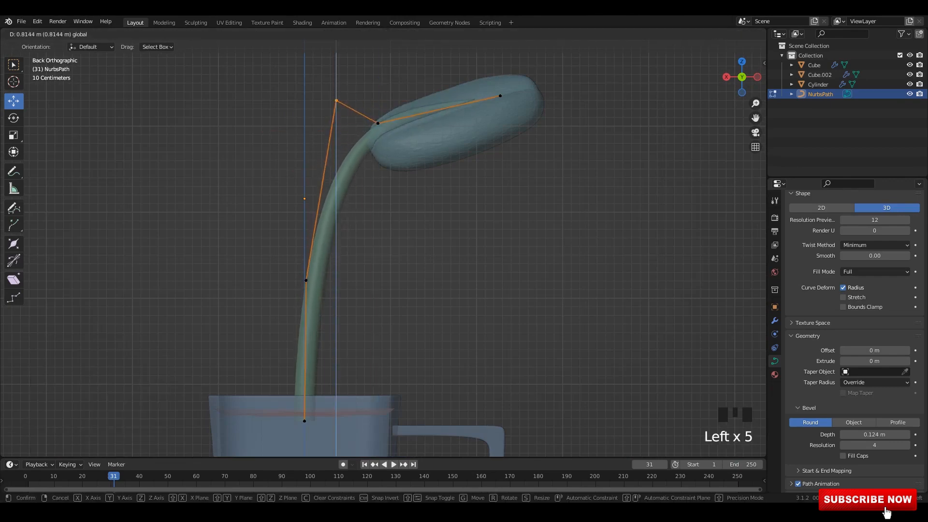
{"action": "left_click_drag", "start_coordinate": [336, 61], "coordinate": [336, 61]}
Step: Adjust the height of the path's second control point so the stream rests in the crease, and finish editing the curve
{"action": "key", "text": "alt+z"}
{"action": "middle_click_drag", "start_coordinate": [339, 164], "coordinate": [358, 188]}
{"action": "scroll", "coordinate": [357, 203], "scroll_direction": "up", "scroll_amount": 1}
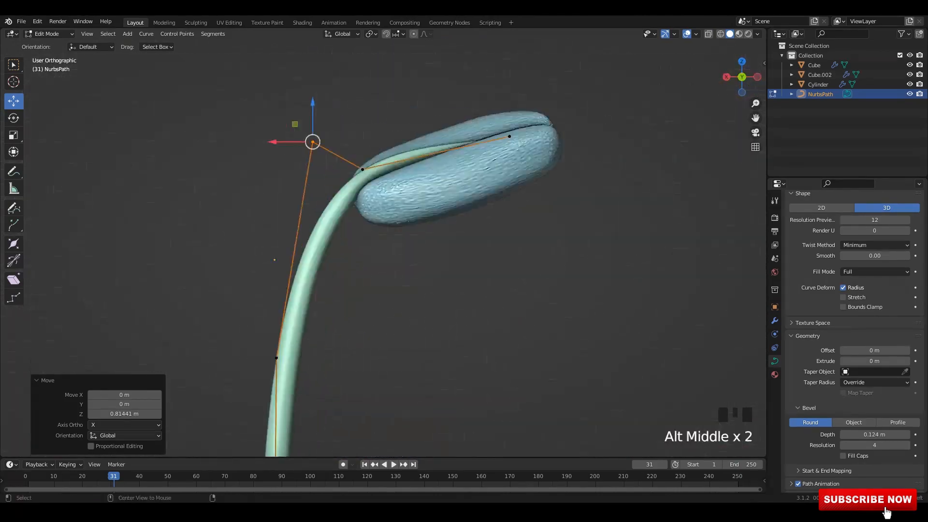
{"action": "scroll", "coordinate": [360, 179], "scroll_direction": "up", "scroll_amount": 1, "text": "alt"}
{"action": "key", "text": "alt+z"}
{"action": "left_click", "coordinate": [362, 169]}
{"action": "left_click_drag", "start_coordinate": [363, 140], "coordinate": [363, 141]}
{"action": "key", "text": "alt+z"}
{"action": "mouse_move", "coordinate": [363, 145]}
{"action": "middle_mouse_down"}
{"action": "mouse_move", "coordinate": [440, 213]}
{"action": "mouse_move", "coordinate": [370, 159]}
{"action": "middle_mouse_up"}
{"action": "key", "text": "Tab"}
Step: Convert the coffee stream curve to a mesh
{"action": "middle_click_drag", "start_coordinate": [370, 252], "coordinate": [394, 160], "text": "shift"}
{"action": "left_click", "coordinate": [435, 242]}
{"action": "middle_click_drag", "start_coordinate": [435, 242], "coordinate": [430, 213], "text": "alt"}
{"action": "left_click", "coordinate": [314, 257]}
{"action": "scroll", "coordinate": [314, 256], "scroll_direction": "down", "scroll_amount": 2}
{"action": "middle_click_drag", "start_coordinate": [315, 256], "coordinate": [334, 280]}
{"action": "middle_click_drag", "start_coordinate": [333, 281], "coordinate": [333, 256], "text": "alt"}
{"action": "middle_click_drag", "start_coordinate": [320, 203], "coordinate": [378, 232]}
{"action": "scroll", "coordinate": [377, 232], "scroll_direction": "up", "scroll_amount": 2}
{"action": "right_click", "coordinate": [377, 147]}
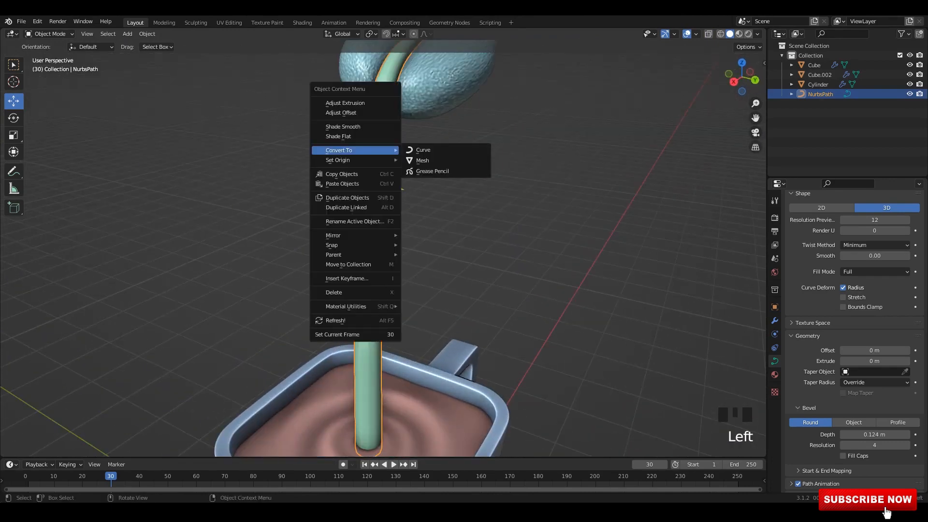
{"action": "left_click", "coordinate": [428, 160]}
Step: Select edges on the lower part of the stream mesh and move them about −0.06 m in Y with proportional editing enabled
{"action": "key", "text": "Tab"}
{"action": "middle_click_drag", "start_coordinate": [426, 179], "coordinate": [356, 165]}
{"action": "scroll", "coordinate": [356, 164], "scroll_direction": "up", "scroll_amount": 1}
{"action": "middle_click_drag", "start_coordinate": [309, 327], "coordinate": [330, 237], "text": "shift"}
{"action": "scroll", "coordinate": [330, 237], "scroll_direction": "up", "scroll_amount": 1}
{"action": "left_click", "coordinate": [328, 236]}
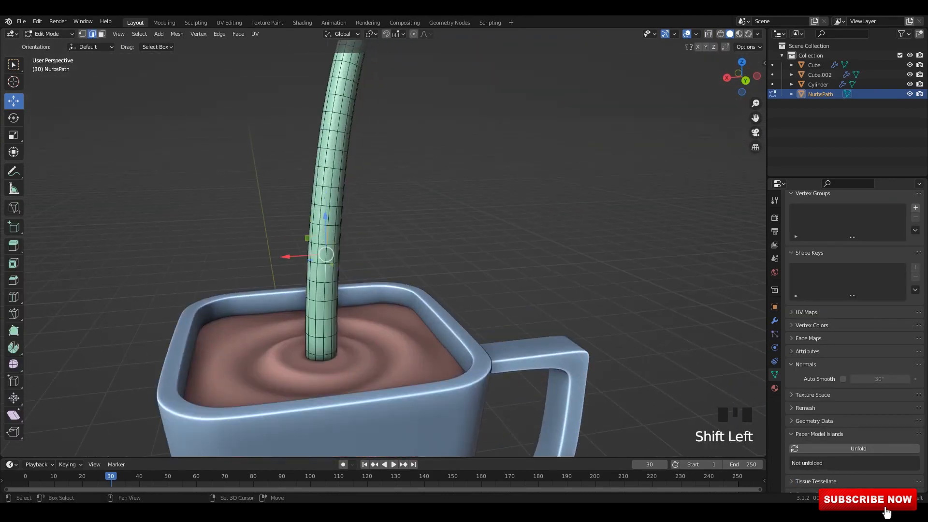
{"action": "left_click", "coordinate": [325, 329], "text": "shift"}
{"action": "middle_click_drag", "start_coordinate": [324, 328], "coordinate": [366, 350]}
{"action": "left_click_drag", "start_coordinate": [387, 327], "coordinate": [378, 321]}
{"action": "key", "text": "ctrl+z"}
{"action": "key", "text": "o"}
{"action": "middle_click_drag", "start_coordinate": [379, 324], "coordinate": [365, 314]}
{"action": "left_click_drag", "start_coordinate": [369, 320], "coordinate": [362, 313]}
{"action": "scroll", "coordinate": [364, 304], "scroll_direction": "up", "scroll_amount": 1}
Step: Bulge the stream at a mid-height edge loop by fattening it 0.0325 m with smooth proportional falloff of size 0.218
{"action": "middle_click_drag", "start_coordinate": [363, 314], "coordinate": [322, 275]}
{"action": "key", "text": "alt+z"}
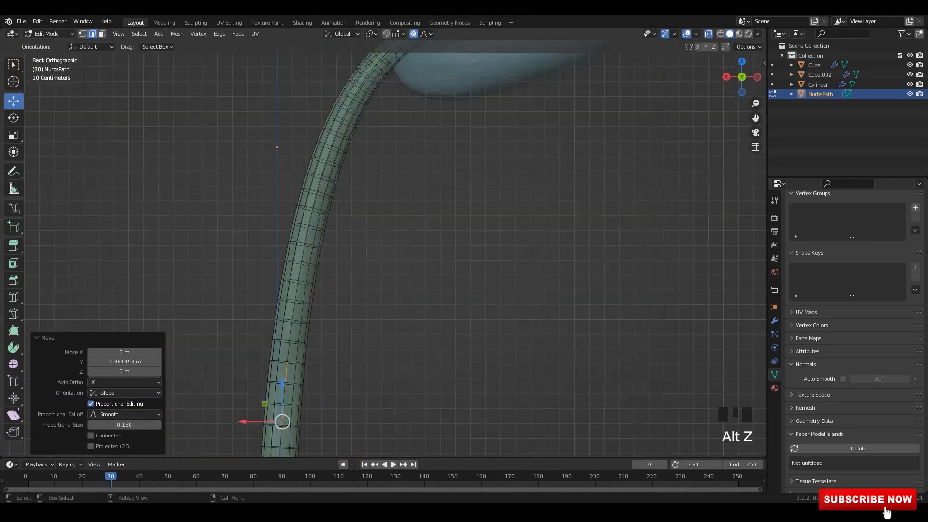
{"action": "middle_click_drag", "start_coordinate": [330, 165], "coordinate": [344, 242], "text": "shift"}
{"action": "left_click", "coordinate": [345, 243]}
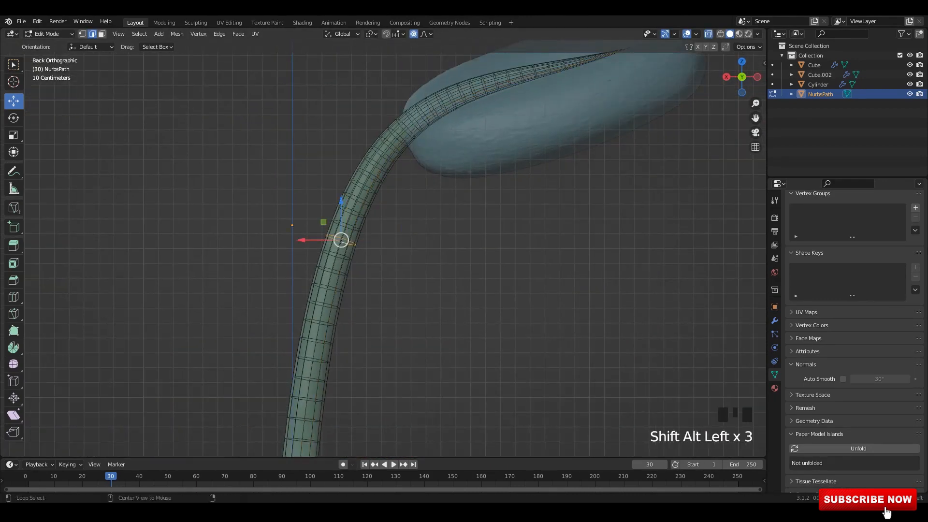
{"action": "left_click", "coordinate": [379, 291]}
{"action": "key", "text": "alt+z"}
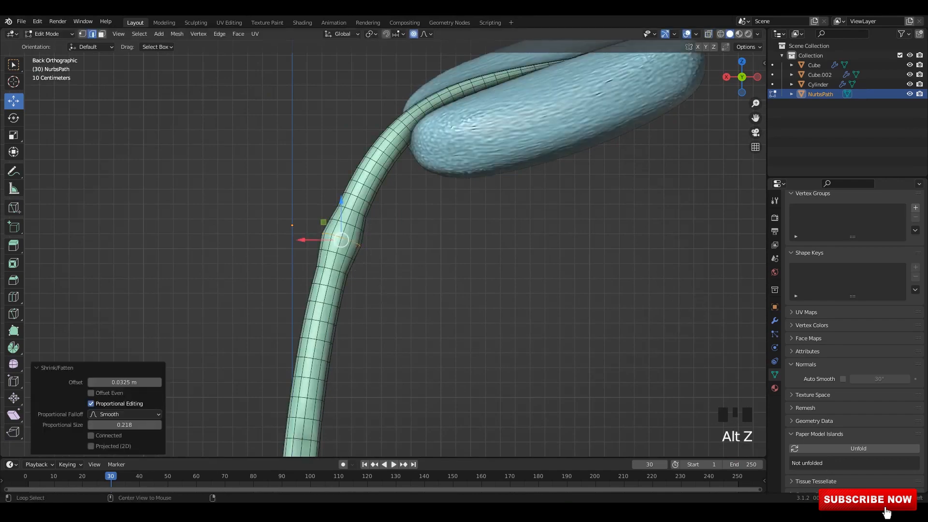
Step: Nudge three edges along the middle and lower stream in X to make its outline uneven, one by about 0.03 m
{"action": "left_click", "coordinate": [341, 279]}
{"action": "middle_click_drag", "start_coordinate": [341, 279], "coordinate": [342, 255], "text": "shift"}
{"action": "left_click_drag", "start_coordinate": [304, 255], "coordinate": [307, 255]}
{"action": "middle_click_drag", "start_coordinate": [298, 342], "coordinate": [324, 251], "text": "shift"}
{"action": "left_click", "coordinate": [324, 252]}
{"action": "left_click_drag", "start_coordinate": [286, 252], "coordinate": [280, 252]}
{"action": "middle_click_drag", "start_coordinate": [280, 252], "coordinate": [280, 173], "text": "shift"}
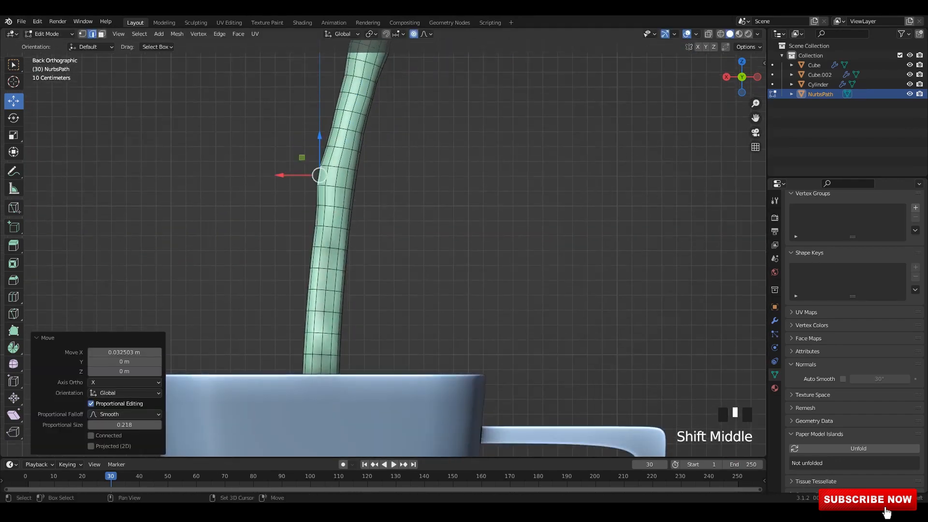
{"action": "left_click", "coordinate": [341, 302]}
{"action": "left_click_drag", "start_coordinate": [302, 302], "coordinate": [296, 303]}
Step: Nudge one edge of the upper stream in X and another in Z near the bean, and finish editing the mesh
{"action": "middle_click_drag", "start_coordinate": [338, 145], "coordinate": [327, 302], "text": "shift"}
{"action": "left_click", "coordinate": [371, 150]}
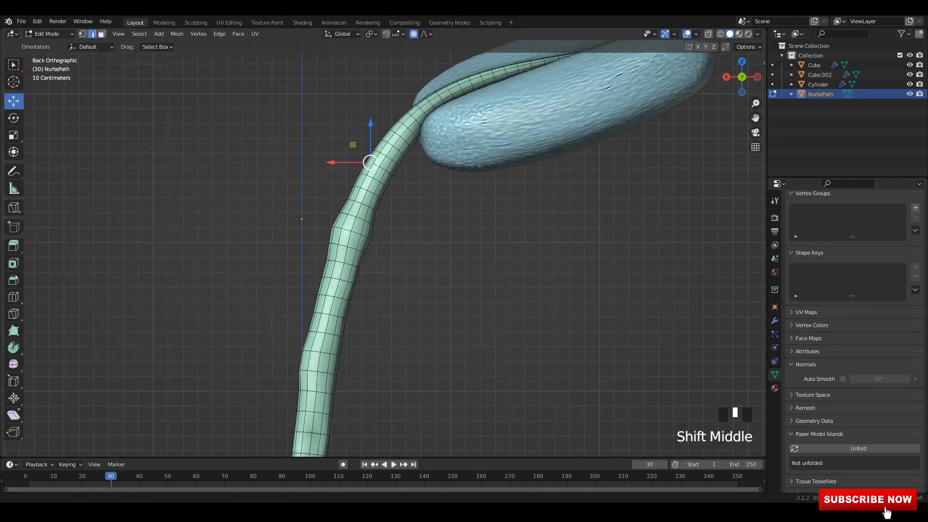
{"action": "middle_click_drag", "start_coordinate": [371, 159], "coordinate": [366, 235], "text": "shift"}
{"action": "left_click_drag", "start_coordinate": [327, 235], "coordinate": [322, 235]}
{"action": "left_click", "coordinate": [380, 207]}
{"action": "left_click_drag", "start_coordinate": [380, 168], "coordinate": [380, 162]}
{"action": "scroll", "coordinate": [380, 161], "scroll_direction": "down", "scroll_amount": 3}
{"action": "key", "text": "Tab"}
Step: Add a level 2 Subdivision Surface modifier to the stream and save the file
{"action": "middle_click_drag", "start_coordinate": [379, 193], "coordinate": [406, 213]}
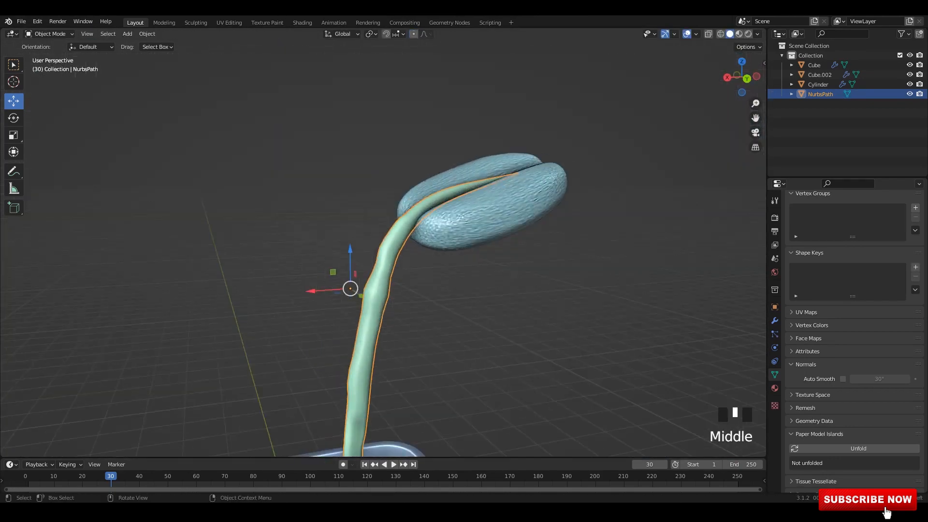
{"action": "scroll", "coordinate": [406, 212], "scroll_direction": "down", "scroll_amount": 2}
{"action": "middle_click_drag", "start_coordinate": [406, 300], "coordinate": [394, 215], "text": "shift"}
{"action": "left_click", "coordinate": [416, 232]}
{"action": "left_click", "coordinate": [356, 252]}
{"action": "mouse_move", "coordinate": [356, 251]}
{"action": "middle_mouse_down"}
{"action": "mouse_move", "coordinate": [360, 266]}
{"action": "mouse_move", "coordinate": [349, 251]}
{"action": "middle_mouse_up"}
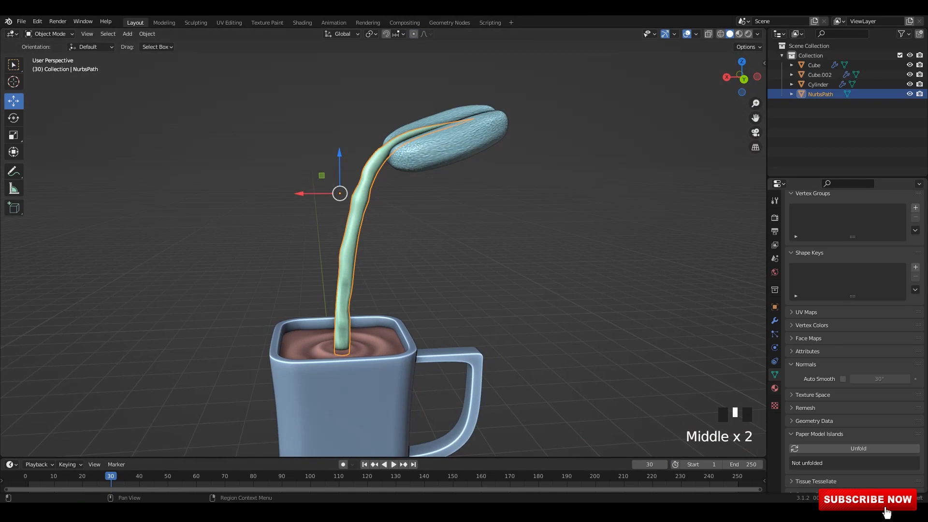
{"action": "left_click", "coordinate": [775, 406]}
{"action": "left_click", "coordinate": [775, 320]}
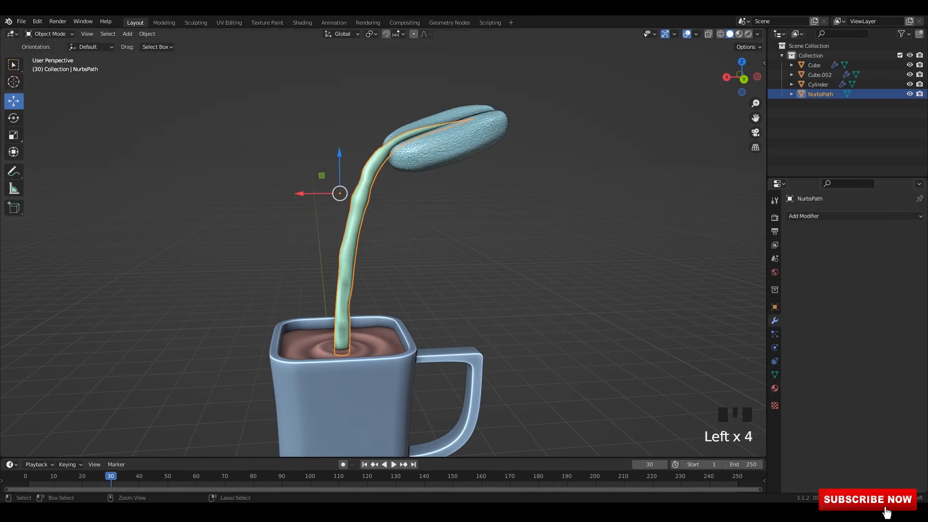
{"action": "key", "text": "ctrl+2"}
{"action": "key", "text": "ctrl+s"}
Step: Add a Displace modifier to the stream with a new texture of type Clouds
{"action": "left_click", "coordinate": [435, 256]}
{"action": "mouse_move", "coordinate": [435, 271]}
{"action": "middle_mouse_down"}
{"action": "mouse_move", "coordinate": [421, 256]}
{"action": "mouse_move", "coordinate": [473, 310]}
{"action": "mouse_move", "coordinate": [441, 274]}
{"action": "middle_mouse_up"}
{"action": "left_click", "coordinate": [361, 242]}
{"action": "left_click", "coordinate": [854, 216]}
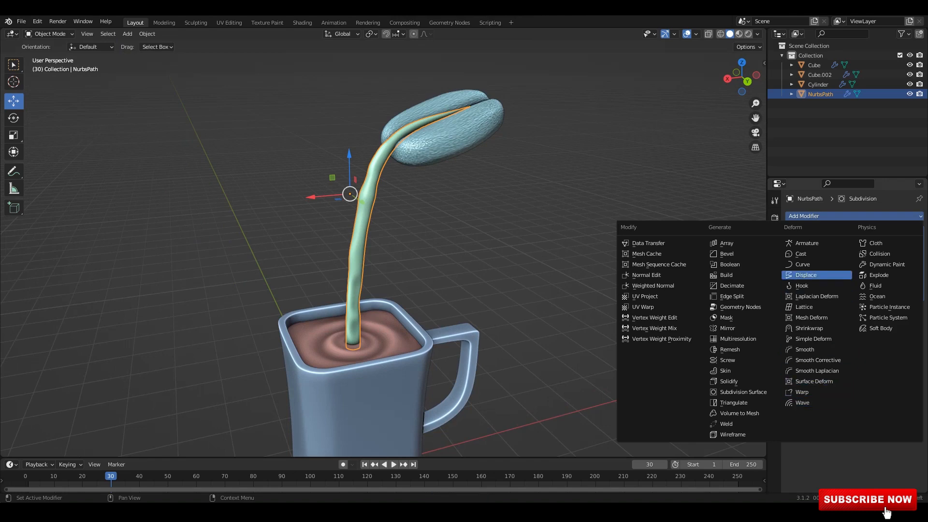
{"action": "left_click", "coordinate": [806, 275]}
{"action": "middle_click_drag", "start_coordinate": [465, 271], "coordinate": [447, 258]}
{"action": "left_click", "coordinate": [850, 323]}
{"action": "left_click", "coordinate": [919, 323]}
{"action": "left_click", "coordinate": [870, 245]}
{"action": "left_click", "coordinate": [840, 277]}
Step: Set the cloud texture size to 0.32 and the Displace modifier to strength 0.090 and midlevel 0.470
{"action": "left_click_drag", "start_coordinate": [875, 417], "coordinate": [900, 417]}
{"action": "left_click", "coordinate": [775, 321]}
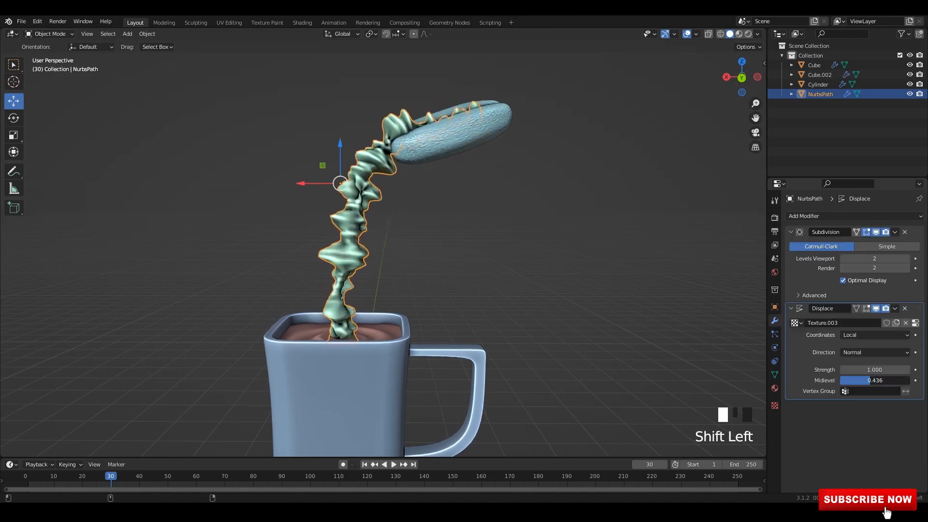
{"action": "left_click_drag", "start_coordinate": [875, 370], "coordinate": [850, 370], "text": "shift"}
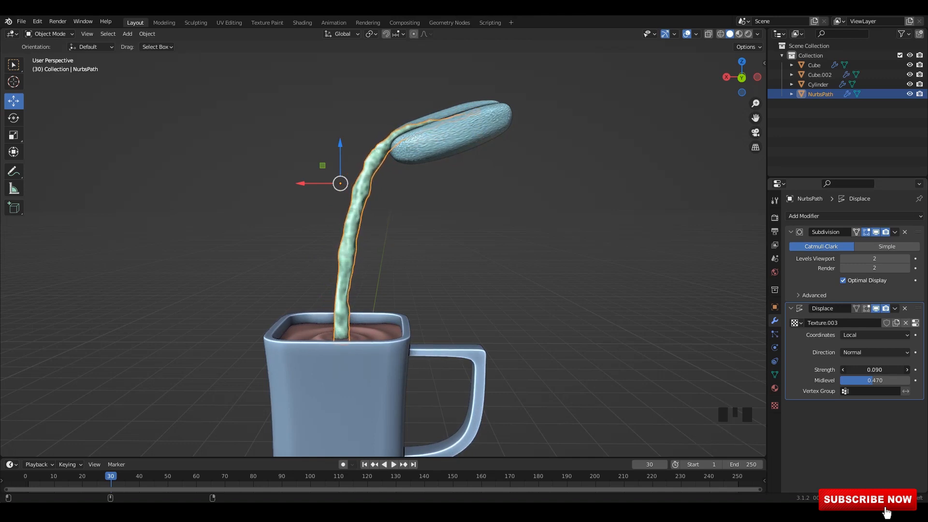
Step: Try other texture types for the stream's displacement, including Distorted Noise, Musgrave, Stucci and Wood
{"action": "scroll", "coordinate": [854, 315], "scroll_direction": "down", "scroll_amount": 2, "text": "ctrl"}
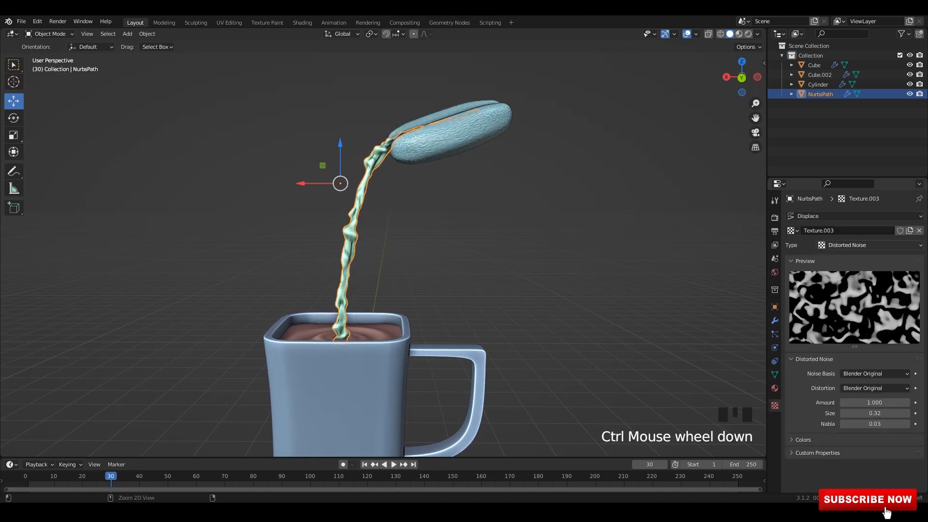
{"action": "scroll", "coordinate": [871, 246], "scroll_direction": "down", "scroll_amount": 1, "text": "ctrl"}
{"action": "middle_click_drag", "start_coordinate": [628, 246], "coordinate": [643, 259]}
{"action": "scroll", "coordinate": [870, 245], "scroll_direction": "down", "scroll_amount": 1, "text": "ctrl"}
{"action": "scroll", "coordinate": [870, 245], "scroll_direction": "down", "scroll_amount": 1, "text": "ctrl"}
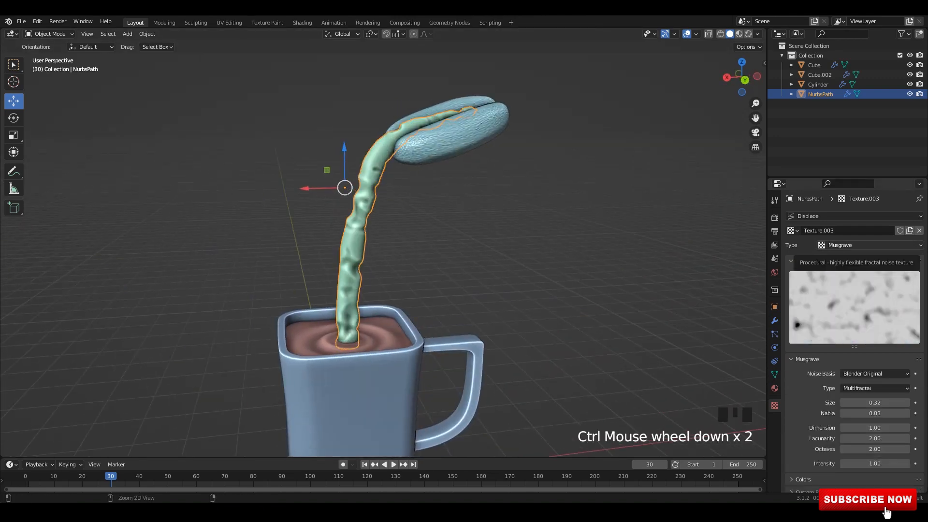
{"action": "scroll", "coordinate": [871, 245], "scroll_direction": "down", "scroll_amount": 3, "text": "ctrl"}
{"action": "scroll", "coordinate": [870, 245], "scroll_direction": "up", "scroll_amount": 1, "text": "ctrl"}
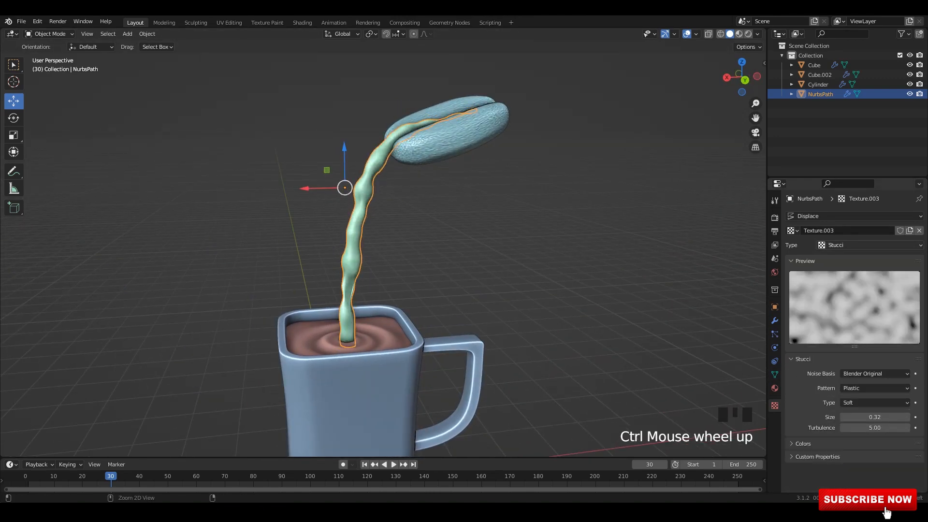
{"action": "scroll", "coordinate": [870, 245], "scroll_direction": "down", "scroll_amount": 1, "text": "ctrl"}
{"action": "scroll", "coordinate": [871, 245], "scroll_direction": "down", "scroll_amount": 3, "text": "ctrl"}
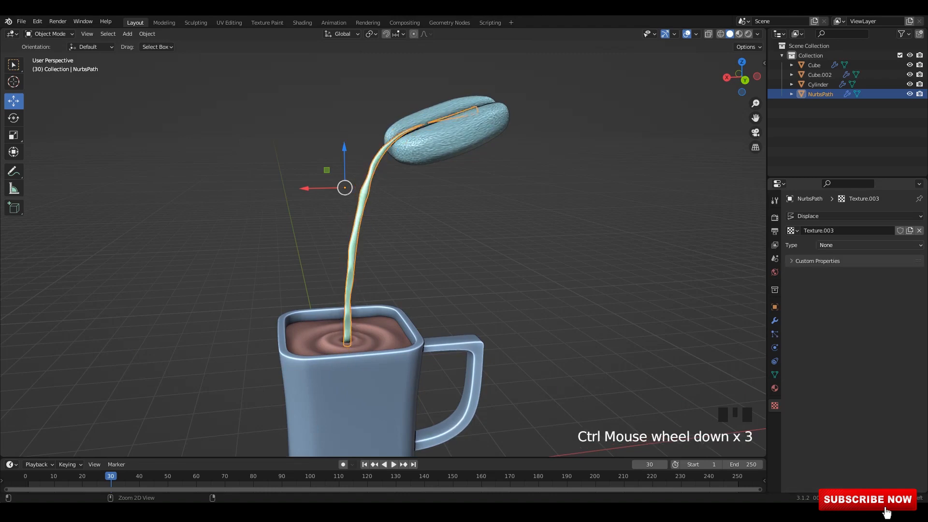
{"action": "scroll", "coordinate": [870, 245], "scroll_direction": "up", "scroll_amount": 1, "text": "ctrl"}
{"action": "scroll", "coordinate": [871, 246], "scroll_direction": "up", "scroll_amount": 1, "text": "ctrl"}
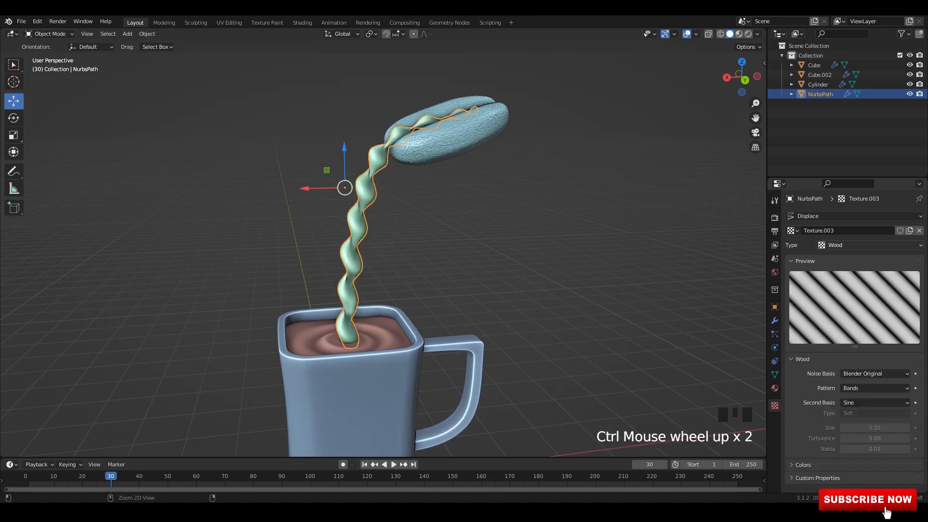
Step: Set the displacement texture type to Clouds, enlarge its noise size and return to the stream's modifier settings
{"action": "left_click", "coordinate": [870, 245]}
{"action": "left_click", "coordinate": [871, 267]}
{"action": "scroll", "coordinate": [870, 245], "scroll_direction": "down", "scroll_amount": 1, "text": "ctrl"}
{"action": "middle_click_drag", "start_coordinate": [677, 299], "coordinate": [677, 293]}
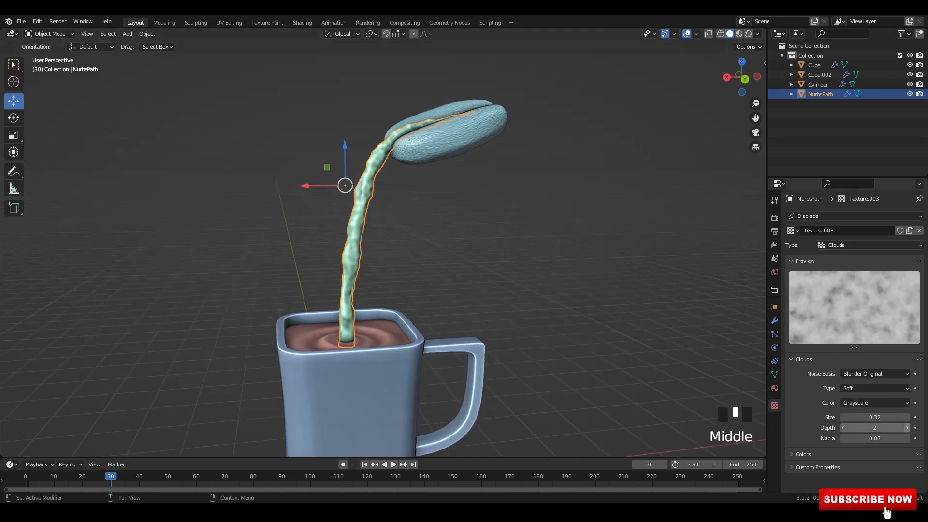
{"action": "left_click_drag", "start_coordinate": [870, 417], "coordinate": [921, 417]}
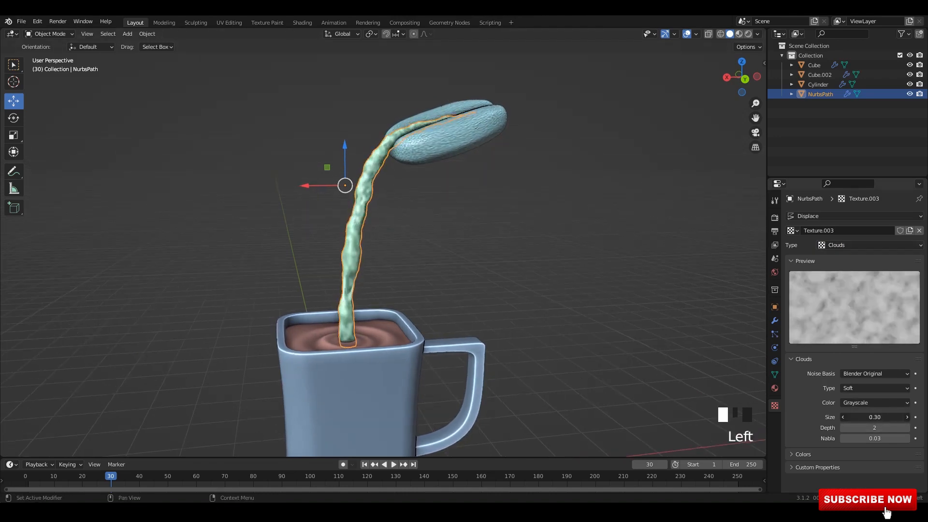
{"action": "left_click", "coordinate": [775, 321]}
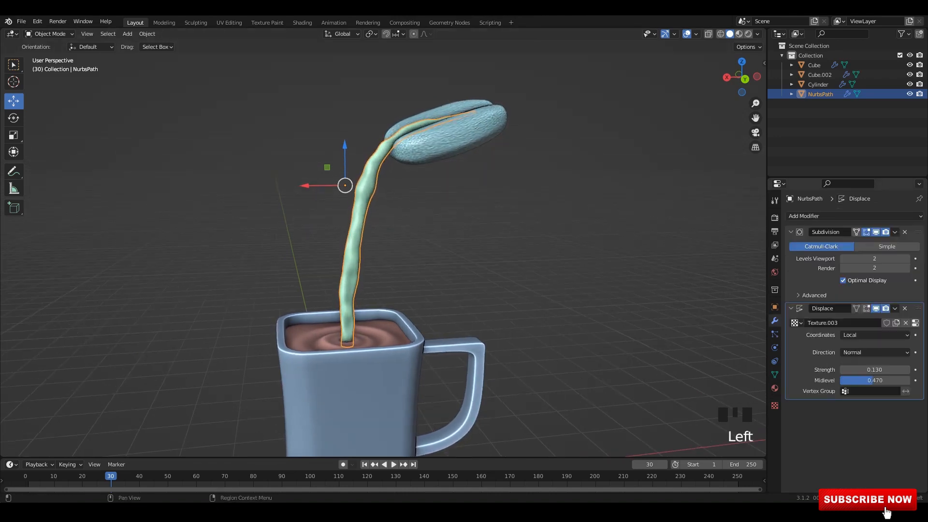
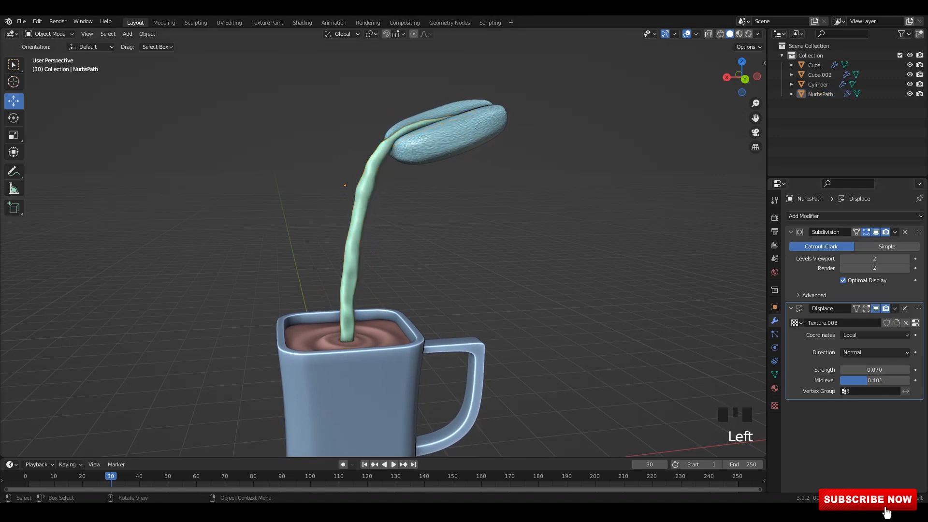
Step: Inspect the coffee stream's mesh along the bean's groove in Edit Mode
{"action": "middle_click_drag", "start_coordinate": [411, 217], "coordinate": [413, 273]}
{"action": "scroll", "coordinate": [411, 220], "scroll_direction": "up", "scroll_amount": 1}
{"action": "scroll", "coordinate": [413, 273], "scroll_direction": "up", "scroll_amount": 1}
{"action": "key", "text": "Tab"}
{"action": "middle_click_drag", "start_coordinate": [464, 193], "coordinate": [315, 309], "text": "shift"}
{"action": "scroll", "coordinate": [314, 310], "scroll_direction": "up", "scroll_amount": 2}
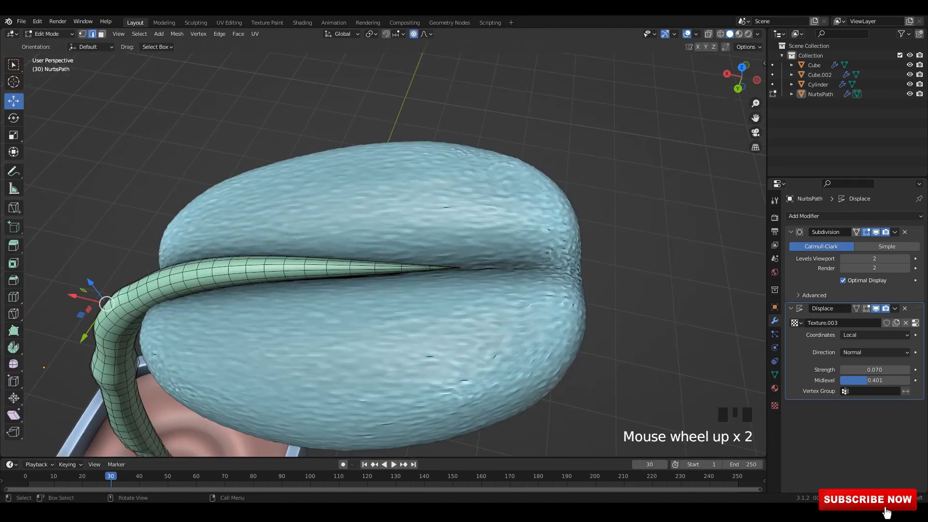
{"action": "key", "text": "Tab"}
Step: Convert the coffee stream to a mesh so its Subdivision and Displace modifiers are applied
{"action": "left_click", "coordinate": [310, 104]}
{"action": "middle_click_drag", "start_coordinate": [338, 270], "coordinate": [348, 194]}
{"action": "scroll", "coordinate": [339, 218], "scroll_direction": "down", "scroll_amount": 5}
{"action": "left_click", "coordinate": [342, 193]}
{"action": "middle_click_drag", "start_coordinate": [299, 290], "coordinate": [411, 208], "text": "shift"}
{"action": "right_click", "coordinate": [340, 190]}
{"action": "left_click", "coordinate": [381, 200]}
Step: Try to widen the stream's bottom end inside the mug by a factor of 1.822 with proportional editing
{"action": "key", "text": "alt+z"}
{"action": "middle_click_drag", "start_coordinate": [338, 270], "coordinate": [392, 240], "text": "shift"}
{"action": "key", "text": "Tab"}
{"action": "left_click_drag", "start_coordinate": [284, 384], "coordinate": [349, 343]}
{"action": "key", "text": "s"}
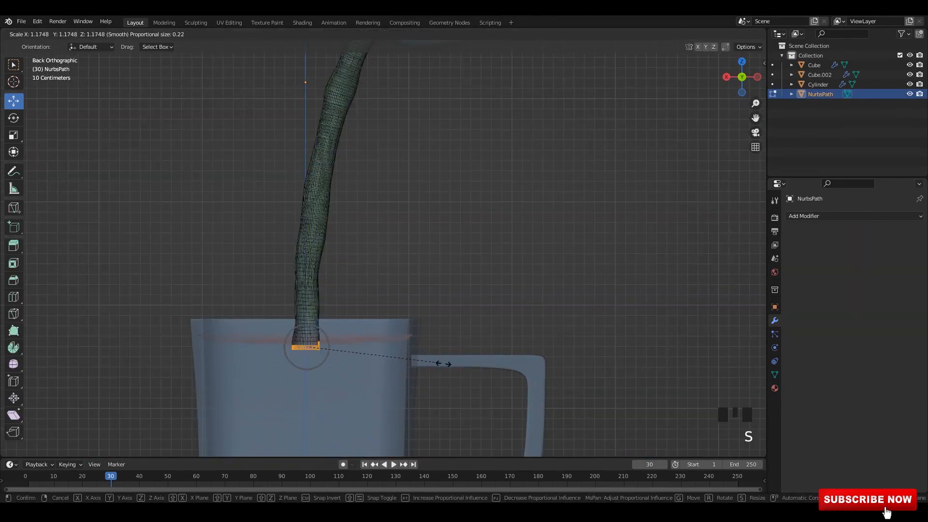
{"action": "left_click", "coordinate": [510, 373]}
{"action": "key", "text": "alt+z"}
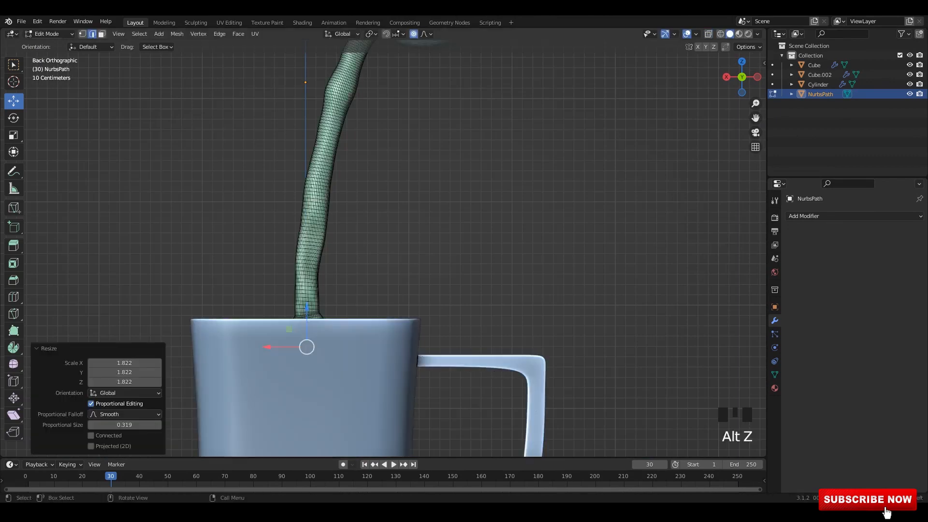
Step: Undo the widening of the stream's bottom end and leave Edit Mode
{"action": "scroll", "coordinate": [435, 290], "scroll_direction": "down", "scroll_amount": 3}
{"action": "middle_click_drag", "start_coordinate": [510, 373], "coordinate": [484, 271]}
{"action": "key", "text": "ctrl+z"}
{"action": "key", "text": "ctrl+z"}
{"action": "key", "text": "ctrl+z"}
{"action": "key", "text": "ctrl+z"}
{"action": "scroll", "coordinate": [435, 290], "scroll_direction": "up", "scroll_amount": 1}
{"action": "scroll", "coordinate": [435, 290], "scroll_direction": "down", "scroll_amount": 4}
{"action": "key", "text": "Tab"}
{"action": "left_click_drag", "start_coordinate": [527, 116], "coordinate": [299, 416]}
{"action": "left_click", "coordinate": [522, 242]}
{"action": "middle_click_drag", "start_coordinate": [522, 241], "coordinate": [493, 237]}
{"action": "scroll", "coordinate": [382, 242], "scroll_direction": "up", "scroll_amount": 5}
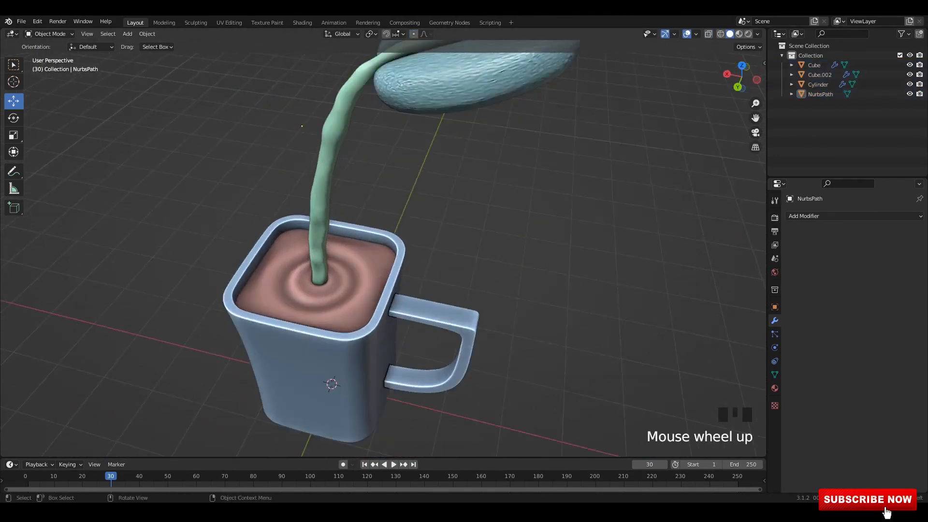
Step: Shrink the stream's tip in the bean's groove to a point with proportional editing and save the file
{"action": "key", "text": "Tab"}
{"action": "middle_click_drag", "start_coordinate": [382, 242], "coordinate": [382, 193], "text": "shift"}
{"action": "scroll", "coordinate": [382, 241], "scroll_direction": "up", "scroll_amount": 2}
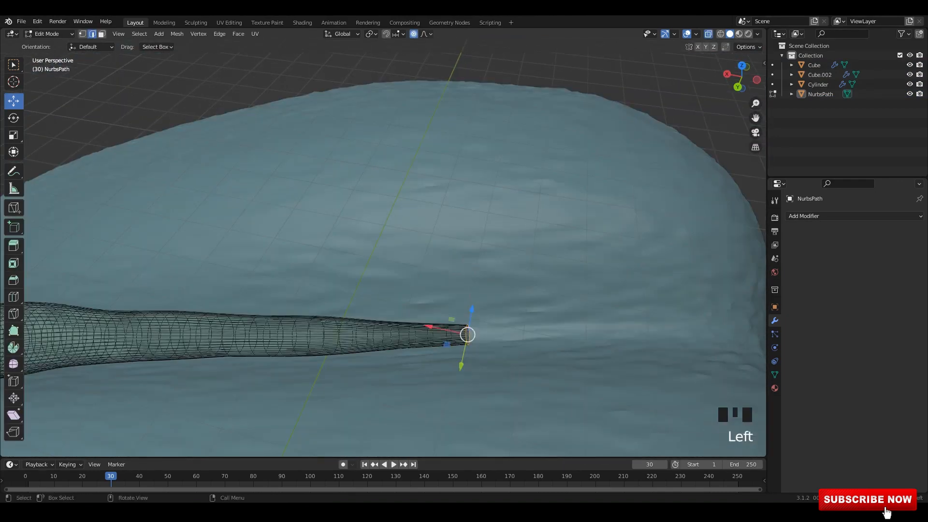
{"action": "key", "text": "s"}
{"action": "left_click", "coordinate": [521, 345]}
{"action": "key", "text": "Tab"}
{"action": "scroll", "coordinate": [382, 242], "scroll_direction": "down", "scroll_amount": 3}
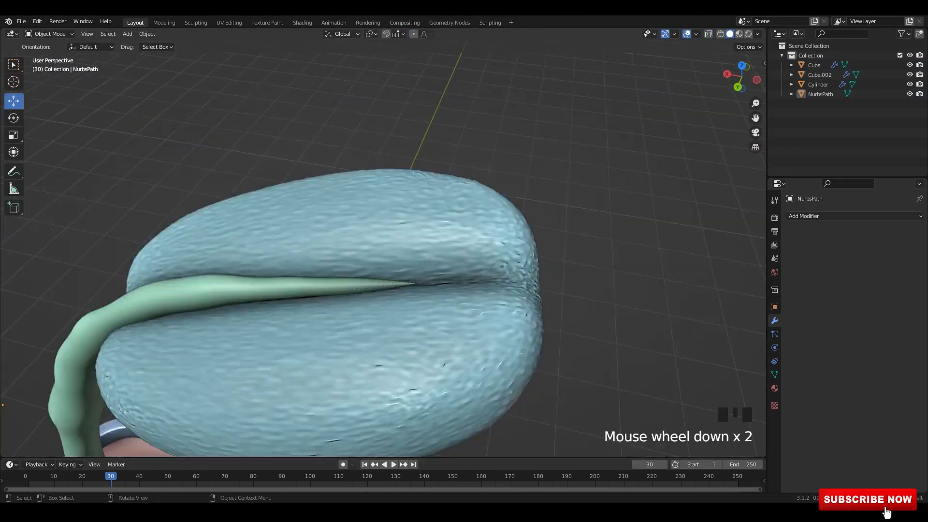
{"action": "middle_click_drag", "start_coordinate": [387, 290], "coordinate": [411, 184], "text": "shift"}
{"action": "scroll", "coordinate": [382, 241], "scroll_direction": "down", "scroll_amount": 3}
{"action": "left_click_drag", "start_coordinate": [261, 106], "coordinate": [484, 425]}
{"action": "left_click", "coordinate": [513, 217]}
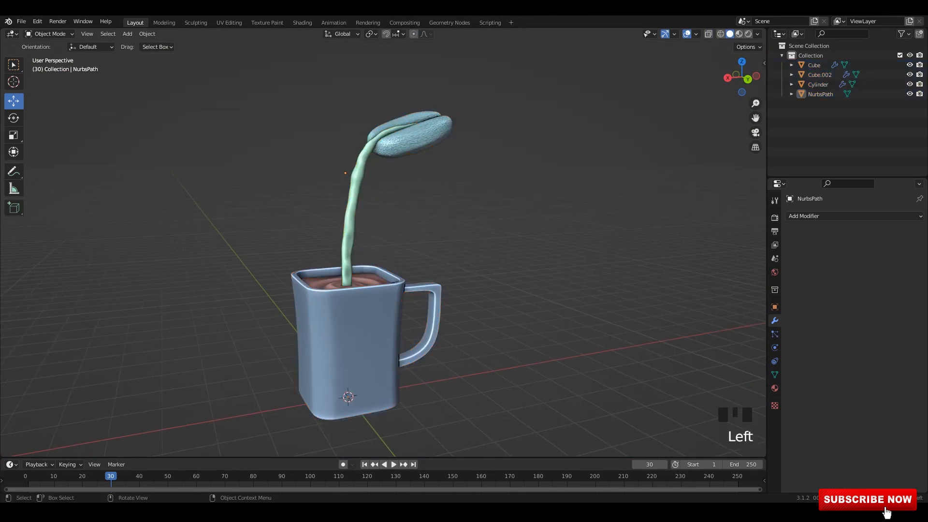
{"action": "key", "text": "ctrl+s"}
Step: Switch to the Animation workspace
{"action": "middle_click_drag", "start_coordinate": [387, 241], "coordinate": [401, 237]}
{"action": "left_click", "coordinate": [334, 23]}
{"action": "scroll", "coordinate": [145, 203], "scroll_direction": "up", "scroll_amount": 4}
{"action": "middle_click_drag", "start_coordinate": [107, 193], "coordinate": [155, 198]}
{"action": "middle_click_drag", "start_coordinate": [155, 198], "coordinate": [162, 186]}
Step: Add a mesh plane at the mug's base and resize it to a scale of -11.95
{"action": "key", "text": "shift+a"}
{"action": "mouse_move", "coordinate": [445, 126]}
{"action": "left_click", "coordinate": [503, 126]}
{"action": "scroll", "coordinate": [514, 193], "scroll_direction": "down", "scroll_amount": 5}
{"action": "key", "text": "s"}
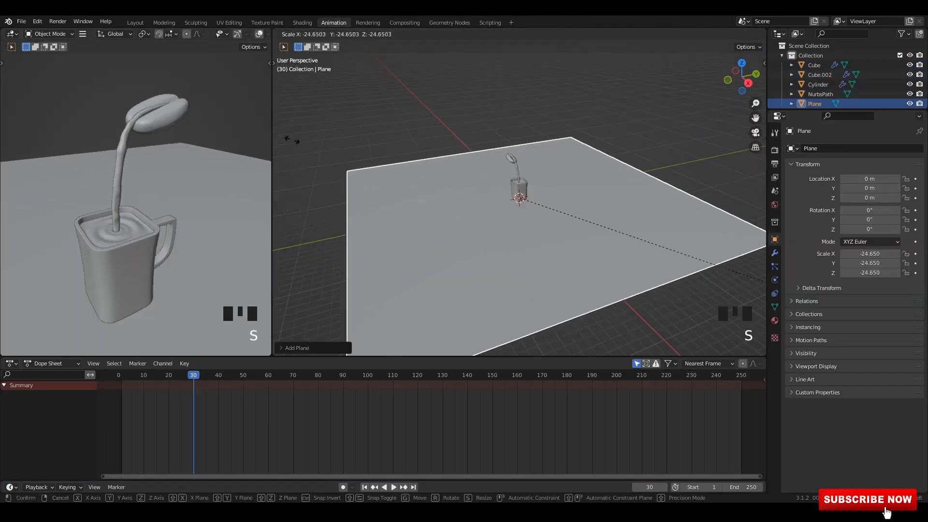
{"action": "left_click", "coordinate": [564, 207]}
{"action": "key", "text": "s"}
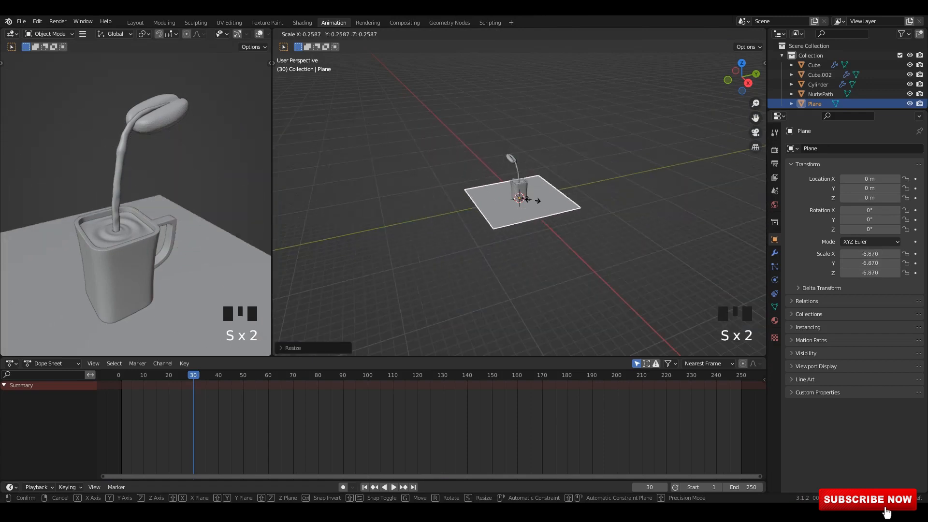
{"action": "left_click", "coordinate": [539, 202]}
Step: Extrude the plane's rear edge behind the mug in place
{"action": "key", "text": "Tab"}
{"action": "scroll", "coordinate": [540, 202], "scroll_direction": "up", "scroll_amount": 1}
{"action": "middle_click_drag", "start_coordinate": [540, 201], "coordinate": [531, 202]}
{"action": "middle_click_drag", "start_coordinate": [531, 202], "coordinate": [530, 232], "text": "shift"}
{"action": "left_click", "coordinate": [498, 191]}
{"action": "middle_click_drag", "start_coordinate": [498, 190], "coordinate": [493, 175]}
{"action": "key", "text": "e"}
{"action": "right_click", "coordinate": [494, 175]}
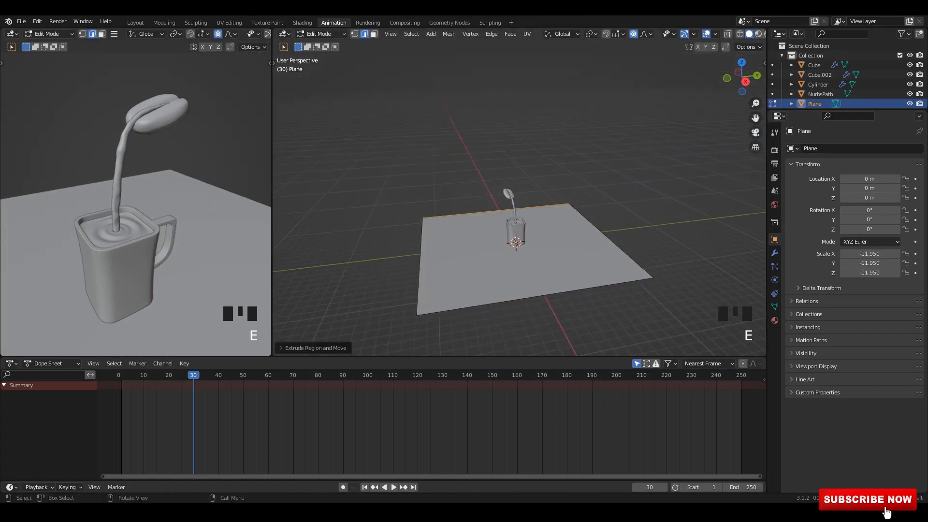
Step: Raise the extruded rear edge vertically with the Move tool to form a tall back wall
{"action": "key", "text": "t"}
{"action": "left_click", "coordinate": [286, 101]}
{"action": "middle_click_drag", "start_coordinate": [387, 160], "coordinate": [384, 151]}
{"action": "left_click_drag", "start_coordinate": [499, 221], "coordinate": [508, 63]}
{"action": "key", "text": "ctrl+z"}
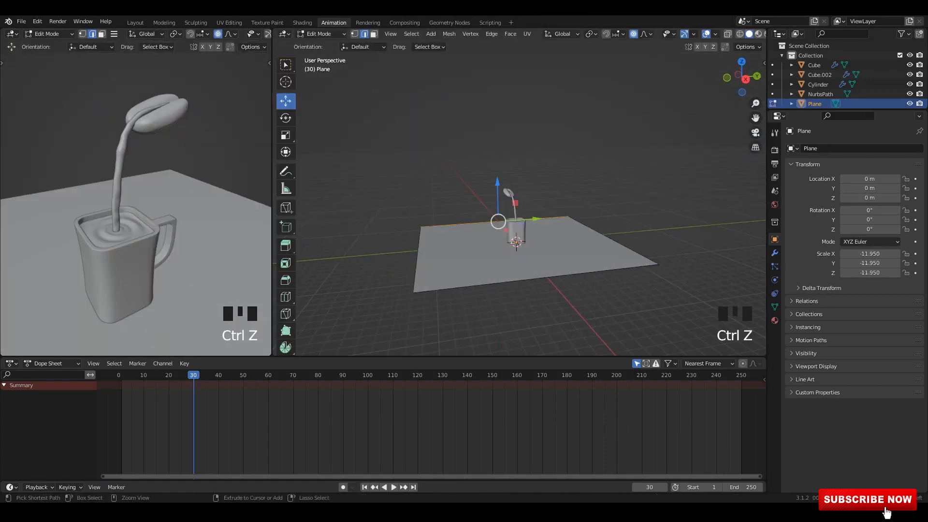
{"action": "left_click_drag", "start_coordinate": [498, 222], "coordinate": [496, 78]}
Step: Bevel the edge between the floor and back wall with multiple segments to form a wide curve
{"action": "left_click", "coordinate": [498, 219]}
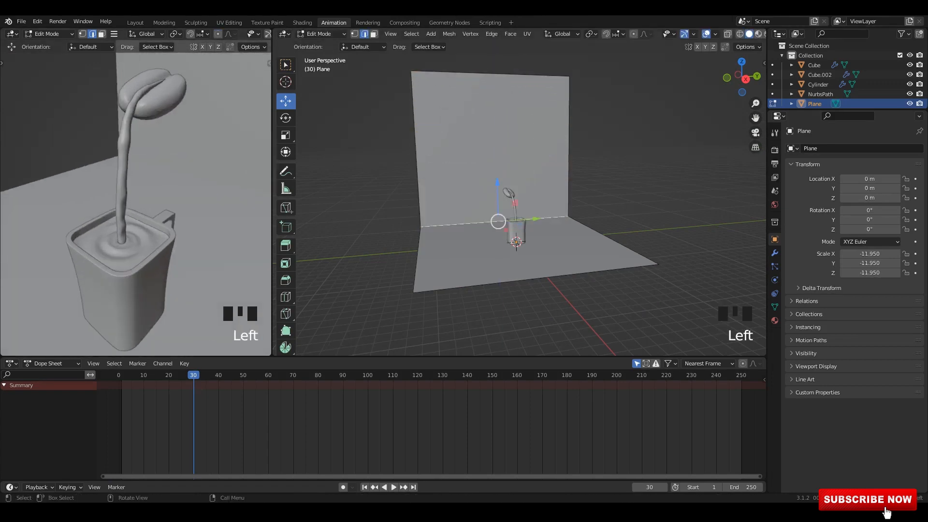
{"action": "key", "text": "ctrl+b"}
{"action": "scroll", "coordinate": [614, 256], "scroll_direction": "up", "scroll_amount": 4}
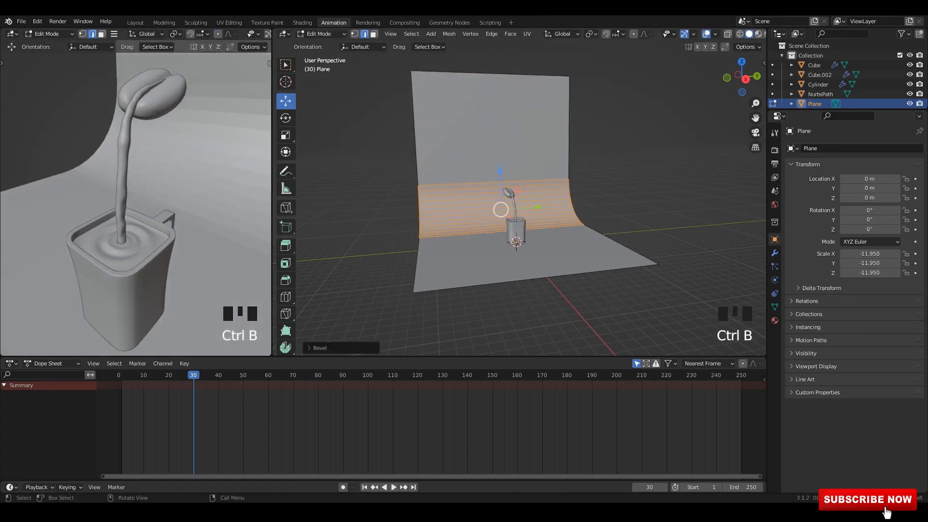
{"action": "key", "text": "Tab"}
Step: Shade the backdrop smooth and give it a Subdivision Surface modifier
{"action": "right_click", "coordinate": [537, 130]}
{"action": "middle_click_drag", "start_coordinate": [520, 203], "coordinate": [556, 193]}
{"action": "key", "text": "ctrl+1"}
Step: Add supporting edges near the backdrop's border to tighten its corners, and widen the mesh sideways
{"action": "key", "text": "Tab"}
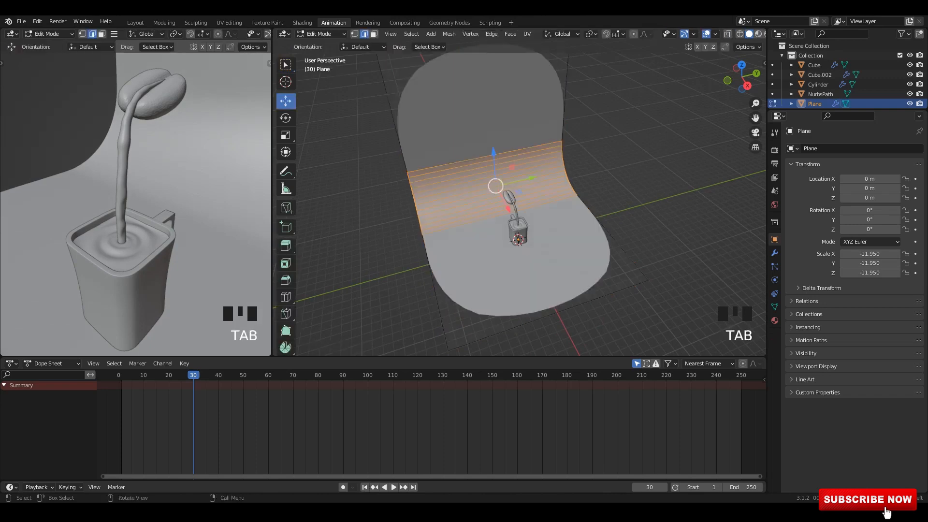
{"action": "left_click", "coordinate": [513, 271]}
{"action": "middle_click_drag", "start_coordinate": [532, 281], "coordinate": [586, 285]}
{"action": "key", "text": "ctrl+b"}
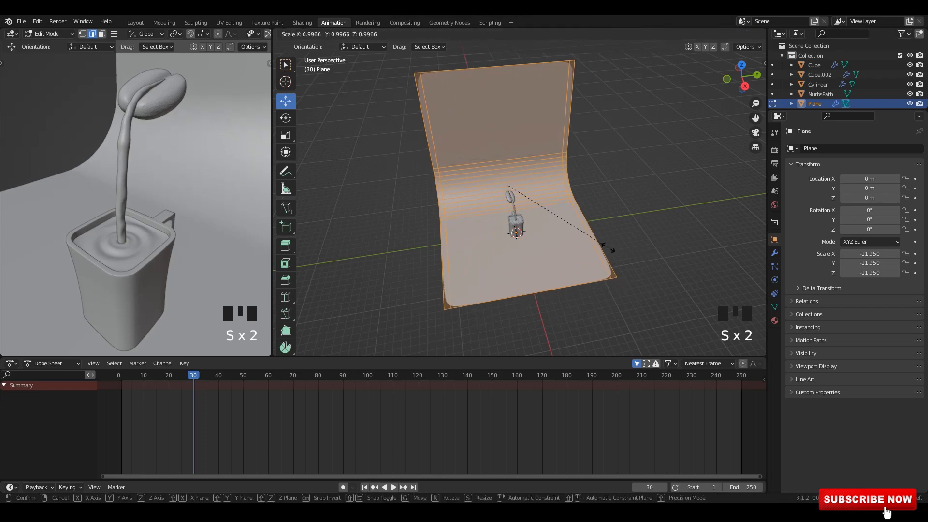
{"action": "left_click", "coordinate": [677, 261]}
{"action": "middle_click_drag", "start_coordinate": [532, 218], "coordinate": [532, 169], "text": "alt"}
{"action": "key", "text": "Tab"}
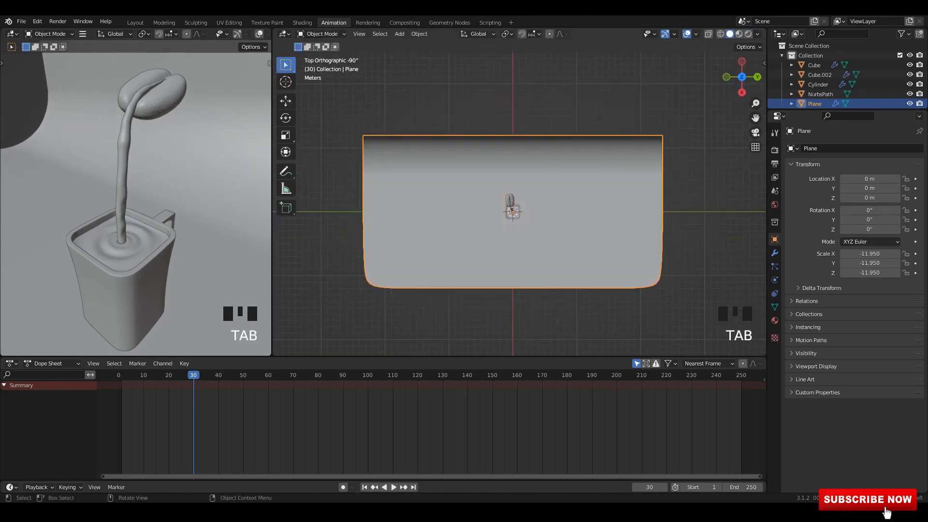
Step: Place the backdrop at X -3.6288 m, Y -1.2096 m with a Z rotation of 30.8°, and apply its scale
{"action": "key", "text": "r"}
{"action": "left_click", "coordinate": [622, 166]}
{"action": "left_click", "coordinate": [286, 101]}
{"action": "left_click_drag", "start_coordinate": [513, 211], "coordinate": [487, 173]}
{"action": "key", "text": "ctrl+a"}
Step: Adjust the backdrop's outer vertices to extend the surface around the mug, and save the file
{"action": "middle_click_drag", "start_coordinate": [520, 203], "coordinate": [520, 159]}
{"action": "key", "text": "Tab"}
{"action": "scroll", "coordinate": [520, 203], "scroll_direction": "down", "scroll_amount": 3}
{"action": "scroll", "coordinate": [520, 204], "scroll_direction": "down", "scroll_amount": 2}
{"action": "key", "text": "1"}
{"action": "left_click_drag", "start_coordinate": [460, 101], "coordinate": [525, 146]}
{"action": "left_click_drag", "start_coordinate": [563, 265], "coordinate": [668, 342]}
{"action": "key", "text": "Tab"}
{"action": "mouse_move", "coordinate": [519, 203]}
{"action": "middle_mouse_down"}
{"action": "mouse_move", "coordinate": [520, 159]}
{"action": "mouse_move", "coordinate": [518, 191]}
{"action": "middle_mouse_up"}
{"action": "middle_click_drag", "start_coordinate": [141, 203], "coordinate": [131, 201], "text": "shift"}
{"action": "key", "text": "ctrl+s"}
Step: Slide the edge loop where the backdrop's curve meets the floor toward the mug
{"action": "middle_click_drag", "start_coordinate": [520, 203], "coordinate": [541, 160]}
{"action": "key", "text": "Tab"}
{"action": "middle_click_drag", "start_coordinate": [483, 203], "coordinate": [542, 194]}
{"action": "middle_click_drag", "start_coordinate": [460, 203], "coordinate": [604, 155], "text": "shift"}
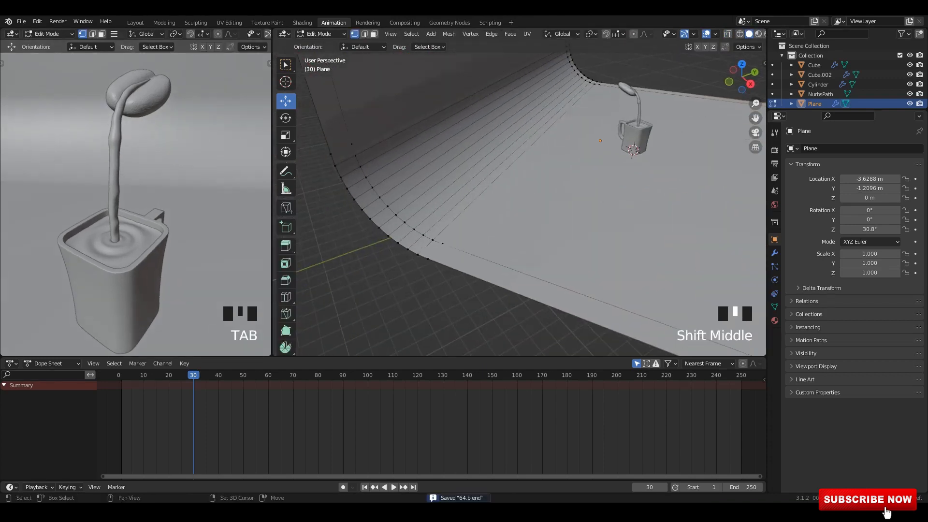
{"action": "key", "text": "2"}
{"action": "key", "text": "alt+z"}
{"action": "key", "text": "g"}
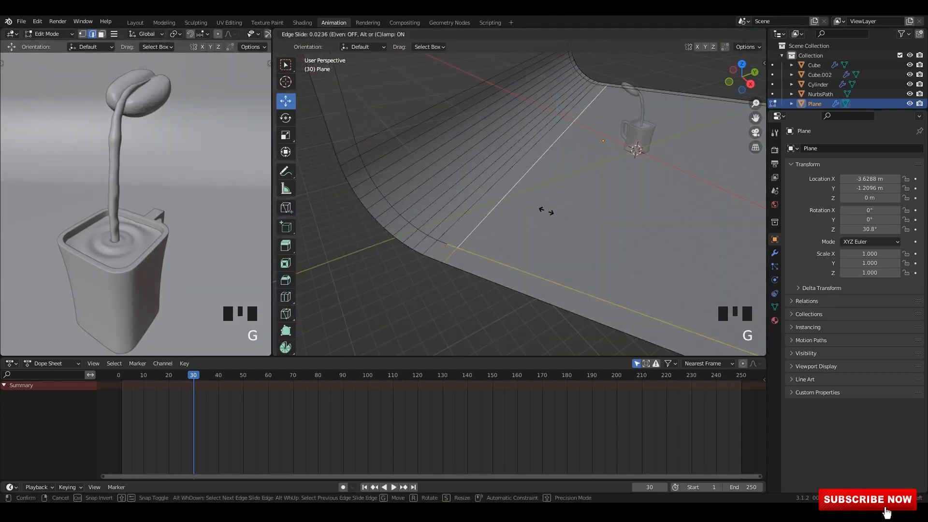
{"action": "left_click", "coordinate": [554, 214]}
Step: Slide the neighbouring edge loop of the backdrop's curve to even out the bend, and save the file
{"action": "key", "text": "g"}
{"action": "key", "text": "g"}
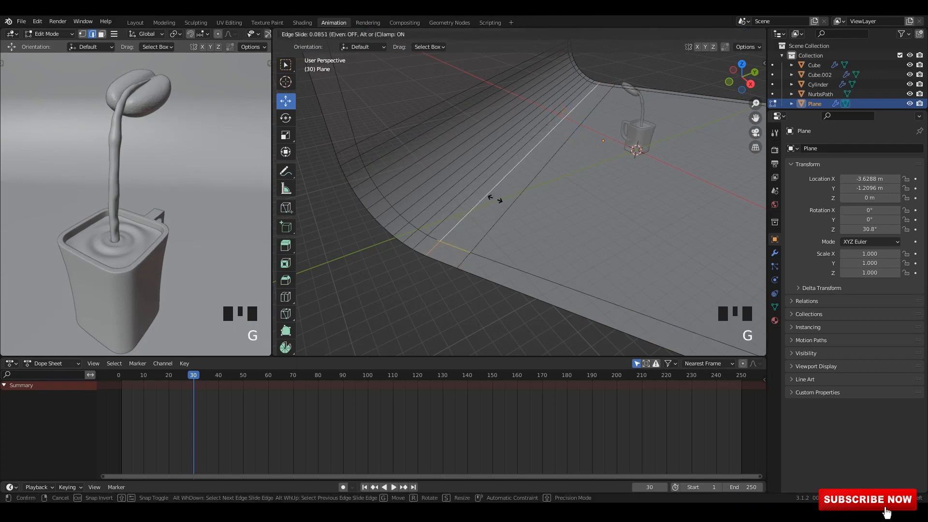
{"action": "left_click", "coordinate": [500, 201]}
{"action": "scroll", "coordinate": [503, 203], "scroll_direction": "down", "scroll_amount": 3}
{"action": "key", "text": "alt+z"}
{"action": "key", "text": "Tab"}
{"action": "scroll", "coordinate": [503, 203], "scroll_direction": "up", "scroll_amount": 3}
{"action": "middle_click_drag", "start_coordinate": [169, 193], "coordinate": [151, 197]}
{"action": "key", "text": "ctrl+s"}
Step: Show the camera-side view in rendered shading and light the world with the studio022.hdr environment texture
{"action": "left_click", "coordinate": [245, 34]}
{"action": "left_click", "coordinate": [254, 34]}
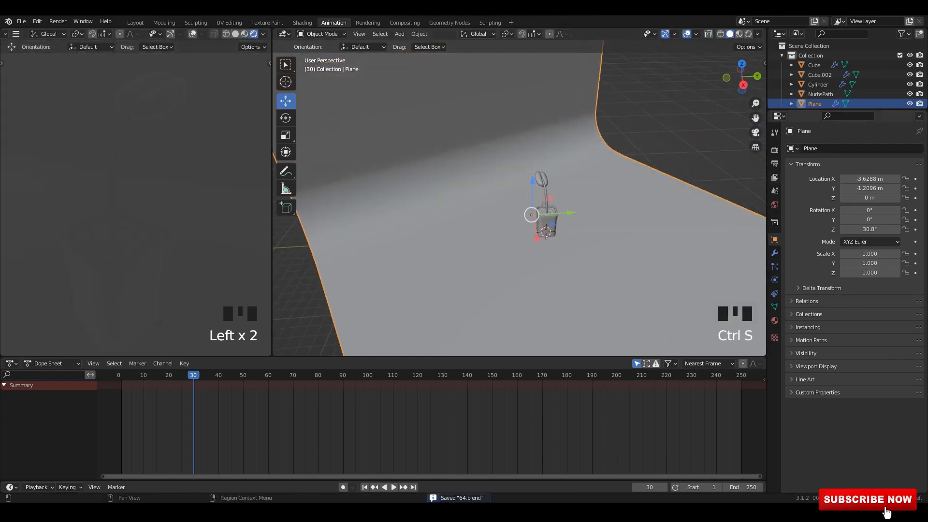
{"action": "left_click", "coordinate": [775, 205]}
{"action": "left_click", "coordinate": [845, 214]}
{"action": "left_click", "coordinate": [646, 248]}
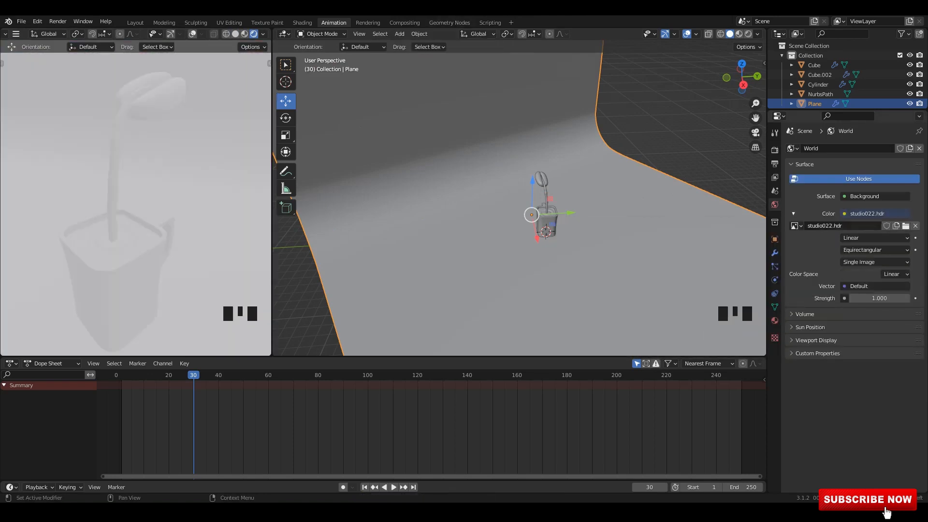
Step: Enable Ambient Occlusion, Bloom and Screen Space Reflections in the Eevee render settings
{"action": "left_click", "coordinate": [776, 151]}
{"action": "left_click_drag", "start_coordinate": [875, 230], "coordinate": [895, 231]}
{"action": "left_click", "coordinate": [825, 216]}
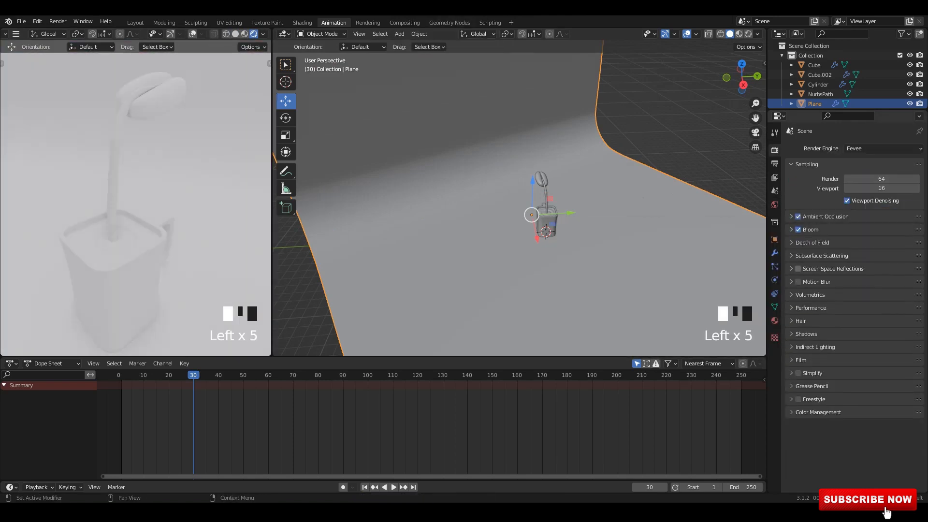
{"action": "left_click", "coordinate": [798, 269]}
Step: Set the color management look to Very High Contrast and save the file
{"action": "left_click", "coordinate": [818, 413]}
{"action": "scroll", "coordinate": [822, 411], "scroll_direction": "down", "scroll_amount": 2}
{"action": "left_click", "coordinate": [882, 436]}
{"action": "left_click", "coordinate": [877, 401]}
{"action": "key", "text": "ctrl+s"}
{"action": "middle_click_drag", "start_coordinate": [532, 213], "coordinate": [520, 188]}
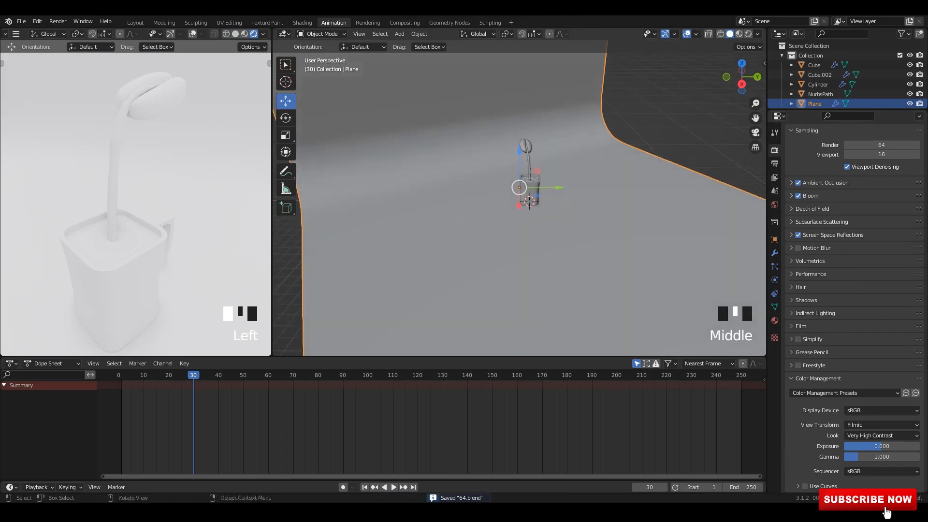
Step: Change the render engine to Cycles and save the file
{"action": "scroll", "coordinate": [882, 155], "scroll_direction": "up", "scroll_amount": 2}
{"action": "left_click", "coordinate": [883, 148]}
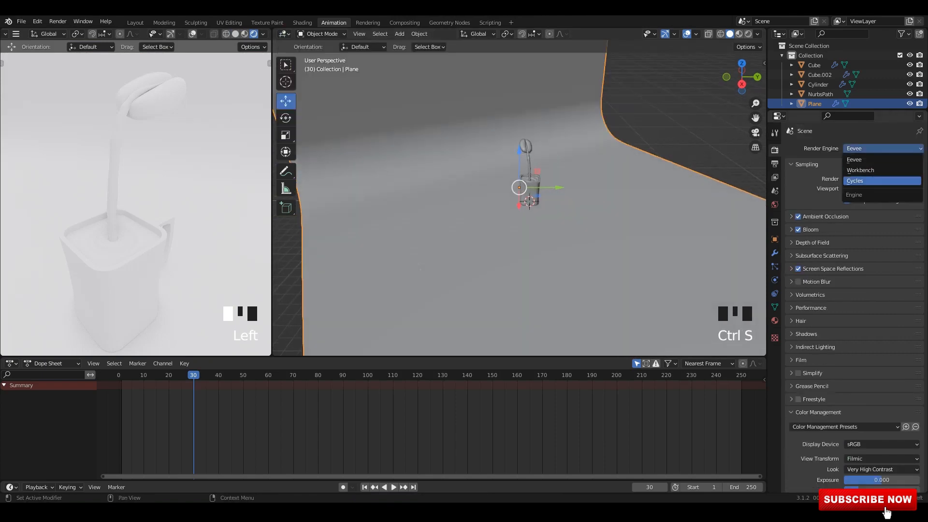
{"action": "left_click", "coordinate": [871, 181]}
{"action": "middle_click_drag", "start_coordinate": [455, 258], "coordinate": [478, 253]}
{"action": "key", "text": "ctrl+s"}
Step: Turn the main 3D view into a Shader Editor, and set denoised viewport sampling and render sampling to 64 max samples
{"action": "key", "text": "shift+a"}
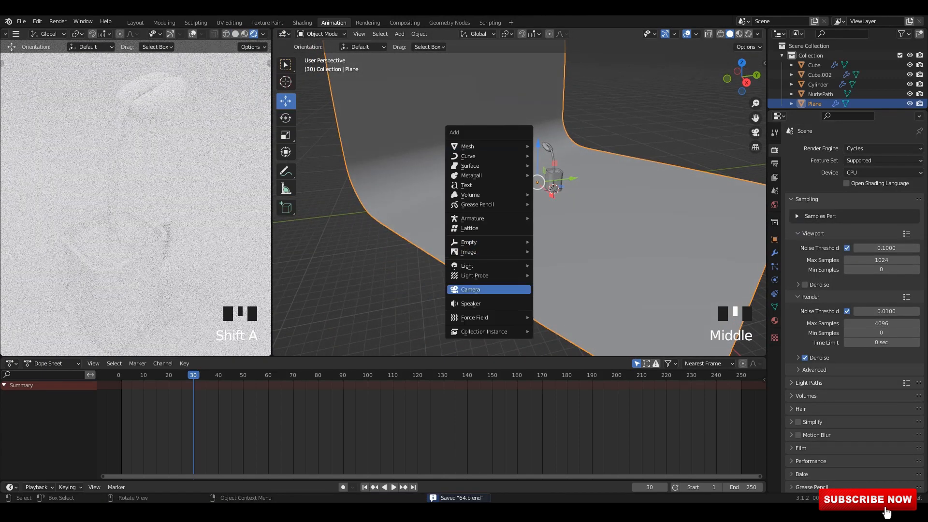
{"action": "left_click", "coordinate": [470, 289]}
{"action": "left_click_drag", "start_coordinate": [285, 34], "coordinate": [309, 114]}
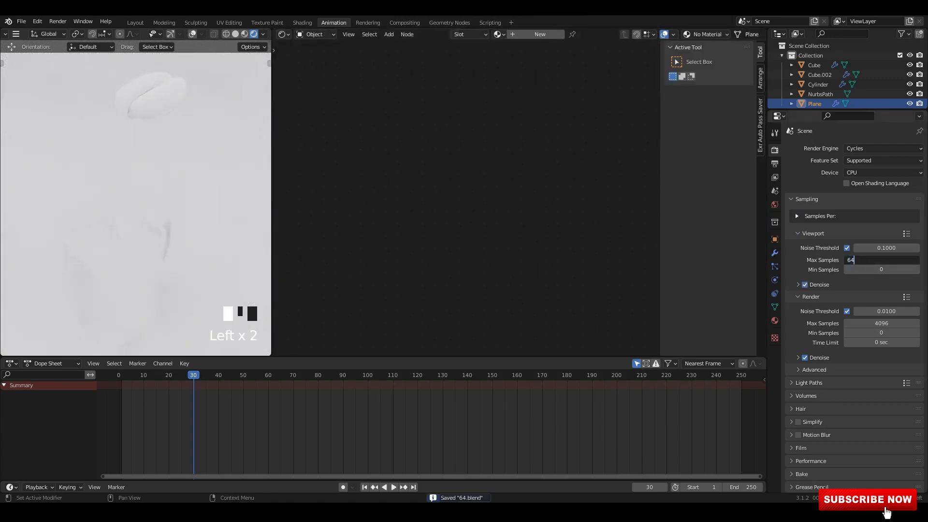
Step: Create a new material for the backdrop with a light blue base color of hue 0.576, saturation 0.863, value 0.800
{"action": "left_click", "coordinate": [540, 34]}
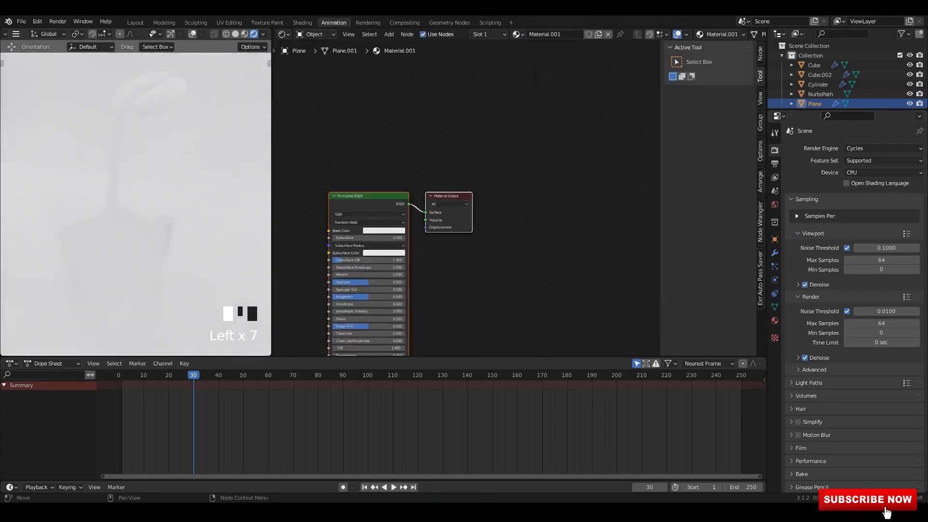
{"action": "left_click", "coordinate": [442, 187]}
{"action": "left_click", "coordinate": [459, 70]}
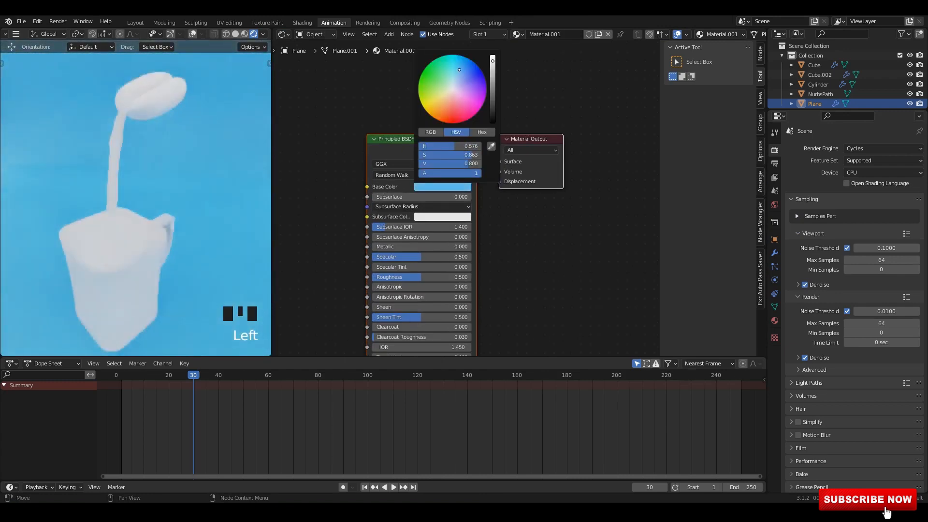
Step: Create a new material for the mug
{"action": "left_click", "coordinate": [121, 286]}
{"action": "left_click", "coordinate": [121, 286]}
{"action": "left_click", "coordinate": [538, 33]}
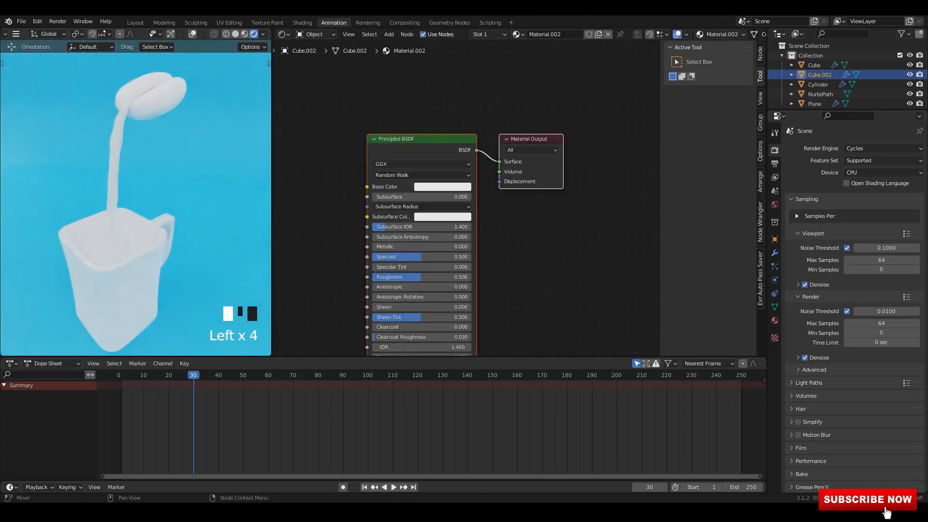
Step: Hide the Shader Editor's sidebar and shrink the Dope Sheet to enlarge the editors, with the coffee stream selected
{"action": "key", "text": "n"}
{"action": "scroll", "coordinate": [373, 154], "scroll_direction": "up", "scroll_amount": 4}
{"action": "middle_click_drag", "start_coordinate": [372, 154], "coordinate": [457, 101]}
{"action": "scroll", "coordinate": [477, 266], "scroll_direction": "down", "scroll_amount": 6}
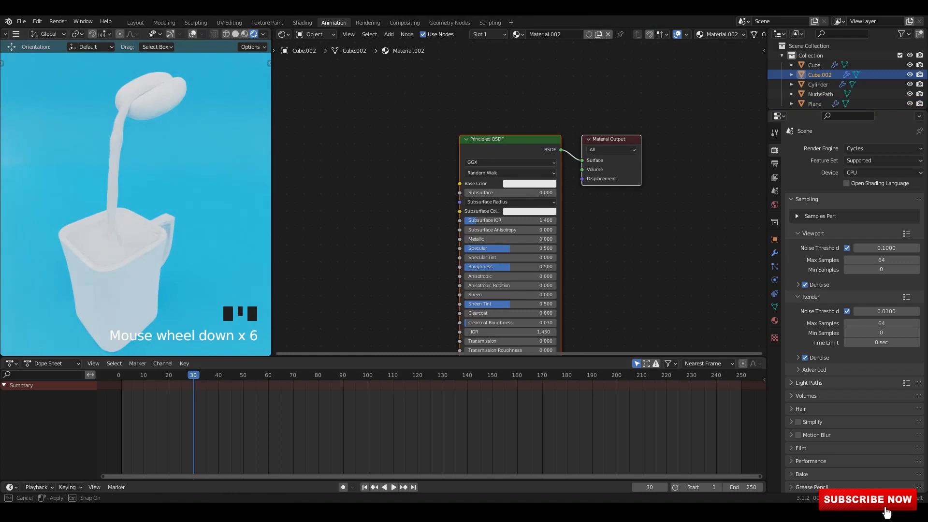
{"action": "left_click_drag", "start_coordinate": [483, 358], "coordinate": [484, 441]}
{"action": "scroll", "coordinate": [512, 241], "scroll_direction": "up", "scroll_amount": 1}
{"action": "left_click", "coordinate": [109, 203]}
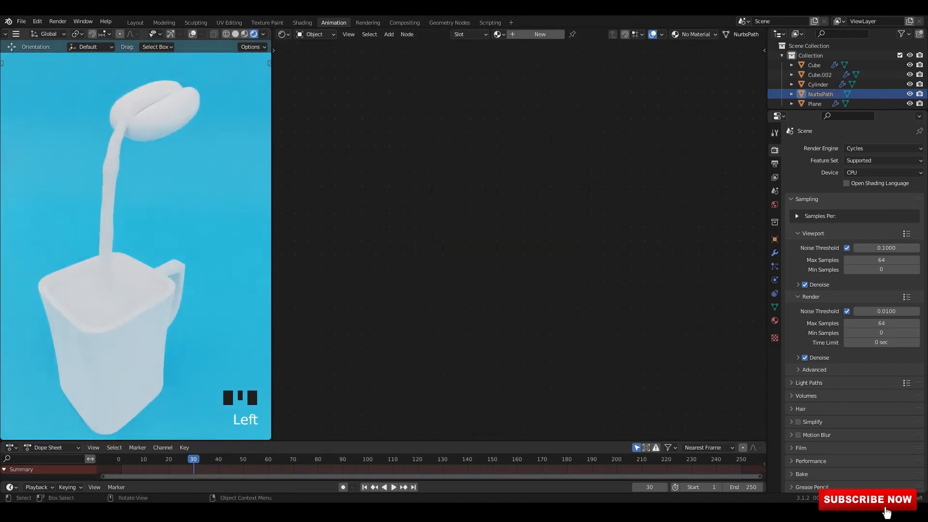
Step: Show the viewport overlays and create a new material for the coffee stream
{"action": "left_click", "coordinate": [109, 203]}
{"action": "left_click", "coordinate": [109, 203]}
{"action": "left_click", "coordinate": [192, 34]}
{"action": "key", "text": "g"}
{"action": "right_click", "coordinate": [121, 203]}
{"action": "left_click", "coordinate": [554, 34]}
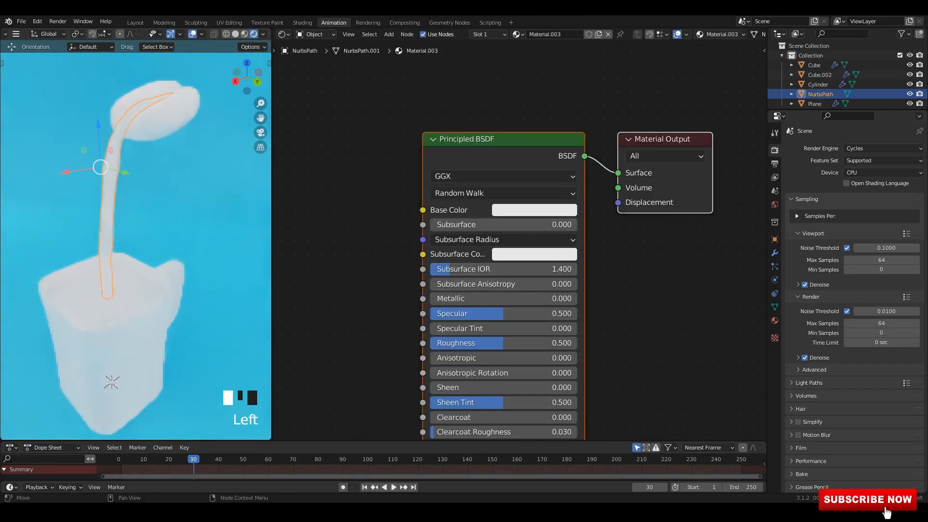
Step: Set the stream material's transmission to 1.000, specular and roughness to 0.000, and give it a pale pinkish base color
{"action": "scroll", "coordinate": [522, 241], "scroll_direction": "down", "scroll_amount": 4}
{"action": "scroll", "coordinate": [512, 290], "scroll_direction": "up", "scroll_amount": 2}
{"action": "left_click_drag", "start_coordinate": [493, 280], "coordinate": [598, 280]}
{"action": "middle_click_drag", "start_coordinate": [520, 177], "coordinate": [538, 338]}
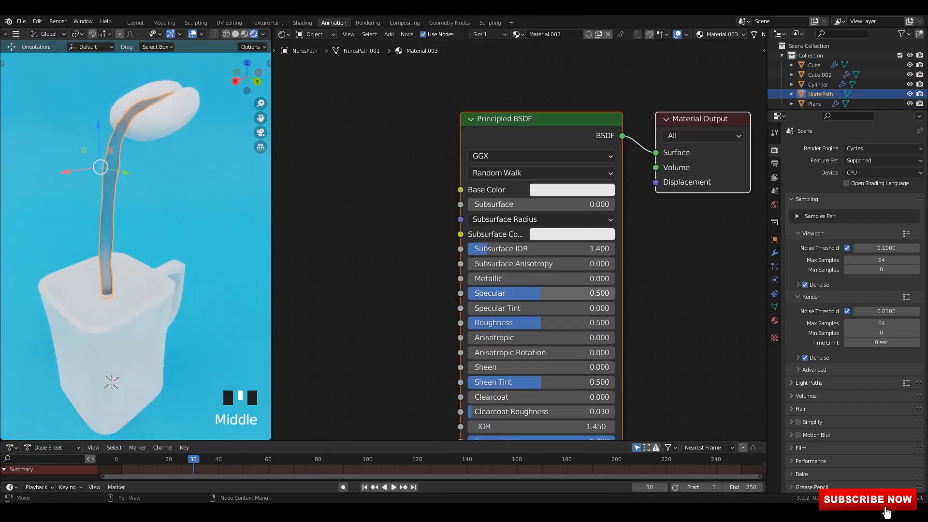
{"action": "middle_click_drag", "start_coordinate": [580, 218], "coordinate": [570, 232]}
{"action": "left_click", "coordinate": [561, 223]}
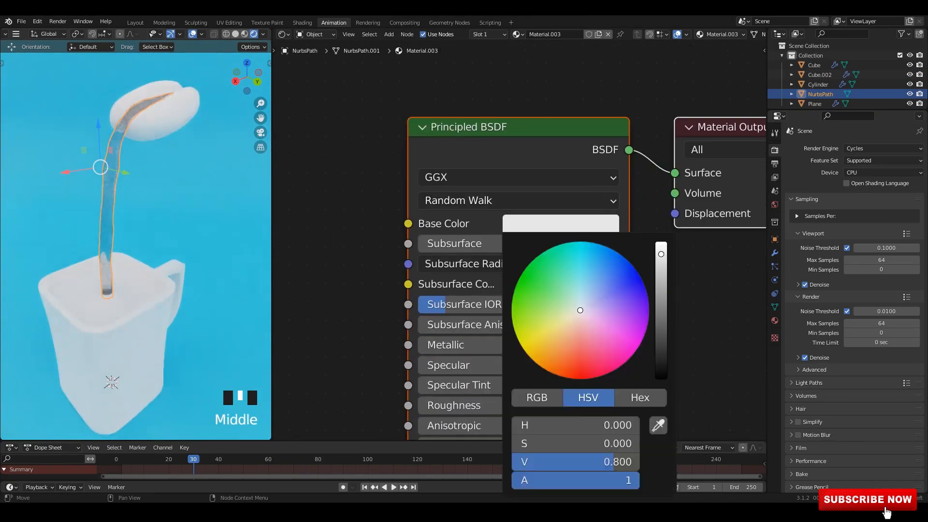
{"action": "left_click", "coordinate": [584, 321]}
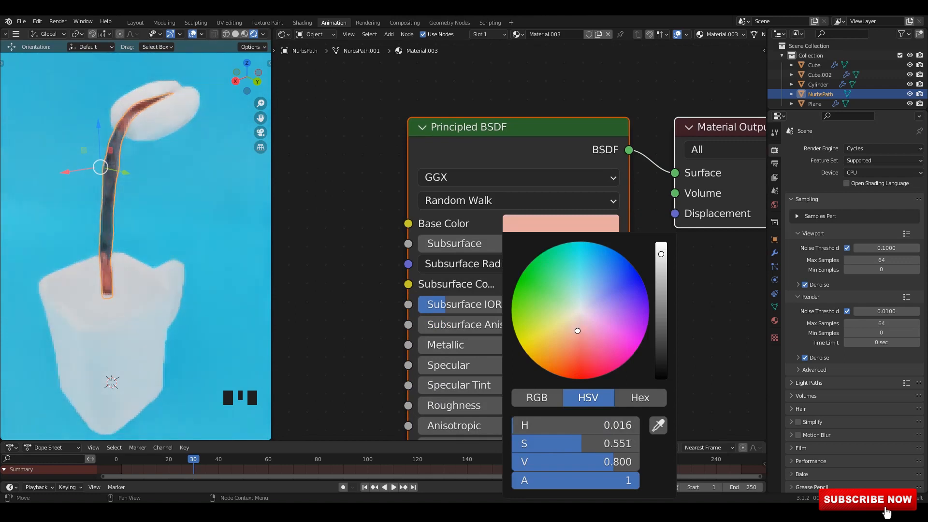
Step: Link the stream's material to the coffee surface in the mug and save the file
{"action": "left_click", "coordinate": [109, 329]}
{"action": "left_click", "coordinate": [109, 174], "text": "shift"}
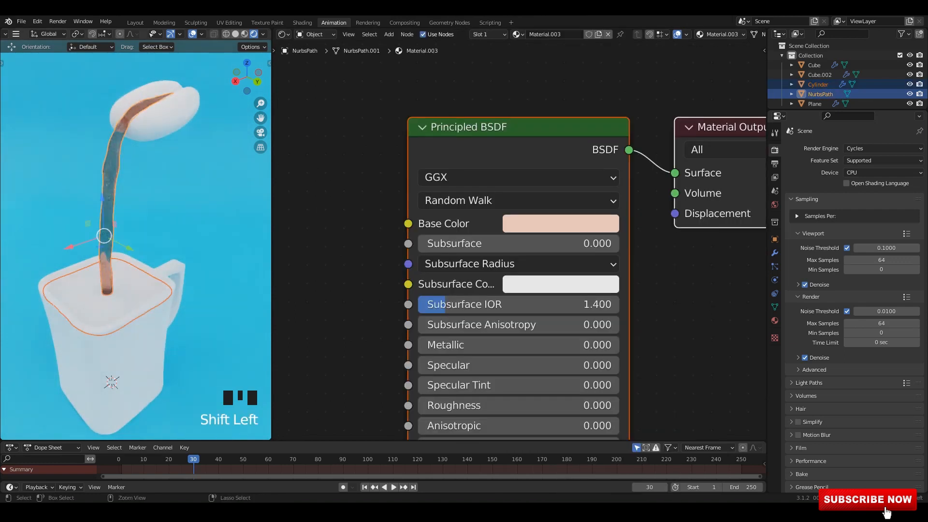
{"action": "key", "text": "ctrl+l"}
{"action": "left_click", "coordinate": [74, 172]}
{"action": "left_click", "coordinate": [106, 291]}
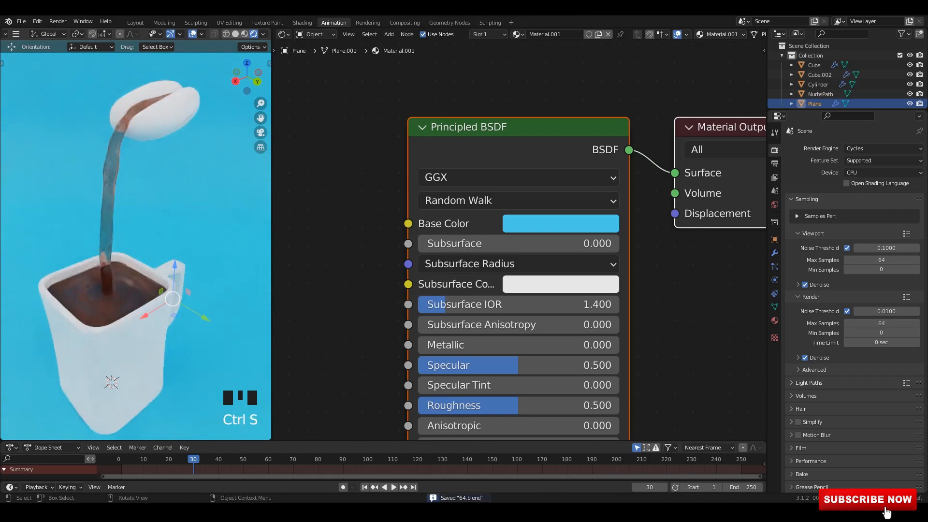
Step: Set the coffee material's base color to hue 0.014, saturation 0.599, value 0.800, and save the file
{"action": "left_click", "coordinate": [108, 193]}
{"action": "middle_click_drag", "start_coordinate": [556, 290], "coordinate": [527, 264]}
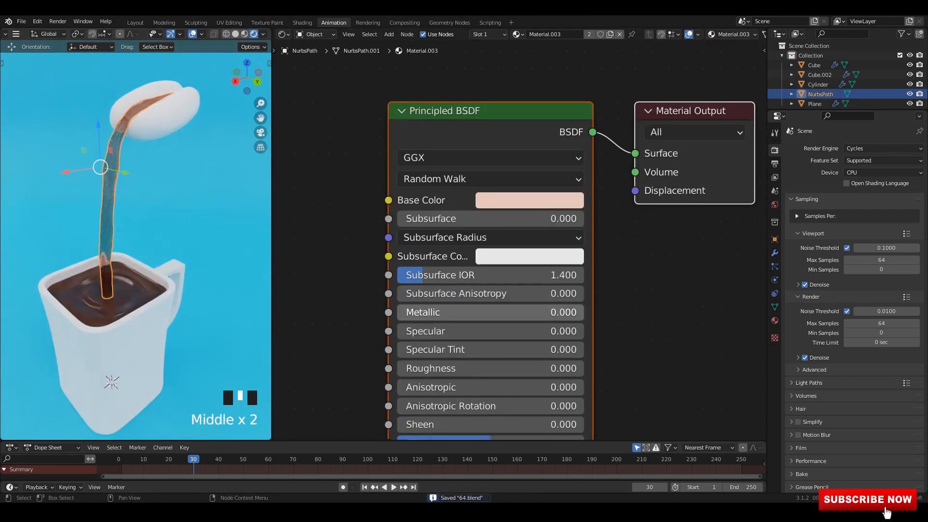
{"action": "left_click", "coordinate": [531, 197]}
{"action": "left_click_drag", "start_coordinate": [551, 298], "coordinate": [549, 306]}
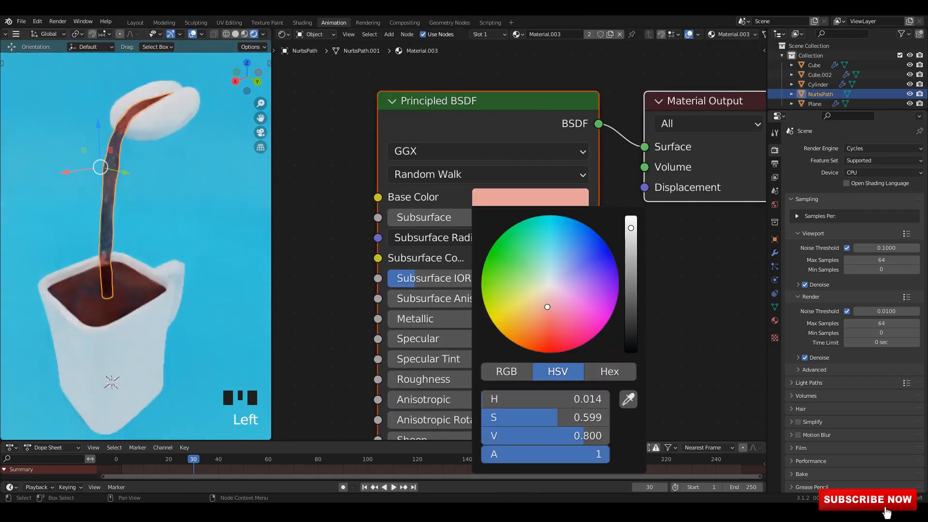
{"action": "key", "text": "ctrl+s"}
Step: Set the coffee material's roughness to 0.010
{"action": "middle_click_drag", "start_coordinate": [517, 290], "coordinate": [518, 186]}
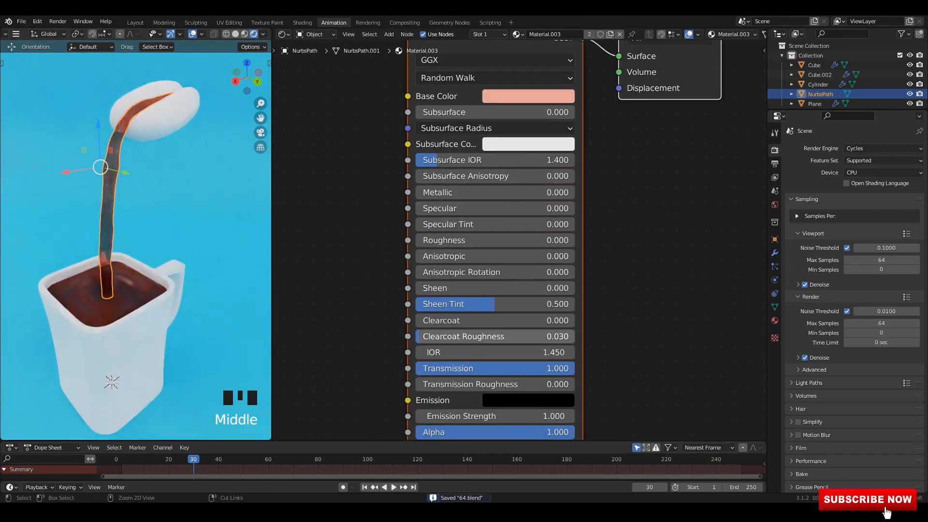
{"action": "scroll", "coordinate": [518, 241], "scroll_direction": "up", "scroll_amount": 2}
{"action": "middle_click_drag", "start_coordinate": [517, 241], "coordinate": [508, 227]}
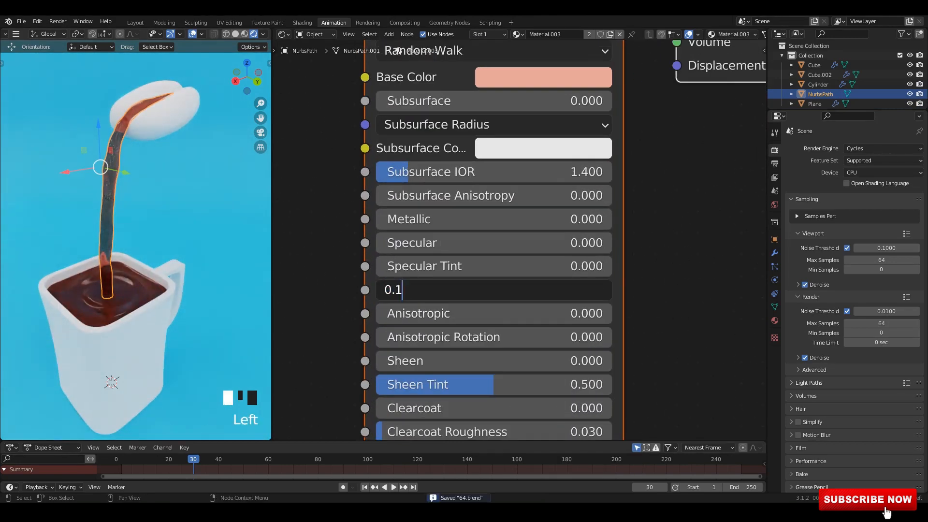
{"action": "key", "text": "Return"}
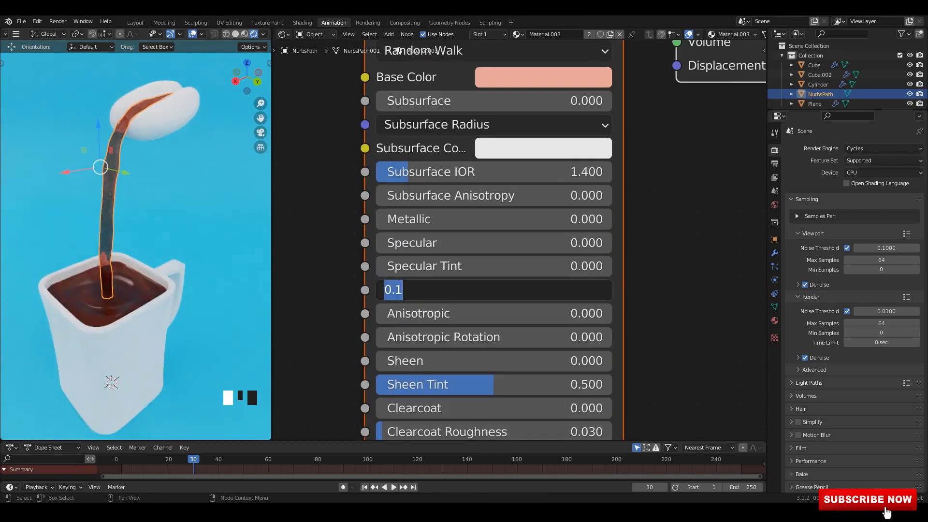
{"action": "type", "text": "1"}
{"action": "key", "text": "Return"}
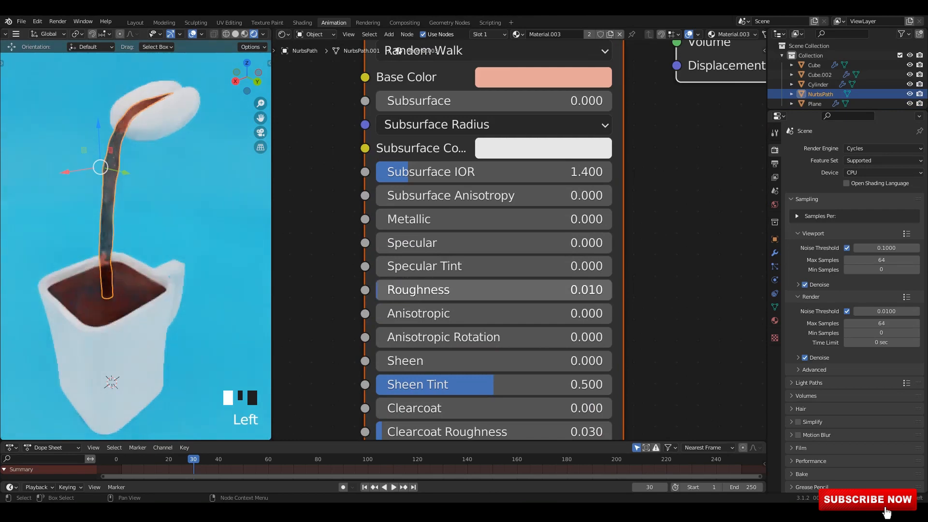
Step: Give the coffee bean a dark brown base color sampled from the coffee in the mug
{"action": "left_click", "coordinate": [167, 118]}
{"action": "scroll", "coordinate": [514, 242], "scroll_direction": "down", "scroll_amount": 3}
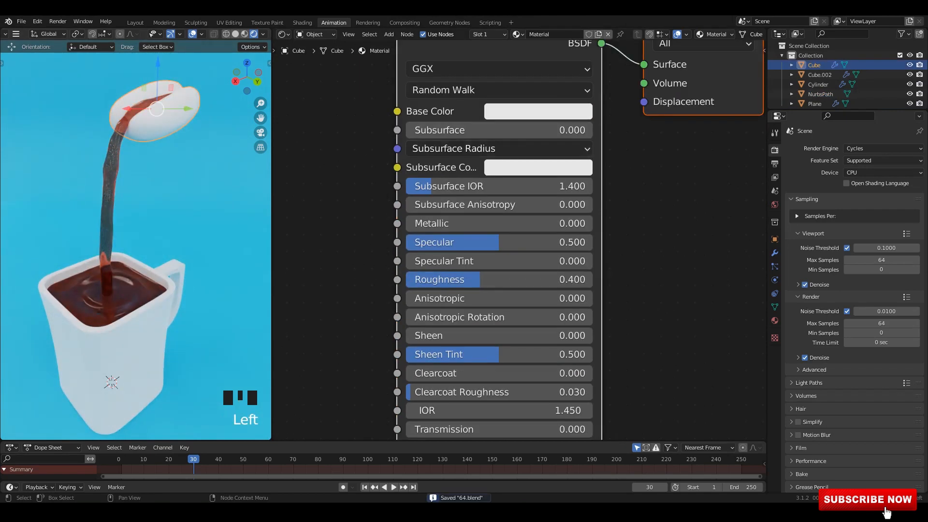
{"action": "middle_click_drag", "start_coordinate": [514, 242], "coordinate": [519, 322]}
{"action": "left_click", "coordinate": [544, 192]}
{"action": "left_click_drag", "start_coordinate": [561, 285], "coordinate": [558, 307]}
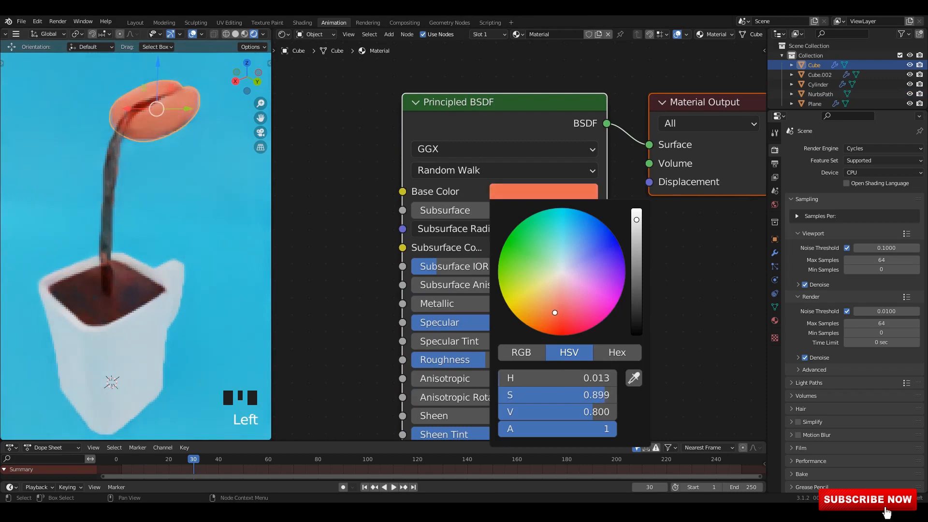
{"action": "left_click", "coordinate": [634, 378]}
{"action": "left_click", "coordinate": [83, 295]}
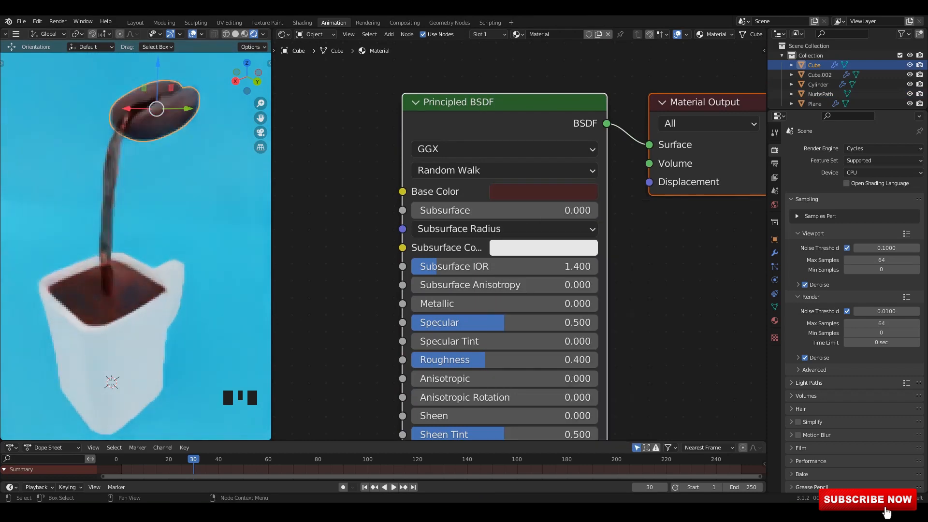
Step: Add a Geometry node to the coffee bean's material, beside the Principled BSDF
{"action": "scroll", "coordinate": [676, 276], "scroll_direction": "down", "scroll_amount": 3}
{"action": "left_click", "coordinate": [676, 275]}
{"action": "scroll", "coordinate": [145, 193], "scroll_direction": "up", "scroll_amount": 2}
{"action": "middle_click_drag", "start_coordinate": [146, 193], "coordinate": [145, 210]}
{"action": "middle_click_drag", "start_coordinate": [145, 145], "coordinate": [107, 270], "text": "shift"}
{"action": "scroll", "coordinate": [126, 217], "scroll_direction": "up", "scroll_amount": 2}
{"action": "scroll", "coordinate": [374, 167], "scroll_direction": "up", "scroll_amount": 1}
{"action": "middle_click_drag", "start_coordinate": [374, 166], "coordinate": [432, 162]}
{"action": "key", "text": "shift+a"}
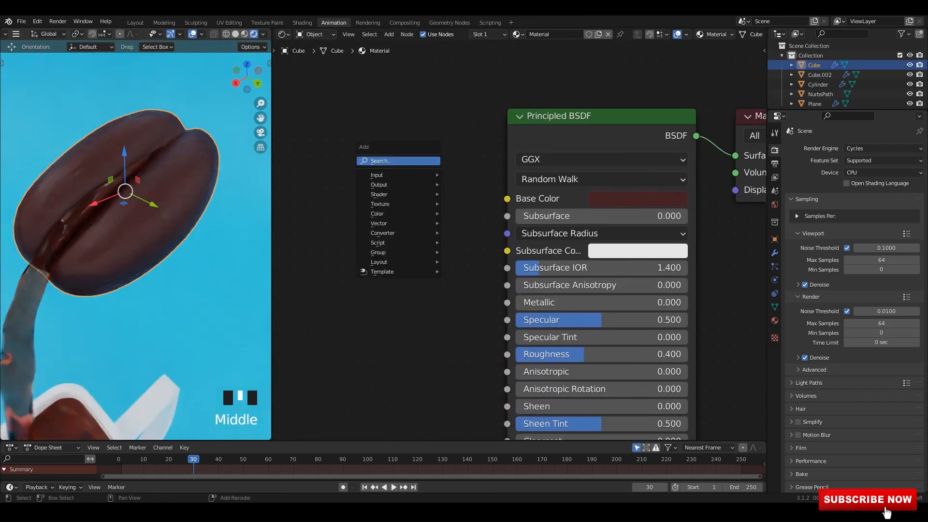
{"action": "left_click", "coordinate": [430, 161]}
{"action": "scroll", "coordinate": [430, 194], "scroll_direction": "down", "scroll_amount": 1}
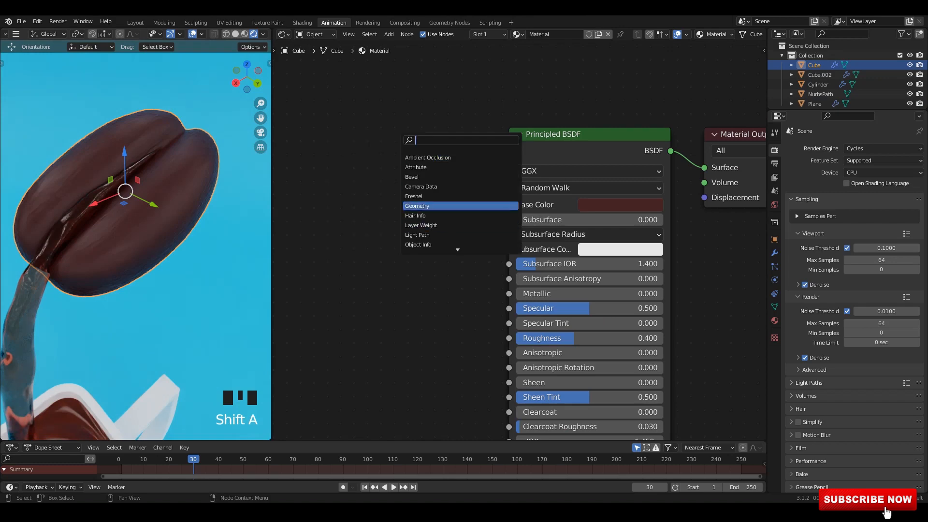
{"action": "left_click", "coordinate": [450, 206]}
{"action": "left_click", "coordinate": [314, 145]}
Step: Add a ColorRamp node driven by the Geometry node's Pointiness output
{"action": "middle_click_drag", "start_coordinate": [315, 145], "coordinate": [467, 181]}
{"action": "left_click_drag", "start_coordinate": [494, 179], "coordinate": [290, 198]}
{"action": "type", "text": "col"}
{"action": "key", "text": "Return"}
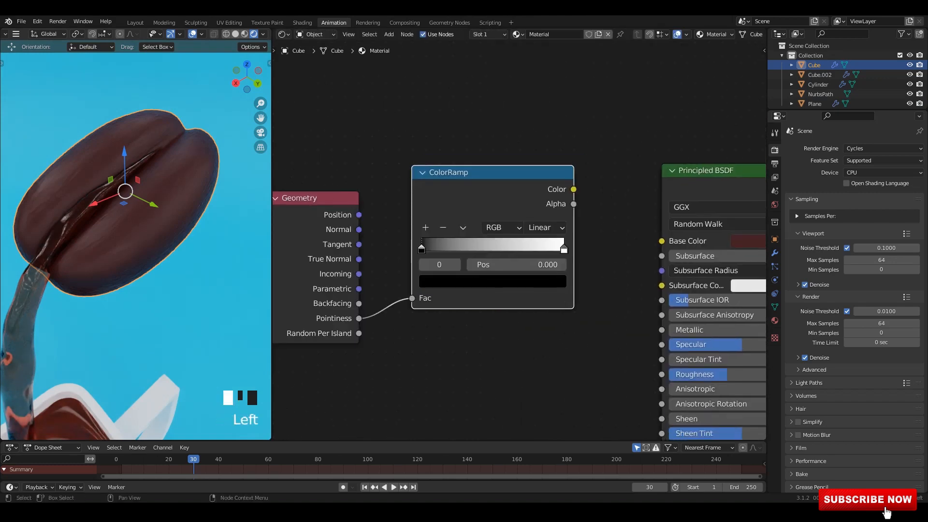
Step: Preview the ColorRamp on the bean, set its black stop to 0.436, and bring the white stop close to it
{"action": "left_click_drag", "start_coordinate": [413, 249], "coordinate": [482, 250]}
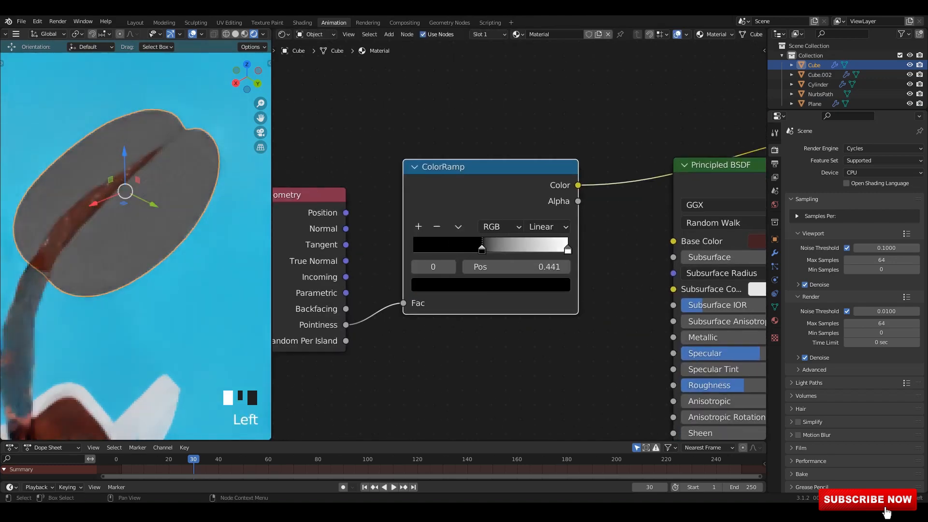
{"action": "left_click_drag", "start_coordinate": [569, 250], "coordinate": [481, 250]}
{"action": "scroll", "coordinate": [521, 243], "scroll_direction": "down", "scroll_amount": 6}
{"action": "left_click_drag", "start_coordinate": [517, 195], "coordinate": [511, 212]}
{"action": "left_click_drag", "start_coordinate": [510, 170], "coordinate": [391, 247]}
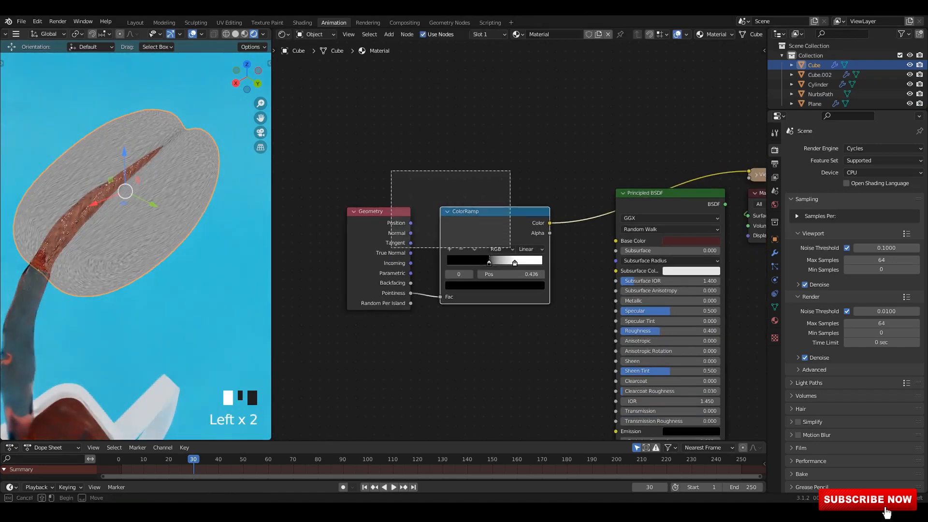
{"action": "left_click_drag", "start_coordinate": [472, 211], "coordinate": [417, 291]}
Step: Duplicate the ColorRamp above the original with a single stop, and copy the bean's brown base color for it
{"action": "left_click", "coordinate": [430, 291]}
{"action": "key", "text": "shift+d"}
{"action": "left_click", "coordinate": [440, 166]}
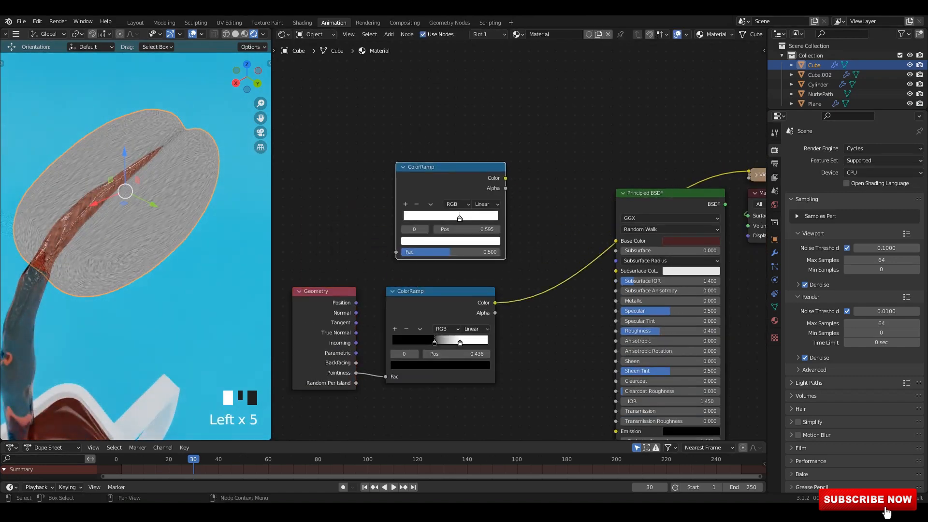
{"action": "left_click", "coordinate": [691, 241]}
Step: Combine both ColorRamps with a Multiply mix node feeding the Base Color, and preview the full shader
{"action": "right_click_drag", "start_coordinate": [375, 220], "coordinate": [365, 338], "text": "ctrl+shift"}
{"action": "left_click", "coordinate": [470, 261]}
{"action": "left_click", "coordinate": [492, 289]}
{"action": "left_click", "coordinate": [489, 252]}
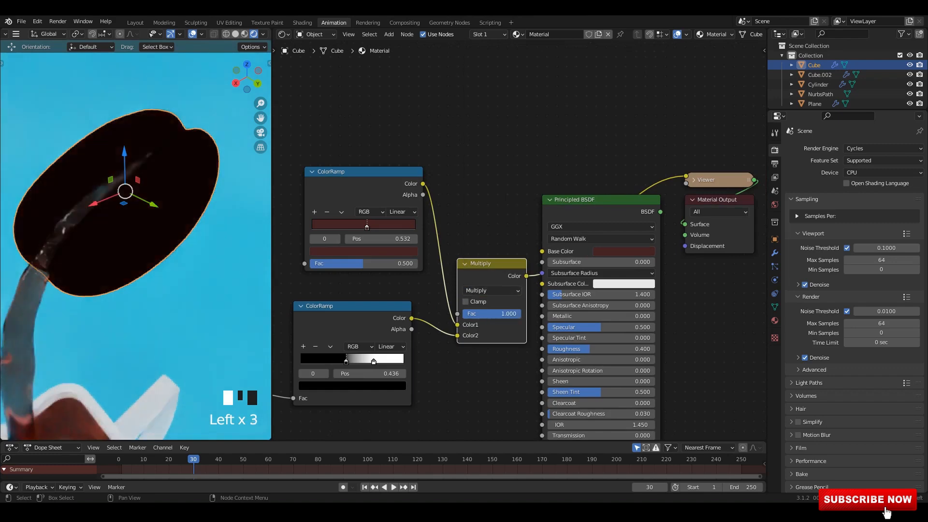
{"action": "left_click_drag", "start_coordinate": [492, 264], "coordinate": [499, 193]}
{"action": "left_click", "coordinate": [602, 200], "text": "ctrl+shift"}
{"action": "mouse_move", "coordinate": [533, 206]}
{"action": "left_mouse_down"}
{"action": "mouse_move", "coordinate": [542, 251]}
{"action": "mouse_move", "coordinate": [489, 244]}
{"action": "left_mouse_up"}
Step: Darken the brown color of the upper ColorRamp's stop
{"action": "scroll", "coordinate": [595, 296], "scroll_direction": "up", "scroll_amount": 4}
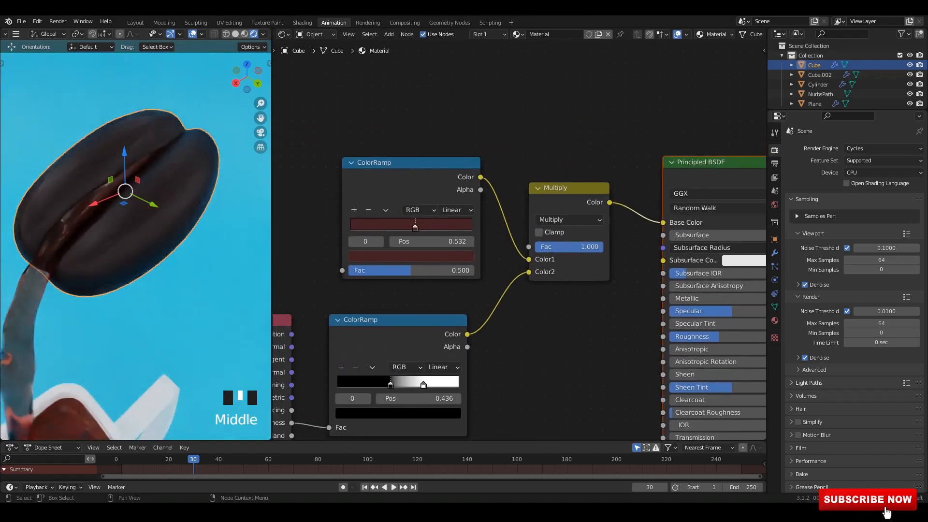
{"action": "left_click", "coordinate": [464, 223]}
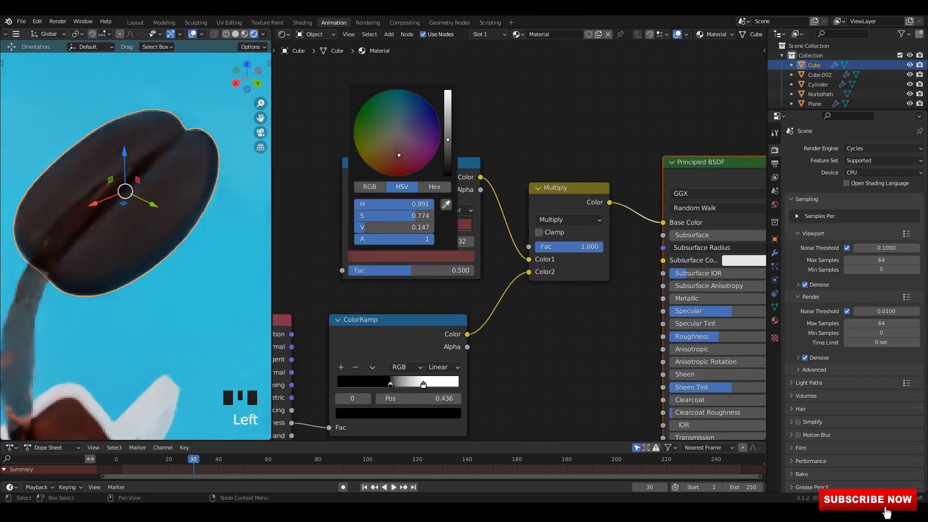
{"action": "left_click_drag", "start_coordinate": [394, 227], "coordinate": [377, 227]}
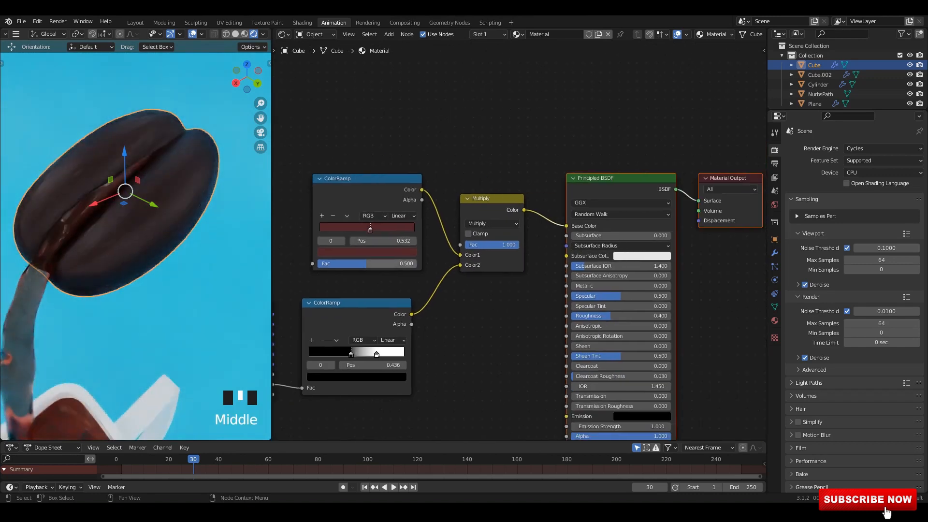
{"action": "left_click", "coordinate": [367, 252]}
Step: Add a Bump node and a Noise Texture node to the bean's material
{"action": "key", "text": "shift+a"}
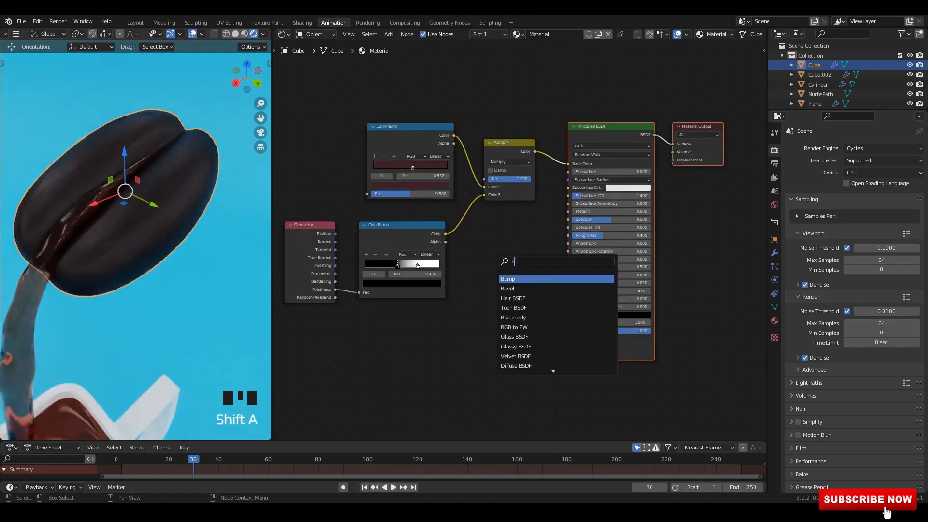
{"action": "type", "text": "BUM"}
{"action": "key", "text": "Return"}
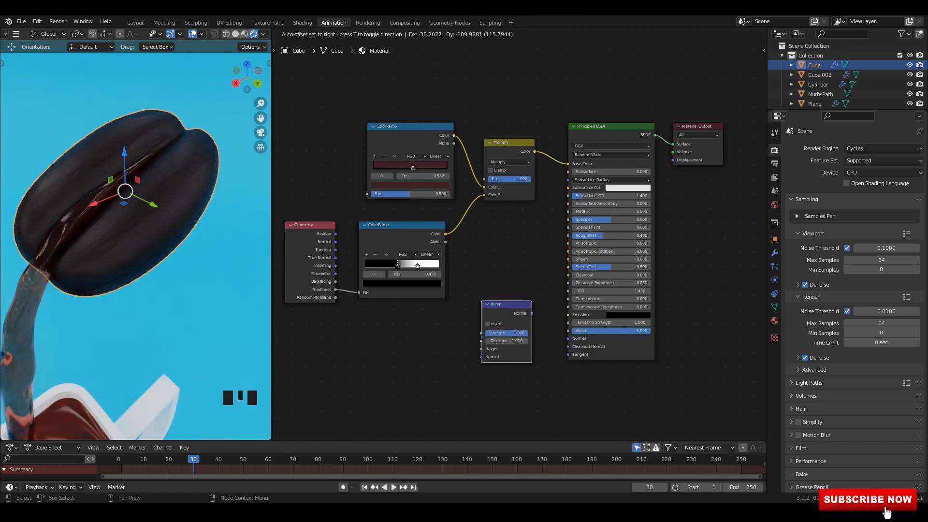
{"action": "key", "text": "shift+a"}
{"action": "type", "text": "NO"}
{"action": "left_click", "coordinate": [522, 289]}
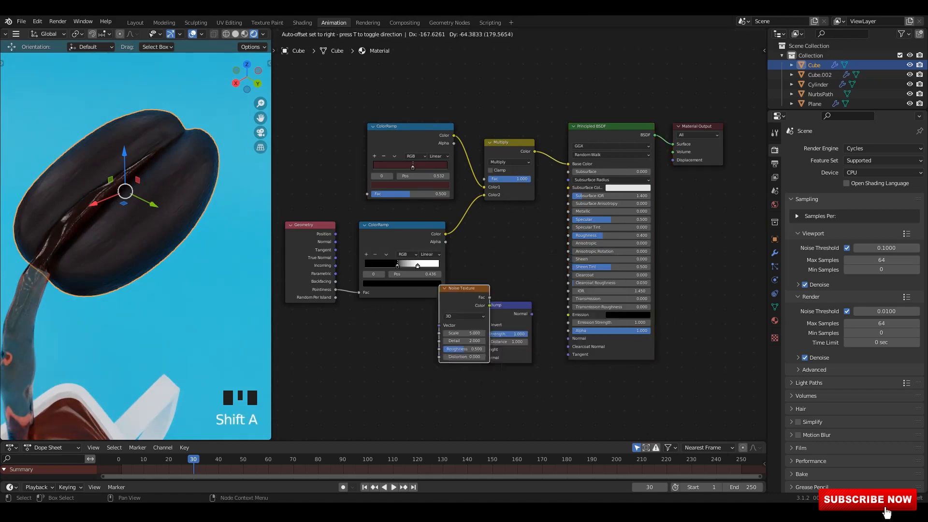
Step: Connect the Noise Texture's Fac to the Bump height and the Bump output to the Principled BSDF's Normal
{"action": "left_click", "coordinate": [406, 334], "text": "ctrl+shift"}
{"action": "scroll", "coordinate": [435, 333], "scroll_direction": "up", "scroll_amount": 2}
{"action": "left_click_drag", "start_coordinate": [435, 333], "coordinate": [531, 348]}
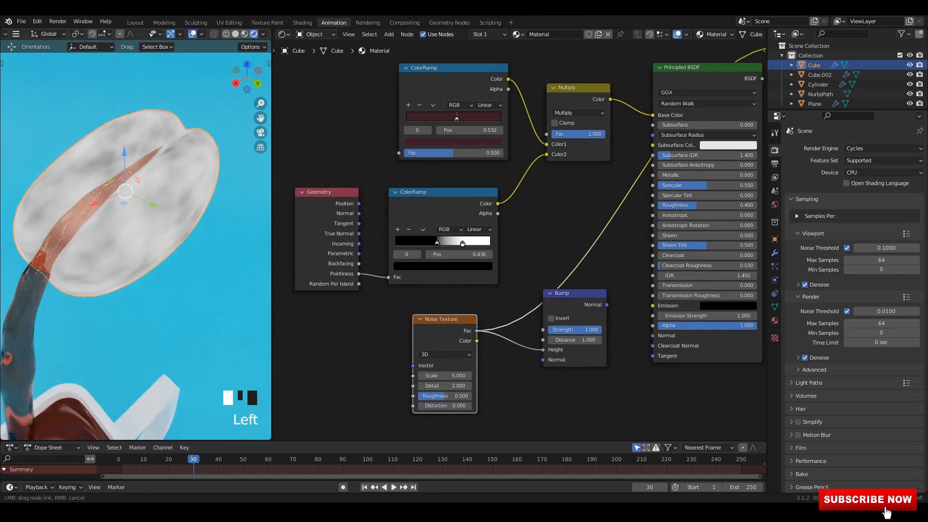
{"action": "middle_click_drag", "start_coordinate": [542, 348], "coordinate": [493, 346]}
{"action": "left_click", "coordinate": [629, 107], "text": "ctrl+shift"}
{"action": "left_click_drag", "start_coordinate": [548, 310], "coordinate": [588, 336]}
Step: Drive the Noise Texture with Object coordinates through a Mapping node scaled to 2.000 on all axes
{"action": "left_click_drag", "start_coordinate": [406, 322], "coordinate": [408, 334]}
{"action": "key", "text": "ctrl+t"}
{"action": "scroll", "coordinate": [520, 242], "scroll_direction": "down", "scroll_amount": 2}
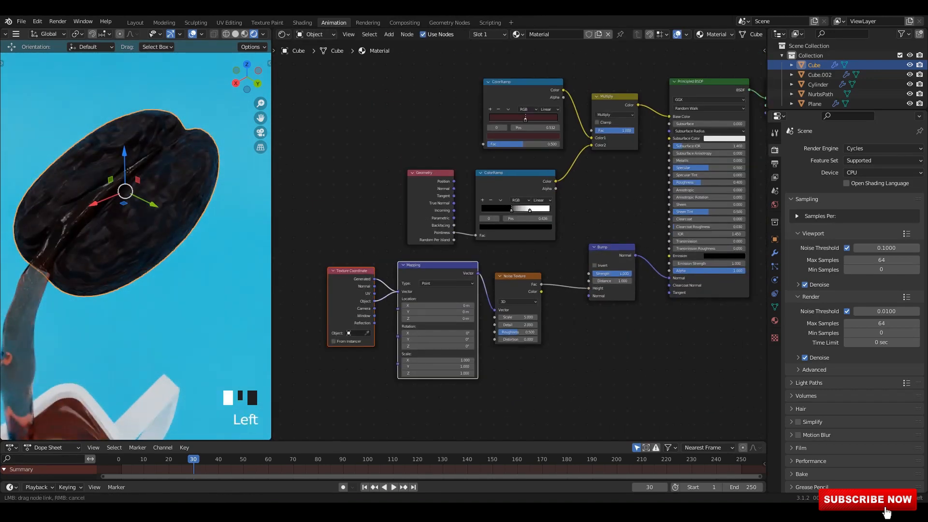
{"action": "left_click", "coordinate": [517, 290], "text": "ctrl+shift"}
{"action": "scroll", "coordinate": [438, 372], "scroll_direction": "up", "scroll_amount": 2}
{"action": "left_click_drag", "start_coordinate": [438, 360], "coordinate": [449, 373]}
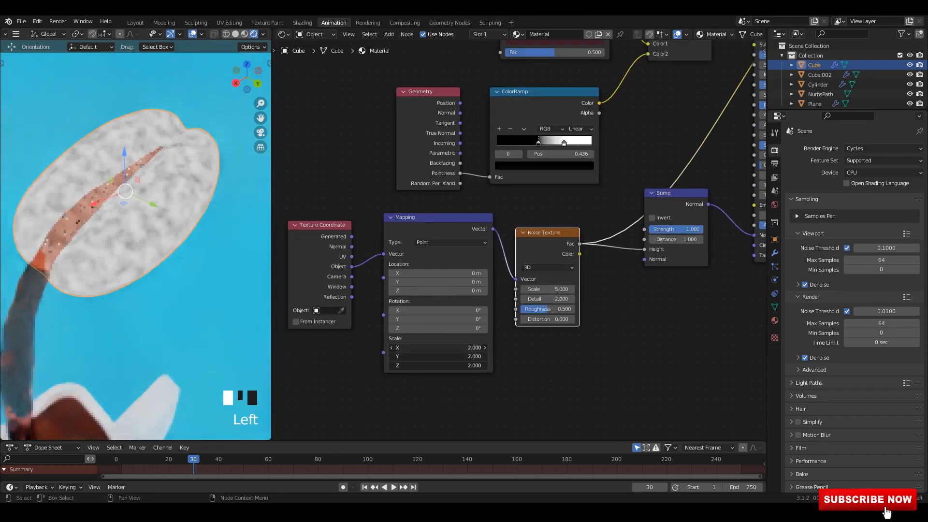
Step: Adjust the brightness of the upper ColorRamp's reddish brown stop and check the bean together with the mug
{"action": "middle_click_drag", "start_coordinate": [531, 218], "coordinate": [435, 338]}
{"action": "scroll", "coordinate": [484, 242], "scroll_direction": "up", "scroll_amount": 2}
{"action": "left_click", "coordinate": [420, 246]}
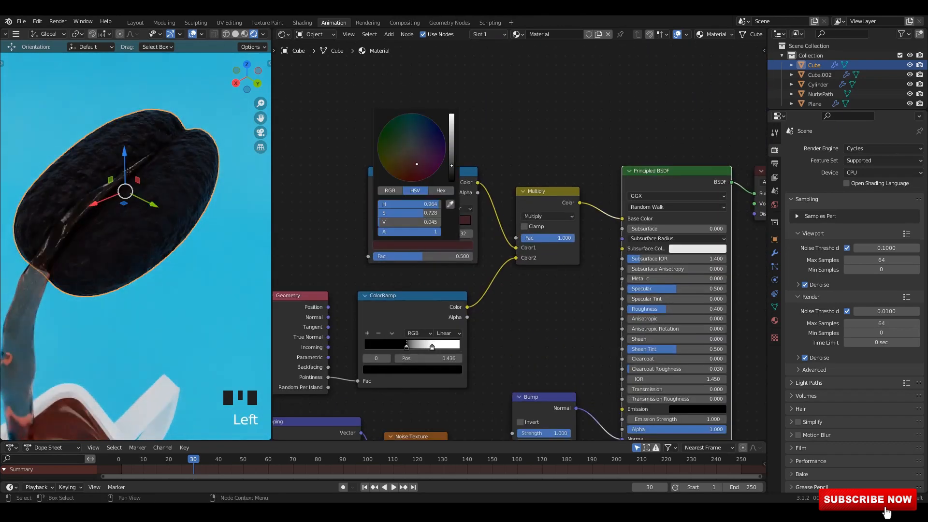
{"action": "left_click_drag", "start_coordinate": [452, 165], "coordinate": [452, 155]}
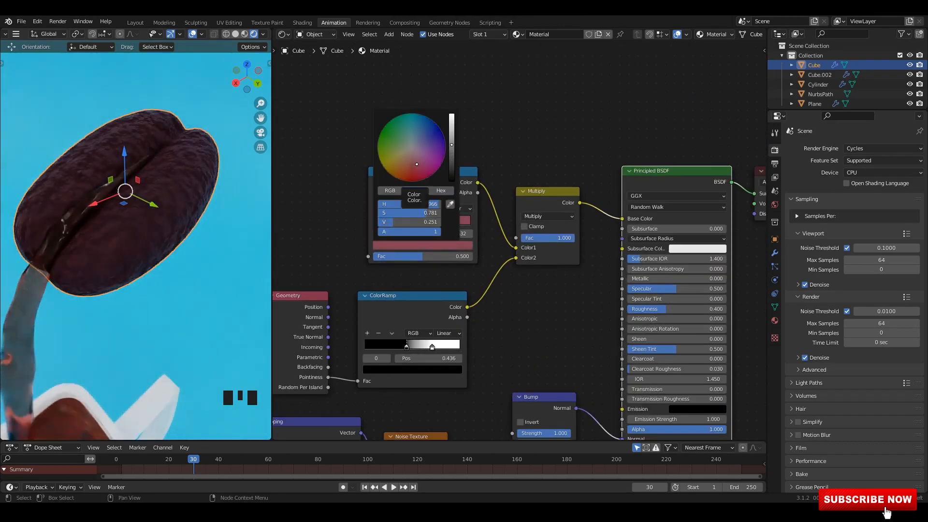
{"action": "scroll", "coordinate": [136, 242], "scroll_direction": "down", "scroll_amount": 3}
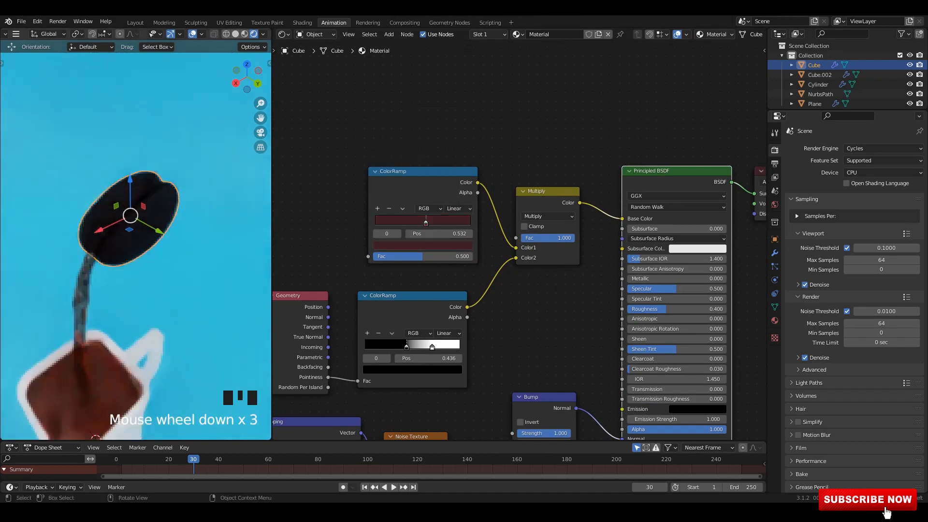
{"action": "scroll", "coordinate": [136, 242], "scroll_direction": "up", "scroll_amount": 2}
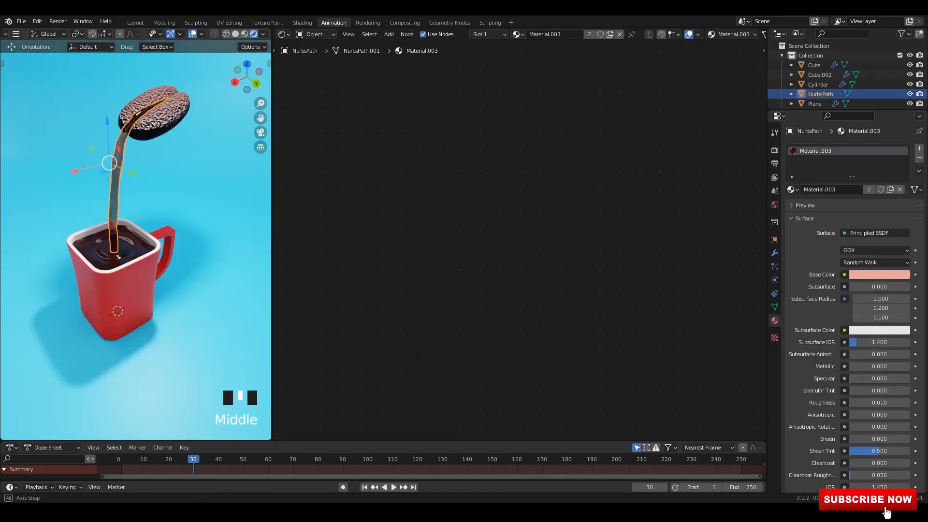
Step: Select the blue backdrop and switch the empty node editor area to a 3D Viewport
{"action": "left_click", "coordinate": [193, 290]}
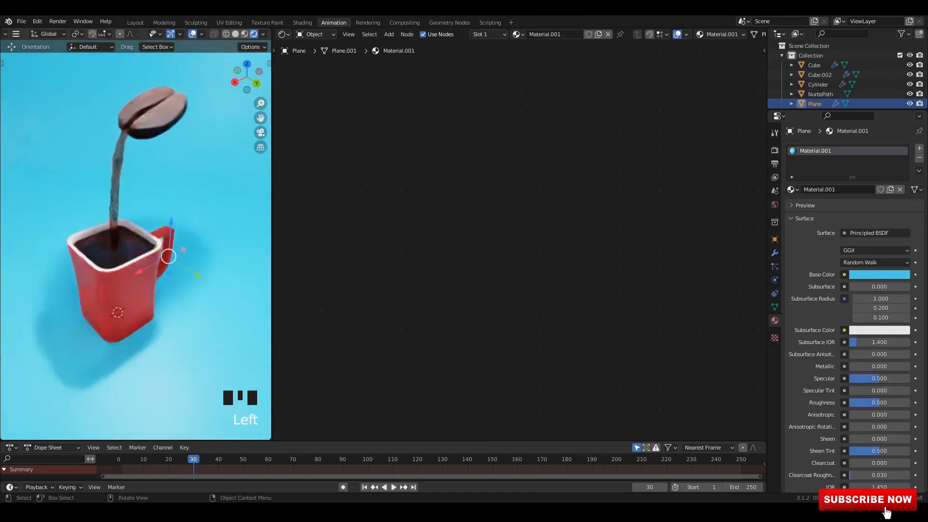
{"action": "scroll", "coordinate": [170, 266], "scroll_direction": "up", "scroll_amount": 2}
{"action": "scroll", "coordinate": [170, 266], "scroll_direction": "down", "scroll_amount": 2}
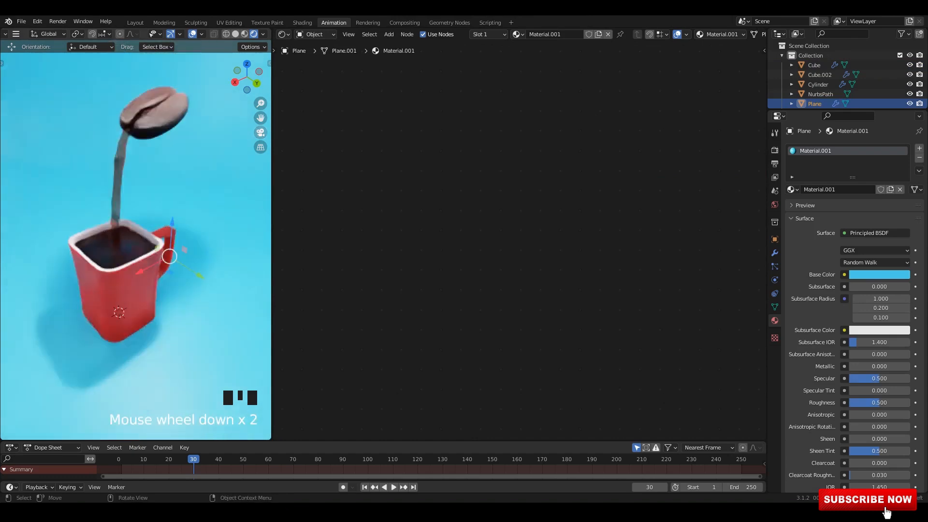
{"action": "left_click", "coordinate": [284, 34]}
{"action": "left_click", "coordinate": [307, 62]}
Step: Duplicate the point light in top view and place the copy off to one side of the mug
{"action": "scroll", "coordinate": [520, 232], "scroll_direction": "down", "scroll_amount": 3}
{"action": "middle_click_drag", "start_coordinate": [520, 232], "coordinate": [525, 281]}
{"action": "left_click", "coordinate": [517, 165]}
{"action": "scroll", "coordinate": [542, 349], "scroll_direction": "up", "scroll_amount": 3}
{"action": "key", "text": "shift+d"}
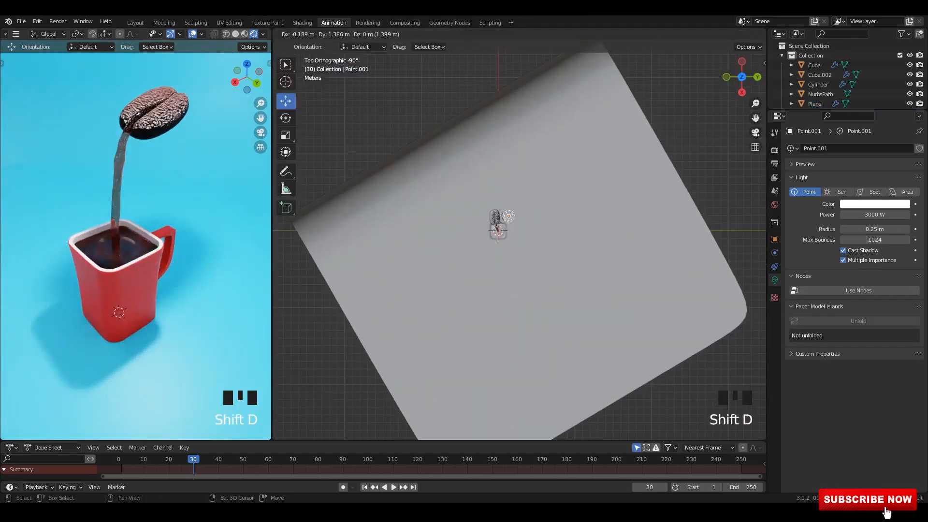
{"action": "left_click", "coordinate": [537, 329]}
Step: Lower the duplicated point light along Z beside the pouring stream and set its power to 1000 W
{"action": "scroll", "coordinate": [546, 251], "scroll_direction": "up", "scroll_amount": 2}
{"action": "middle_click_drag", "start_coordinate": [537, 329], "coordinate": [570, 237]}
{"action": "middle_click_drag", "start_coordinate": [571, 237], "coordinate": [569, 299], "text": "shift"}
{"action": "left_click_drag", "start_coordinate": [470, 77], "coordinate": [473, 115]}
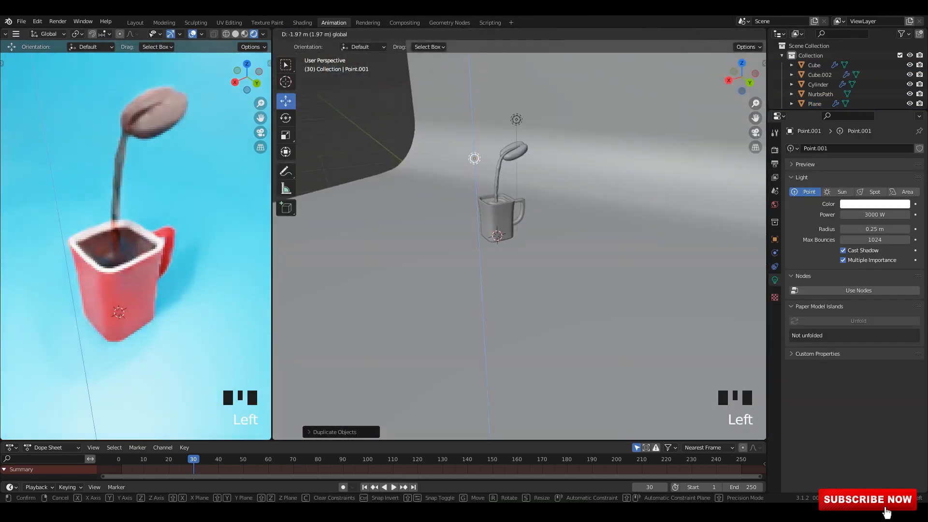
{"action": "middle_click_drag", "start_coordinate": [483, 194], "coordinate": [488, 212]}
{"action": "middle_click_drag", "start_coordinate": [488, 213], "coordinate": [491, 261], "text": "alt"}
{"action": "mouse_move", "coordinate": [491, 261]}
{"action": "middle_mouse_down", "text": "alt"}
{"action": "mouse_move", "coordinate": [494, 208]}
{"action": "mouse_move", "coordinate": [496, 266]}
{"action": "middle_mouse_up", "text": "alt"}
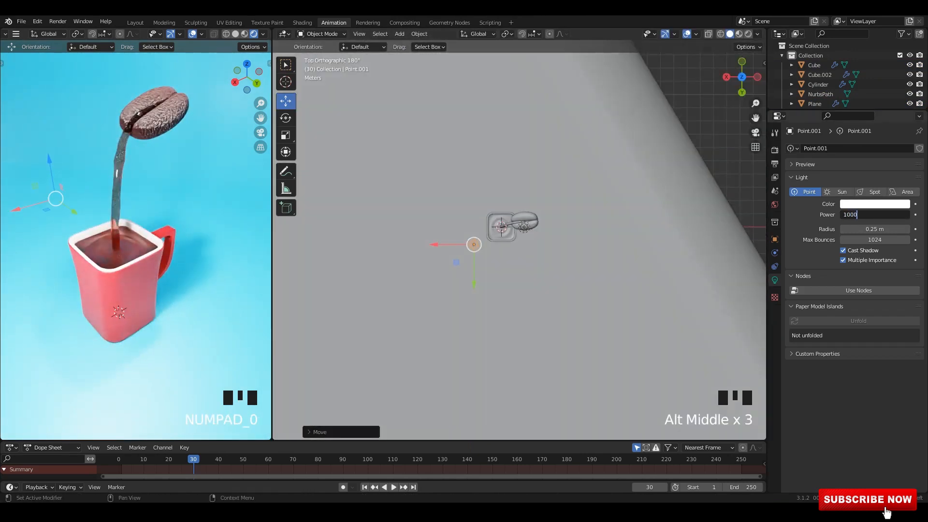
Step: Duplicate the 1000 W point light in top view and place the copy on the other side of the mug
{"action": "left_click", "coordinate": [474, 244]}
{"action": "key", "text": "shift+d"}
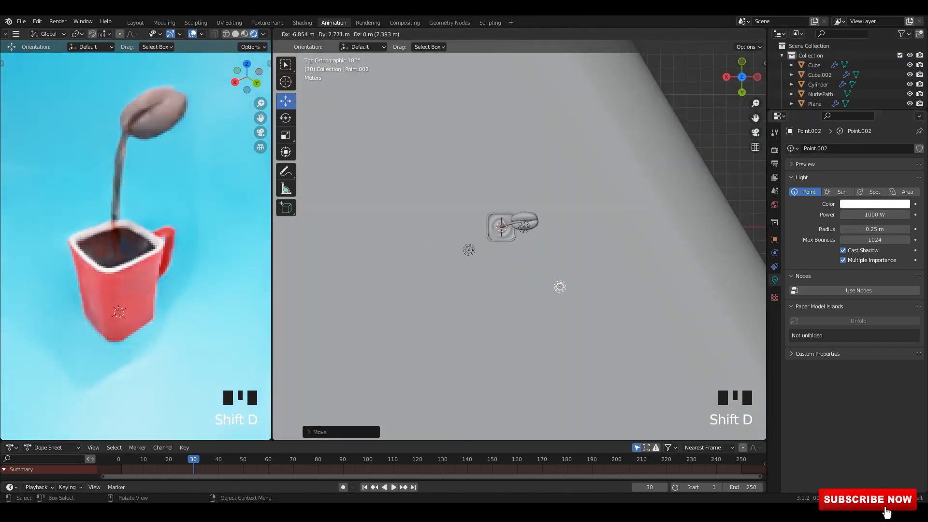
{"action": "left_click", "coordinate": [564, 274]}
{"action": "middle_click_drag", "start_coordinate": [203, 242], "coordinate": [203, 236]}
{"action": "scroll", "coordinate": [520, 242], "scroll_direction": "up", "scroll_amount": 2}
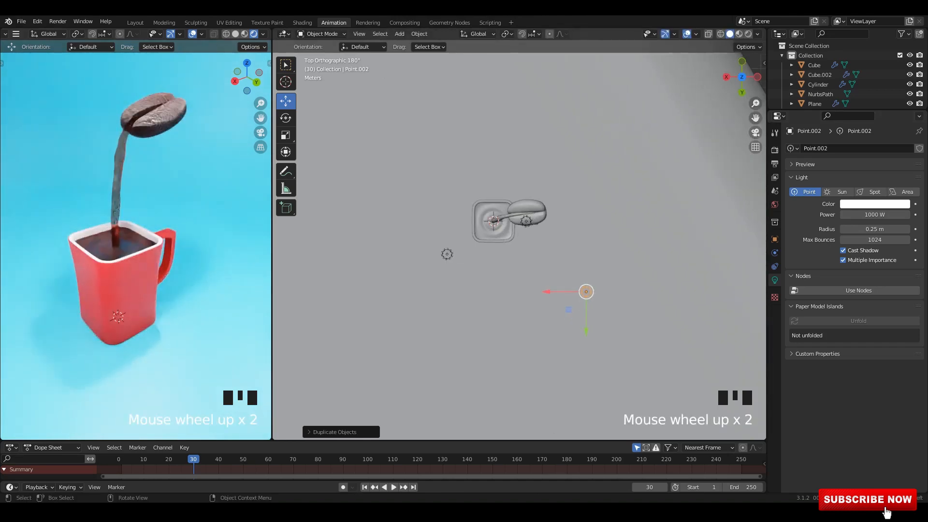
Step: Select the coffee bean, look over the light placement in perspective and save the file
{"action": "left_click", "coordinate": [155, 115]}
{"action": "middle_click_drag", "start_coordinate": [513, 271], "coordinate": [517, 242]}
{"action": "scroll", "coordinate": [512, 218], "scroll_direction": "up", "scroll_amount": 1}
{"action": "scroll", "coordinate": [503, 205], "scroll_direction": "down", "scroll_amount": 3}
{"action": "key", "text": "ctrl+s"}
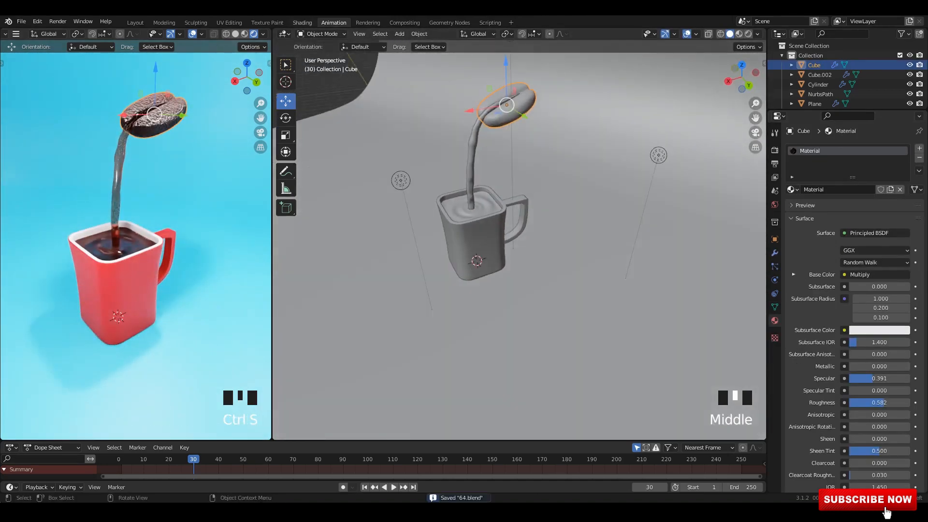
Step: Open the Shading workspace with rendered viewport shading and select the coffee bean to show its material nodes
{"action": "key", "text": "ctrl+Page_Up"}
{"action": "scroll", "coordinate": [455, 164], "scroll_direction": "down", "scroll_amount": 2}
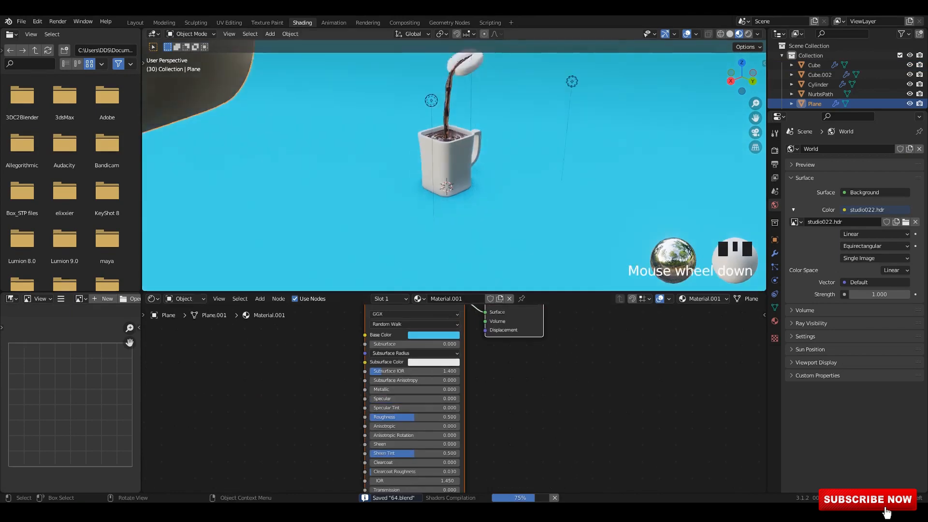
{"action": "middle_click_drag", "start_coordinate": [454, 164], "coordinate": [435, 232], "text": "shift"}
{"action": "scroll", "coordinate": [436, 232], "scroll_direction": "up", "scroll_amount": 1}
{"action": "left_click", "coordinate": [749, 34]}
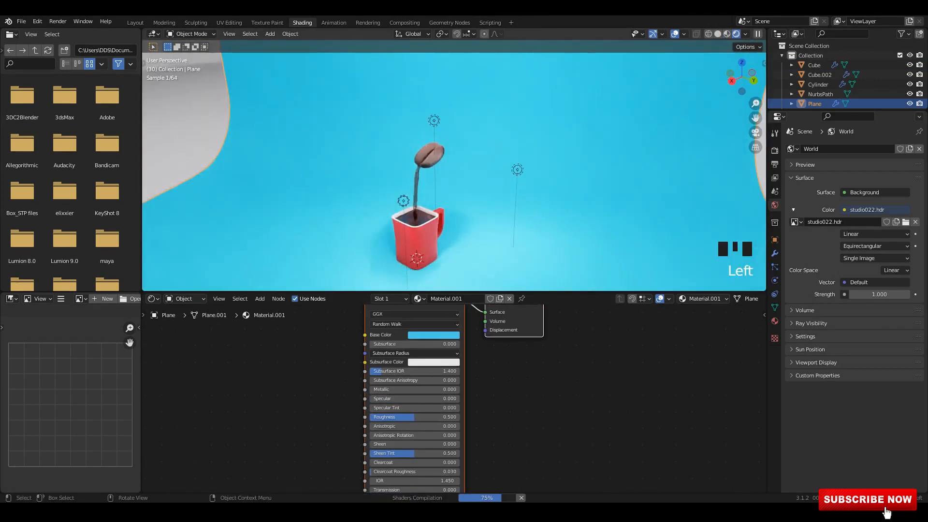
{"action": "scroll", "coordinate": [435, 169], "scroll_direction": "up", "scroll_amount": 2}
{"action": "left_click", "coordinate": [416, 153]}
{"action": "scroll", "coordinate": [416, 154], "scroll_direction": "up", "scroll_amount": 4}
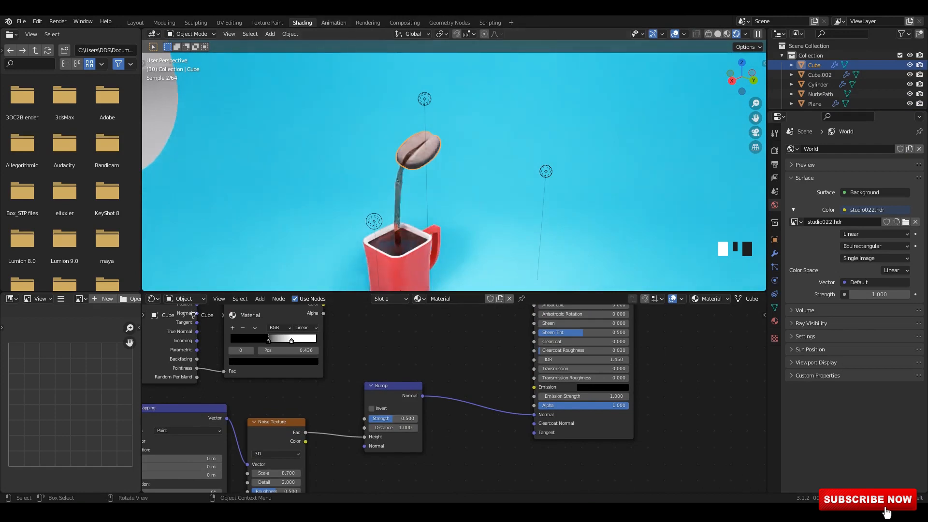
Step: Examine the bean's surface and the coffee stream up close in Material Preview shading
{"action": "left_click", "coordinate": [728, 34]}
{"action": "scroll", "coordinate": [416, 194], "scroll_direction": "up", "scroll_amount": 2}
{"action": "middle_click_drag", "start_coordinate": [435, 232], "coordinate": [435, 169], "text": "shift"}
{"action": "left_click", "coordinate": [493, 174]}
{"action": "middle_click_drag", "start_coordinate": [493, 174], "coordinate": [495, 199]}
{"action": "scroll", "coordinate": [436, 193], "scroll_direction": "up", "scroll_amount": 3}
{"action": "middle_click_drag", "start_coordinate": [435, 194], "coordinate": [472, 180], "text": "shift"}
{"action": "middle_click_drag", "start_coordinate": [471, 180], "coordinate": [470, 157], "text": "shift"}
{"action": "middle_click_drag", "start_coordinate": [469, 157], "coordinate": [450, 209]}
{"action": "scroll", "coordinate": [429, 197], "scroll_direction": "up", "scroll_amount": 2}
{"action": "middle_click_drag", "start_coordinate": [450, 209], "coordinate": [457, 275], "text": "shift"}
{"action": "middle_click_drag", "start_coordinate": [457, 276], "coordinate": [467, 270]}
{"action": "scroll", "coordinate": [467, 194], "scroll_direction": "up", "scroll_amount": 1}
{"action": "left_click", "coordinate": [484, 159]}
Step: Brighten the upper ColorRamp's dark stop in the bean's material to a richer reddish brown
{"action": "middle_click_drag", "start_coordinate": [334, 324], "coordinate": [375, 452]}
{"action": "scroll", "coordinate": [286, 355], "scroll_direction": "up", "scroll_amount": 2}
{"action": "left_click", "coordinate": [358, 397]}
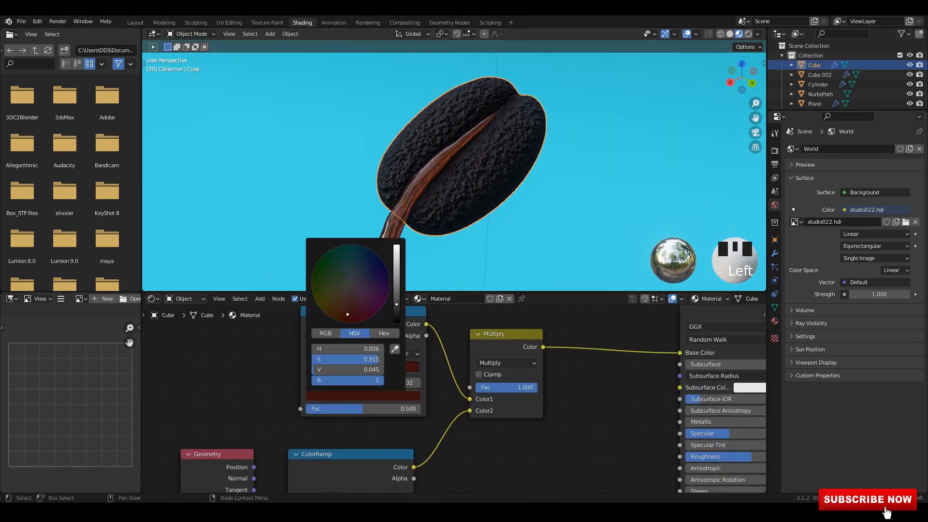
{"action": "left_click_drag", "start_coordinate": [396, 281], "coordinate": [396, 268]}
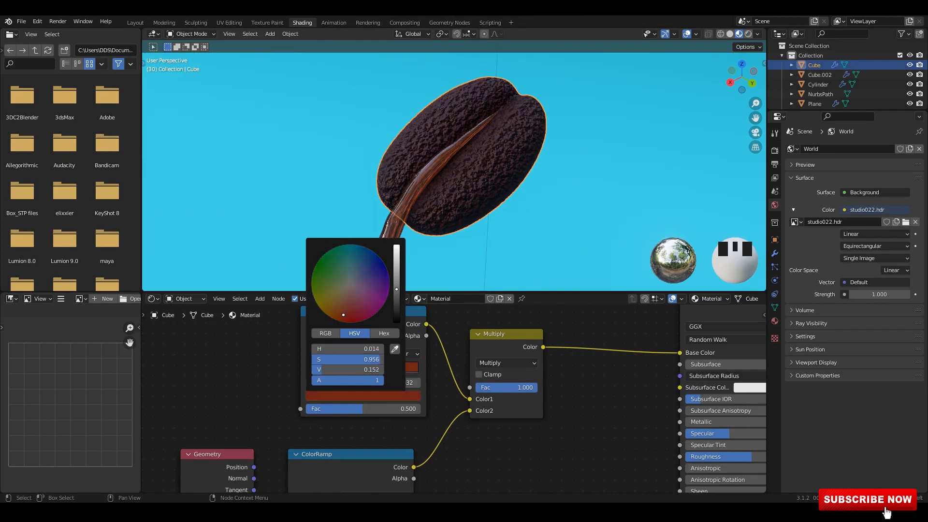
Step: Set the Multiply node's factor to 0.417 and the Bump node's strength to 0.225 in the bean's material
{"action": "middle_click_drag", "start_coordinate": [528, 388], "coordinate": [475, 382]}
{"action": "left_click_drag", "start_coordinate": [475, 382], "coordinate": [453, 382]}
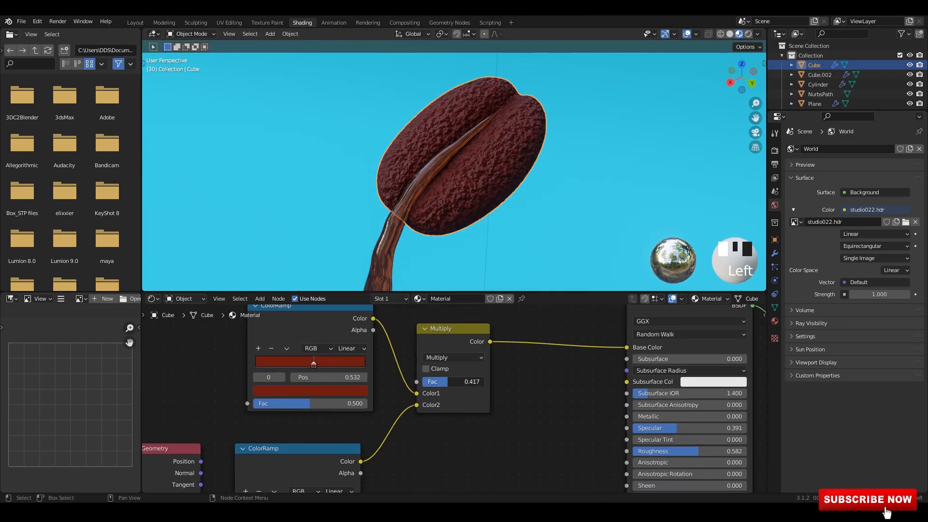
{"action": "scroll", "coordinate": [455, 396], "scroll_direction": "down", "scroll_amount": 1}
{"action": "middle_click_drag", "start_coordinate": [455, 435], "coordinate": [468, 300]}
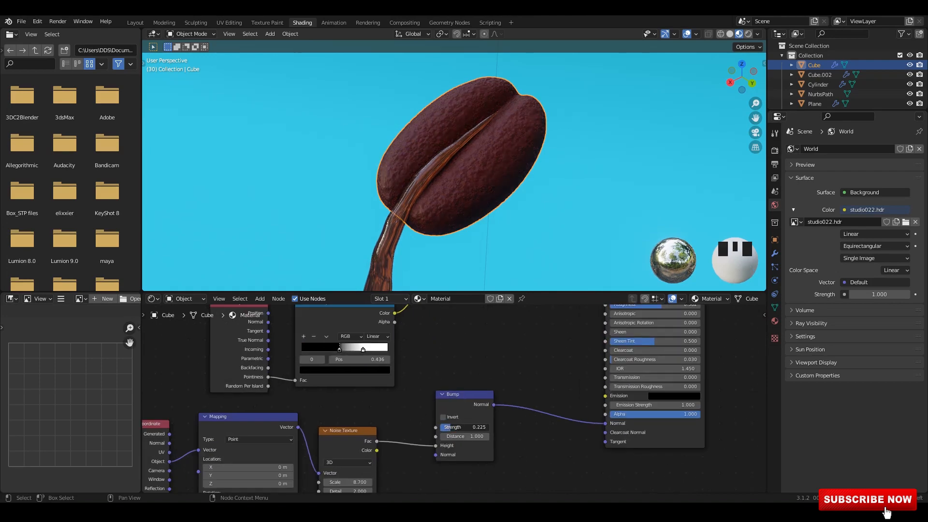
Step: In the Layout workspace, try Scene Lights in the material preview and slightly lower its environment lighting strength
{"action": "scroll", "coordinate": [605, 211], "scroll_direction": "down", "scroll_amount": 2}
{"action": "middle_click_drag", "start_coordinate": [604, 212], "coordinate": [698, 156], "text": "shift"}
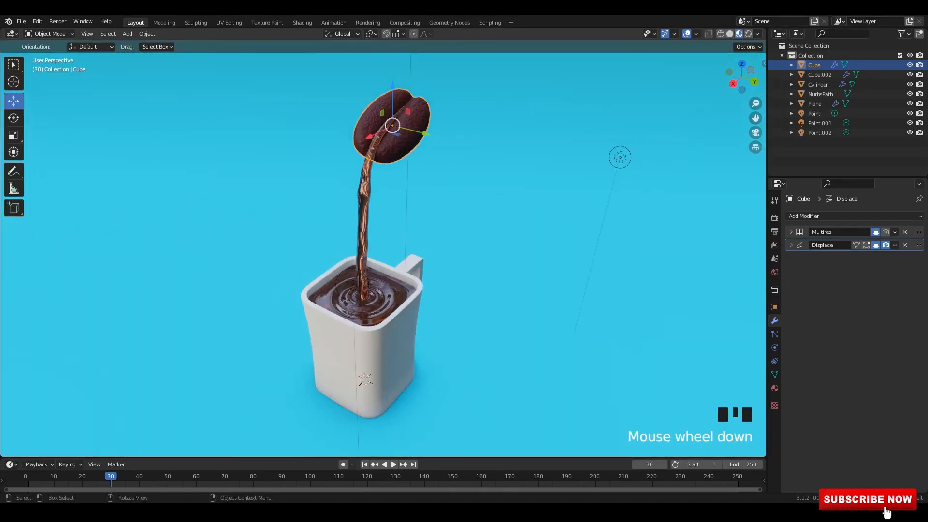
{"action": "left_click", "coordinate": [758, 34]}
{"action": "left_click", "coordinate": [703, 81]}
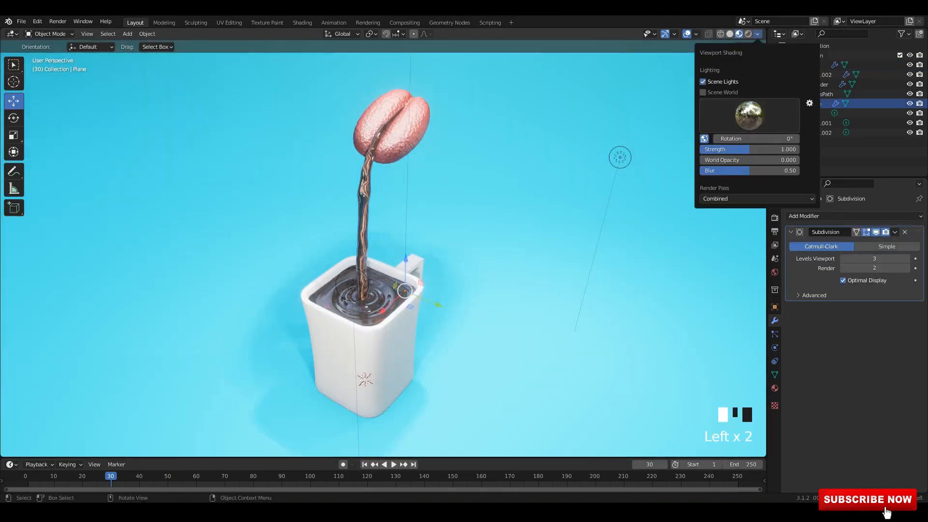
{"action": "mouse_move", "coordinate": [749, 149]}
{"action": "left_mouse_down"}
{"action": "mouse_move", "coordinate": [731, 150]}
{"action": "mouse_move", "coordinate": [774, 149]}
{"action": "mouse_move", "coordinate": [740, 150]}
{"action": "left_mouse_up"}
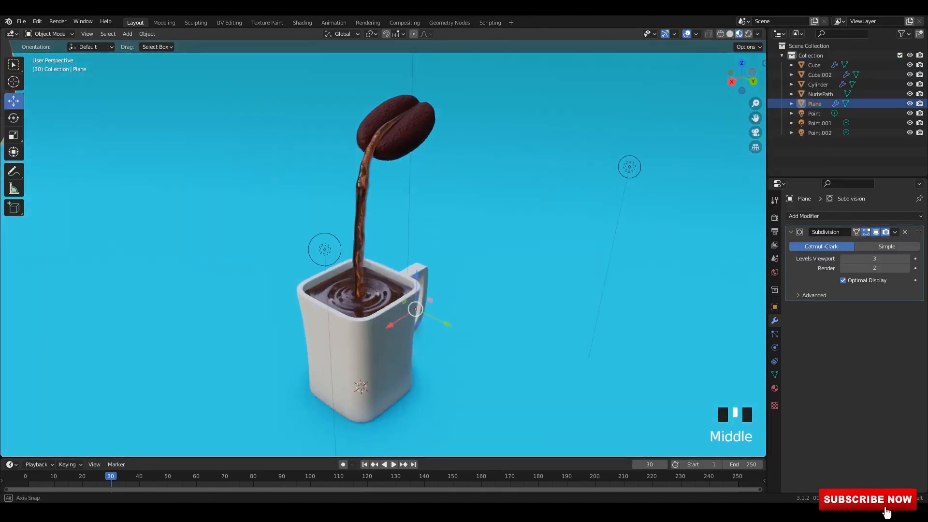
Step: Show the scene's Cycles render settings and preview the bean and mug with rendered viewport shading
{"action": "left_click", "coordinate": [775, 232]}
{"action": "left_click", "coordinate": [775, 217]}
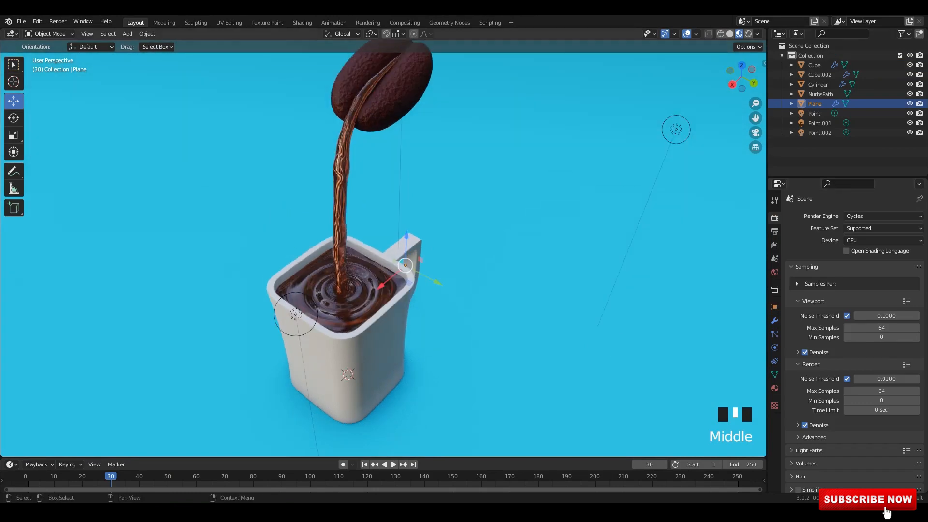
{"action": "left_click", "coordinate": [749, 33]}
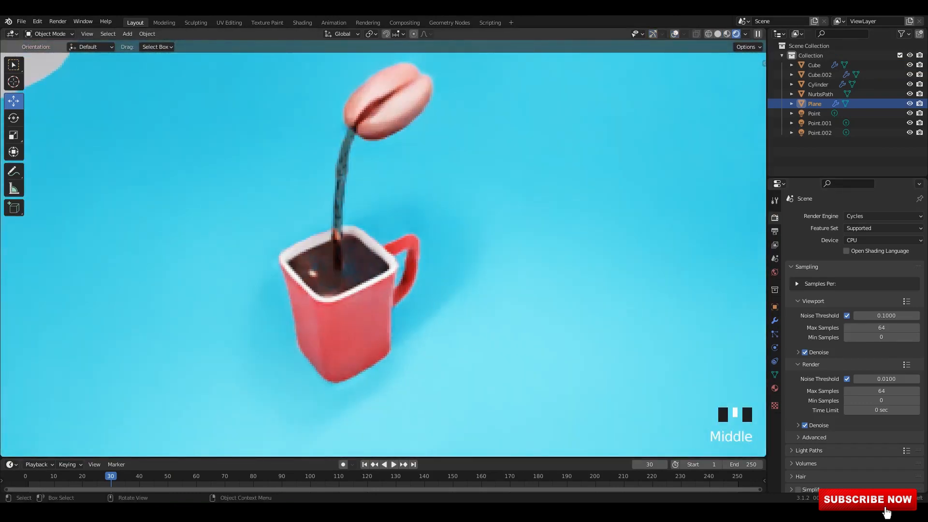